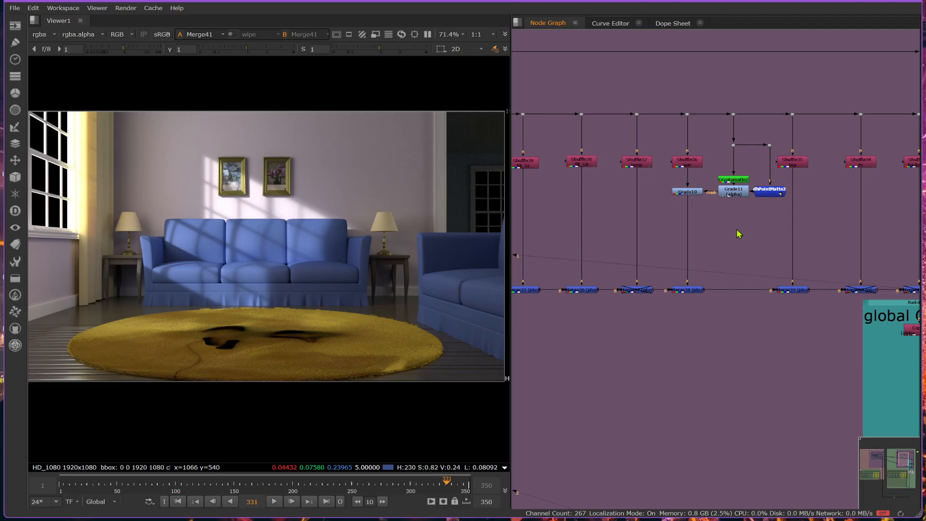
Step: View the set day Read node's beauty render, checking its alpha channel and returning to the colour display
{"action": "scroll", "coordinate": [739, 236], "scroll_direction": "down", "scroll_amount": 5}
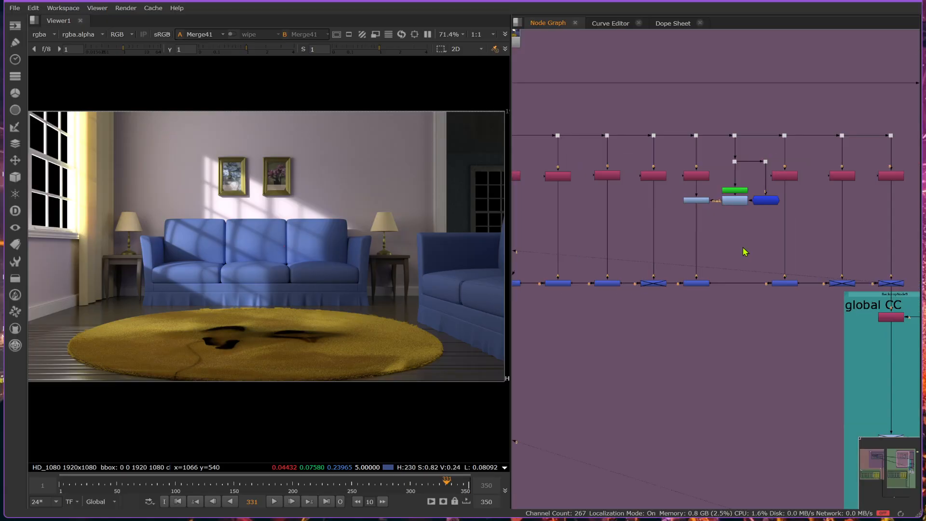
{"action": "scroll", "coordinate": [656, 157], "scroll_direction": "up", "scroll_amount": 6}
{"action": "left_click", "coordinate": [661, 159]}
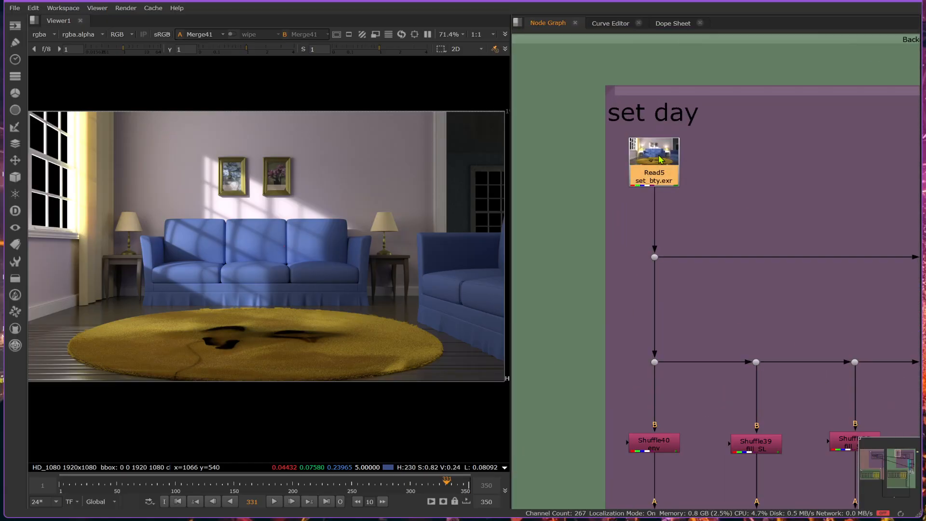
{"action": "key", "text": "1"}
{"action": "left_click", "coordinate": [291, 249]}
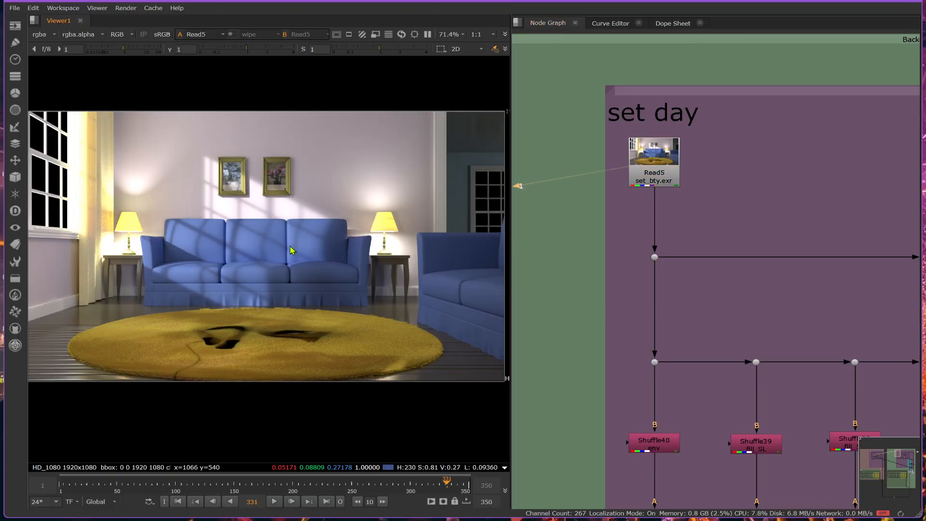
{"action": "key", "text": "a"}
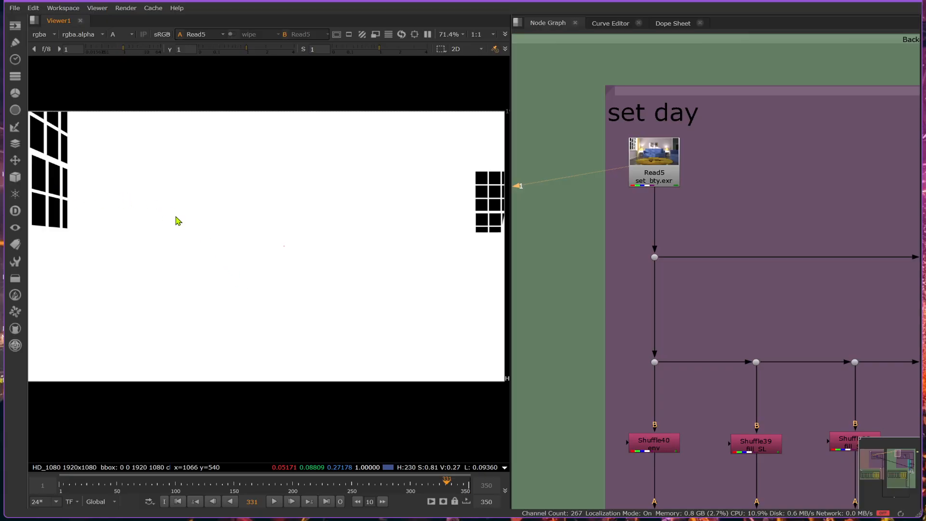
{"action": "key", "text": "a"}
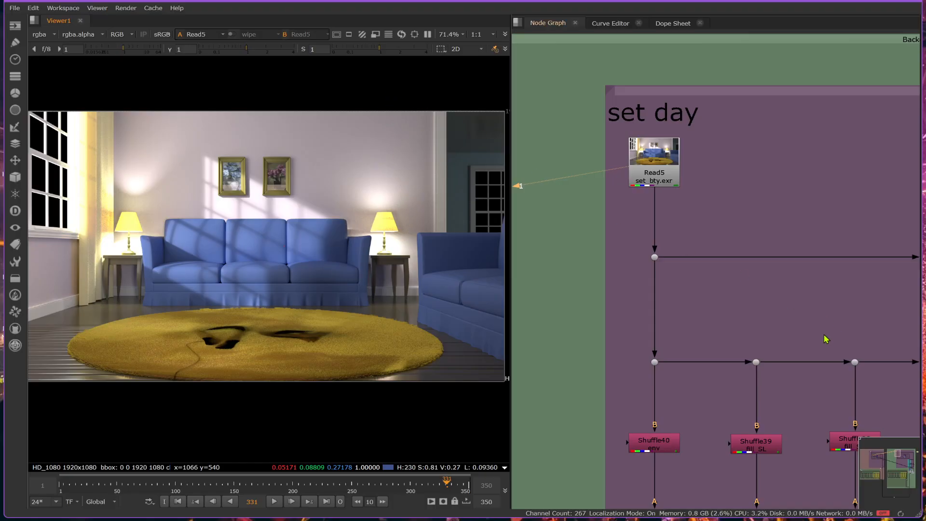
Step: Delete the Cryptomatte, point matte and two Grade nodes between the sun and top branches, along with their two leftover dots
{"action": "middle_click_drag", "start_coordinate": [827, 338], "coordinate": [657, 262]}
{"action": "scroll", "coordinate": [646, 322], "scroll_direction": "down", "scroll_amount": 5}
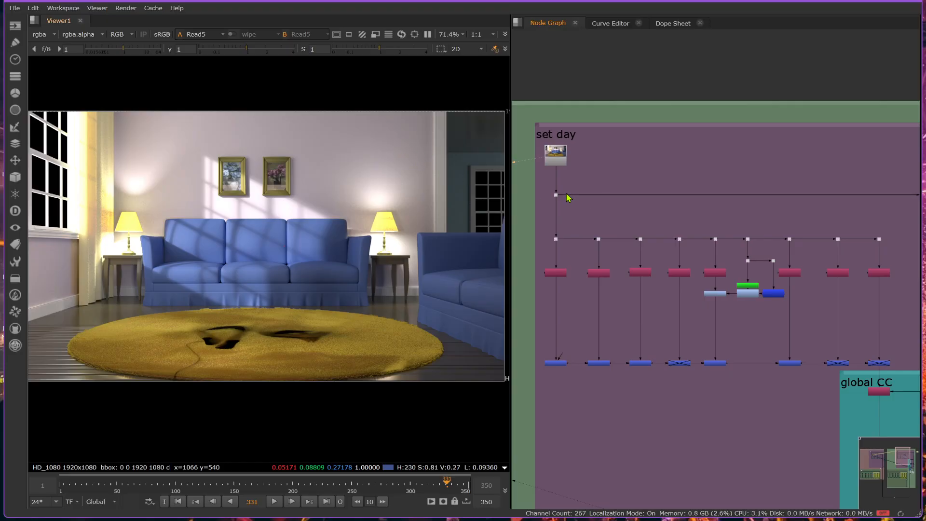
{"action": "left_click", "coordinate": [553, 159]}
{"action": "middle_click_drag", "start_coordinate": [828, 311], "coordinate": [846, 292]}
{"action": "left_click_drag", "start_coordinate": [714, 243], "coordinate": [806, 291]}
{"action": "key", "text": "Delete"}
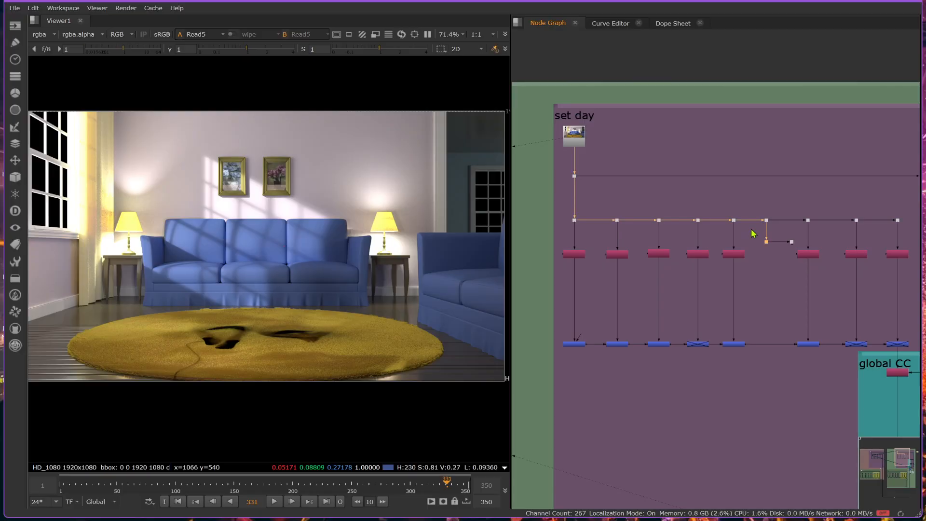
{"action": "left_click_drag", "start_coordinate": [752, 229], "coordinate": [816, 256]}
{"action": "key", "text": "Delete"}
Step: View the composite result at the last Merge node above the global CC backdrop
{"action": "middle_click_drag", "start_coordinate": [811, 309], "coordinate": [765, 292]}
{"action": "left_click", "coordinate": [854, 327]}
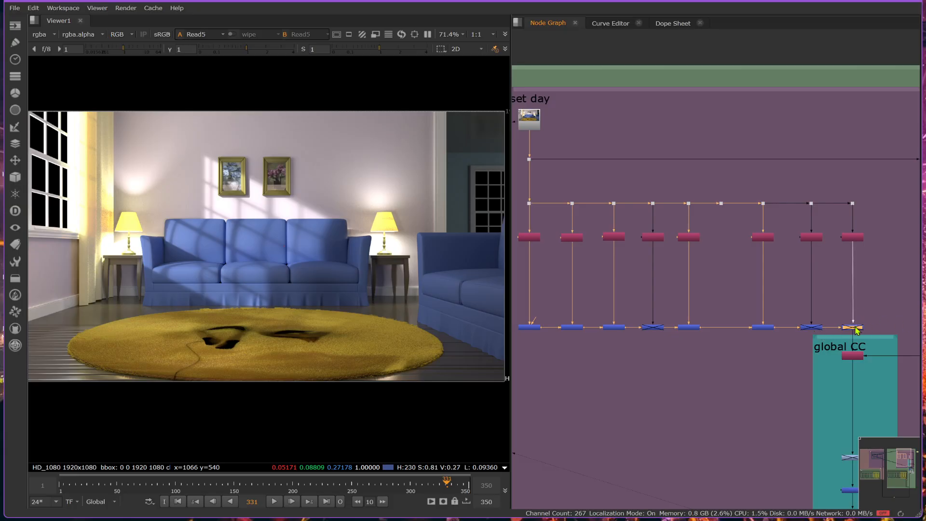
{"action": "key", "text": "1"}
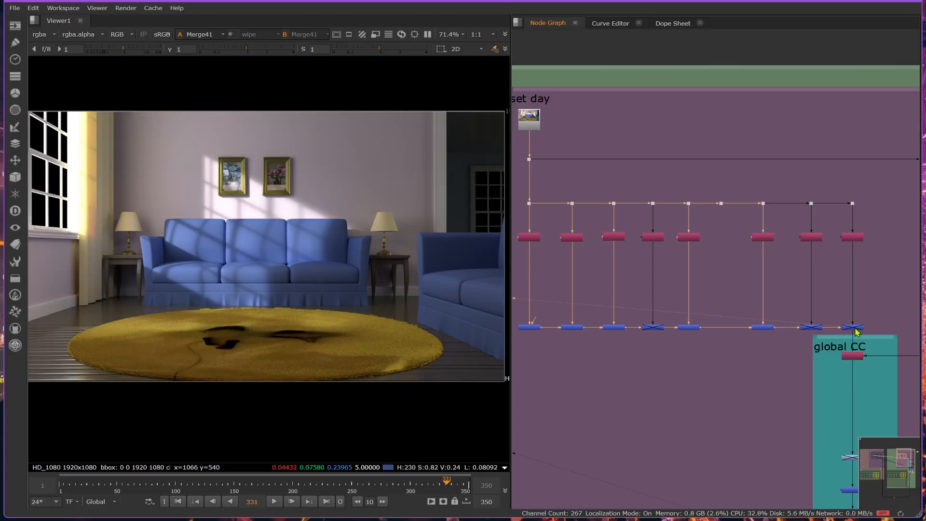
Step: View each light pass in turn through its Shuffle node, from env across to top
{"action": "left_click", "coordinate": [534, 241]}
{"action": "key", "text": "1"}
{"action": "left_click", "coordinate": [570, 237]}
{"action": "key", "text": "1"}
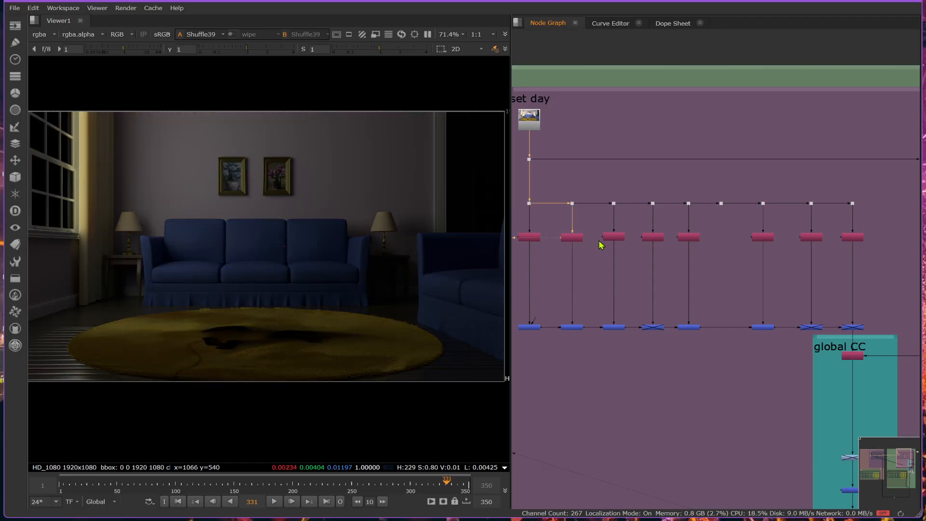
{"action": "left_click", "coordinate": [613, 237]}
{"action": "key", "text": "1"}
{"action": "left_click", "coordinate": [653, 237]}
{"action": "key", "text": "1"}
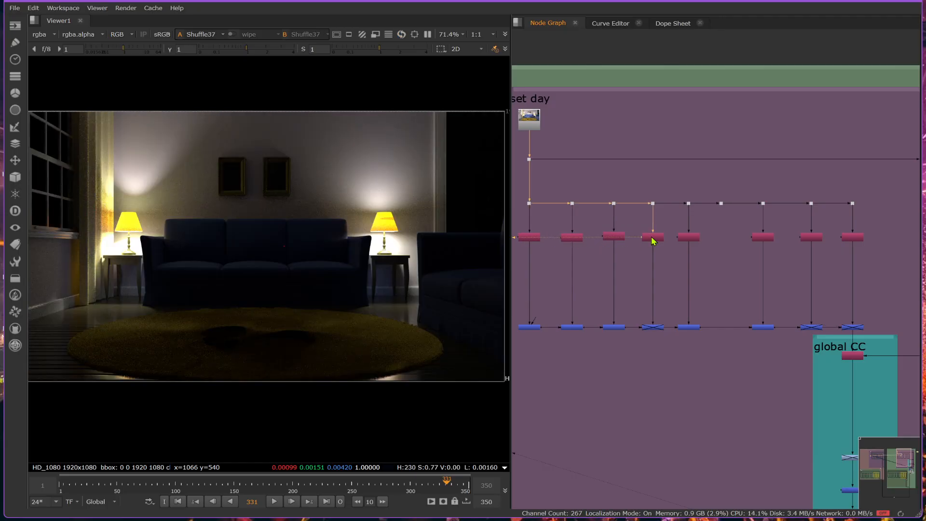
{"action": "left_click", "coordinate": [694, 238]}
{"action": "key", "text": "1"}
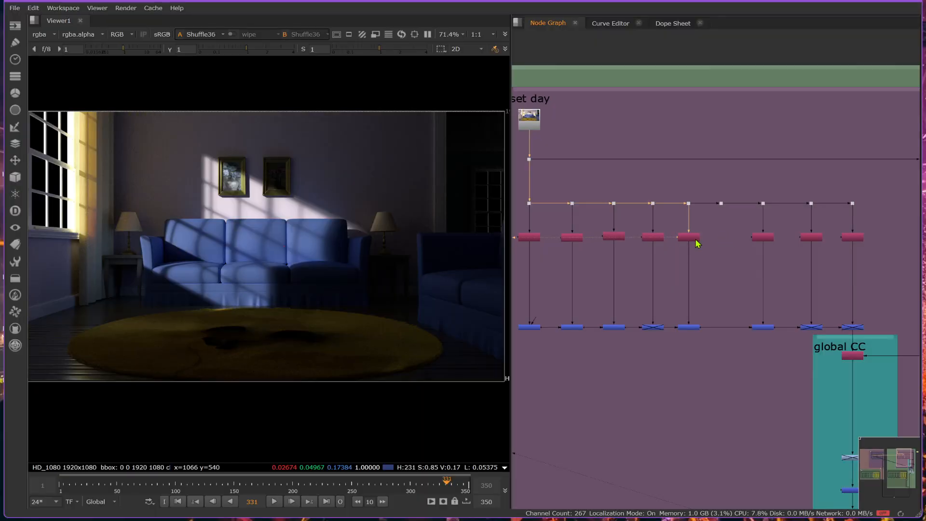
{"action": "left_click", "coordinate": [760, 237]}
{"action": "key", "text": "1"}
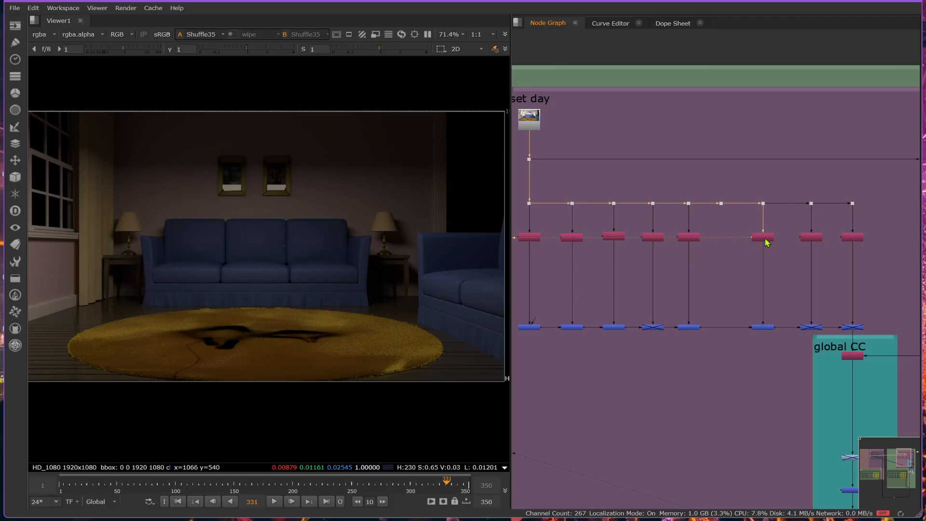
{"action": "scroll", "coordinate": [760, 246], "scroll_direction": "up", "scroll_amount": 4}
{"action": "scroll", "coordinate": [760, 244], "scroll_direction": "down", "scroll_amount": 1}
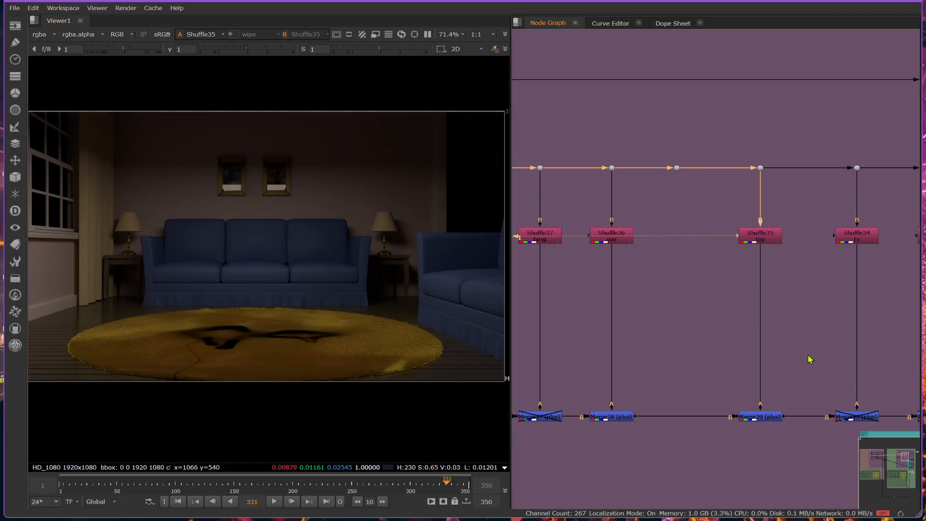
Step: View the last Merge node's result again and examine the two framed pictures above the sofa up close
{"action": "scroll", "coordinate": [815, 356], "scroll_direction": "down", "scroll_amount": 3}
{"action": "key", "text": "1"}
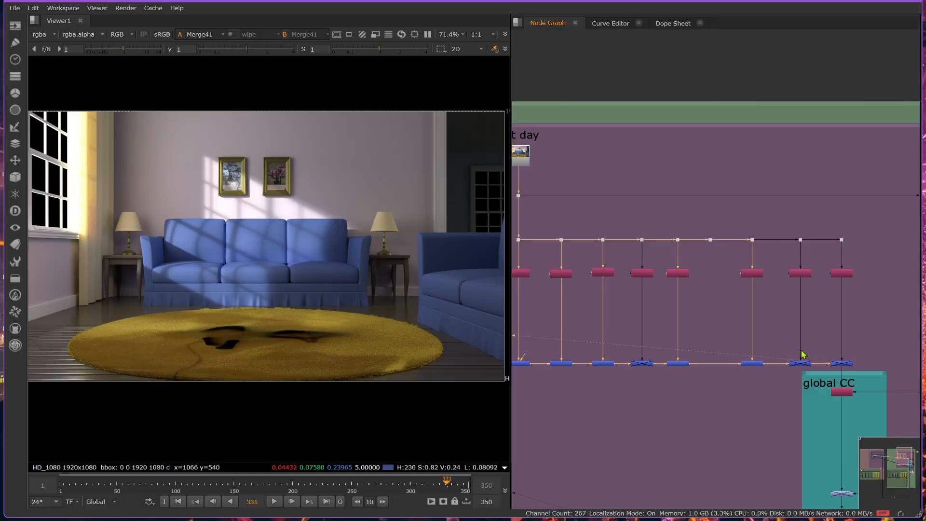
{"action": "scroll", "coordinate": [231, 171], "scroll_direction": "up", "scroll_amount": 4}
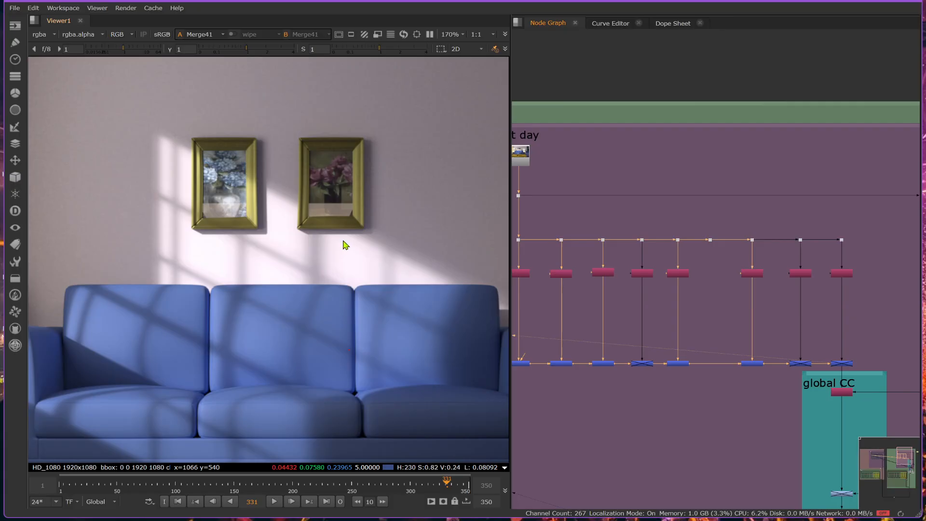
{"action": "scroll", "coordinate": [346, 244], "scroll_direction": "up", "scroll_amount": 3}
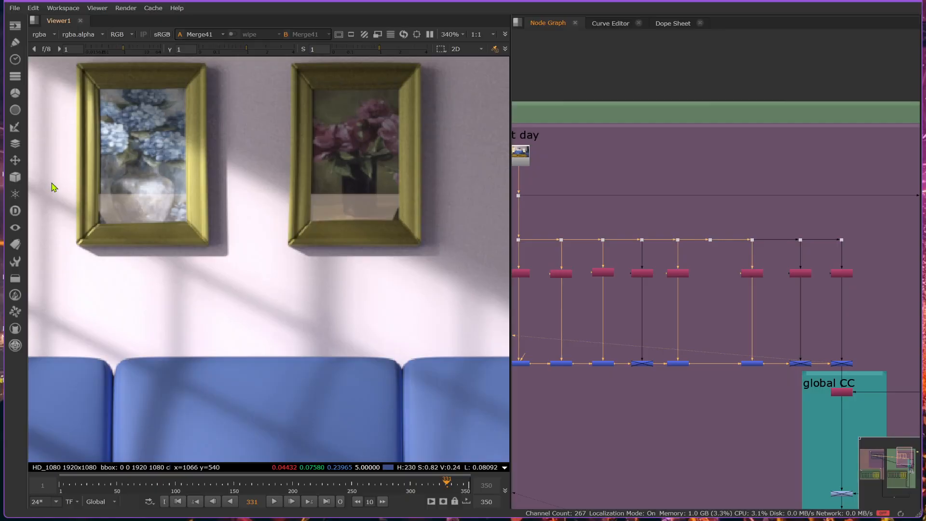
{"action": "scroll", "coordinate": [161, 252], "scroll_direction": "down", "scroll_amount": 3}
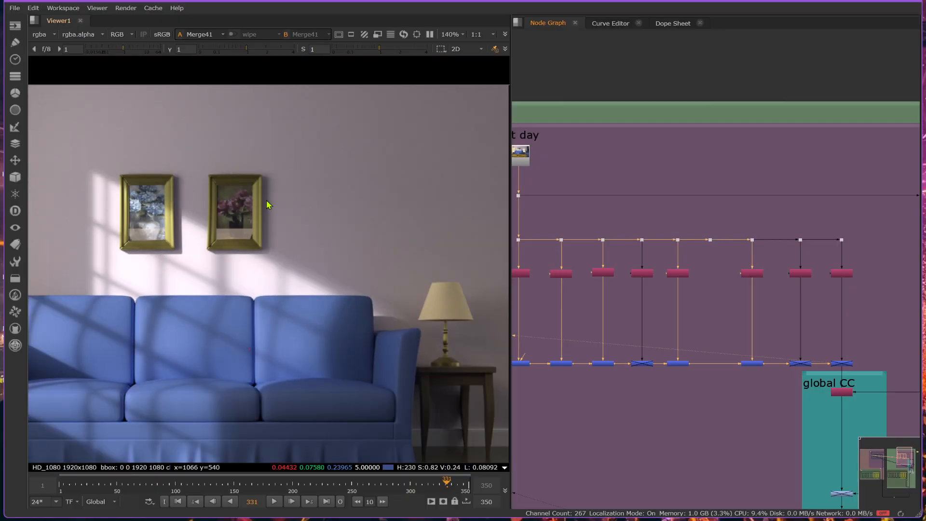
{"action": "scroll", "coordinate": [268, 204], "scroll_direction": "down", "scroll_amount": 3}
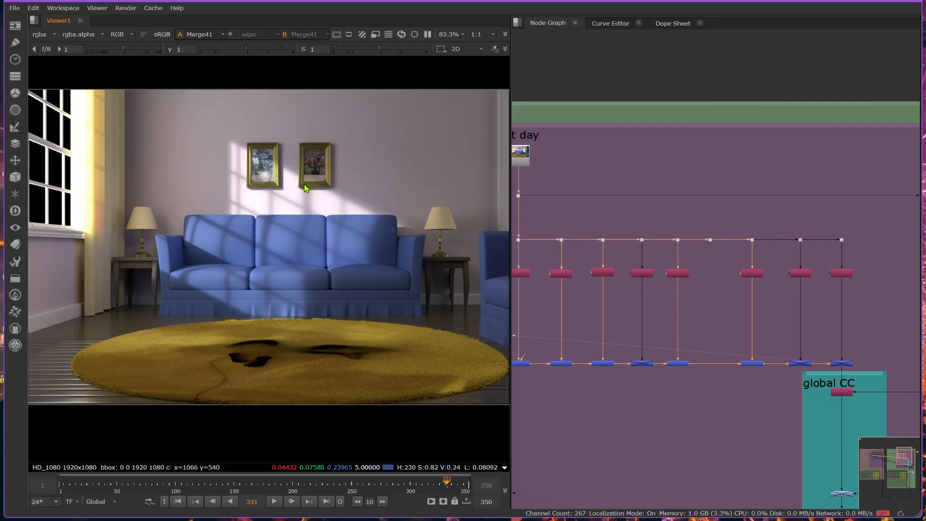
Step: View the top light pass through Shuffle35
{"action": "scroll", "coordinate": [721, 283], "scroll_direction": "up", "scroll_amount": 4}
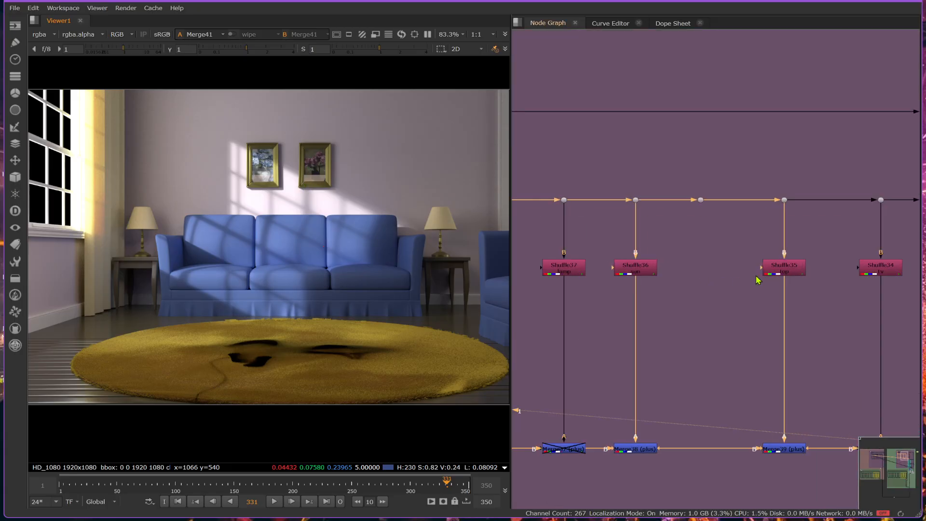
{"action": "left_click", "coordinate": [785, 270]}
{"action": "key", "text": "1"}
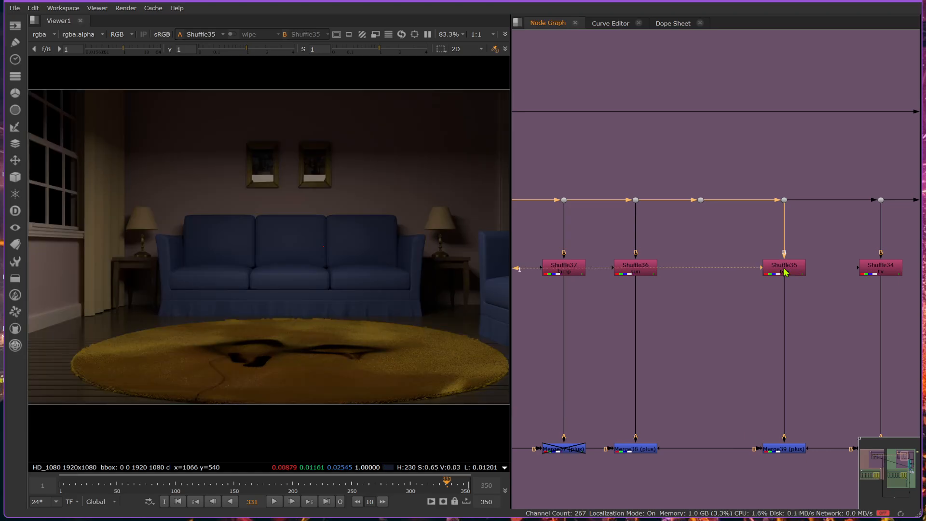
Step: Open Shuffle35's properties, choose RGBA_top as its input layer and close the properties
{"action": "middle_click_drag", "start_coordinate": [785, 272], "coordinate": [618, 225]}
{"action": "left_click", "coordinate": [618, 226]}
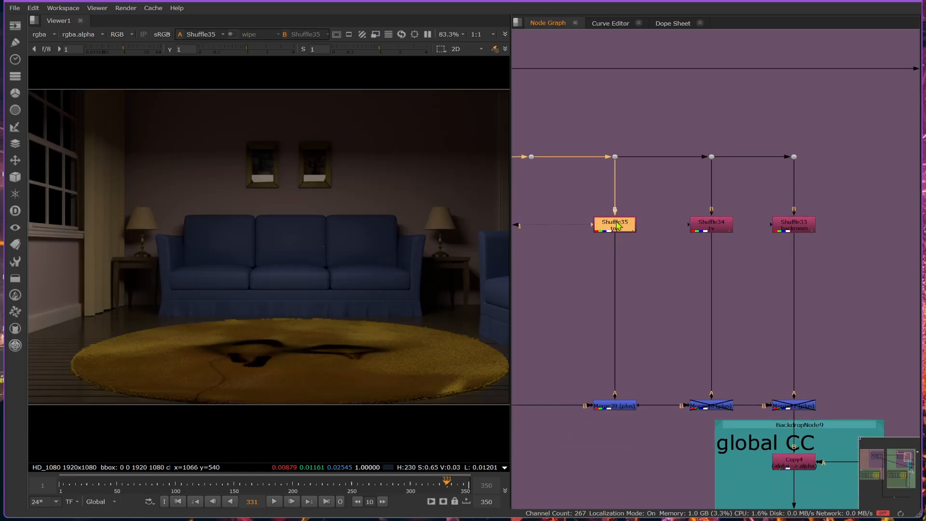
{"action": "double_click", "coordinate": [619, 225]}
{"action": "left_click", "coordinate": [330, 224]}
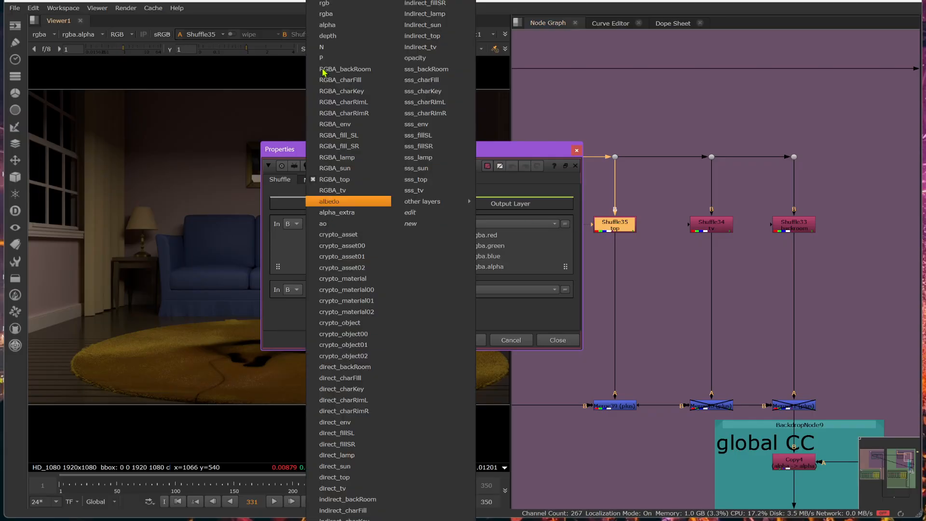
{"action": "left_click", "coordinate": [355, 179]}
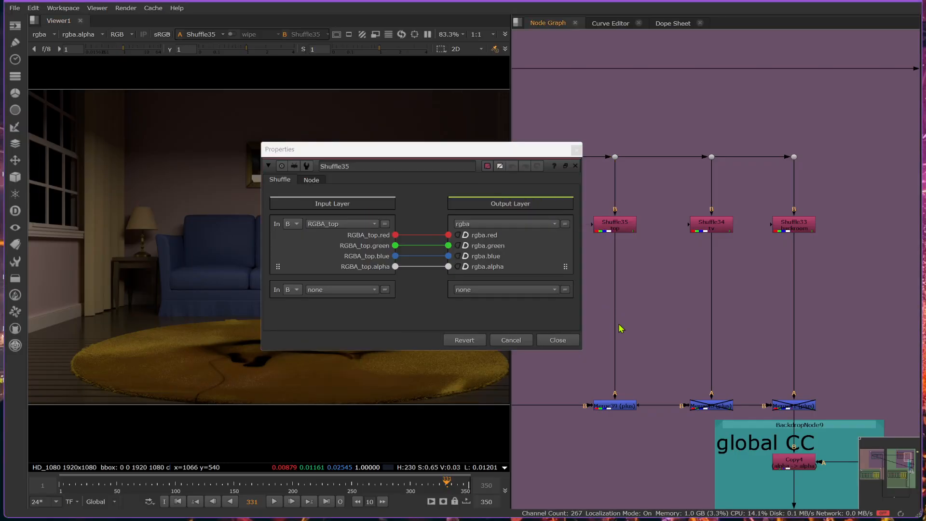
{"action": "left_click", "coordinate": [558, 340]}
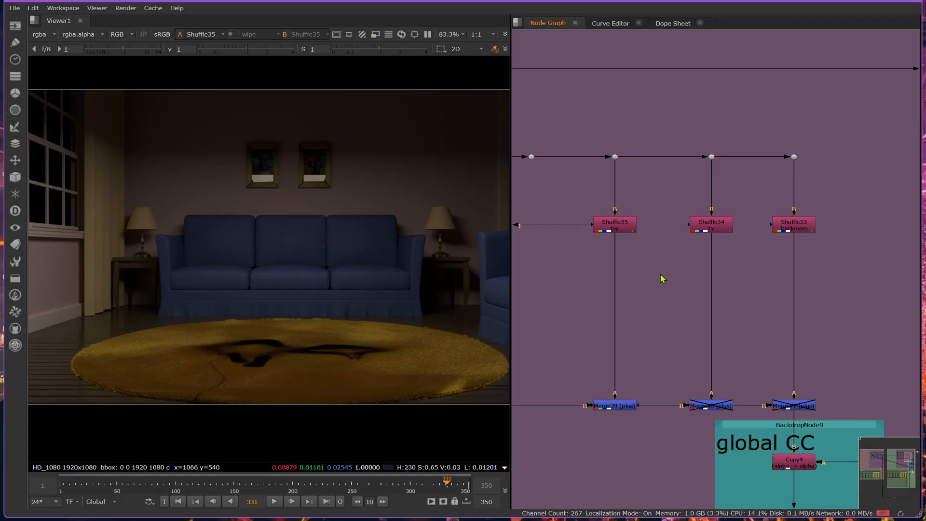
{"action": "left_click", "coordinate": [621, 223]}
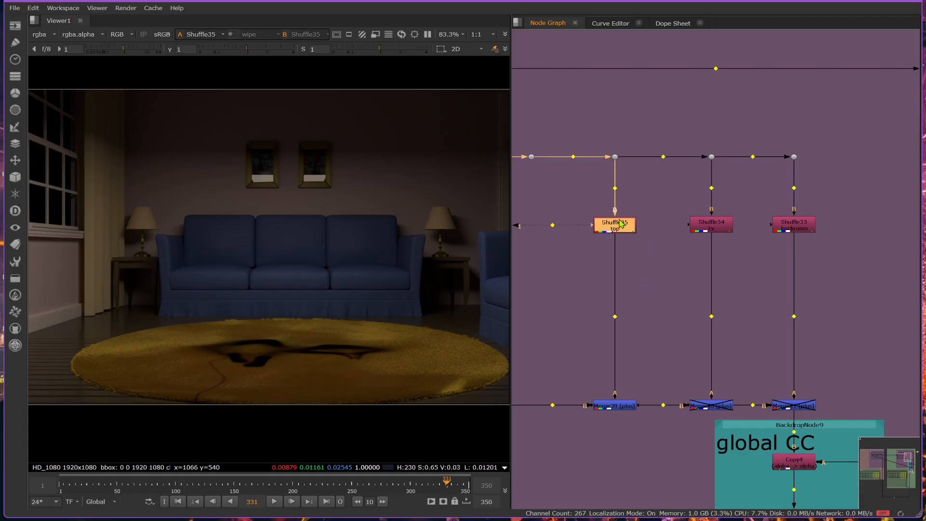
{"action": "scroll", "coordinate": [759, 226], "scroll_direction": "down", "scroll_amount": 5}
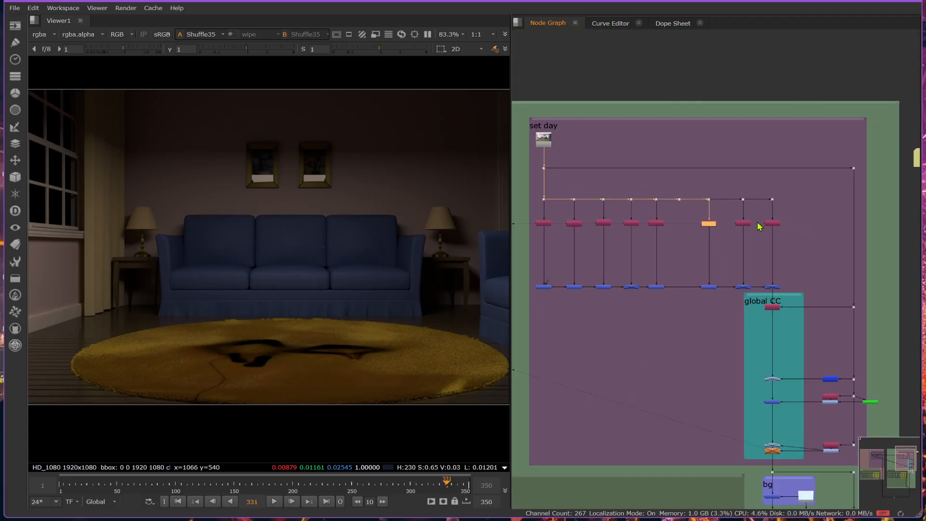
{"action": "scroll", "coordinate": [738, 225], "scroll_direction": "up", "scroll_amount": 5}
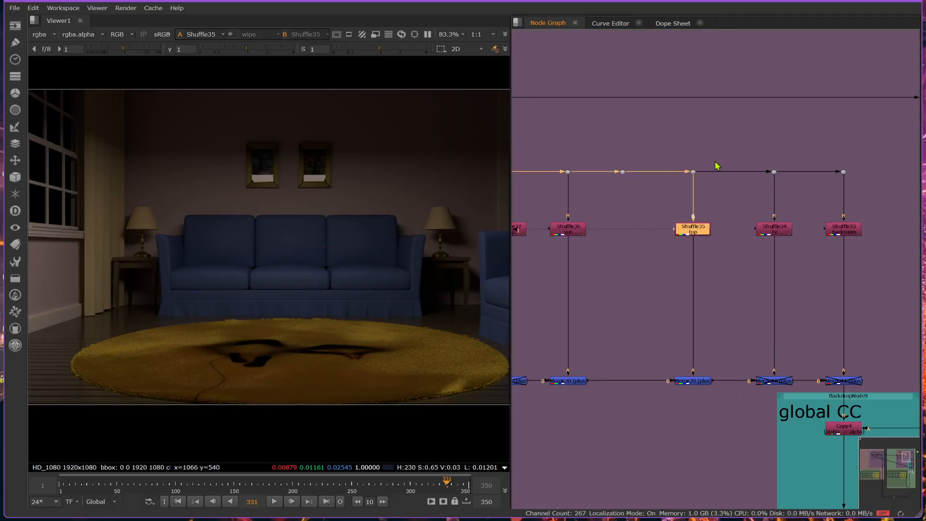
{"action": "scroll", "coordinate": [717, 166], "scroll_direction": "down", "scroll_amount": 2}
{"action": "left_click_drag", "start_coordinate": [645, 140], "coordinate": [724, 338]}
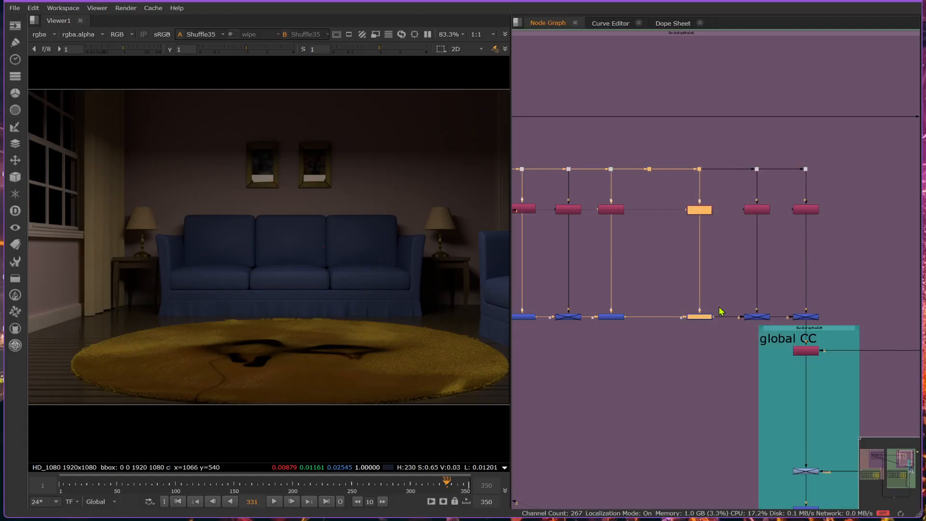
{"action": "left_click", "coordinate": [635, 157]}
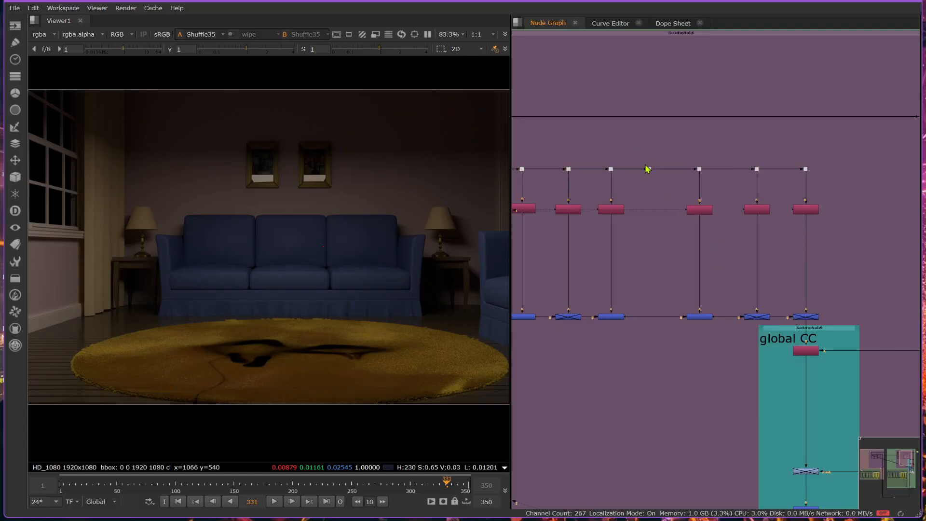
Step: Move the spare dot between the sun and top branches slightly right along the upper pipe
{"action": "left_click_drag", "start_coordinate": [649, 169], "coordinate": [657, 169]}
{"action": "scroll", "coordinate": [658, 162], "scroll_direction": "up", "scroll_amount": 4}
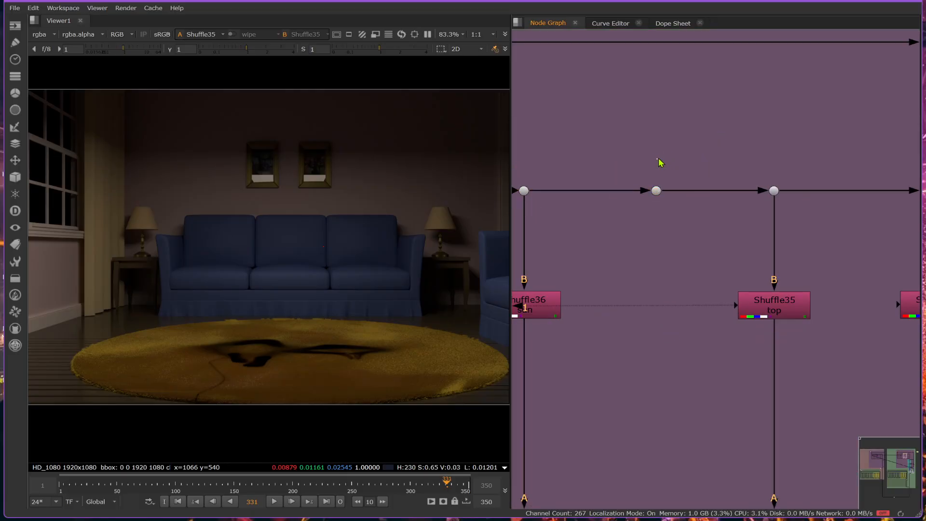
{"action": "left_click", "coordinate": [656, 189]}
{"action": "scroll", "coordinate": [632, 309], "scroll_direction": "down", "scroll_amount": 4}
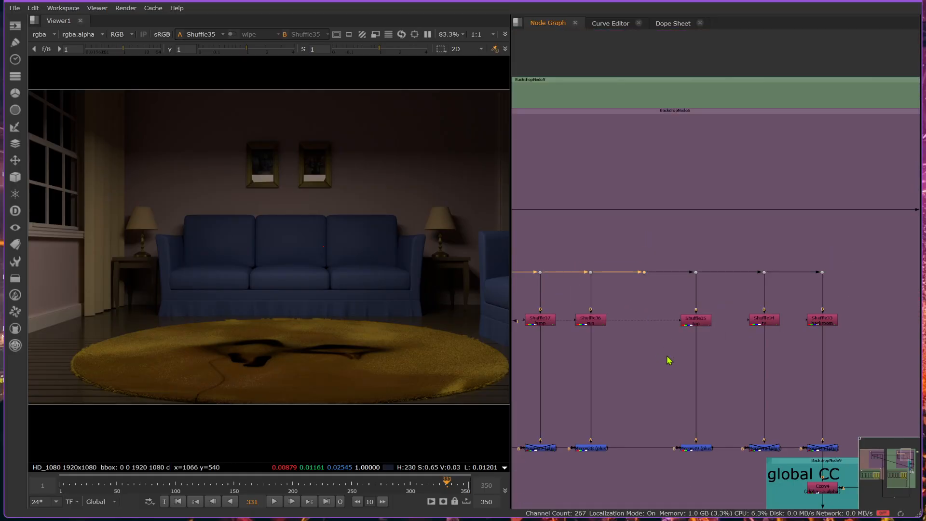
Step: Insert dots on the upper pipe between the top and tv branches and between the tv and backroom branches, aligning the first with the pipe
{"action": "middle_click_drag", "start_coordinate": [669, 360], "coordinate": [653, 268]}
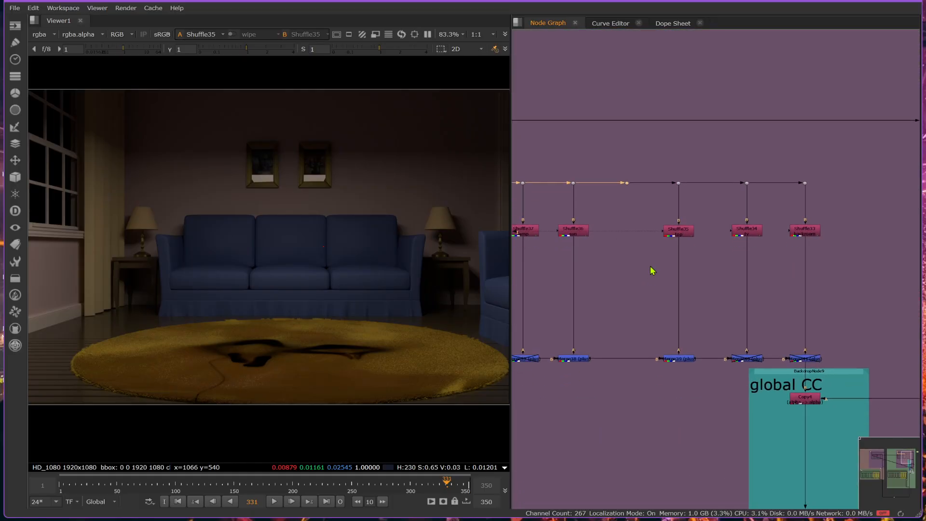
{"action": "left_click", "coordinate": [712, 184], "text": "ctrl"}
{"action": "left_click", "coordinate": [775, 183], "text": "ctrl"}
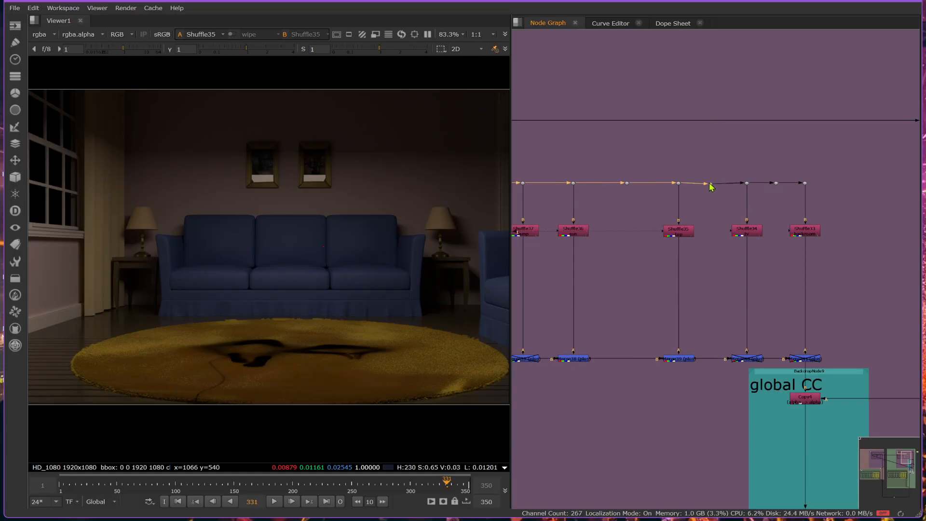
{"action": "left_click_drag", "start_coordinate": [710, 184], "coordinate": [716, 183]}
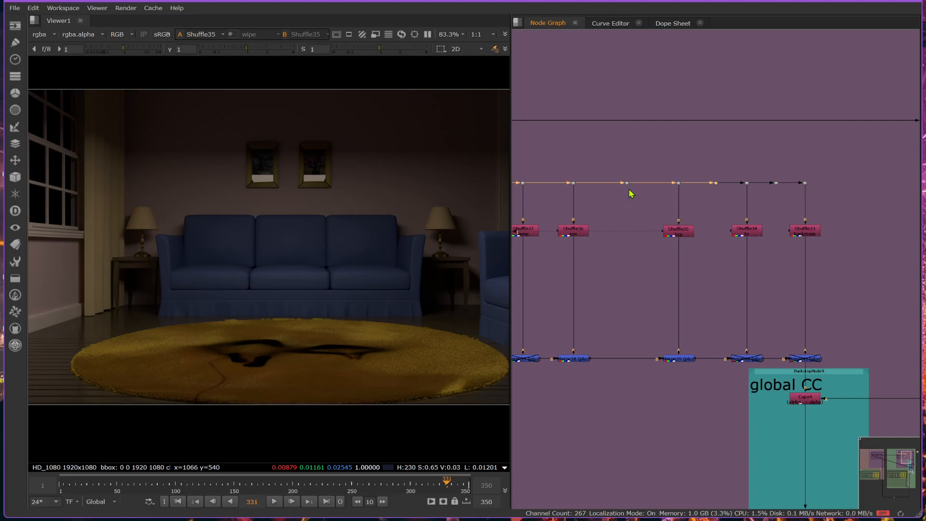
Step: Examine the day set's light-pass branches, from the source and upper pipe to the plus merges and global CC
{"action": "scroll", "coordinate": [622, 284], "scroll_direction": "down", "scroll_amount": 5}
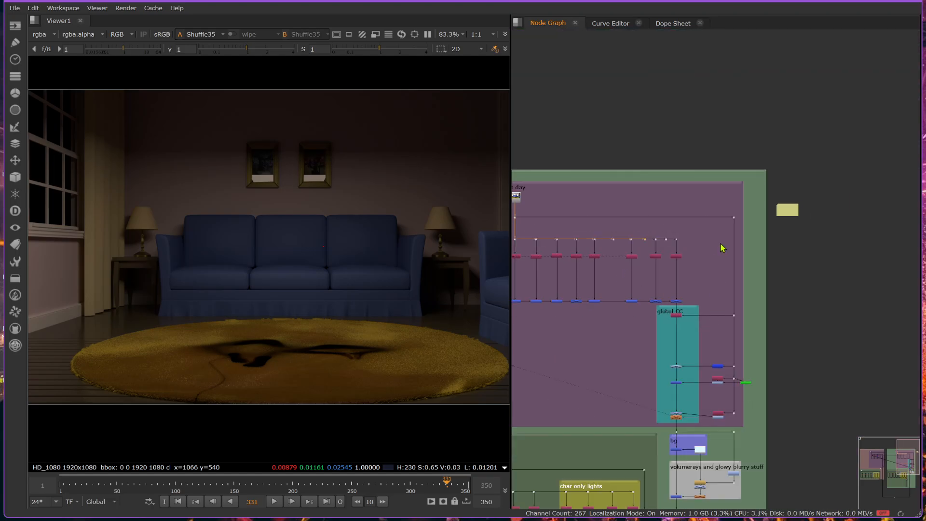
{"action": "scroll", "coordinate": [733, 336], "scroll_direction": "up", "scroll_amount": 4}
{"action": "scroll", "coordinate": [594, 295], "scroll_direction": "up", "scroll_amount": 2}
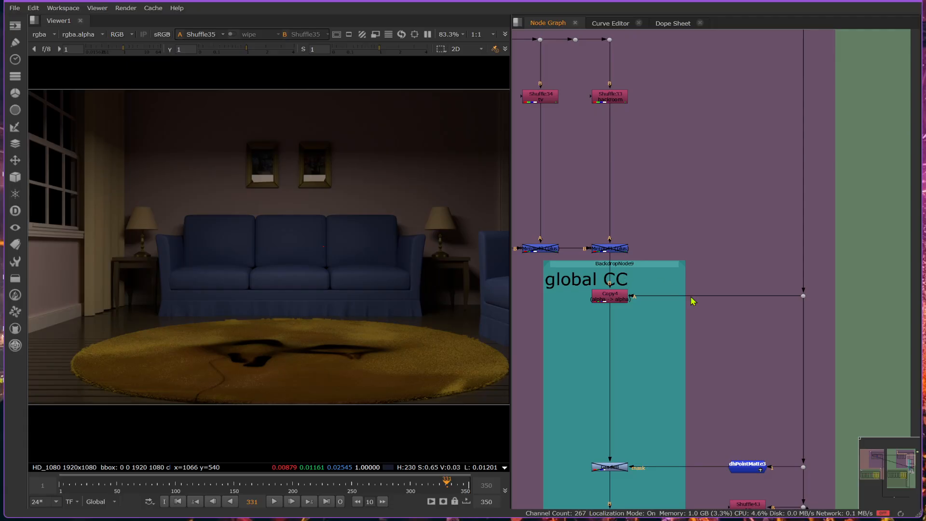
{"action": "scroll", "coordinate": [707, 325], "scroll_direction": "down", "scroll_amount": 4}
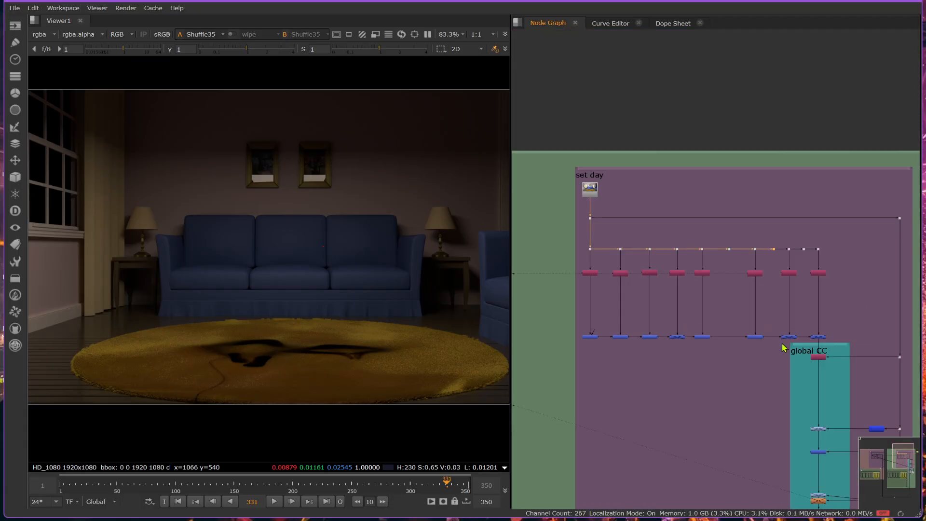
{"action": "scroll", "coordinate": [784, 347], "scroll_direction": "up", "scroll_amount": 2}
{"action": "left_click", "coordinate": [834, 366]}
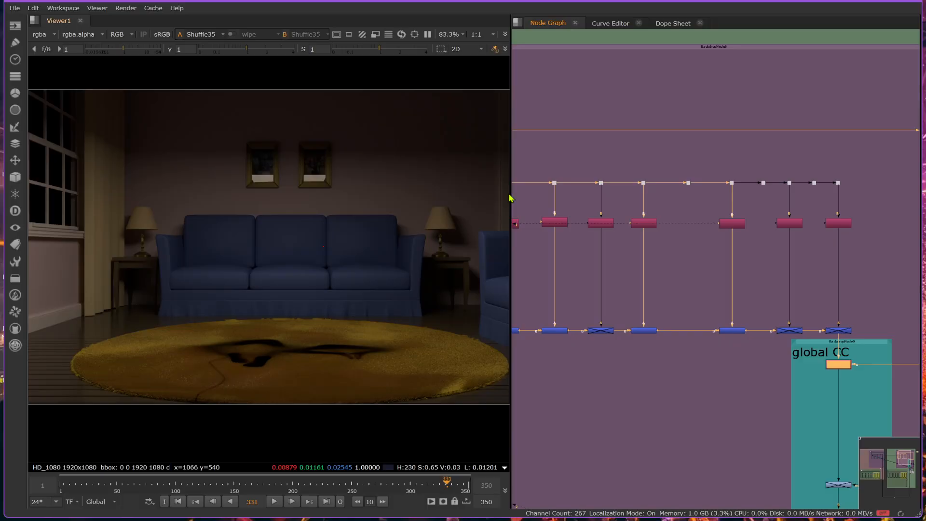
{"action": "scroll", "coordinate": [702, 244], "scroll_direction": "down", "scroll_amount": 5}
{"action": "scroll", "coordinate": [717, 254], "scroll_direction": "up", "scroll_amount": 4}
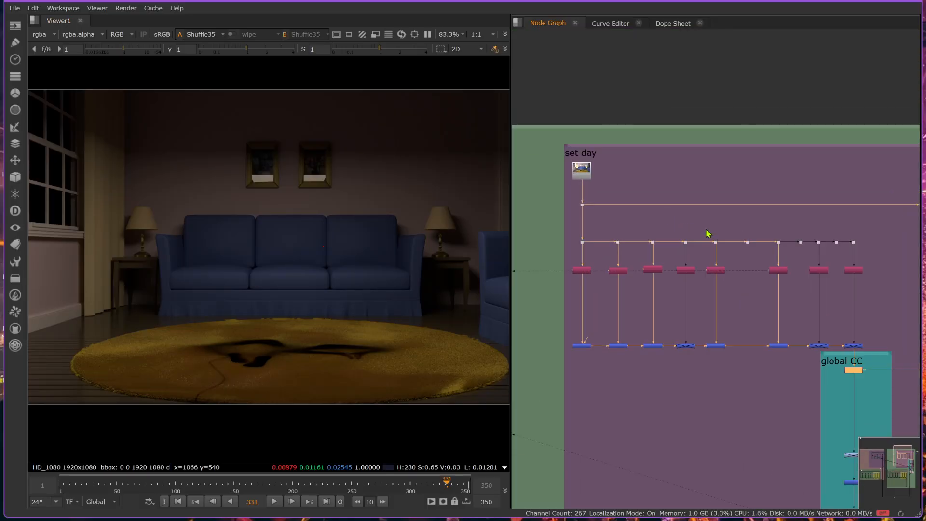
{"action": "scroll", "coordinate": [708, 233], "scroll_direction": "up", "scroll_amount": 2}
{"action": "scroll", "coordinate": [612, 244], "scroll_direction": "down", "scroll_amount": 1}
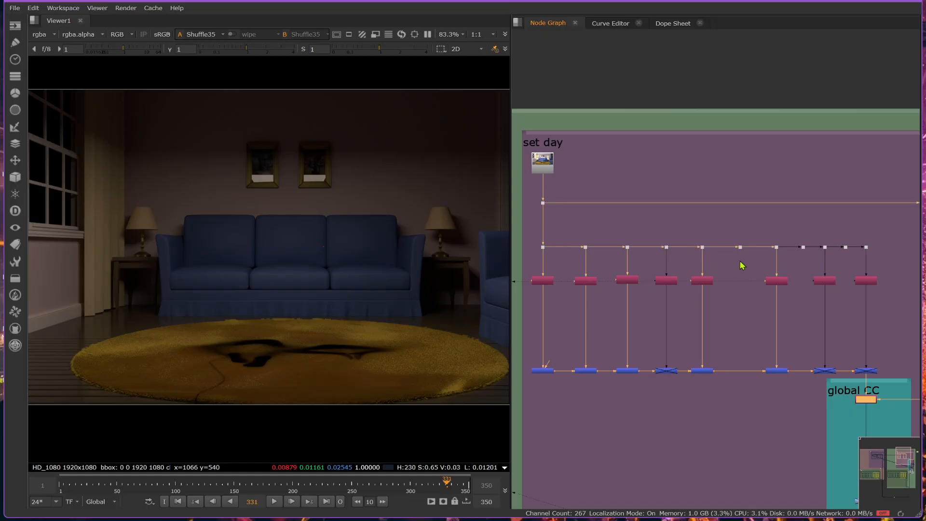
{"action": "scroll", "coordinate": [742, 265], "scroll_direction": "up", "scroll_amount": 5}
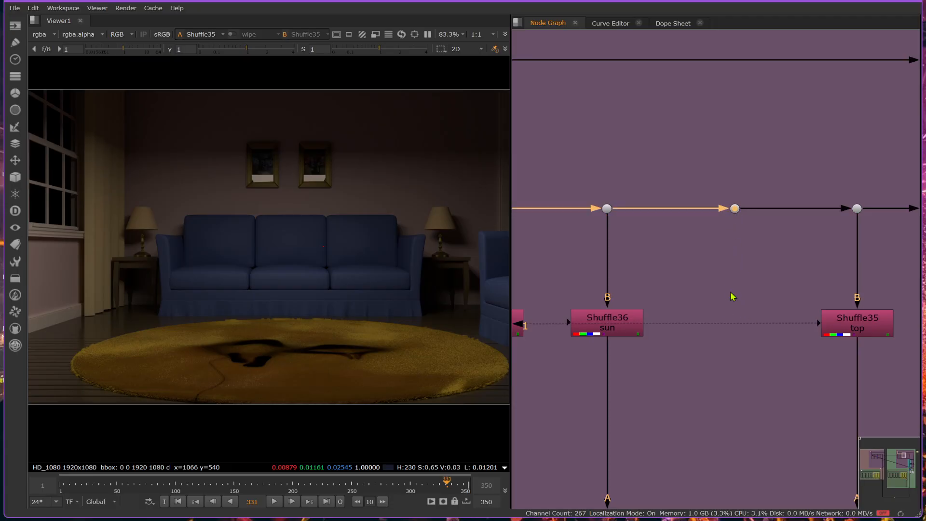
{"action": "scroll", "coordinate": [731, 296], "scroll_direction": "down", "scroll_amount": 3}
{"action": "scroll", "coordinate": [665, 226], "scroll_direction": "down", "scroll_amount": 2}
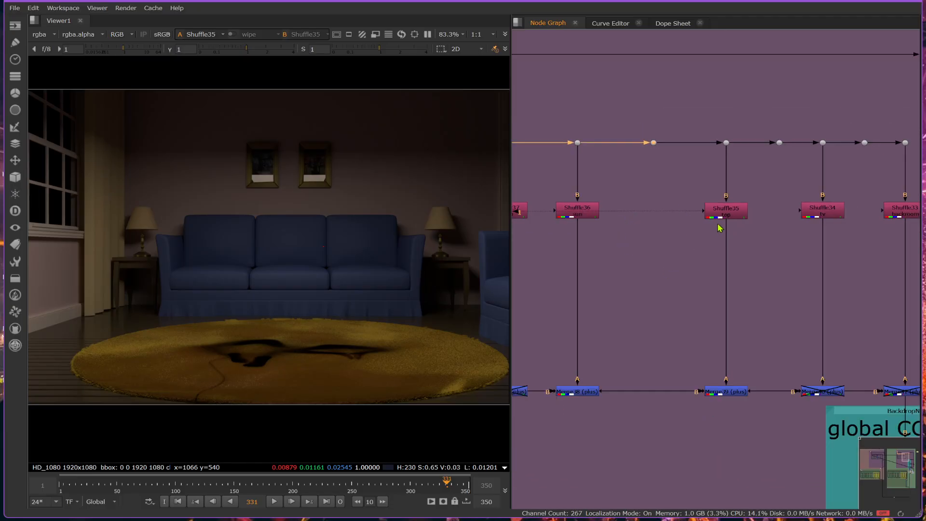
{"action": "left_click_drag", "start_coordinate": [694, 199], "coordinate": [796, 462]}
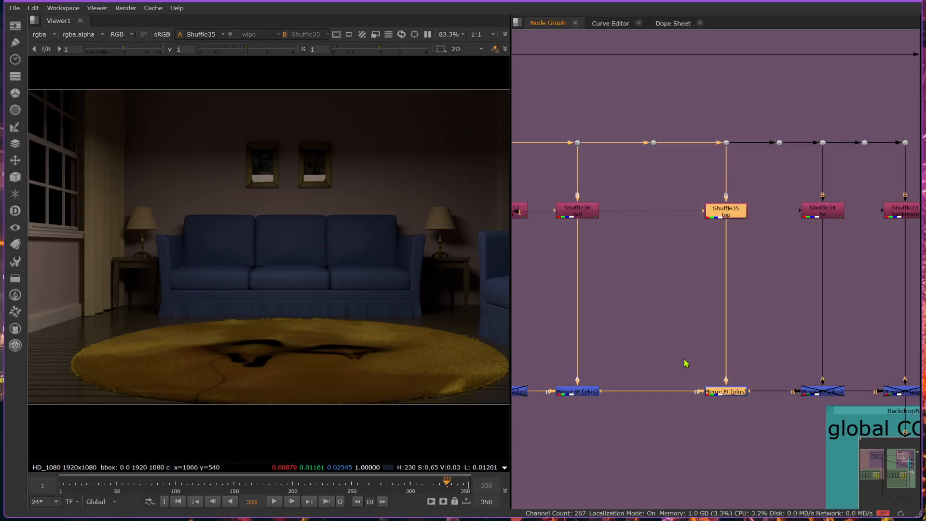
{"action": "left_click_drag", "start_coordinate": [538, 182], "coordinate": [646, 393]}
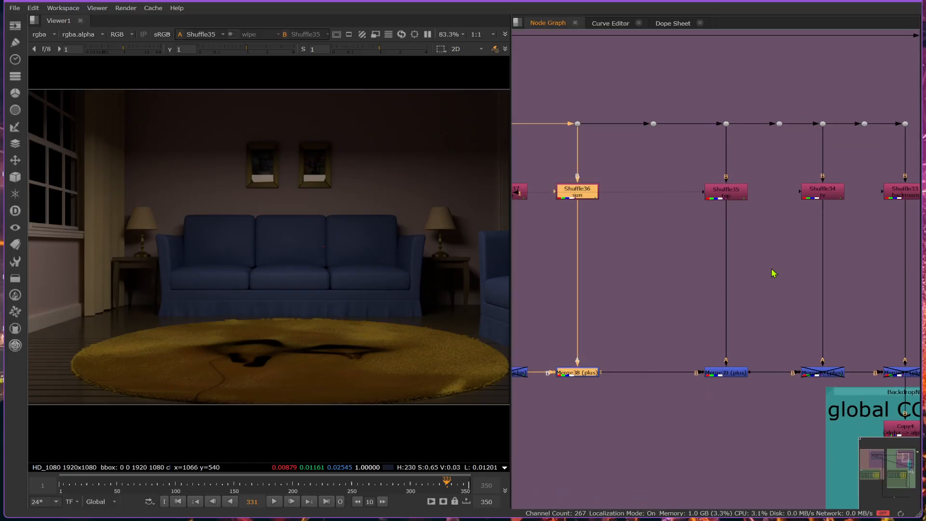
Step: Select Shuffle35 and inspect the two framed paintings on the wall in the top light pass up close
{"action": "left_click", "coordinate": [718, 207]}
{"action": "left_click", "coordinate": [720, 196]}
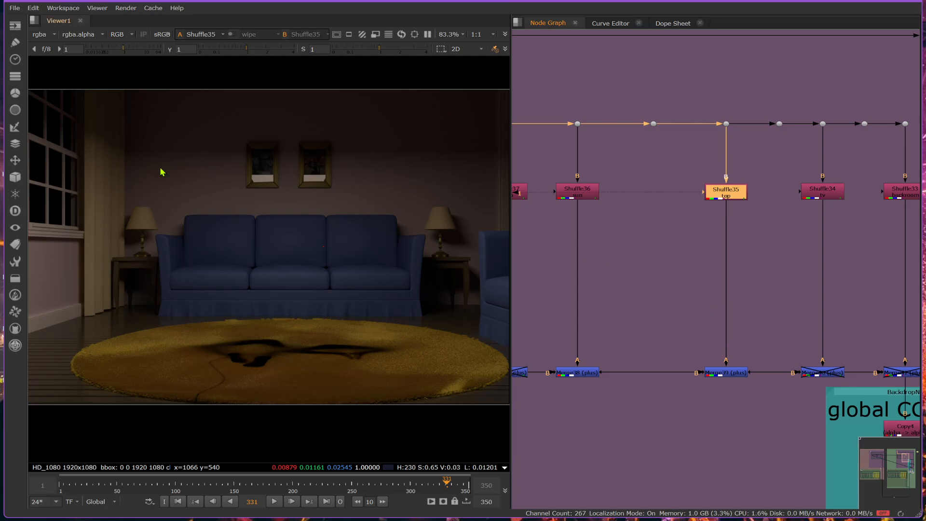
{"action": "mouse_move", "coordinate": [364, 277]}
{"action": "middle_mouse_down"}
{"action": "mouse_move", "coordinate": [356, 364]}
{"action": "mouse_move", "coordinate": [312, 230]}
{"action": "mouse_move", "coordinate": [353, 289]}
{"action": "middle_mouse_up"}
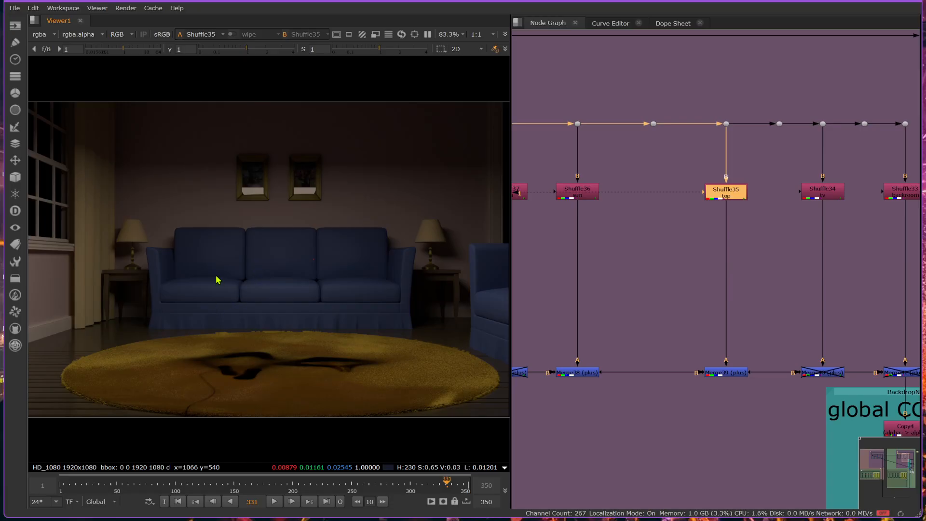
{"action": "scroll", "coordinate": [306, 165], "scroll_direction": "up", "scroll_amount": 3}
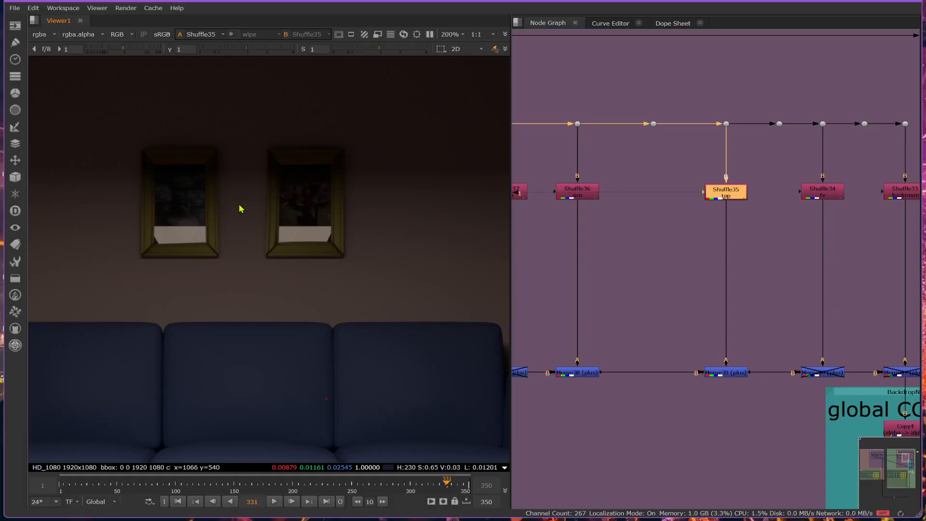
{"action": "scroll", "coordinate": [272, 193], "scroll_direction": "down", "scroll_amount": 5}
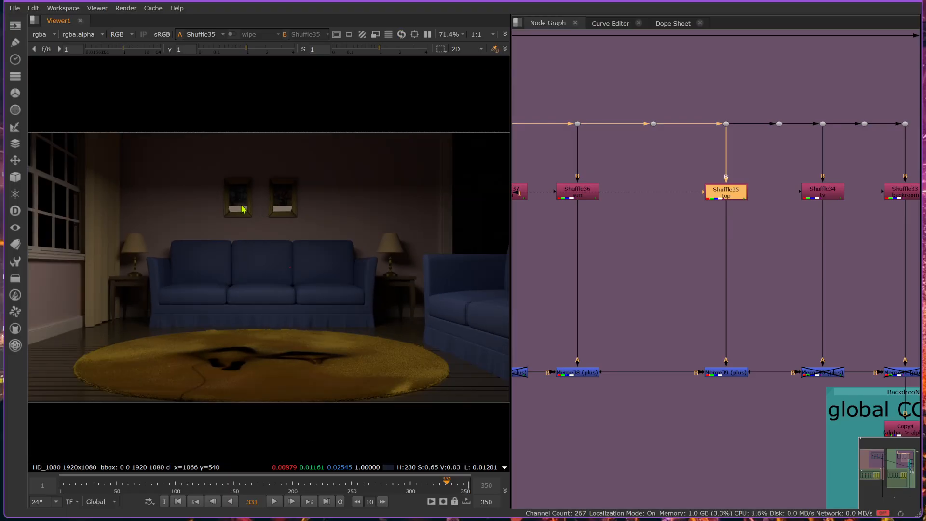
{"action": "scroll", "coordinate": [237, 207], "scroll_direction": "up", "scroll_amount": 3}
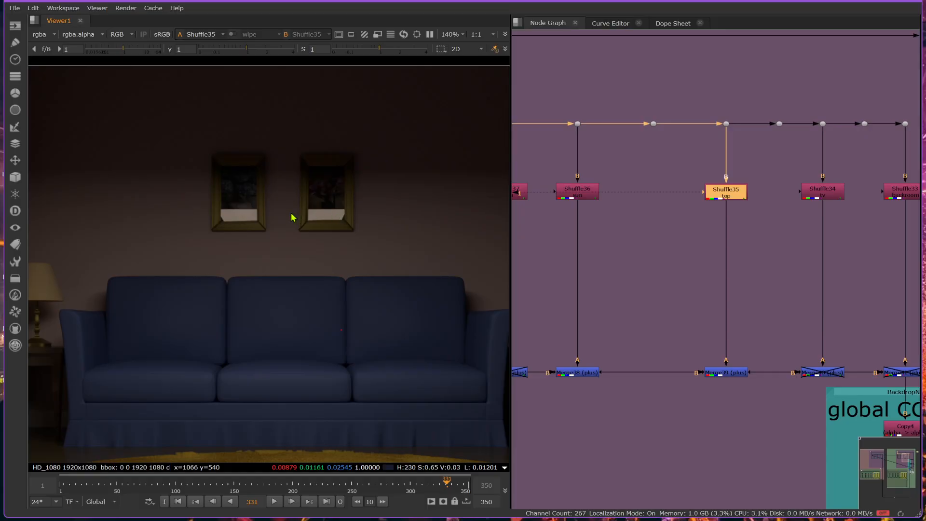
{"action": "scroll", "coordinate": [308, 186], "scroll_direction": "down", "scroll_amount": 4}
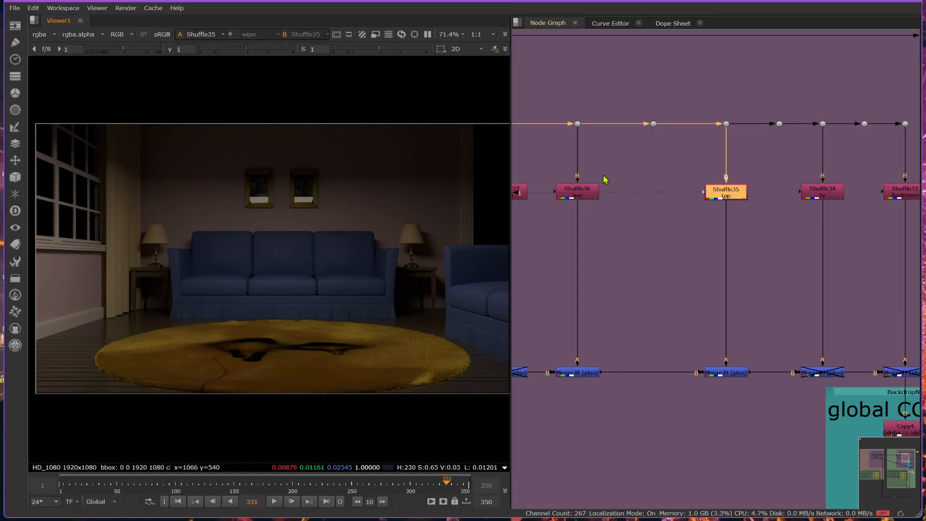
Step: Add a Cryptomatte node fed from the spare dot between the sun and top branches and view it
{"action": "left_click", "coordinate": [646, 176]}
{"action": "key", "text": "Tab"}
{"action": "type", "text": "cr"}
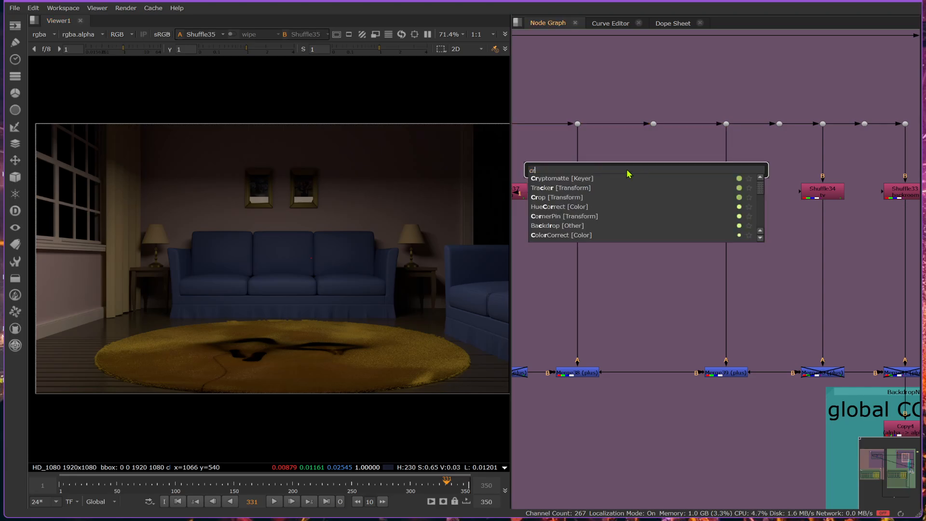
{"action": "left_click", "coordinate": [569, 178]}
{"action": "left_click_drag", "start_coordinate": [636, 153], "coordinate": [653, 123]}
{"action": "left_click_drag", "start_coordinate": [659, 173], "coordinate": [667, 169]}
{"action": "key", "text": "1"}
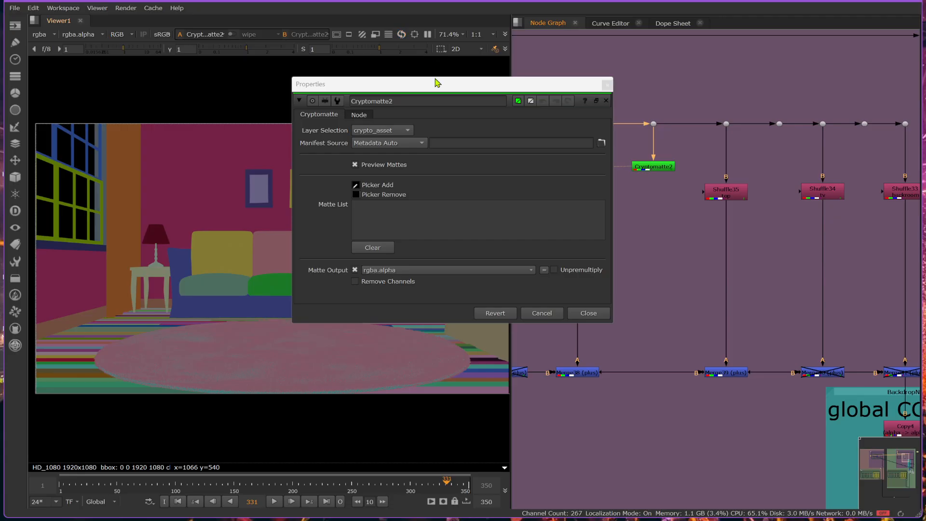
Step: Add both paintings' inner photos to the Cryptomatte's matte list, then close its properties
{"action": "left_click_drag", "start_coordinate": [439, 85], "coordinate": [644, 122]}
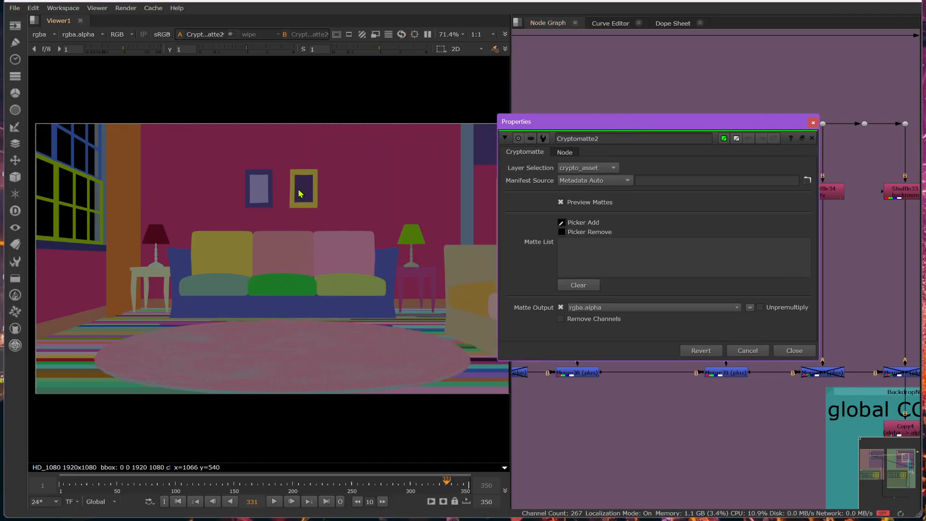
{"action": "left_click", "coordinate": [300, 194], "text": "ctrl"}
{"action": "left_click", "coordinate": [255, 190], "text": "ctrl"}
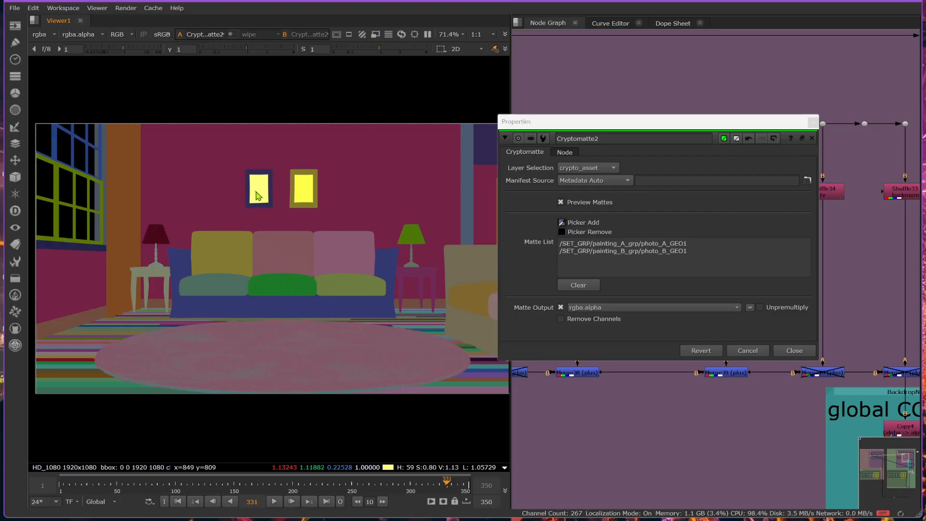
{"action": "left_click", "coordinate": [794, 352]}
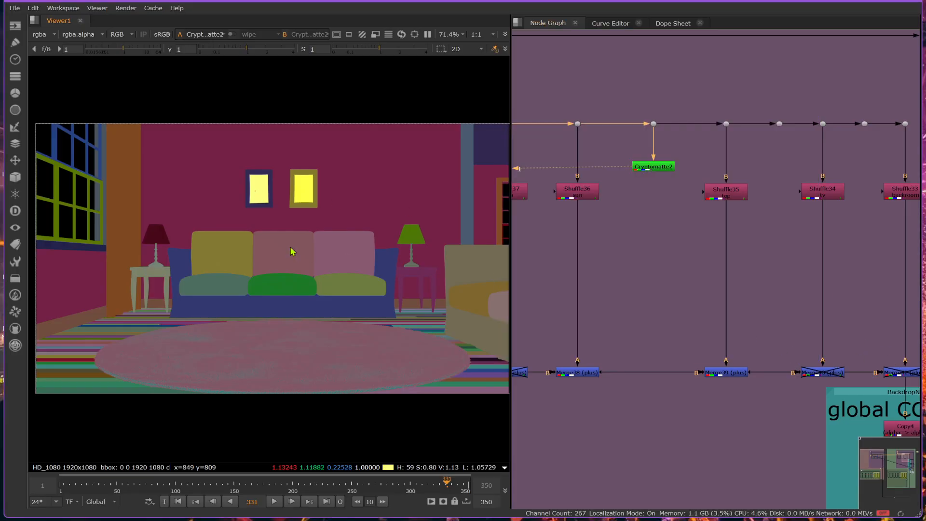
{"action": "key", "text": "a"}
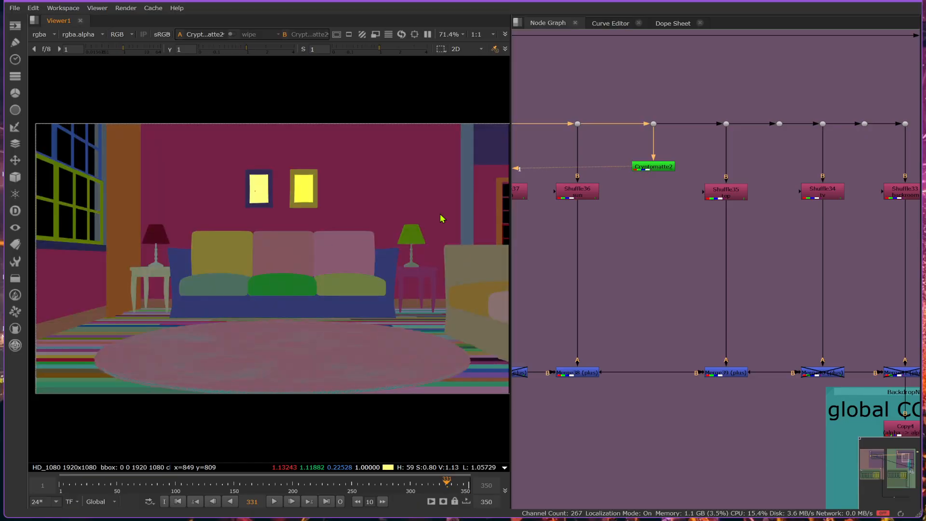
Step: Add a Grade directly after Shuffle35 on the top branch and connect its mask input to the Cryptomatte
{"action": "left_click", "coordinate": [726, 191]}
{"action": "key", "text": "1"}
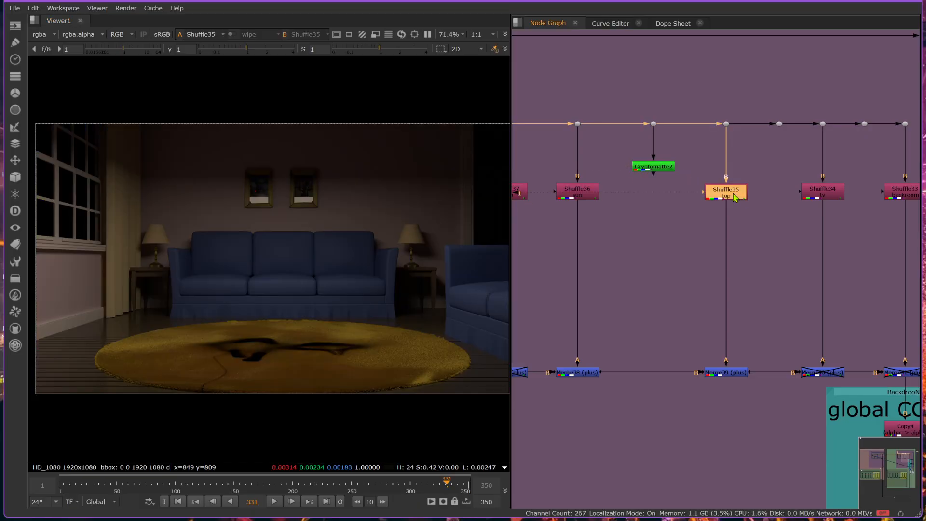
{"action": "key", "text": "g"}
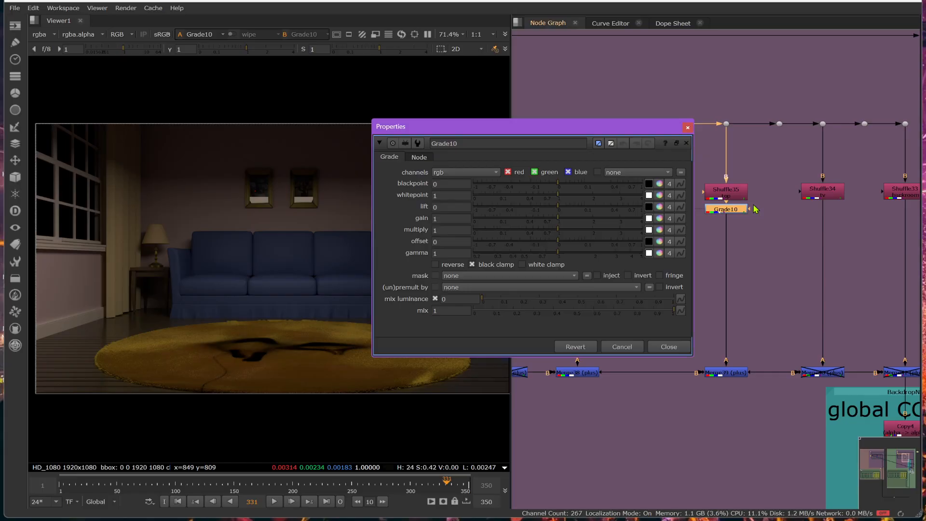
{"action": "middle_click_drag", "start_coordinate": [755, 208], "coordinate": [867, 224]}
{"action": "left_click_drag", "start_coordinate": [865, 223], "coordinate": [767, 223]}
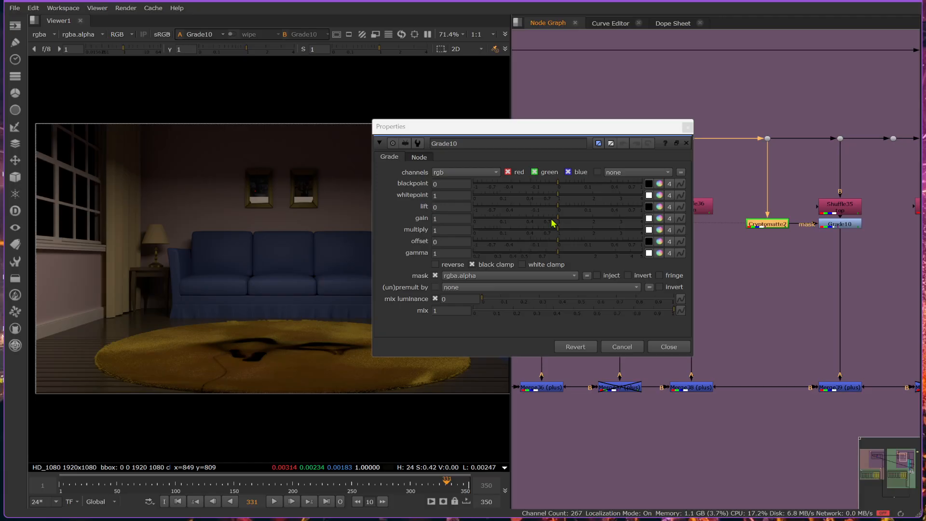
Step: Set the Grade's multiply to 0, check the paintings up close and view the combined image through Merge39
{"action": "left_click_drag", "start_coordinate": [537, 229], "coordinate": [250, 222]}
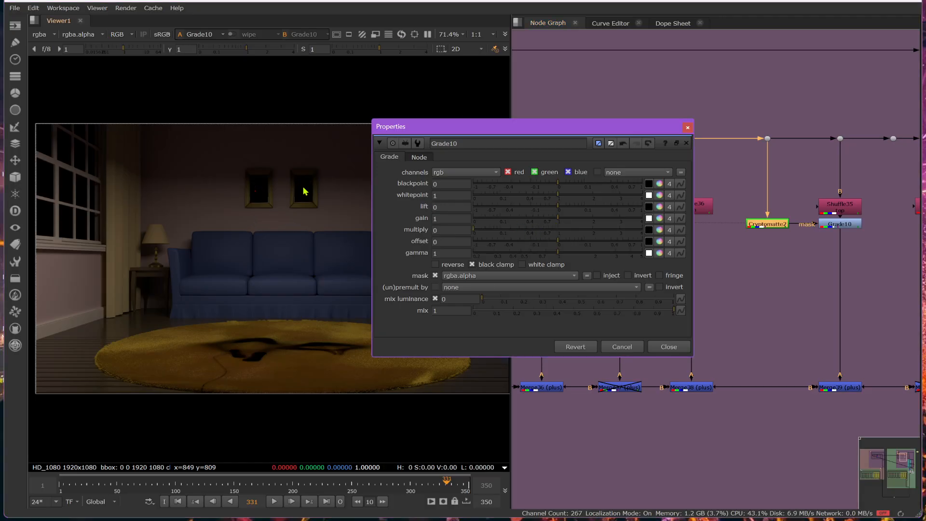
{"action": "scroll", "coordinate": [304, 191], "scroll_direction": "up", "scroll_amount": 5}
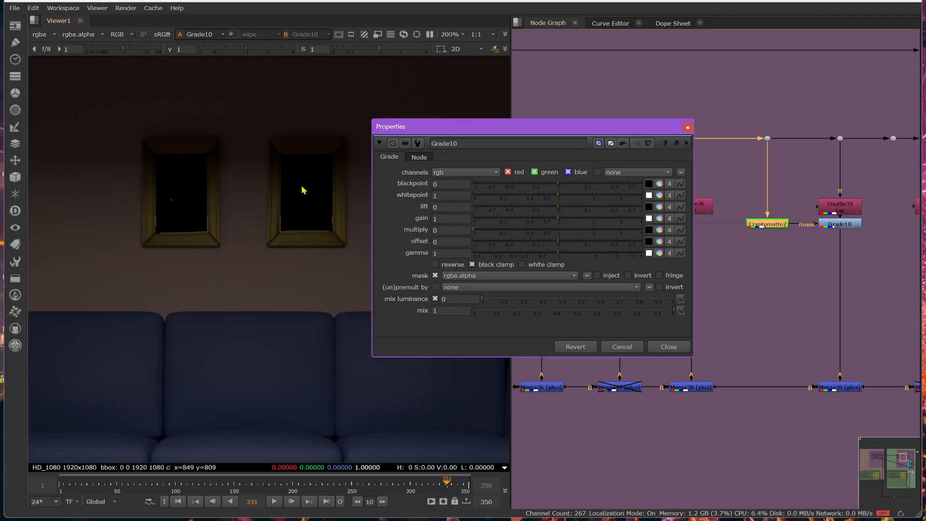
{"action": "left_click", "coordinate": [837, 386]}
{"action": "key", "text": "1"}
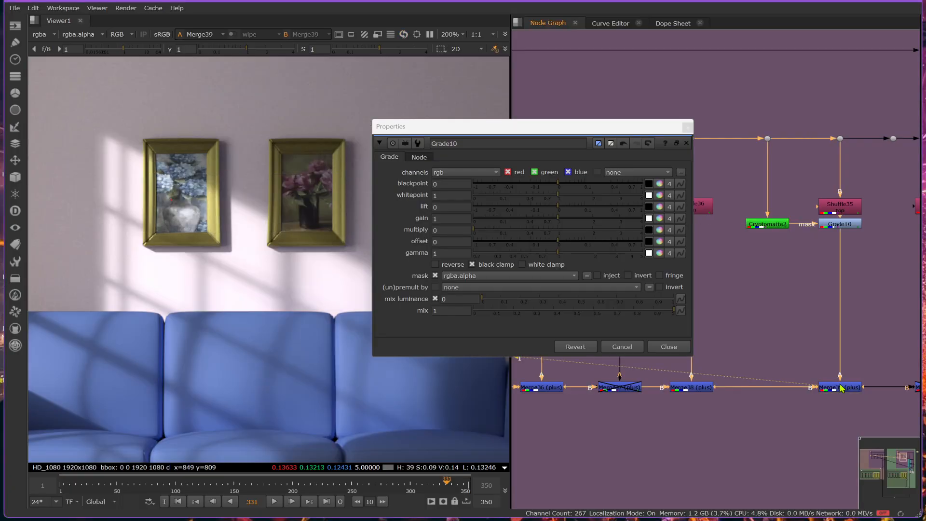
Step: Move Shuffle35 up, enclose the Cryptomatte and Grade in a backdrop, and shift that group slightly down
{"action": "left_click", "coordinate": [840, 225]}
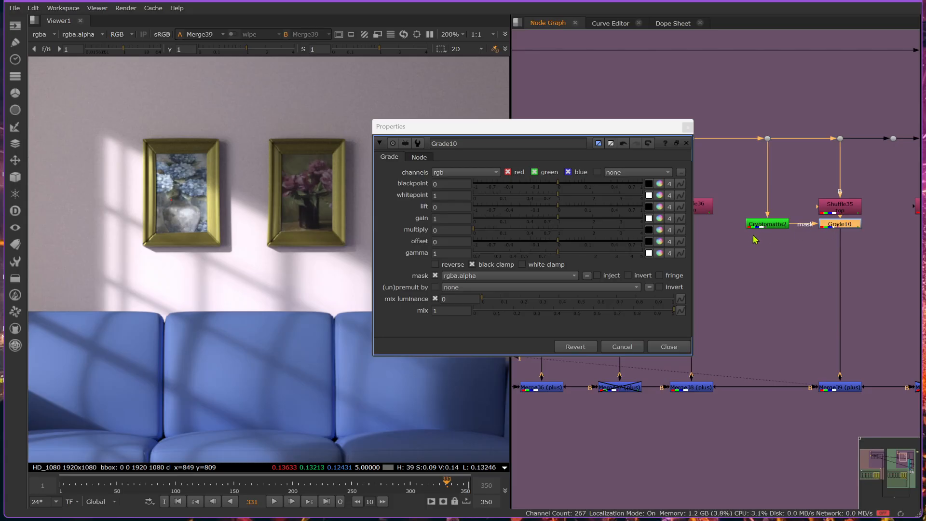
{"action": "left_click_drag", "start_coordinate": [842, 209], "coordinate": [843, 178]}
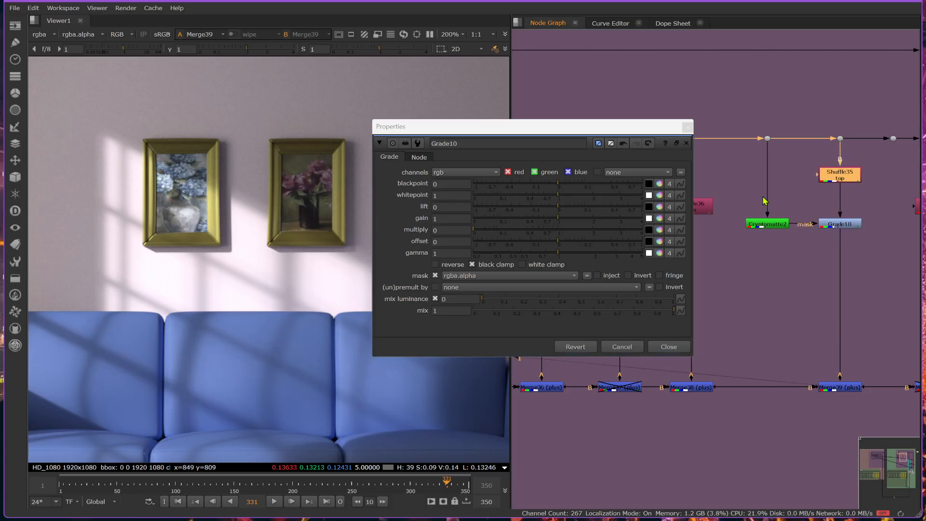
{"action": "left_click_drag", "start_coordinate": [724, 191], "coordinate": [874, 242]}
{"action": "right_click", "coordinate": [874, 243]}
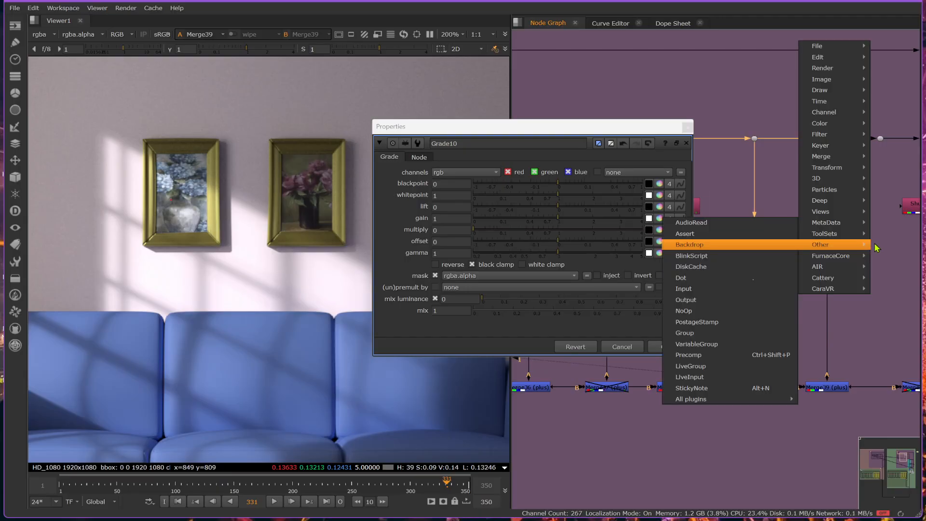
{"action": "left_click", "coordinate": [743, 245]}
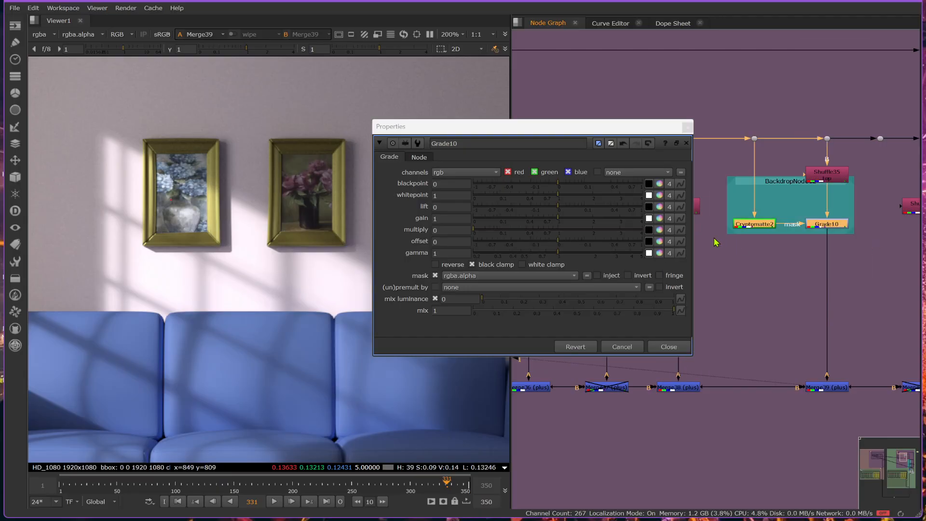
{"action": "left_click_drag", "start_coordinate": [770, 185], "coordinate": [770, 199]}
Step: Label the backdrop around the Cryptomatte and Grade "way #1", then close the backdrop and Grade properties
{"action": "double_click", "coordinate": [772, 198]}
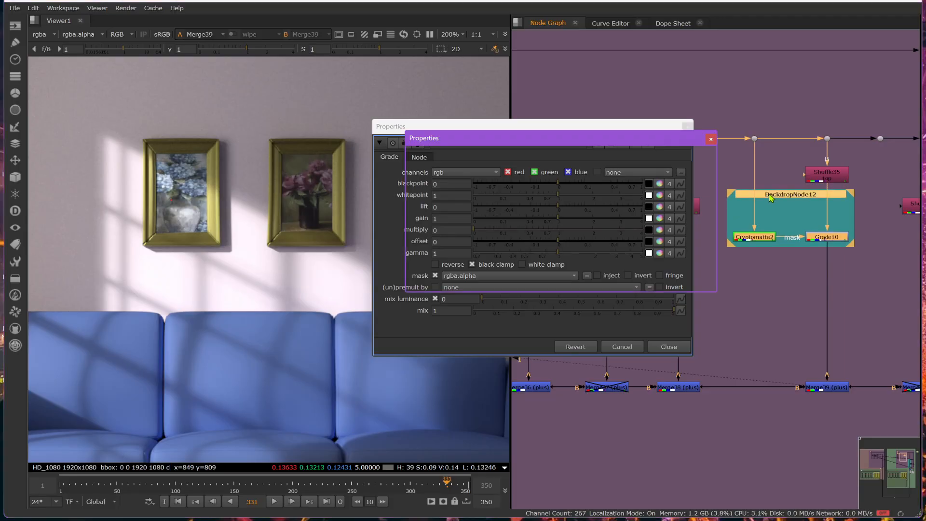
{"action": "type", "text": "q"}
{"action": "key", "text": "BackSpace"}
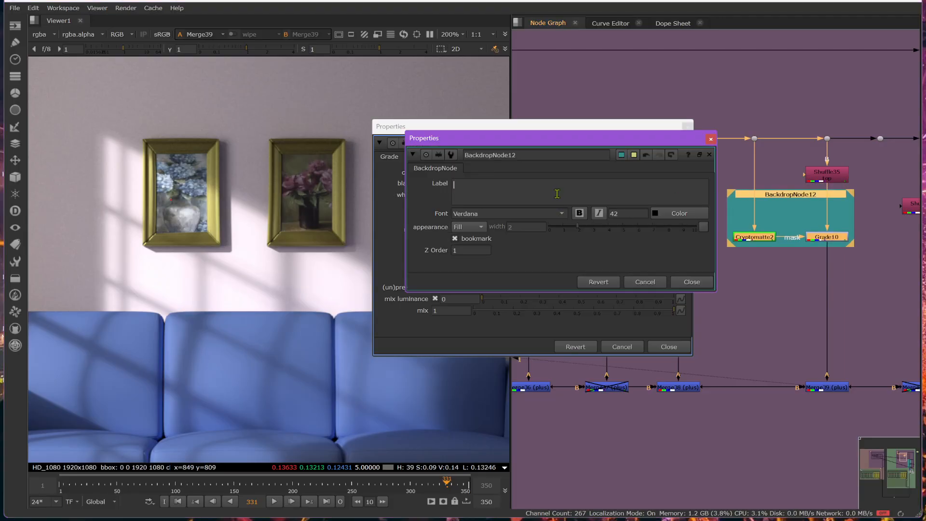
{"action": "type", "text": "way "}
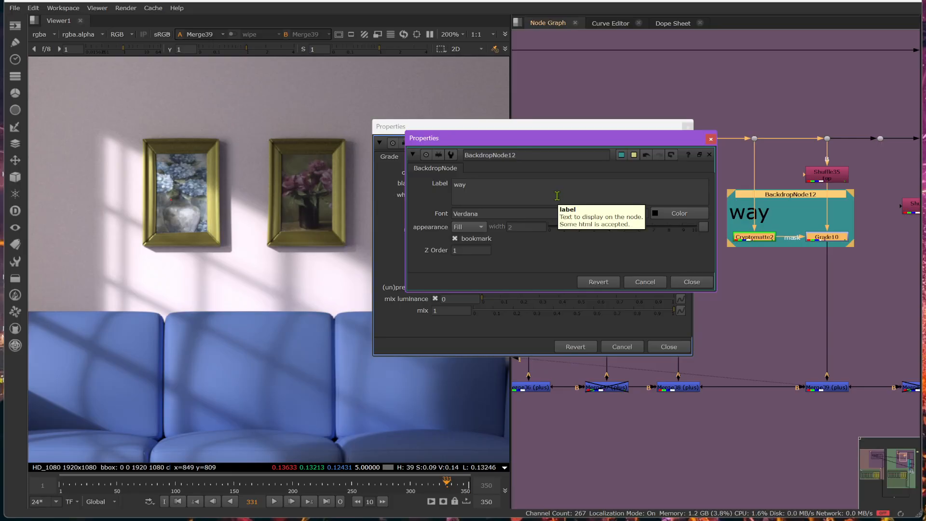
{"action": "type", "text": "#1"}
{"action": "left_click", "coordinate": [702, 284]}
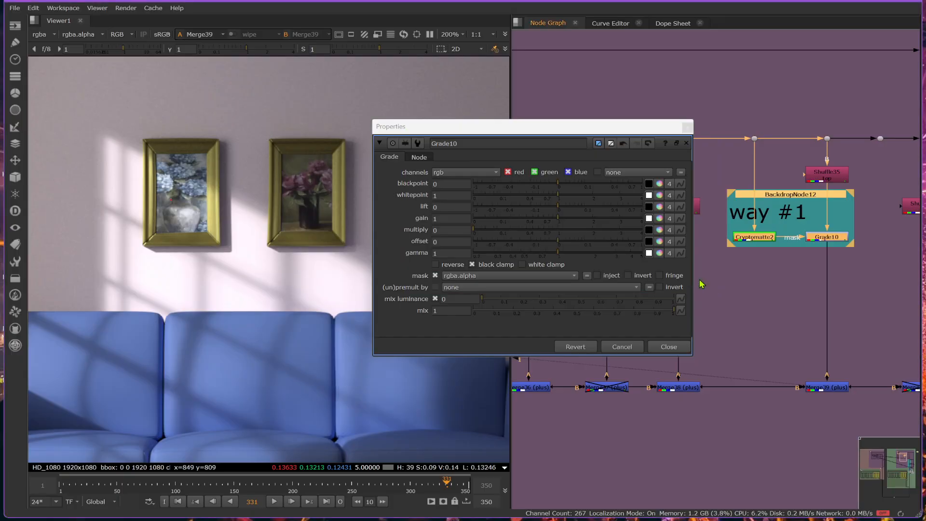
{"action": "left_click", "coordinate": [664, 346]}
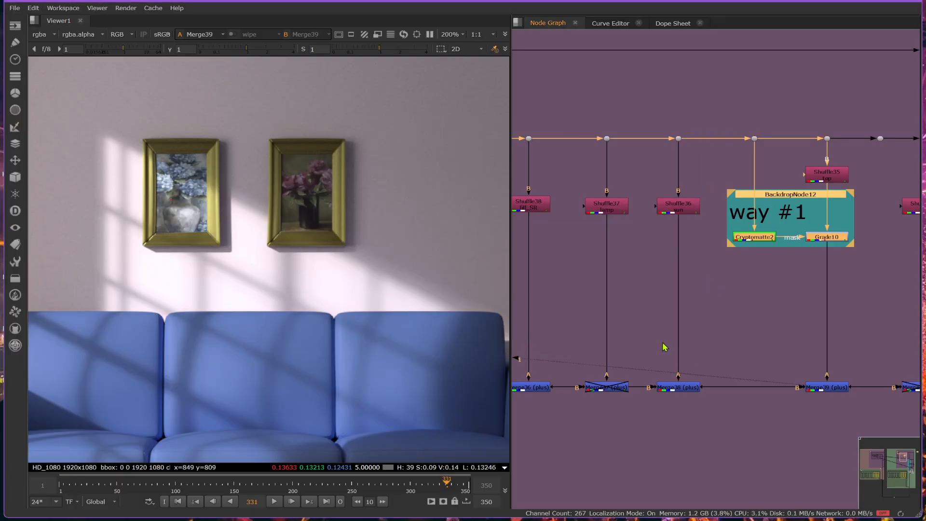
Step: Duplicate the "way #1" backdrop and place the copy directly beneath the original
{"action": "double_click", "coordinate": [777, 195]}
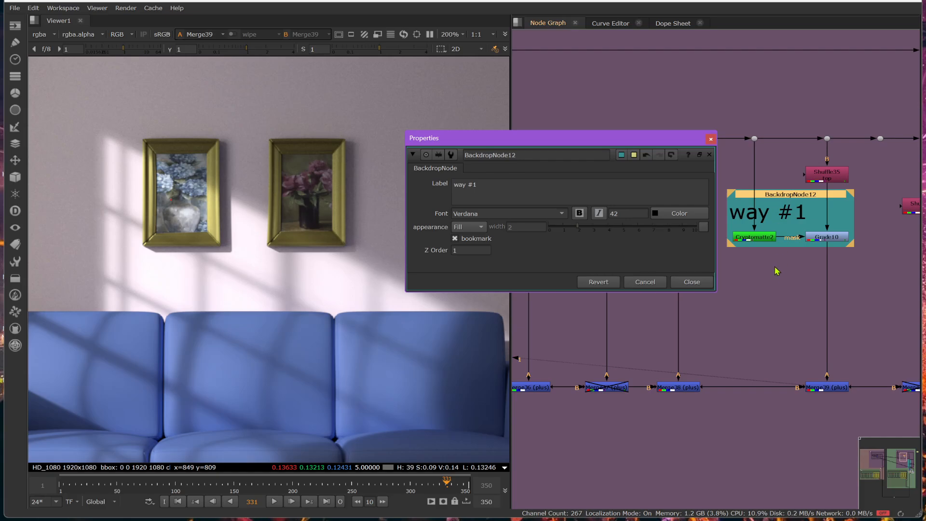
{"action": "key", "text": "ctrl+c"}
{"action": "key", "text": "ctrl+v"}
{"action": "left_click_drag", "start_coordinate": [773, 253], "coordinate": [791, 264]}
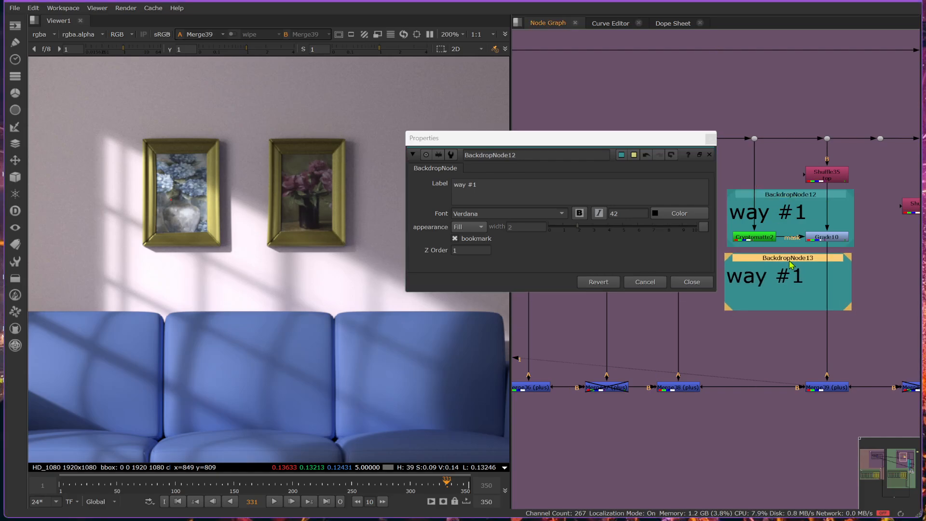
Step: Label the duplicated backdrop "way #2", recolour it purple and close both backdrops' properties
{"action": "double_click", "coordinate": [791, 264]}
{"action": "left_click", "coordinate": [517, 253]}
{"action": "key", "text": "BackSpace"}
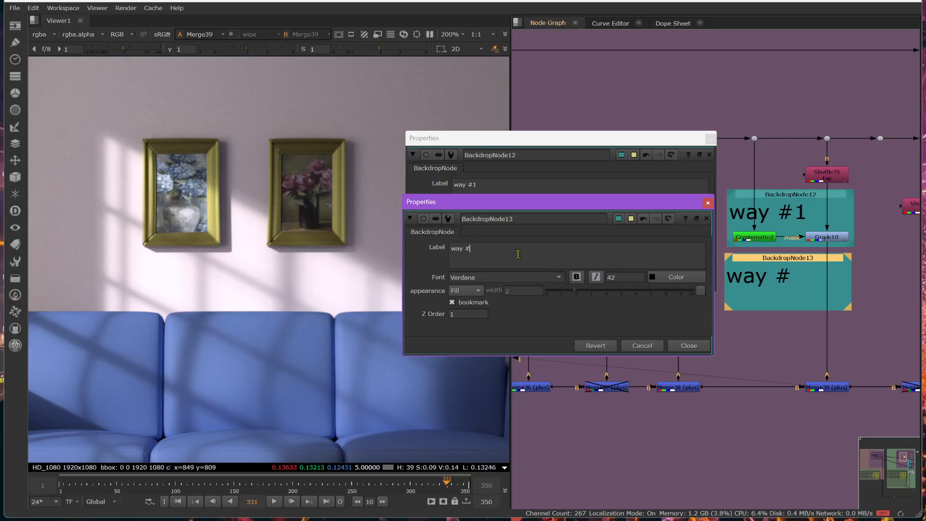
{"action": "type", "text": "2"}
{"action": "left_click", "coordinate": [618, 220]}
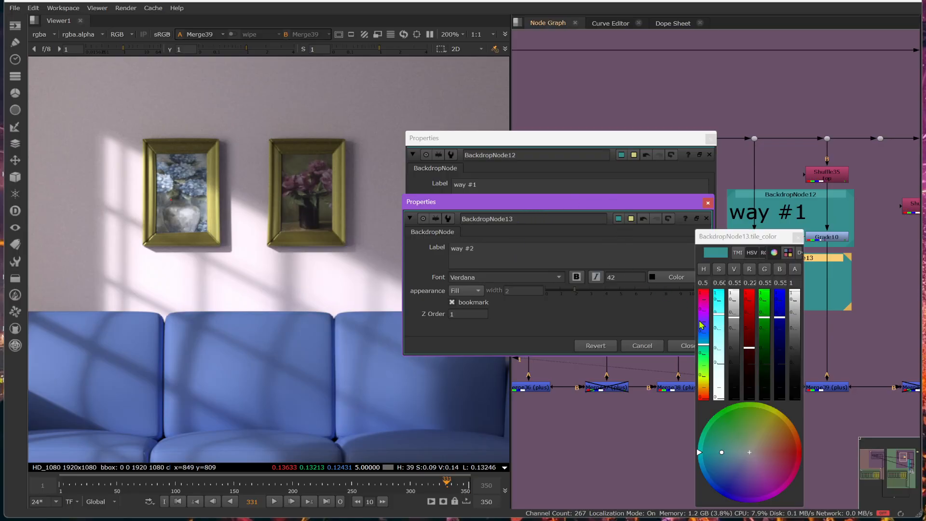
{"action": "left_click", "coordinate": [703, 321]}
{"action": "left_click", "coordinate": [707, 203]}
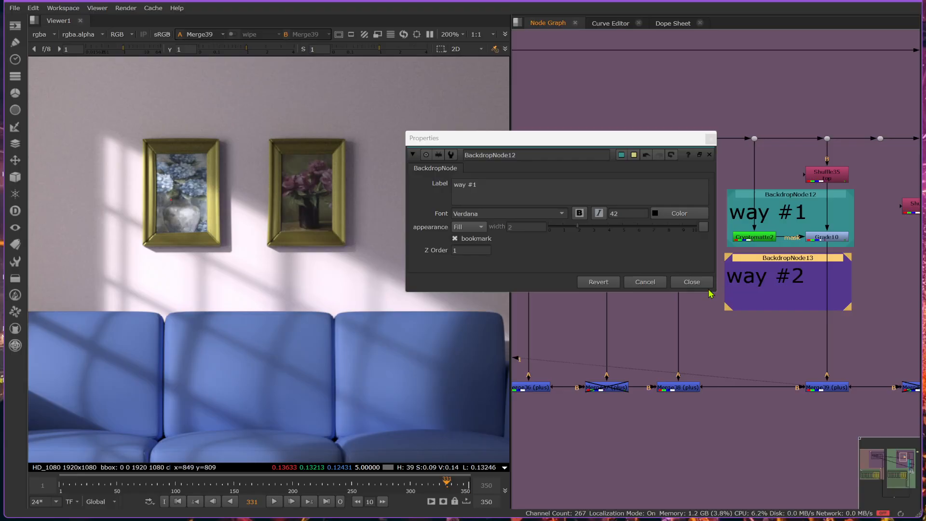
{"action": "left_click", "coordinate": [707, 286]}
Step: Disable the Grade in the "way #1" backdrop
{"action": "middle_click_drag", "start_coordinate": [716, 279], "coordinate": [672, 283]}
{"action": "scroll", "coordinate": [236, 275], "scroll_direction": "down", "scroll_amount": 5}
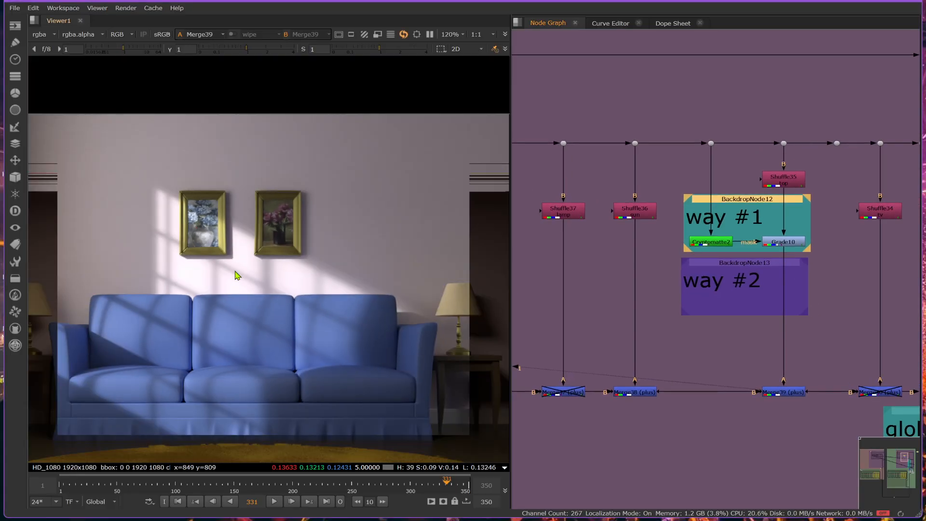
{"action": "left_click", "coordinate": [794, 244]}
{"action": "key", "text": "d"}
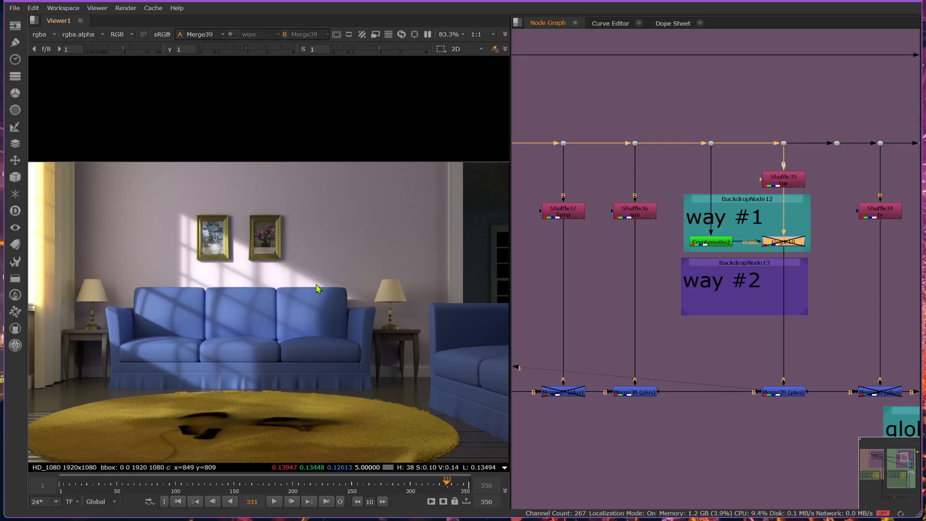
Step: Copy the existing dhPointMatte node from elsewhere in the script and paste it beside the "way #2" backdrop
{"action": "scroll", "coordinate": [596, 333], "scroll_direction": "down", "scroll_amount": 3}
{"action": "middle_click_drag", "start_coordinate": [690, 374], "coordinate": [821, 379]}
{"action": "scroll", "coordinate": [725, 359], "scroll_direction": "up", "scroll_amount": 5}
{"action": "left_click", "coordinate": [612, 319]}
{"action": "middle_click_drag", "start_coordinate": [657, 293], "coordinate": [768, 388]}
{"action": "middle_click_drag", "start_coordinate": [601, 261], "coordinate": [785, 401]}
{"action": "key", "text": "ctrl+v"}
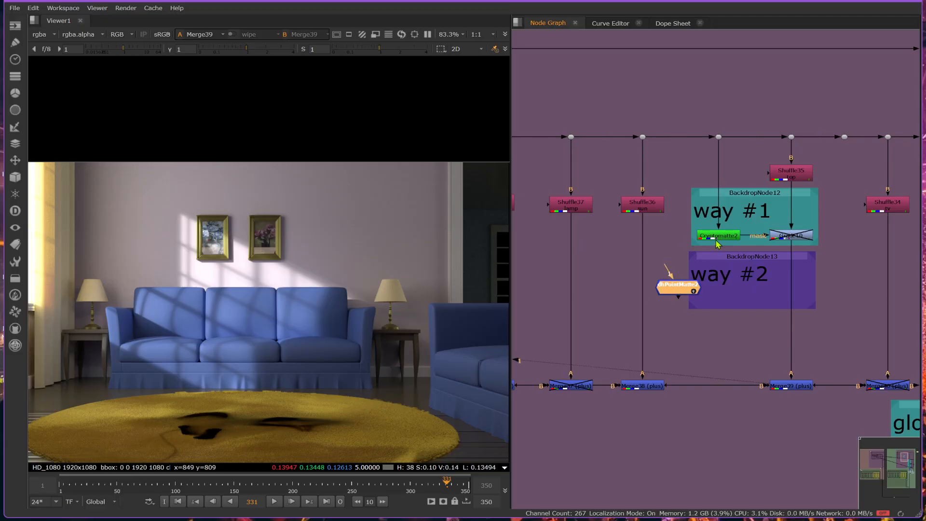
Step: Shift the Cryptomatte right and its pipe dot left, then add an elbow dot so its input runs squarely
{"action": "left_click_drag", "start_coordinate": [717, 244], "coordinate": [733, 244]}
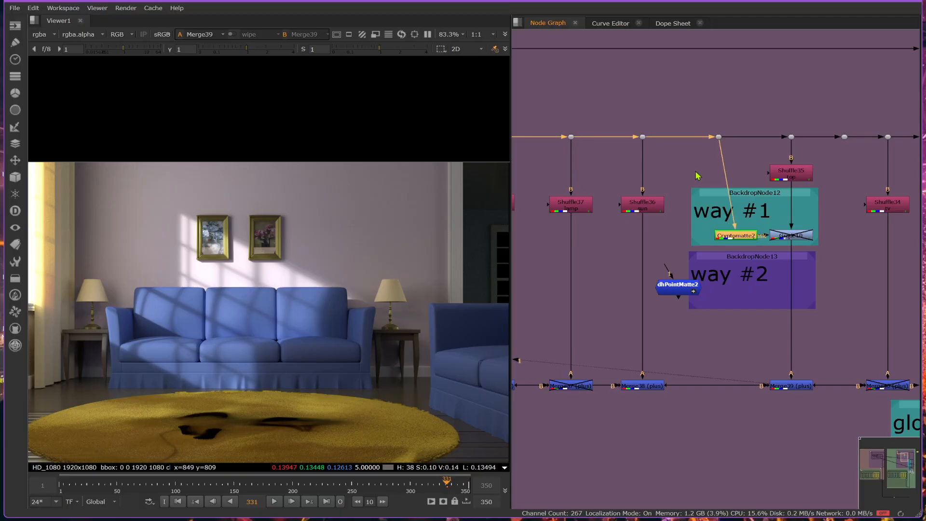
{"action": "left_click_drag", "start_coordinate": [718, 137], "coordinate": [694, 137]}
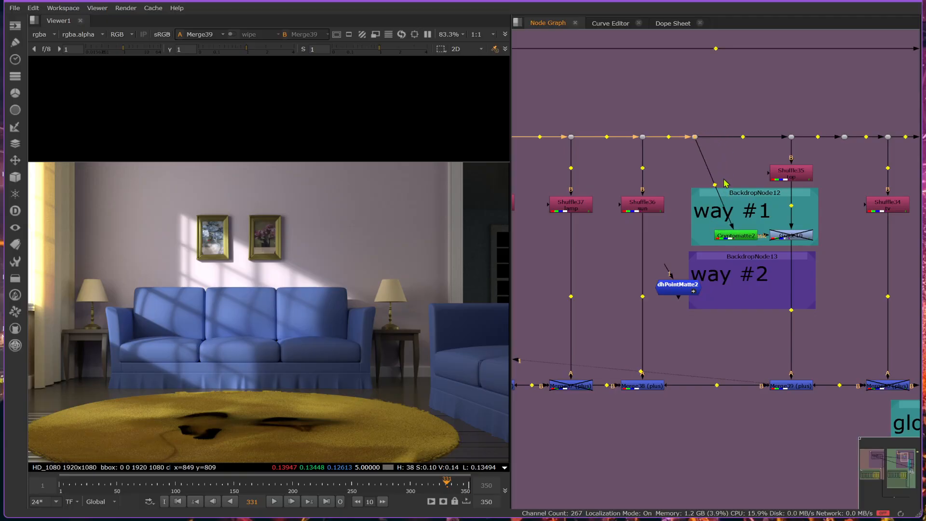
{"action": "left_click_drag", "start_coordinate": [714, 184], "coordinate": [694, 240], "text": "ctrl"}
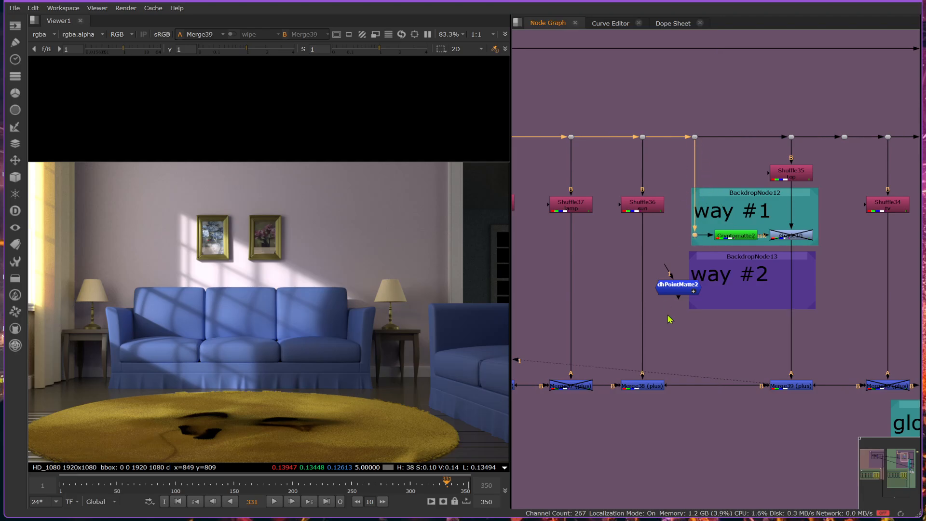
Step: Place the dhPointMatte inside the "way #2" backdrop and feed it from the Cryptomatte's input pipe through an elbow dot
{"action": "left_click_drag", "start_coordinate": [661, 296], "coordinate": [734, 295]}
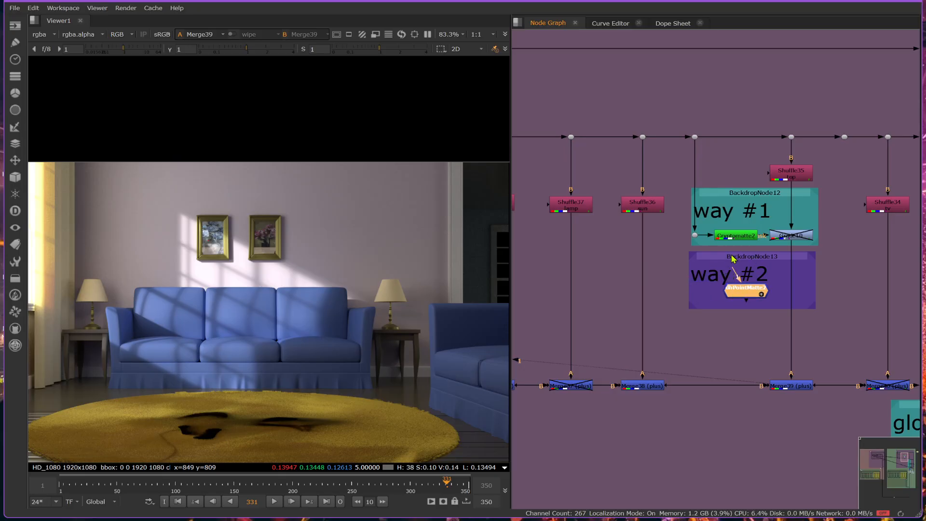
{"action": "left_click_drag", "start_coordinate": [733, 272], "coordinate": [695, 291]}
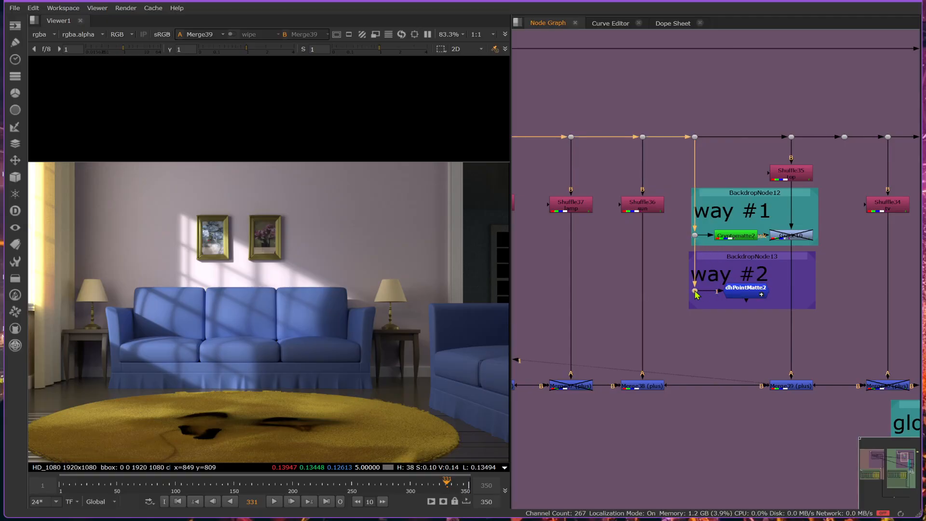
{"action": "left_click_drag", "start_coordinate": [758, 291], "coordinate": [743, 293]}
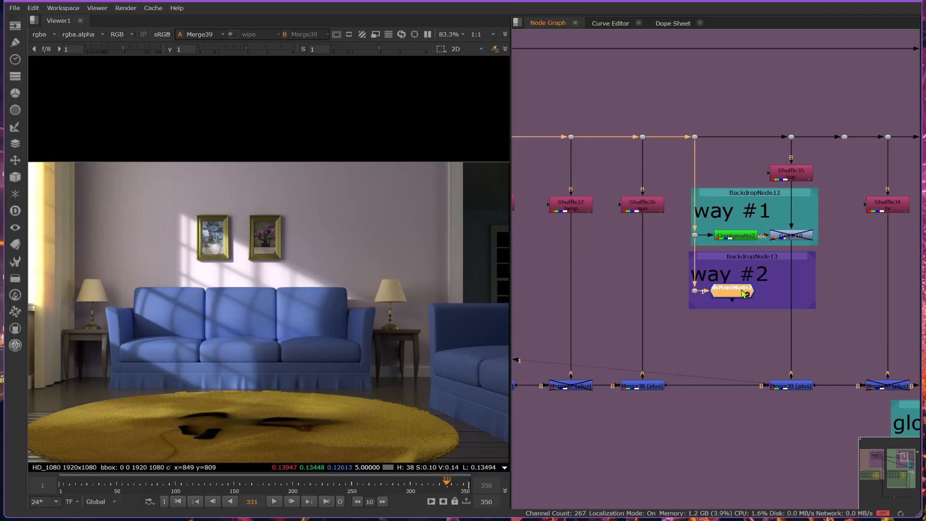
Step: View the dhPointMatte and set its falloff to 0.5 and overall scale to 190
{"action": "key", "text": "1"}
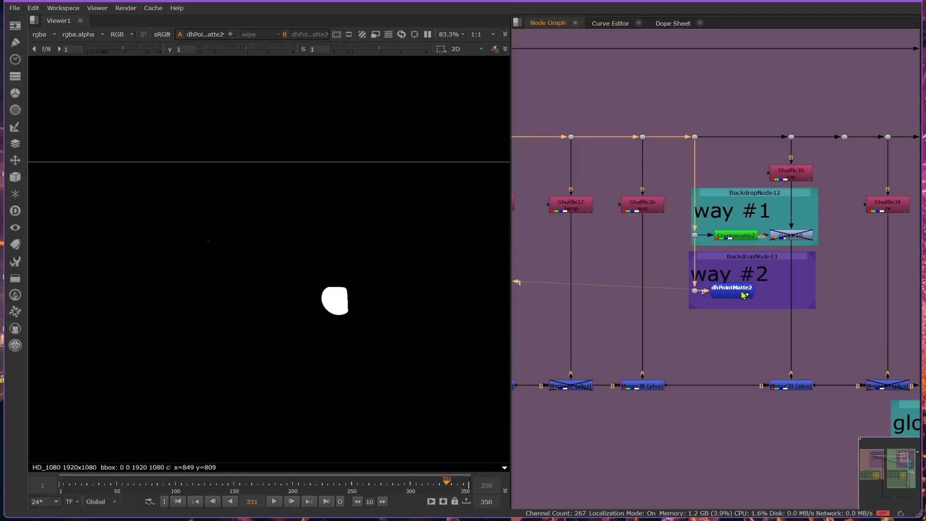
{"action": "double_click", "coordinate": [743, 295]}
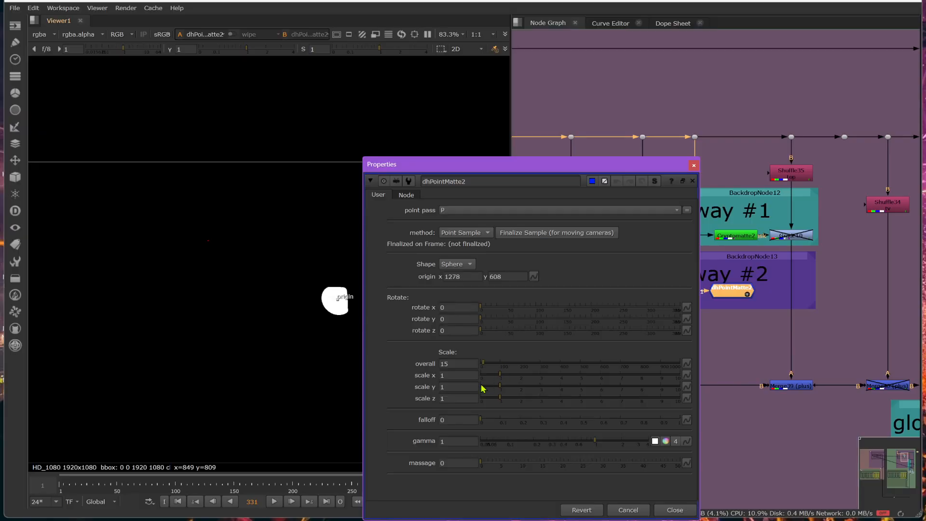
{"action": "left_click", "coordinate": [582, 424]}
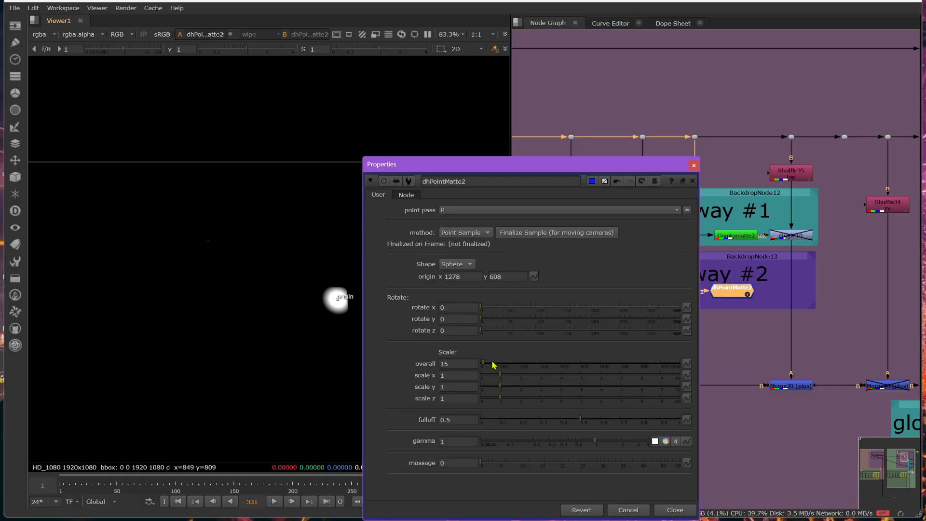
{"action": "left_click_drag", "start_coordinate": [494, 365], "coordinate": [519, 368]}
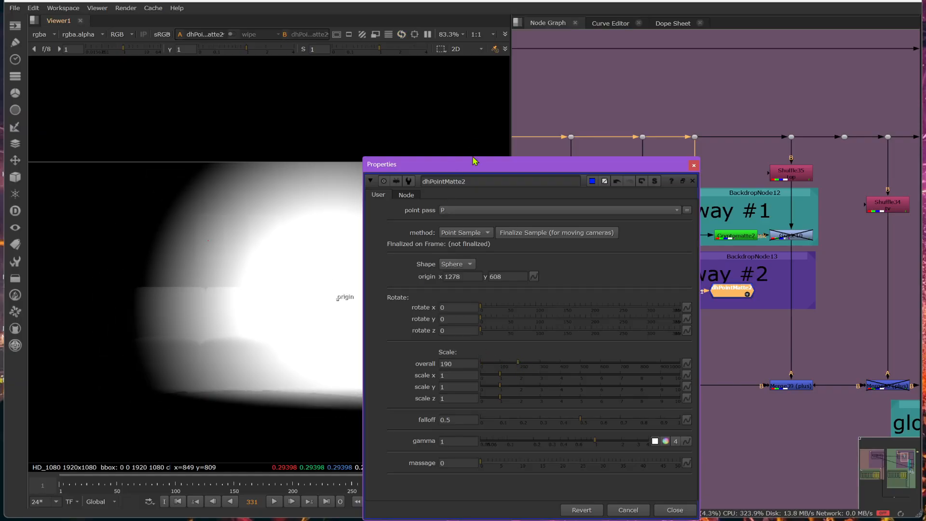
Step: Move the point matte's origin between the paintings at x 947, y 820, and set the falloff to 0.665
{"action": "left_click_drag", "start_coordinate": [474, 161], "coordinate": [678, 203]}
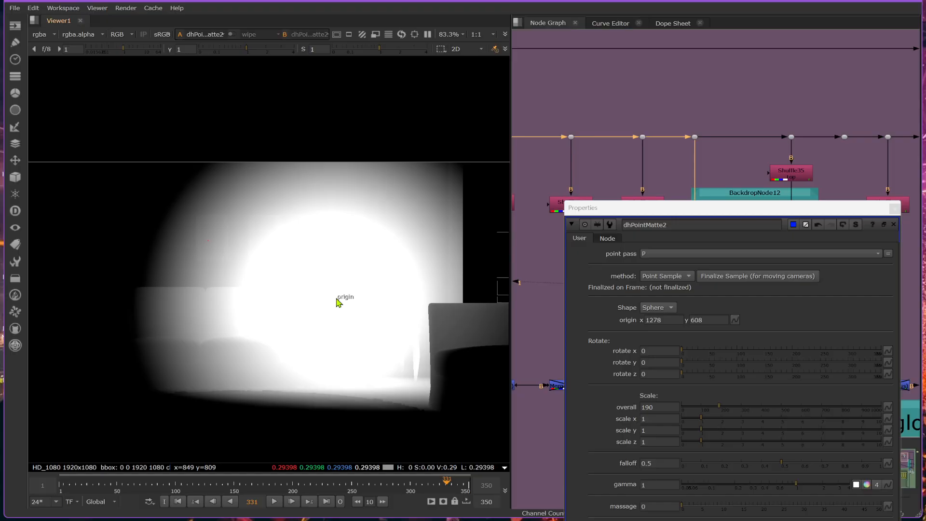
{"action": "left_click_drag", "start_coordinate": [338, 302], "coordinate": [239, 239]}
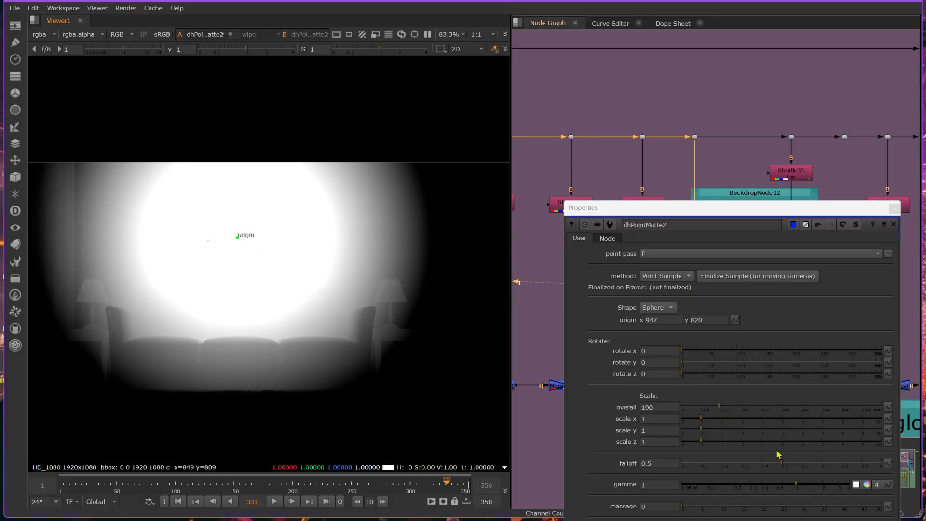
{"action": "left_click_drag", "start_coordinate": [780, 462], "coordinate": [910, 475]}
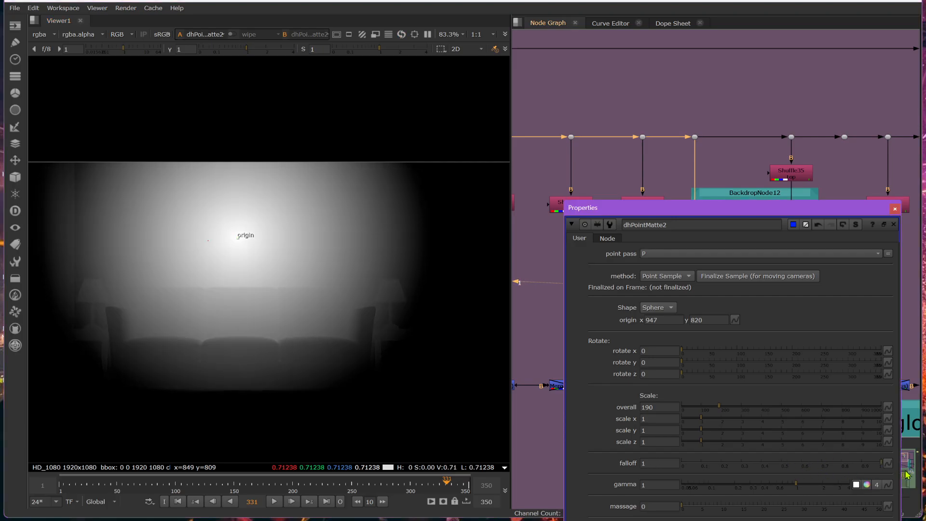
{"action": "left_click", "coordinate": [816, 466]}
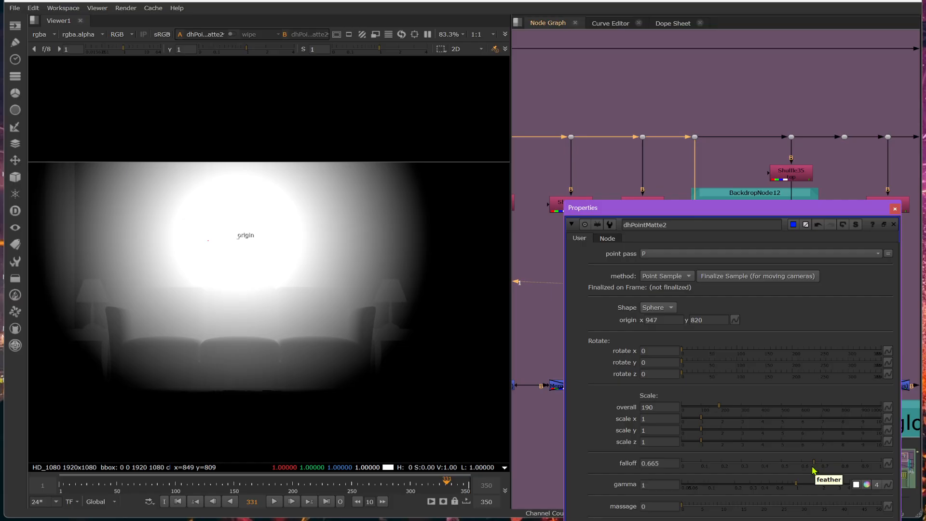
Step: Reduce the point matte's scale y to flatten the sphere into a wide ellipse, then close its properties
{"action": "left_click", "coordinate": [648, 430]}
{"action": "key", "text": "Down"}
{"action": "key", "text": "Down"}
{"action": "key", "text": "Down"}
{"action": "key", "text": "Down"}
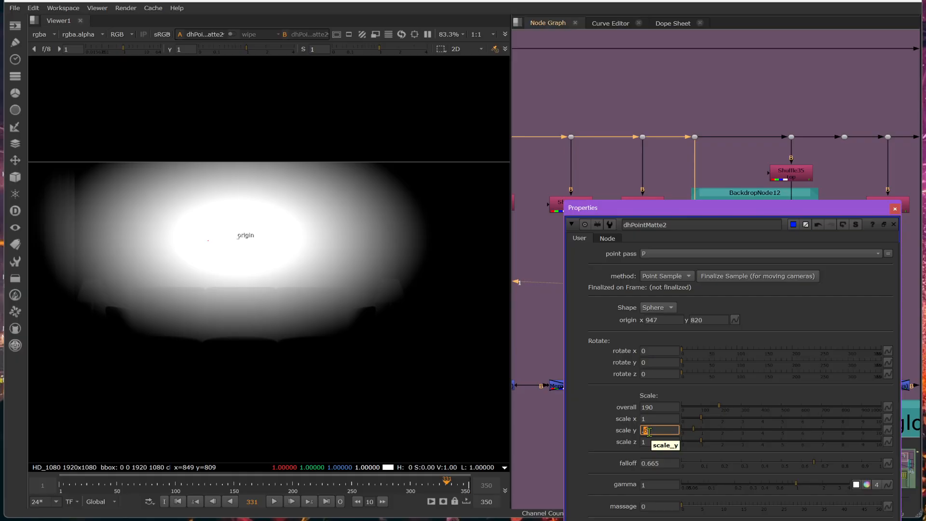
{"action": "key", "text": "Down"}
{"action": "key", "text": "Up"}
{"action": "left_click", "coordinate": [895, 210]}
Step: Duplicate the "way #1" Grade into "way #2" on the top branch, mask it with the dhPointMatte and enable it
{"action": "middle_click_drag", "start_coordinate": [791, 241], "coordinate": [732, 237]}
{"action": "left_click", "coordinate": [732, 234]}
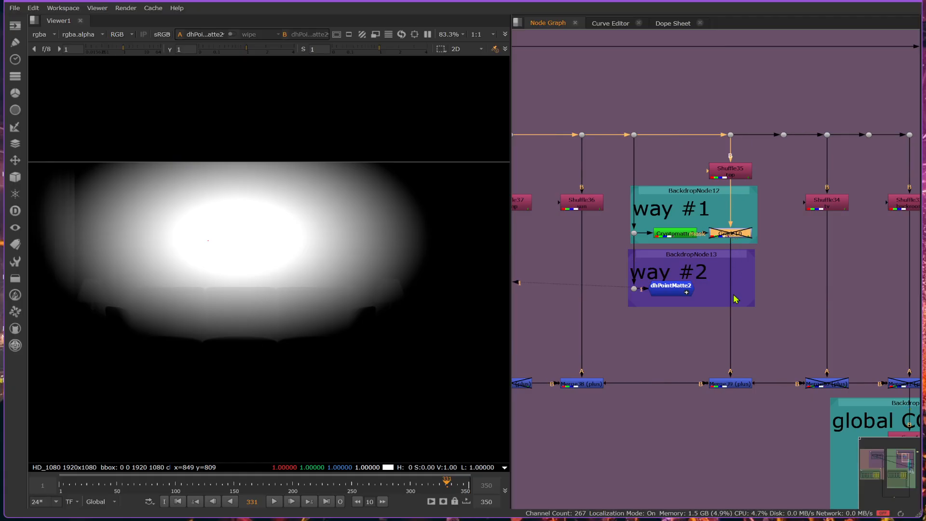
{"action": "key", "text": "ctrl+c"}
{"action": "key", "text": "ctrl+v"}
{"action": "left_click_drag", "start_coordinate": [735, 287], "coordinate": [690, 292]}
{"action": "key", "text": "d"}
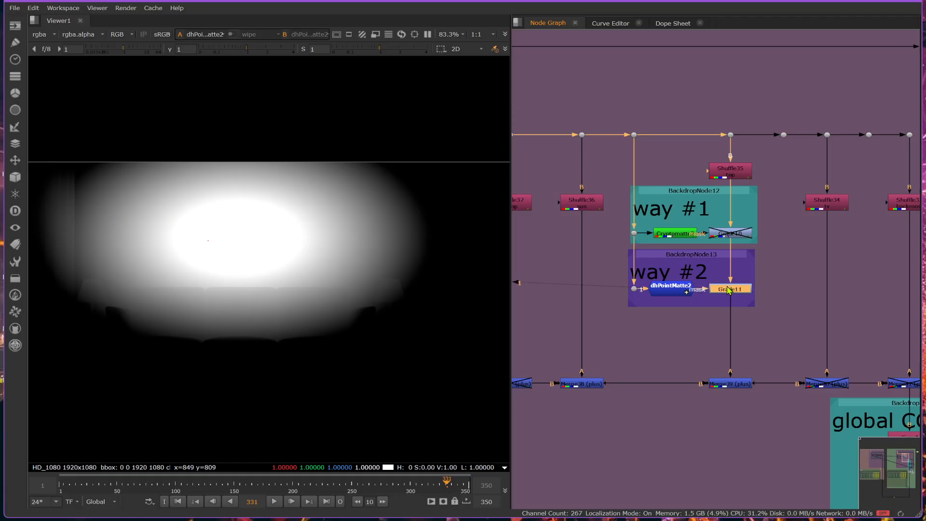
Step: Inspect the "way #2" Grade's settings and view its output, then close its properties
{"action": "left_click", "coordinate": [729, 292]}
{"action": "double_click", "coordinate": [730, 292]}
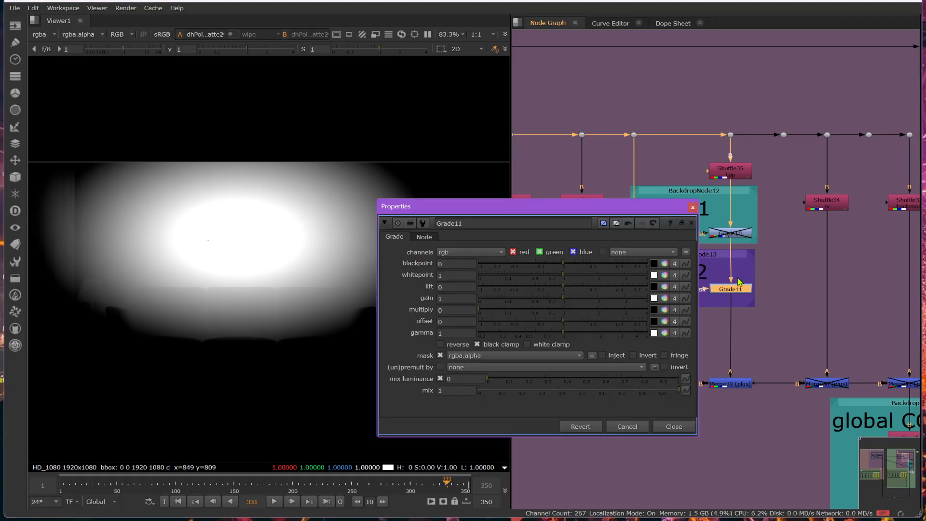
{"action": "left_click", "coordinate": [741, 292]}
{"action": "key", "text": "1"}
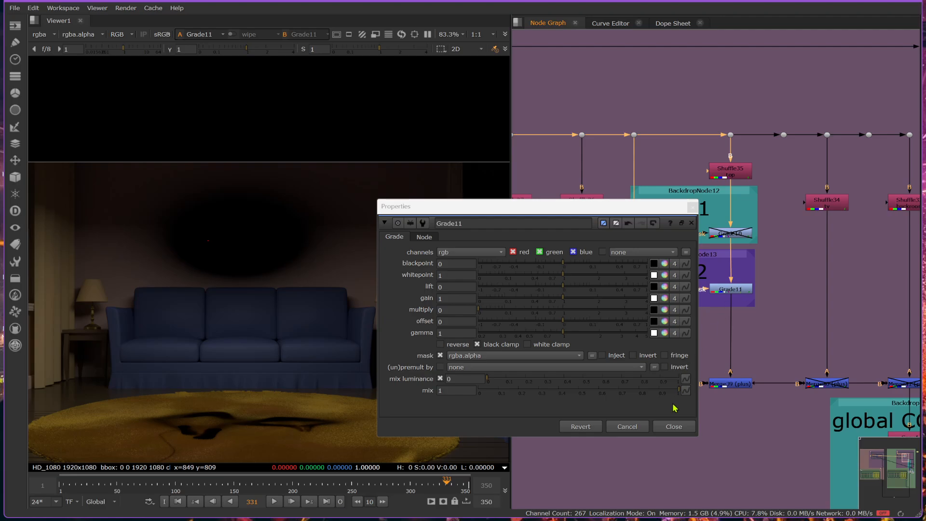
{"action": "left_click", "coordinate": [673, 426]}
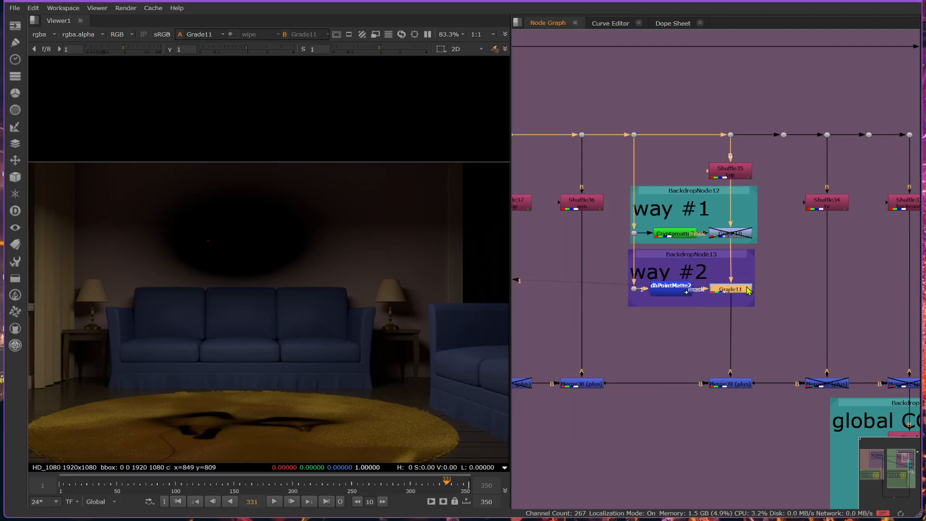
Step: Compare the top pass with the "way #2" Grade off and on, then view the combined image through Merge39
{"action": "key", "text": "d"}
{"action": "key", "text": "d"}
{"action": "key", "text": "d"}
{"action": "key", "text": "d"}
{"action": "key", "text": "d"}
{"action": "key", "text": "d"}
{"action": "left_click", "coordinate": [723, 386]}
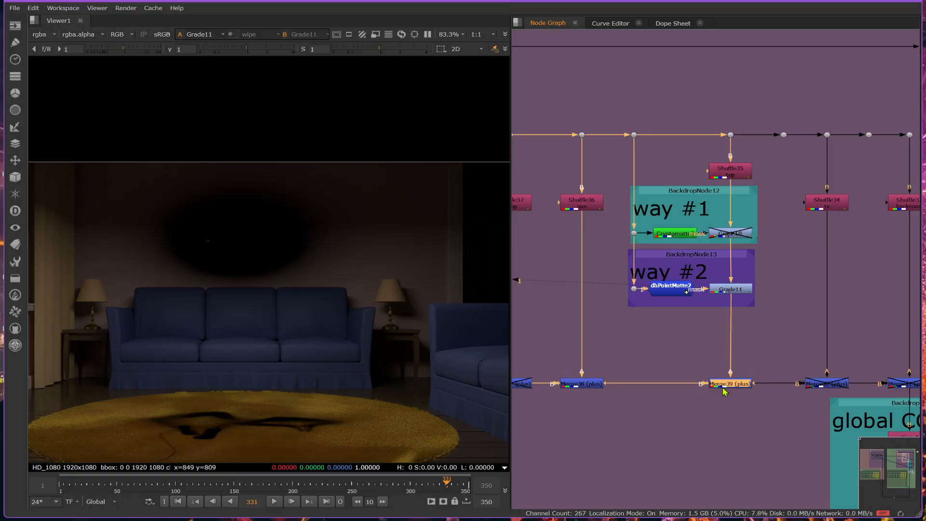
{"action": "key", "text": "1"}
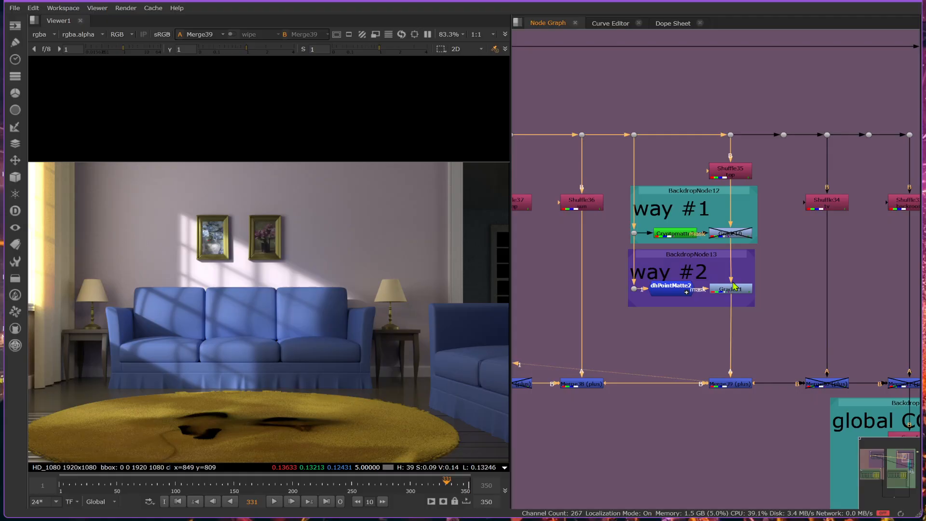
Step: Compare the combined image around the wall pictures with the "way #2" Grade off and on, then leave that Grade disabled
{"action": "left_click", "coordinate": [740, 289]}
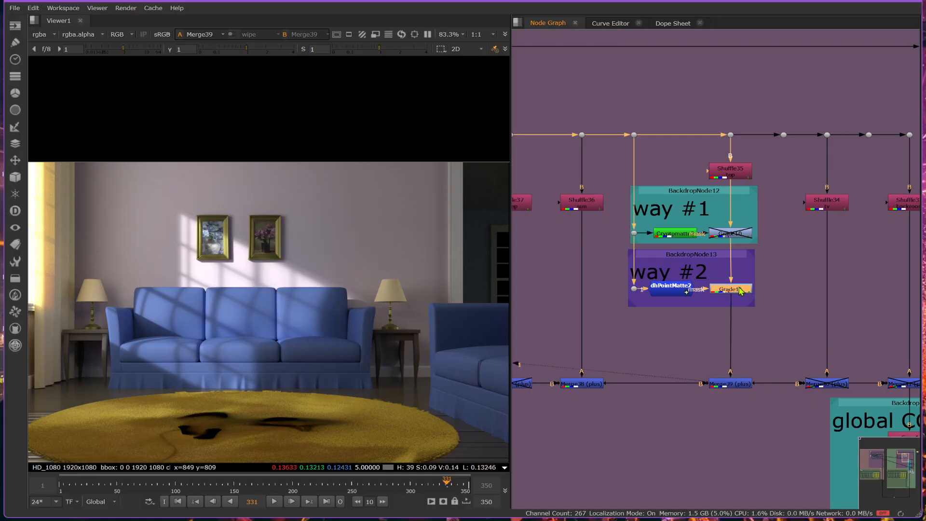
{"action": "scroll", "coordinate": [222, 237], "scroll_direction": "up", "scroll_amount": 5}
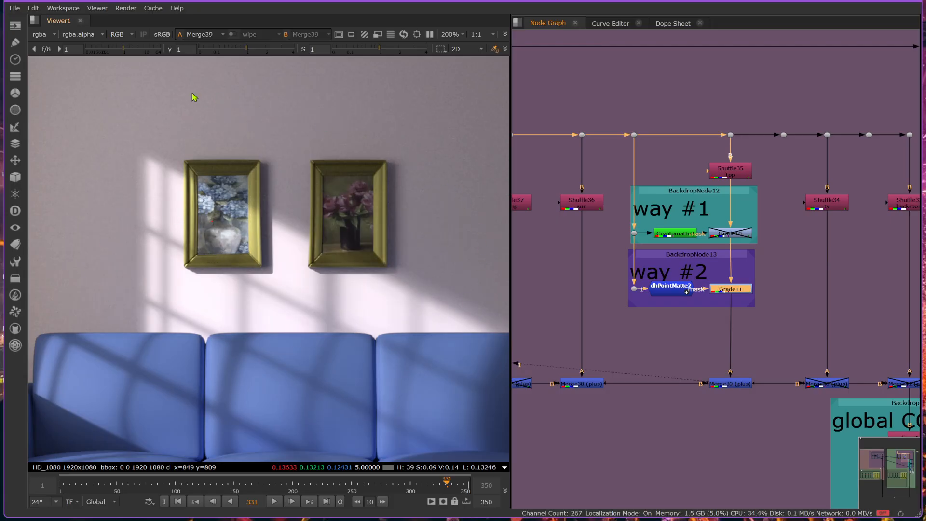
{"action": "key", "text": "d"}
{"action": "key", "text": "d"}
{"action": "key", "text": "d"}
{"action": "key", "text": "d"}
{"action": "key", "text": "d"}
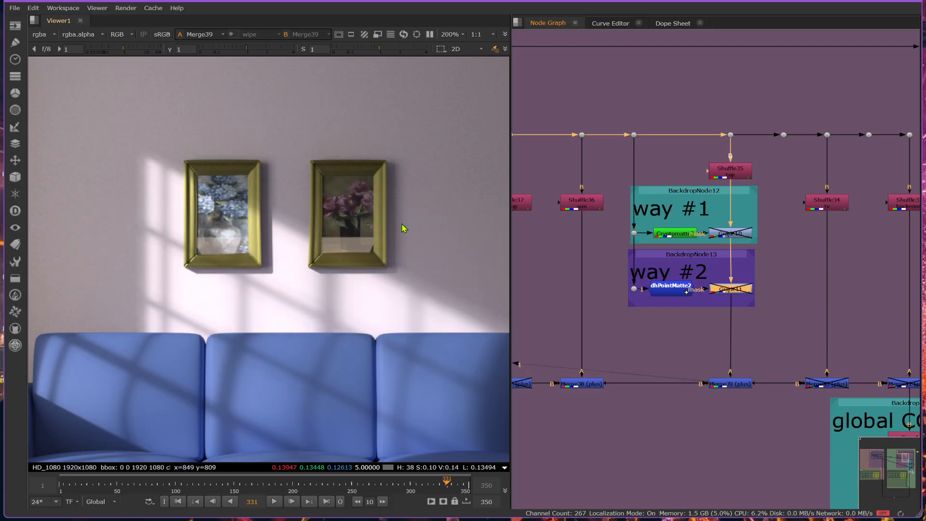
{"action": "key", "text": "d"}
{"action": "scroll", "coordinate": [404, 235], "scroll_direction": "down", "scroll_amount": 6}
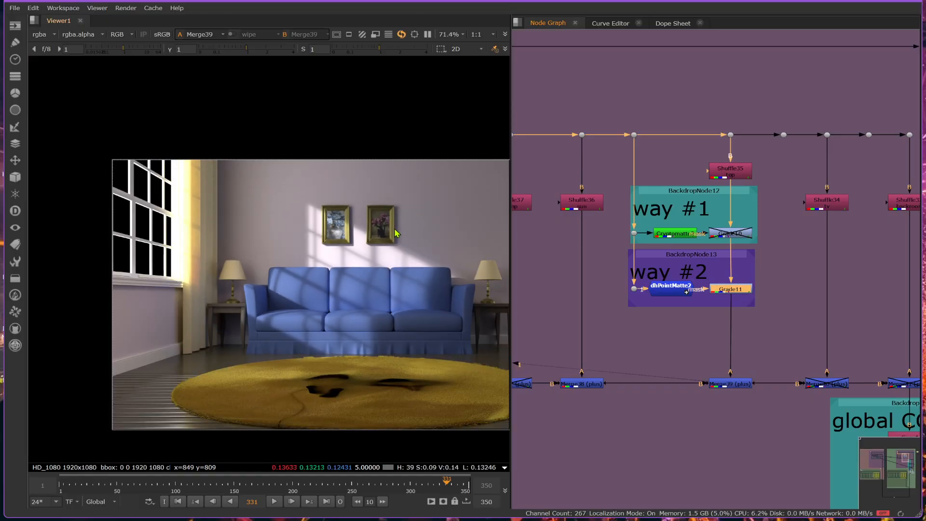
{"action": "middle_click_drag", "start_coordinate": [371, 283], "coordinate": [322, 250]}
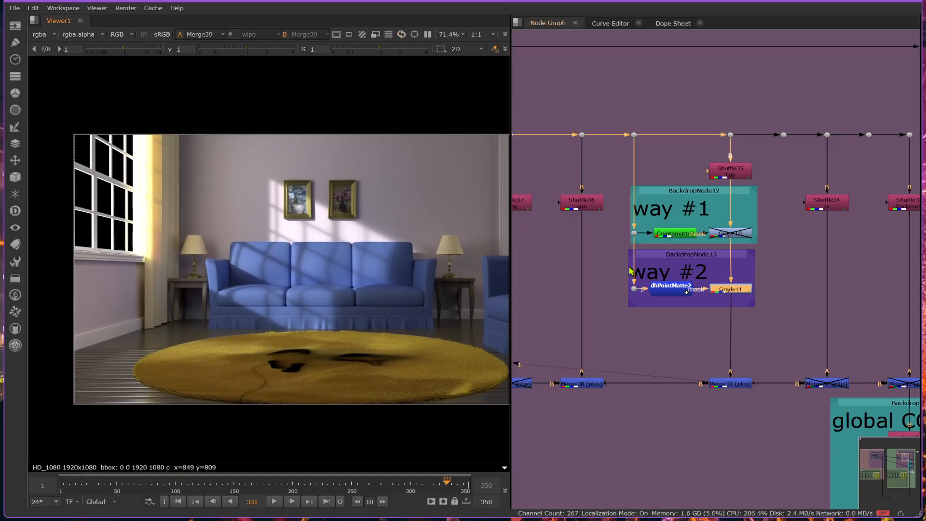
{"action": "left_click", "coordinate": [729, 291]}
{"action": "key", "text": "d"}
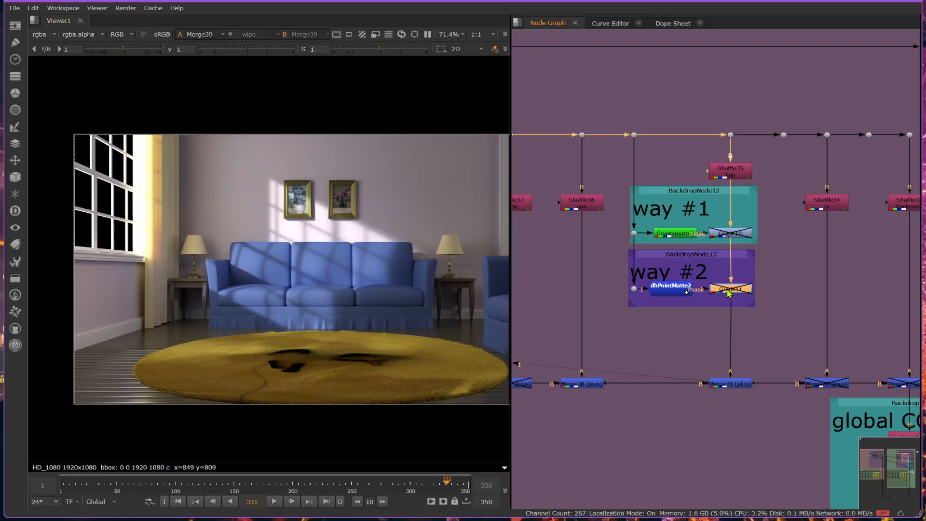
Step: Duplicate the "way #2" backdrop and align the copy directly beneath the original
{"action": "double_click", "coordinate": [690, 260]}
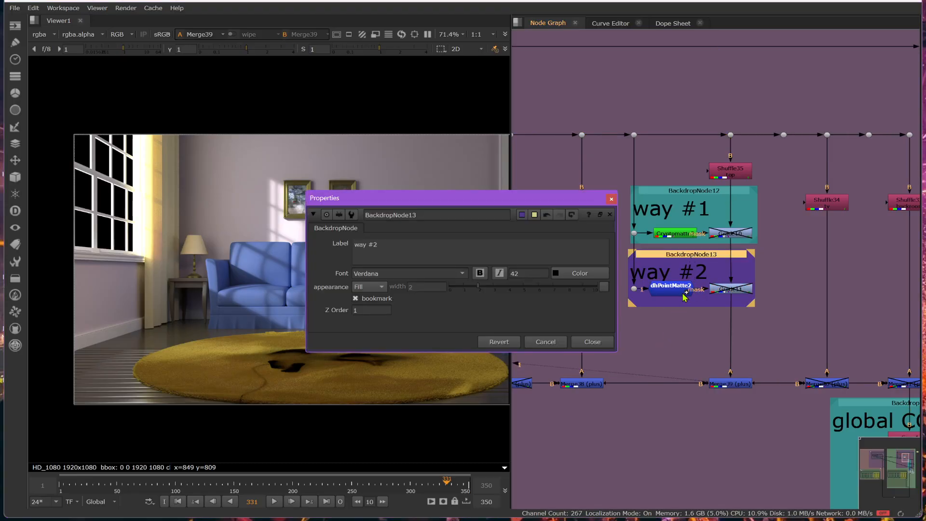
{"action": "key", "text": "ctrl+c"}
{"action": "key", "text": "ctrl+v"}
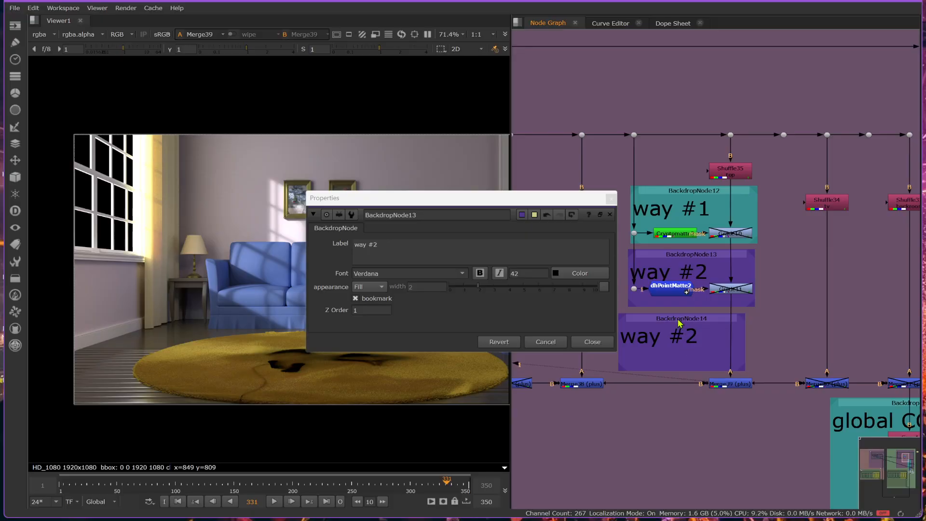
{"action": "left_click_drag", "start_coordinate": [678, 322], "coordinate": [688, 322]}
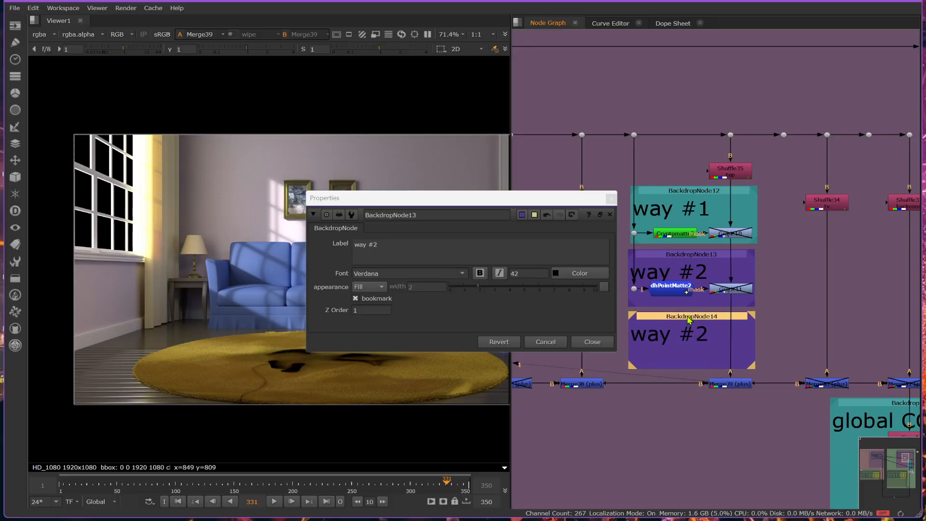
Step: Relabel the copied backdrop "way #3", change its tile color to magenta, and close both backdrops' properties
{"action": "double_click", "coordinate": [688, 320]}
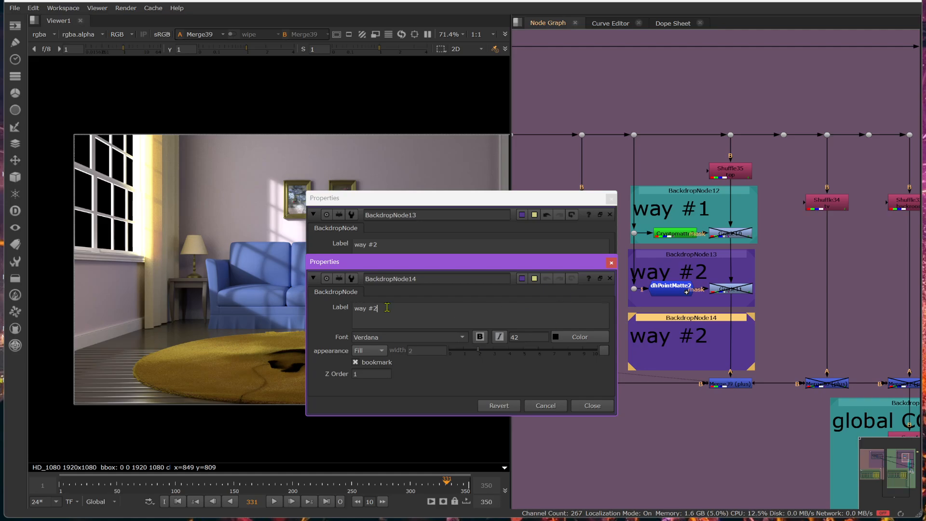
{"action": "key", "text": "BackSpace"}
{"action": "type", "text": "3"}
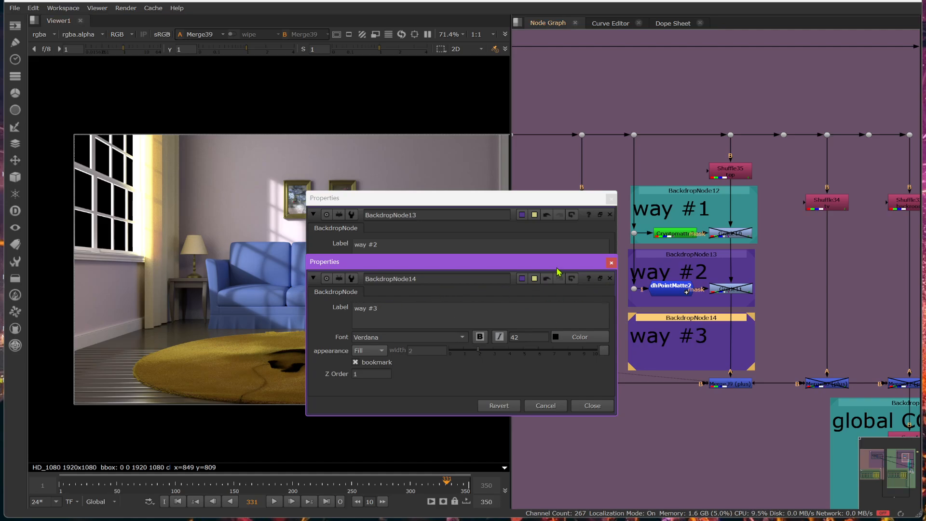
{"action": "left_click", "coordinate": [522, 278]}
{"action": "left_click", "coordinate": [704, 302]}
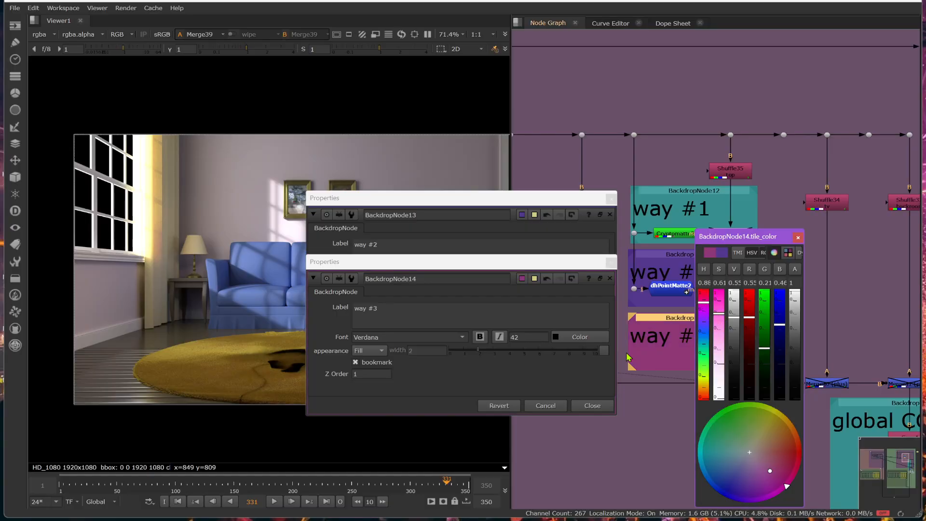
{"action": "left_click", "coordinate": [587, 407]}
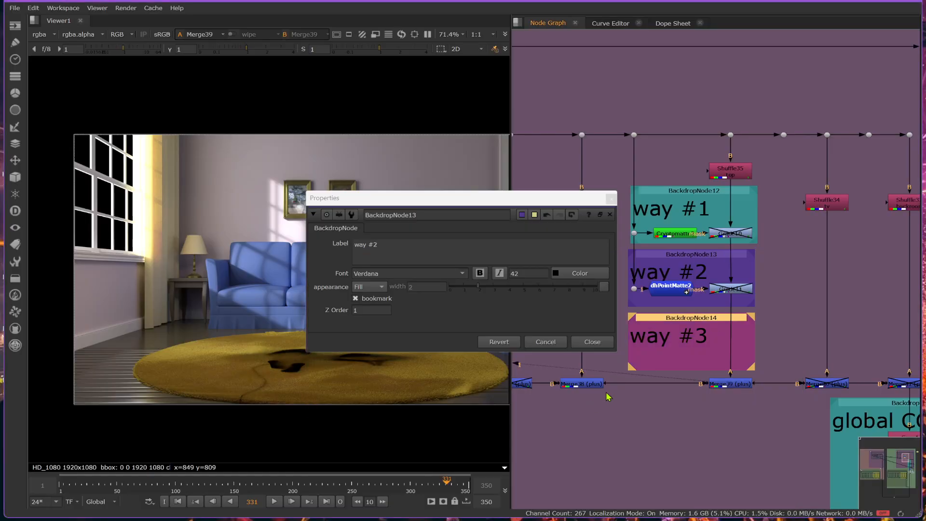
{"action": "left_click", "coordinate": [602, 344]}
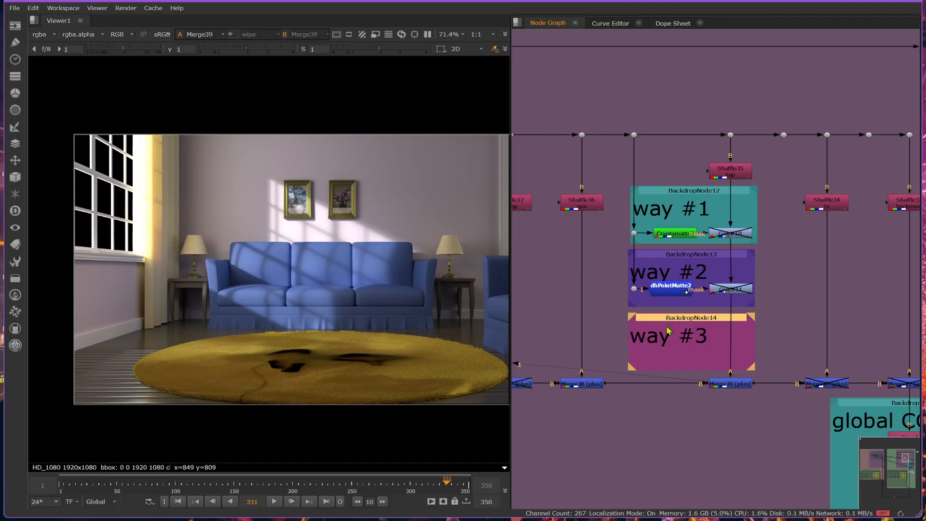
Step: Add a Shuffle node inside the "way #3" backdrop, wire it to the main pipe through a dot, and close its properties
{"action": "left_click", "coordinate": [665, 337]}
{"action": "type", "text": "sh"}
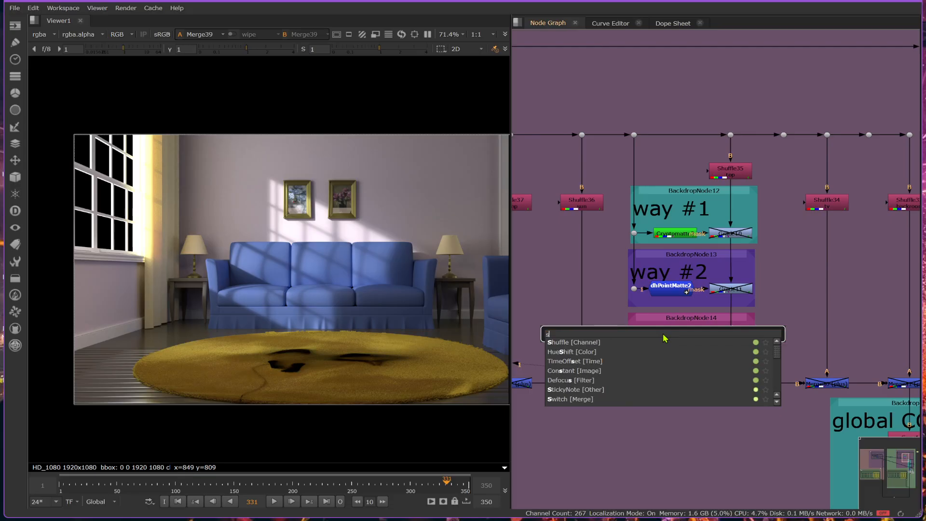
{"action": "left_click", "coordinate": [563, 343]}
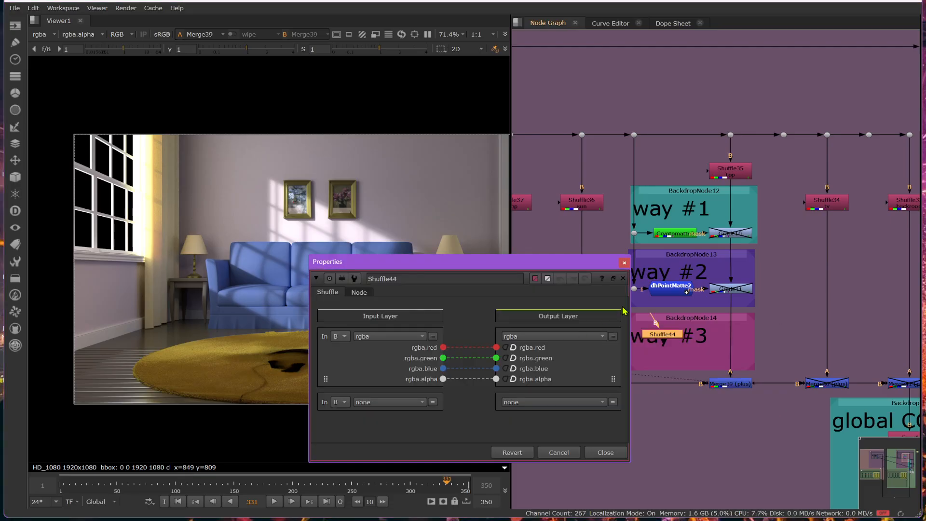
{"action": "left_click", "coordinate": [651, 319]}
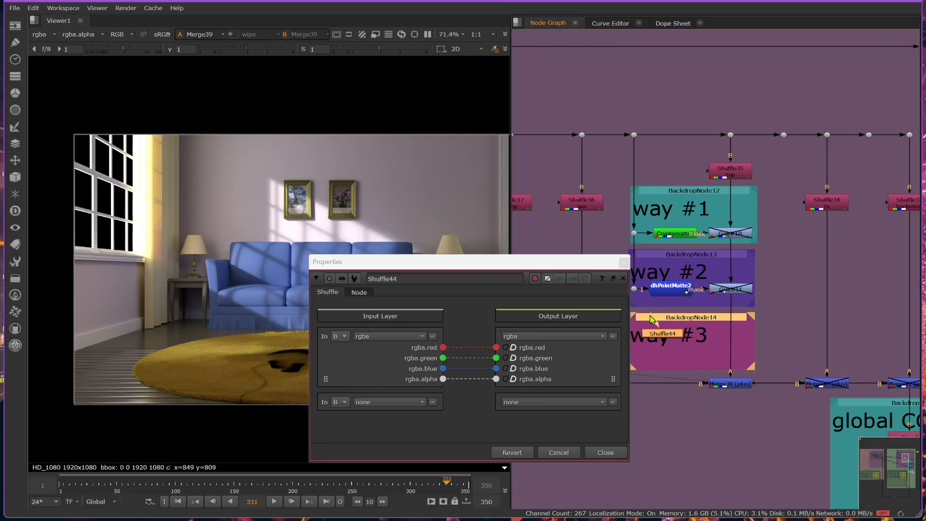
{"action": "left_click_drag", "start_coordinate": [651, 312], "coordinate": [666, 334]}
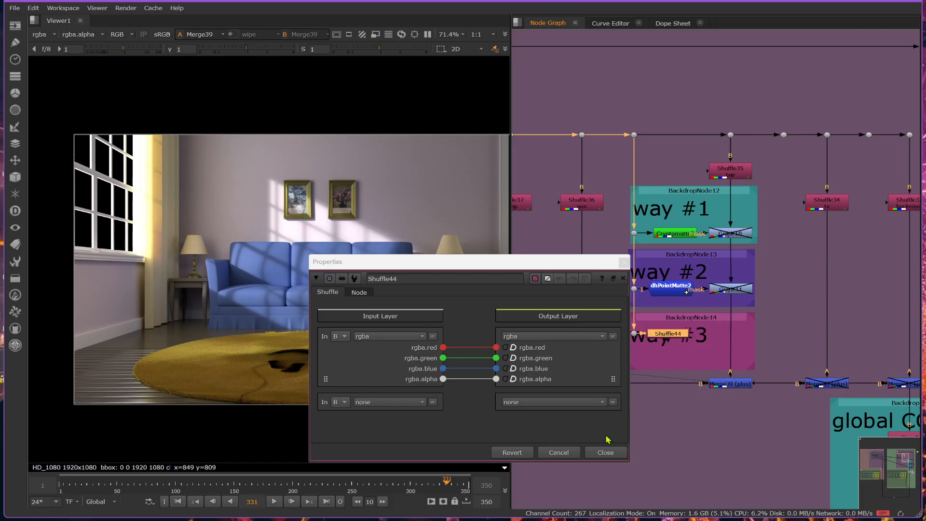
{"action": "left_click", "coordinate": [606, 451]}
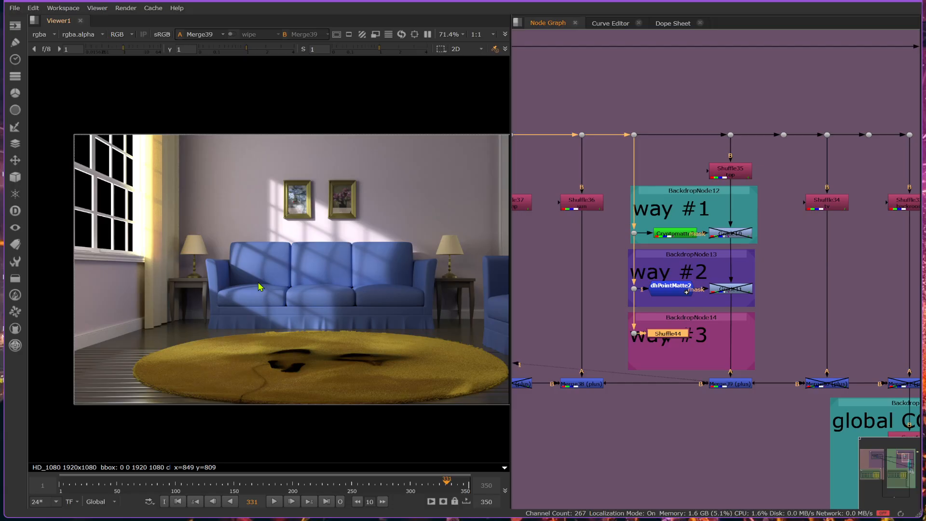
Step: View the "way #3" Shuffle, set its input layer to depth and route depth.Z into rgba.red, then close its properties
{"action": "scroll", "coordinate": [258, 286], "scroll_direction": "down", "scroll_amount": 2}
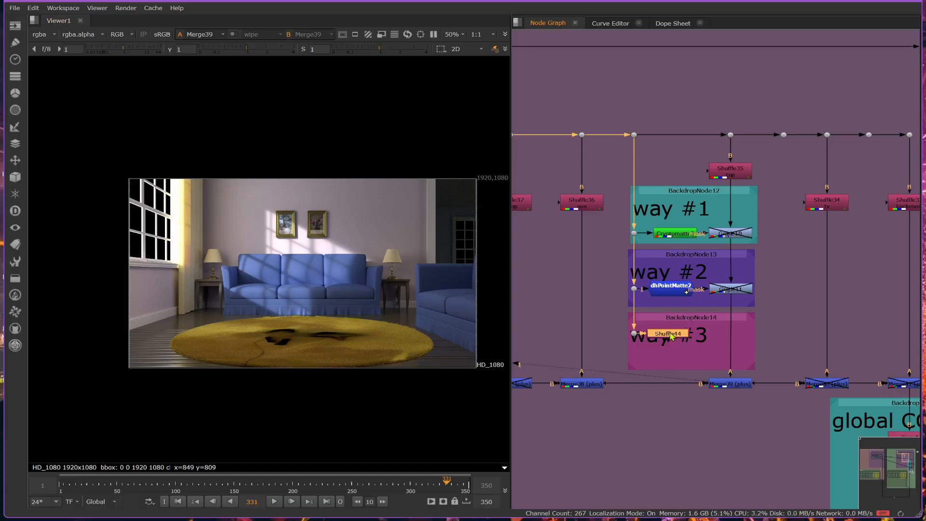
{"action": "double_click", "coordinate": [671, 336]}
{"action": "key", "text": "1"}
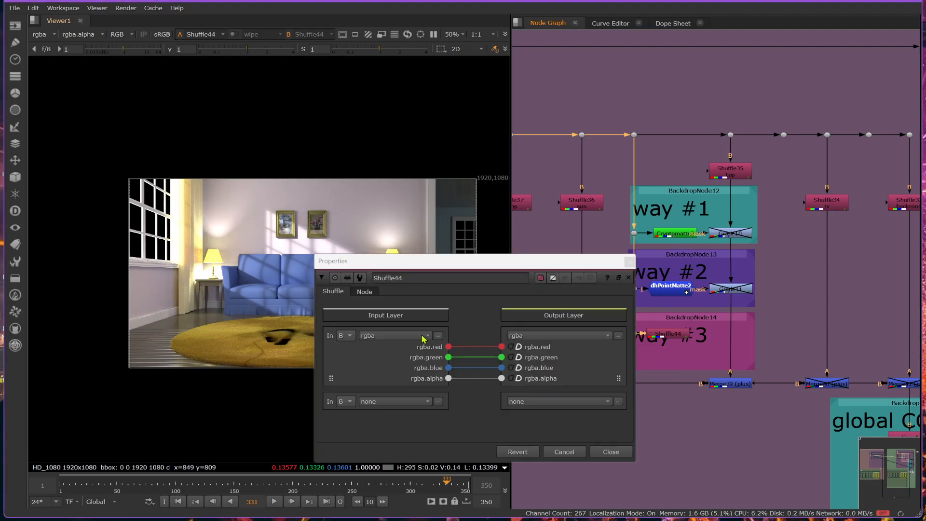
{"action": "left_click", "coordinate": [411, 336]}
{"action": "left_click", "coordinate": [381, 36]}
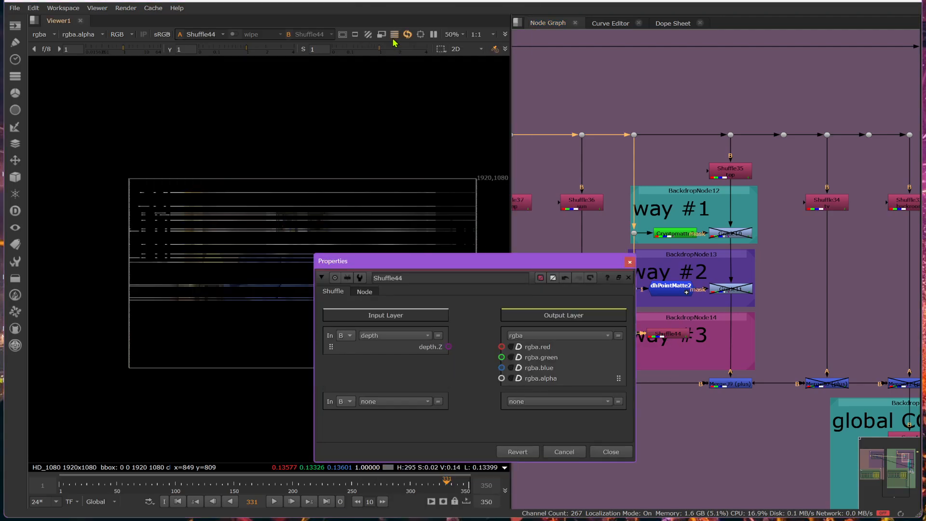
{"action": "left_click_drag", "start_coordinate": [448, 346], "coordinate": [502, 346]}
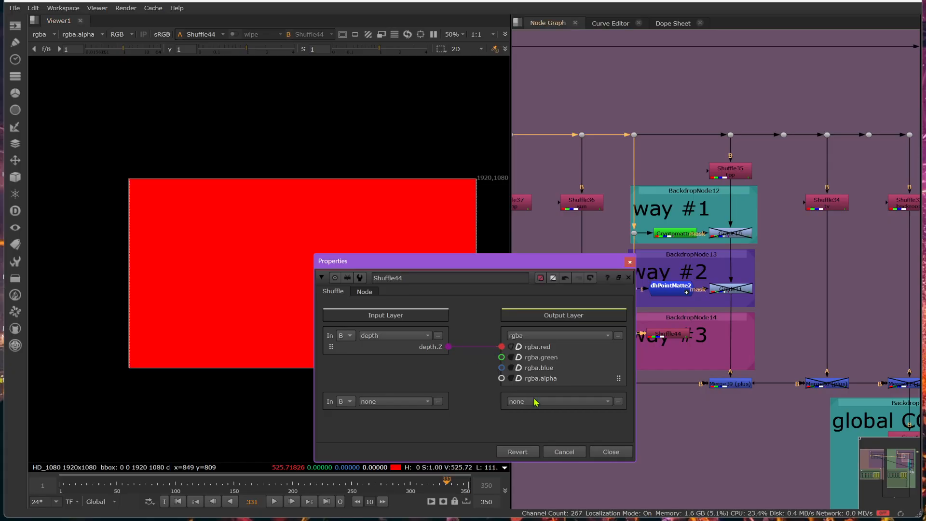
{"action": "left_click", "coordinate": [610, 451]}
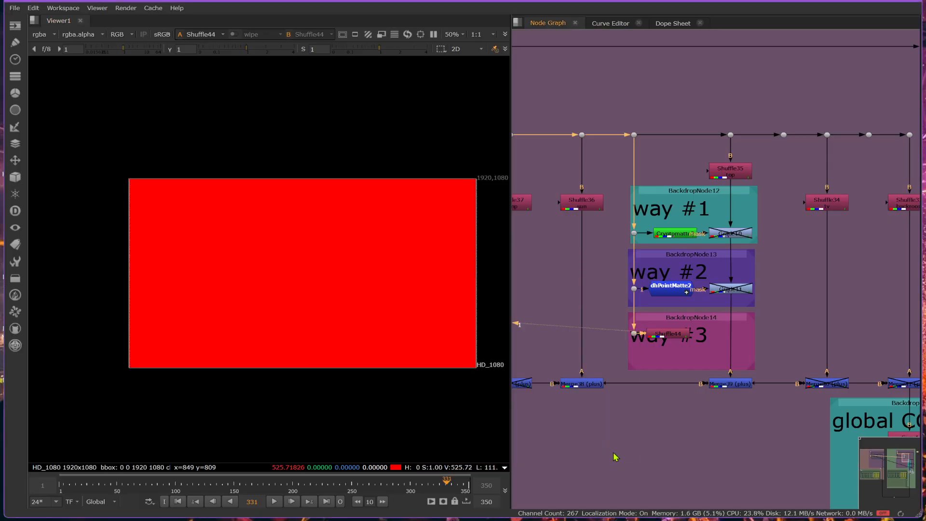
Step: Add a Grade after the "way #3" Shuffle with whitepoint 500 and blackpoint 400
{"action": "left_click", "coordinate": [679, 336]}
{"action": "key", "text": "g"}
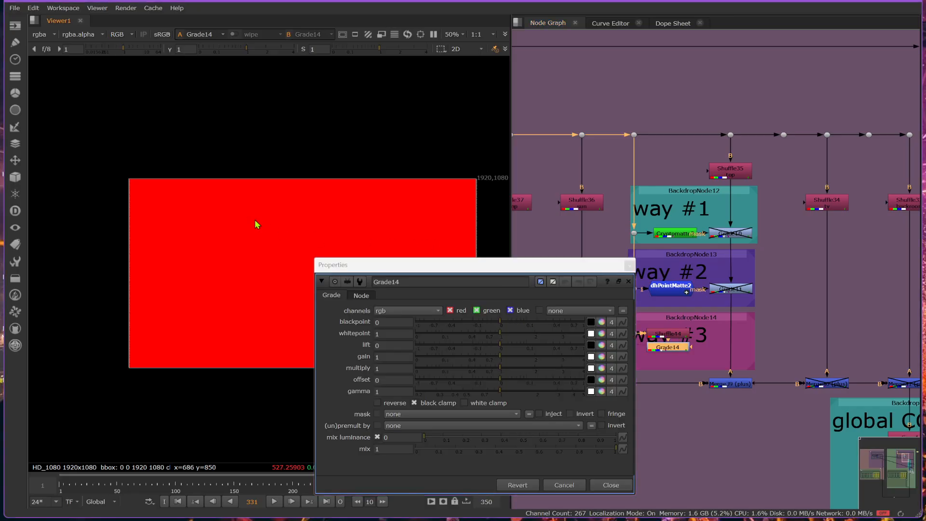
{"action": "left_click_drag", "start_coordinate": [384, 266], "coordinate": [619, 403]}
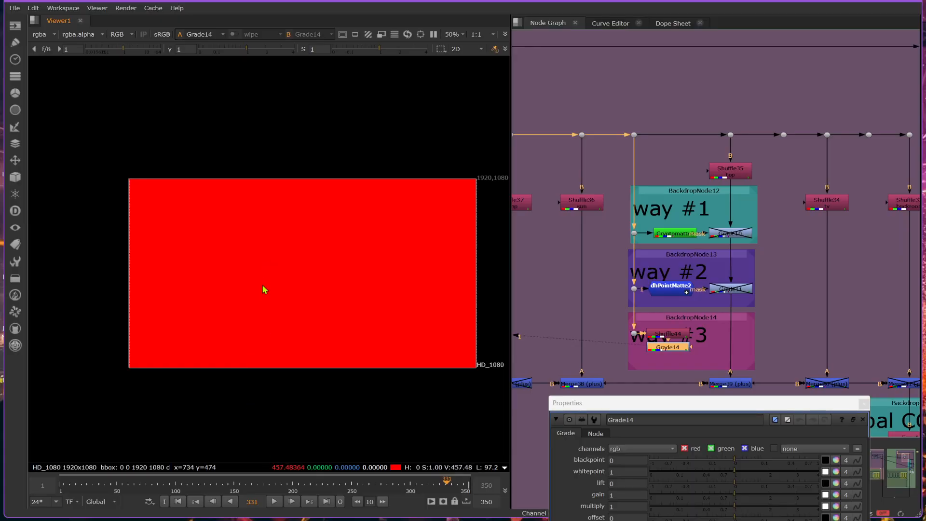
{"action": "left_click_drag", "start_coordinate": [711, 409], "coordinate": [659, 125]}
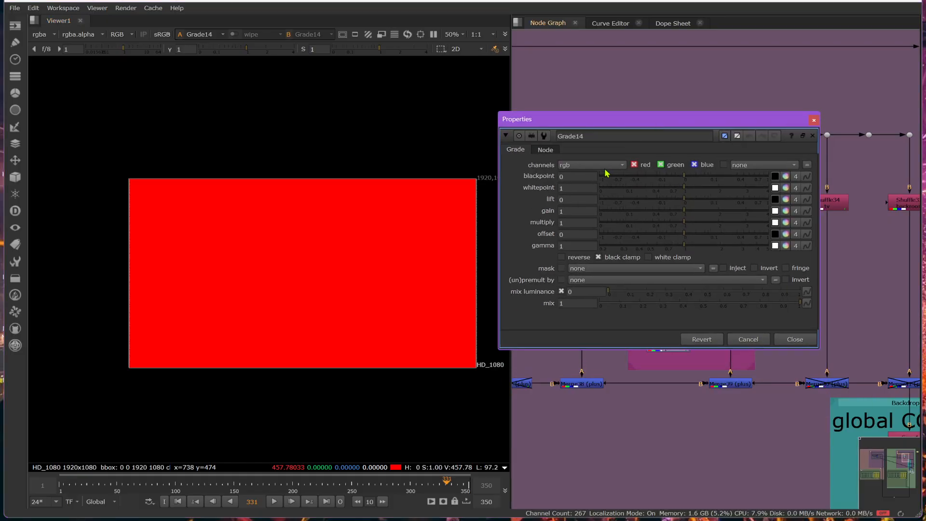
{"action": "left_click", "coordinate": [583, 187]}
{"action": "type", "text": "500"}
{"action": "left_click", "coordinate": [591, 174]}
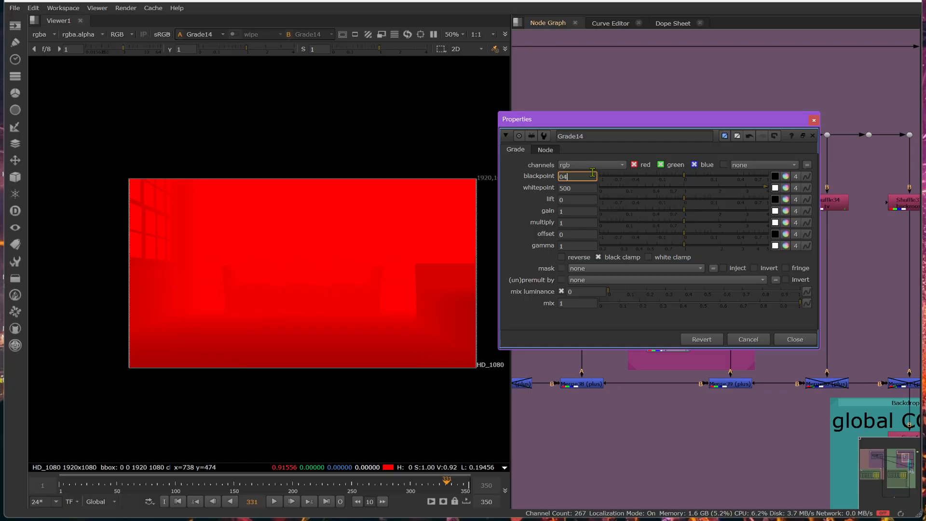
{"action": "type", "text": "400"}
{"action": "key", "text": "Return"}
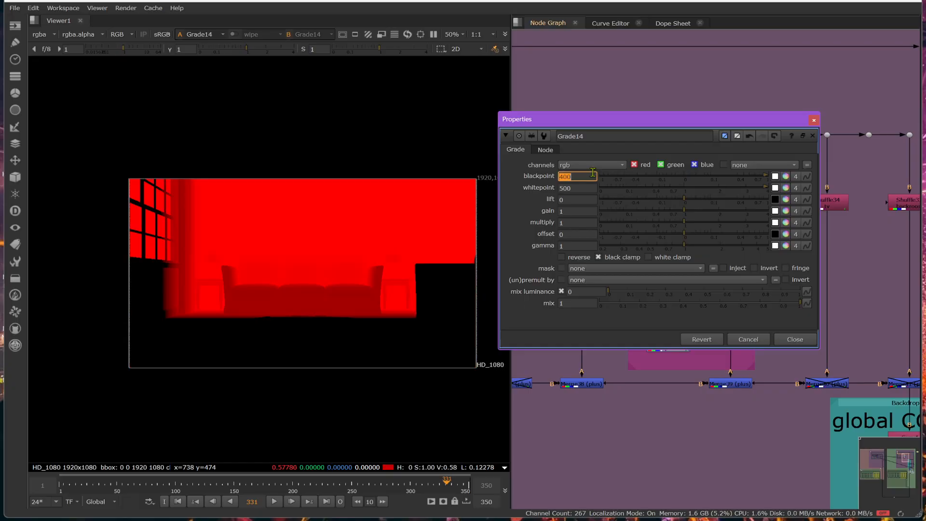
Step: Raise the depth Grade's blackpoint to 510 so the sofa and foreground drop out of the matte
{"action": "left_click", "coordinate": [563, 177]}
{"action": "key", "text": "Down"}
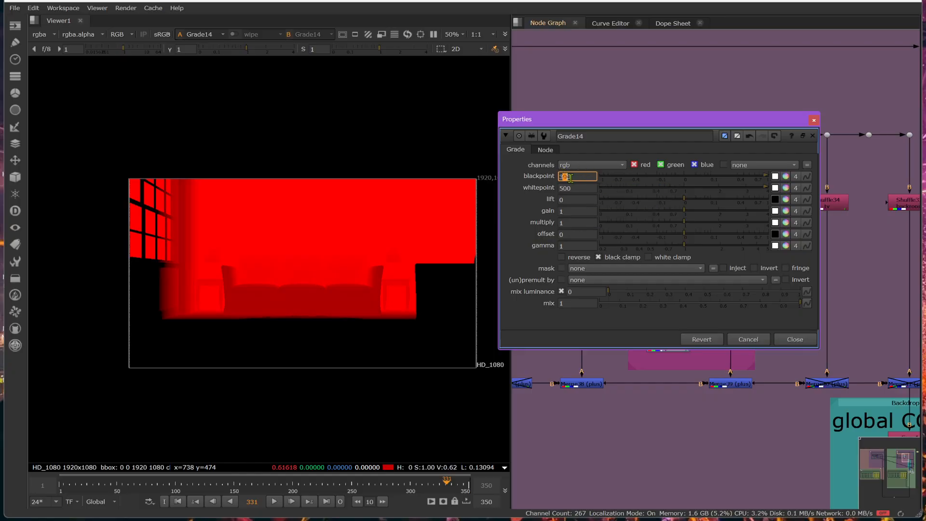
{"action": "key", "text": "Up"}
{"action": "key", "text": "Up"}
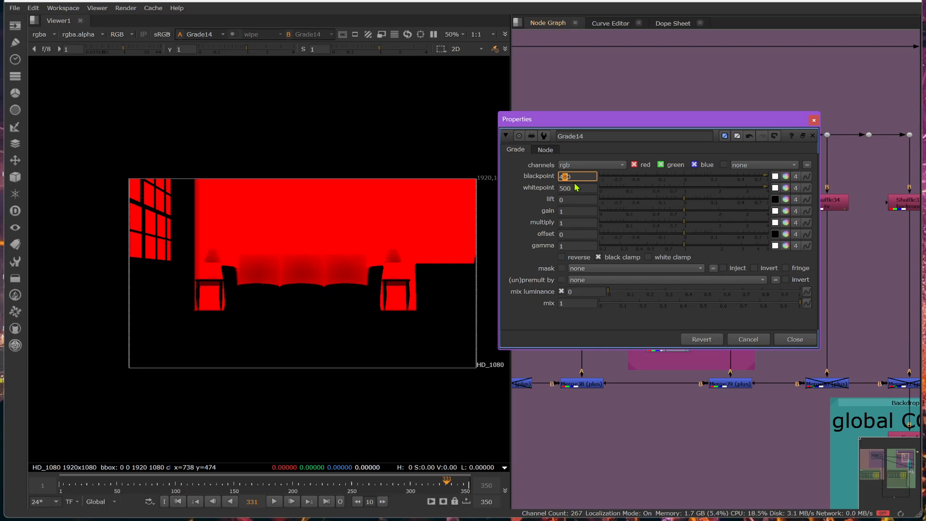
{"action": "key", "text": "Up"}
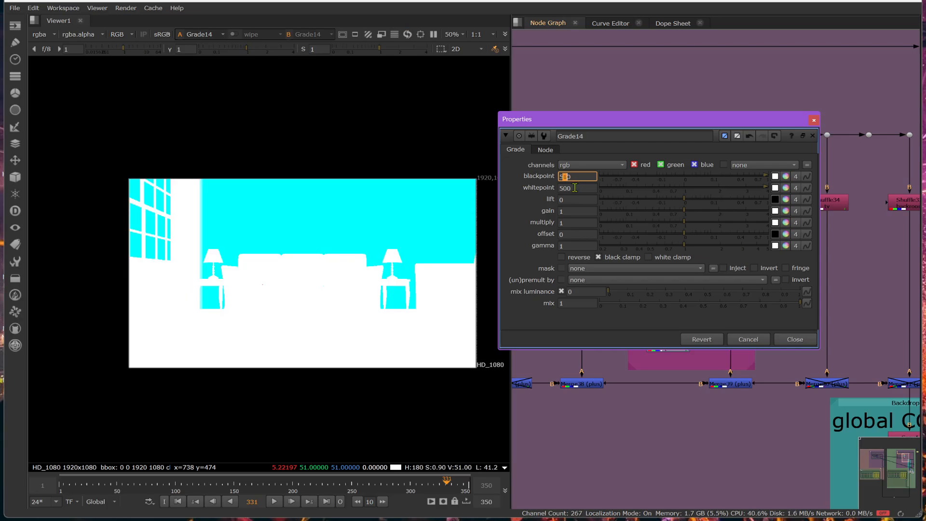
Step: Fine-tune the depth Grade's whitepoint to just above its blackpoint to make the back wall a solid matte
{"action": "left_click", "coordinate": [567, 189]}
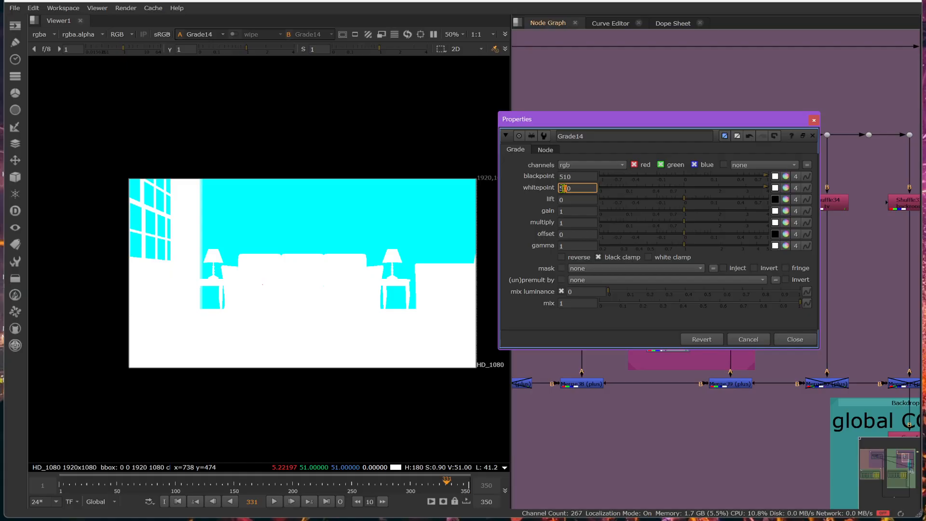
{"action": "key", "text": "Down"}
{"action": "key", "text": "Up"}
{"action": "key", "text": "Up"}
{"action": "key", "text": "Up"}
{"action": "key", "text": "Up"}
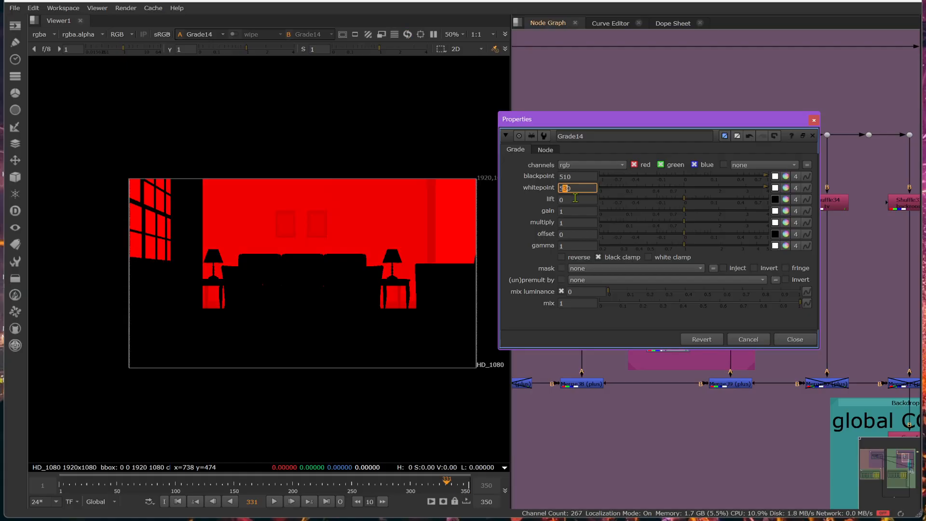
{"action": "key", "text": "Down"}
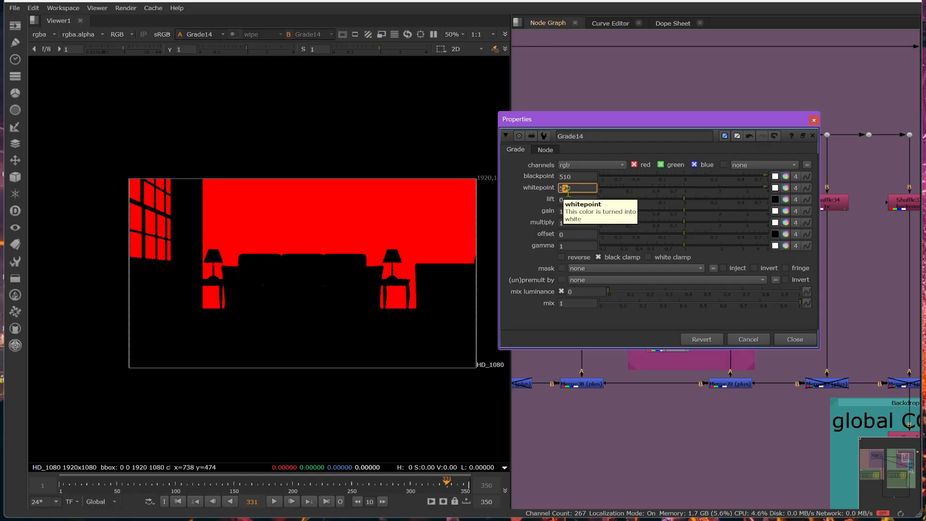
Step: Add an enabled Grade to the top-light branch in way #3 and connect its mask input to the depth Grade
{"action": "left_click", "coordinate": [793, 340]}
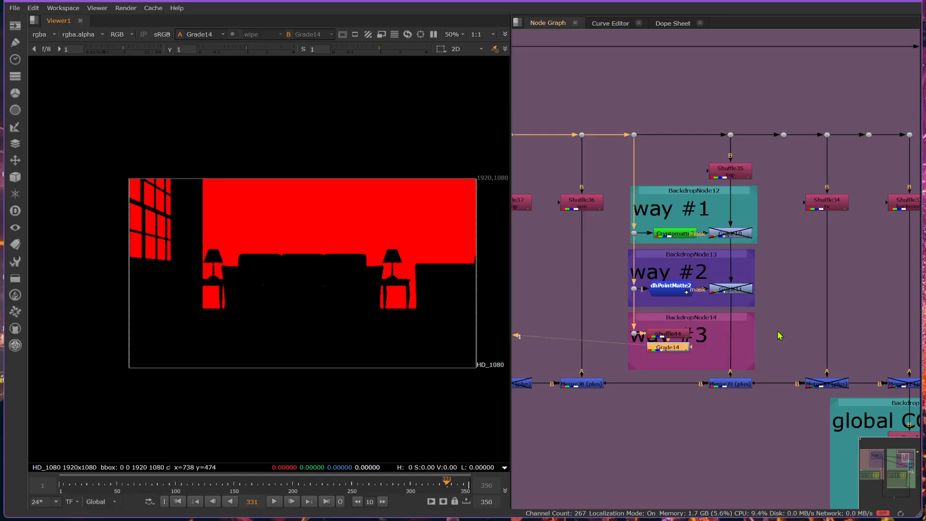
{"action": "left_click", "coordinate": [734, 290]}
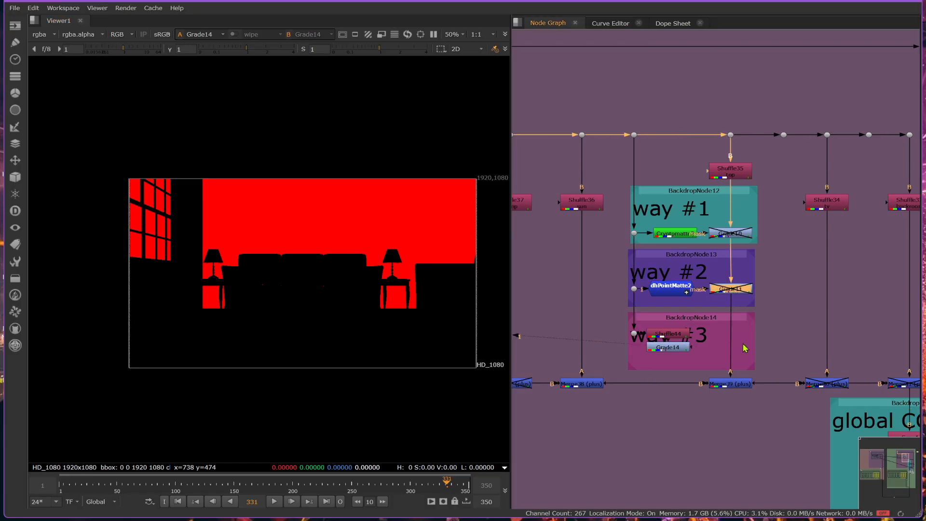
{"action": "key", "text": "g"}
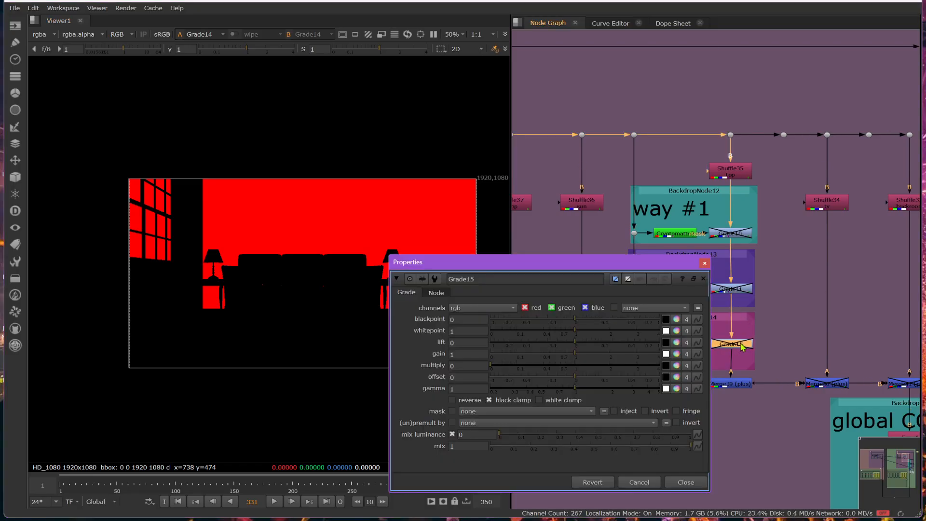
{"action": "left_click_drag", "start_coordinate": [730, 343], "coordinate": [779, 346]}
{"action": "key", "text": "d"}
{"action": "left_click_drag", "start_coordinate": [856, 342], "coordinate": [855, 344]}
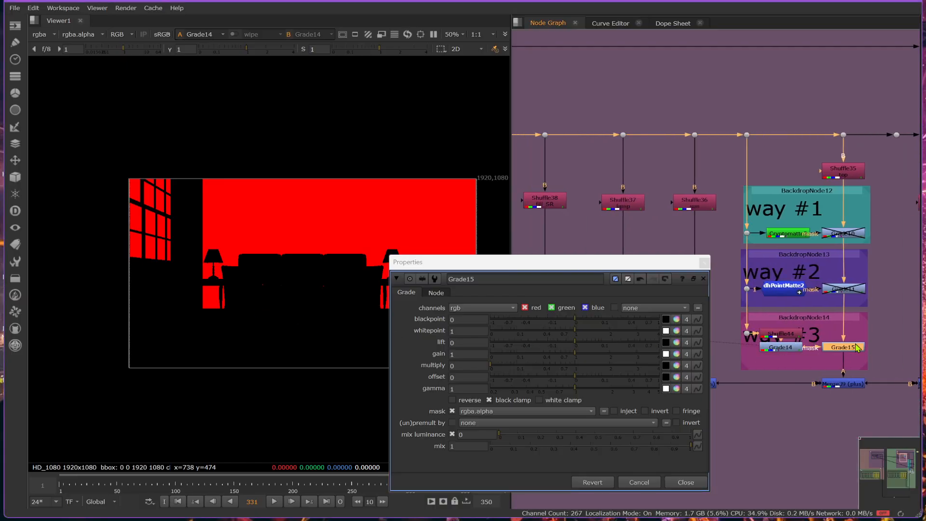
Step: View the Merge below way #3 and set the new way #3 Grade's mask channel to rgba.red
{"action": "left_click", "coordinate": [851, 384]}
{"action": "key", "text": "1"}
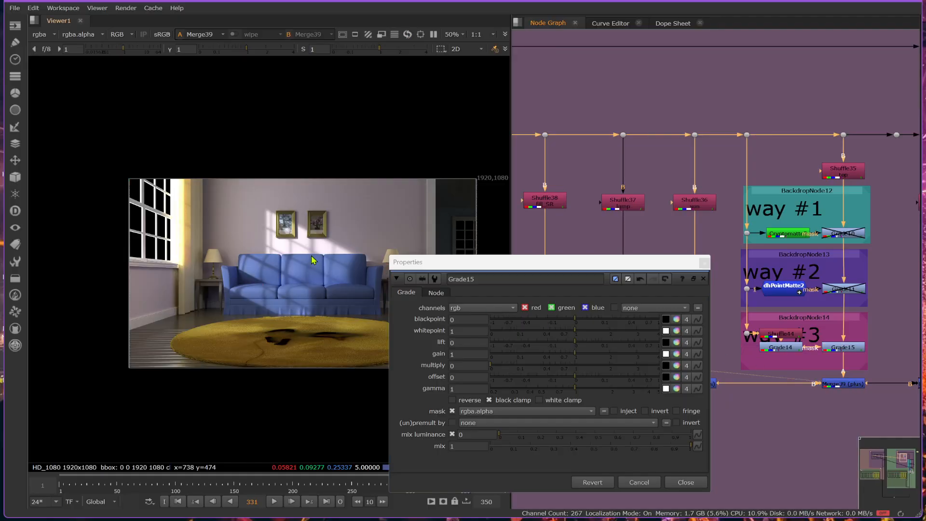
{"action": "left_click", "coordinate": [703, 262]}
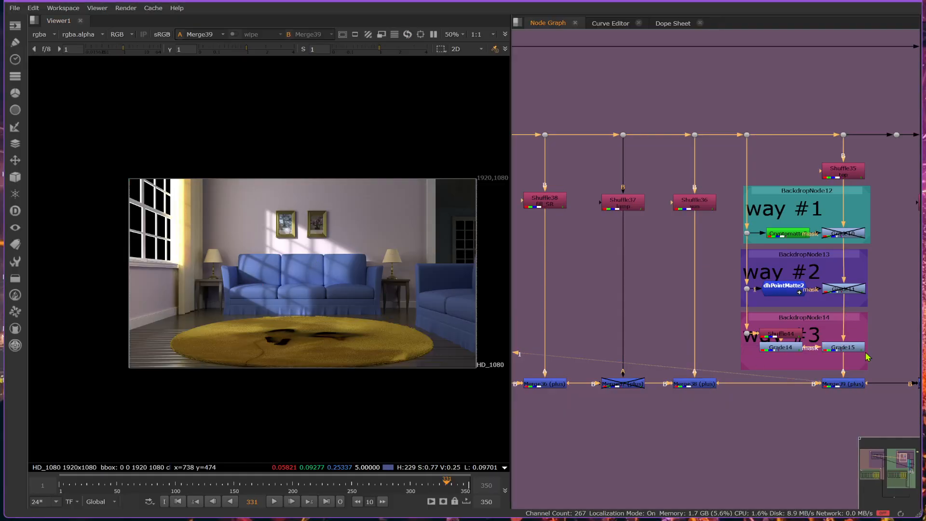
{"action": "double_click", "coordinate": [849, 348]}
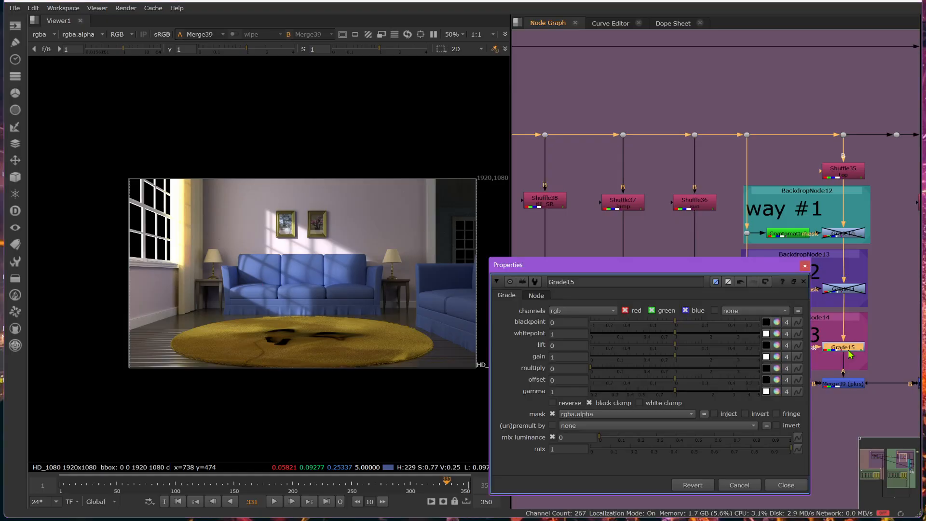
{"action": "left_click", "coordinate": [601, 414]}
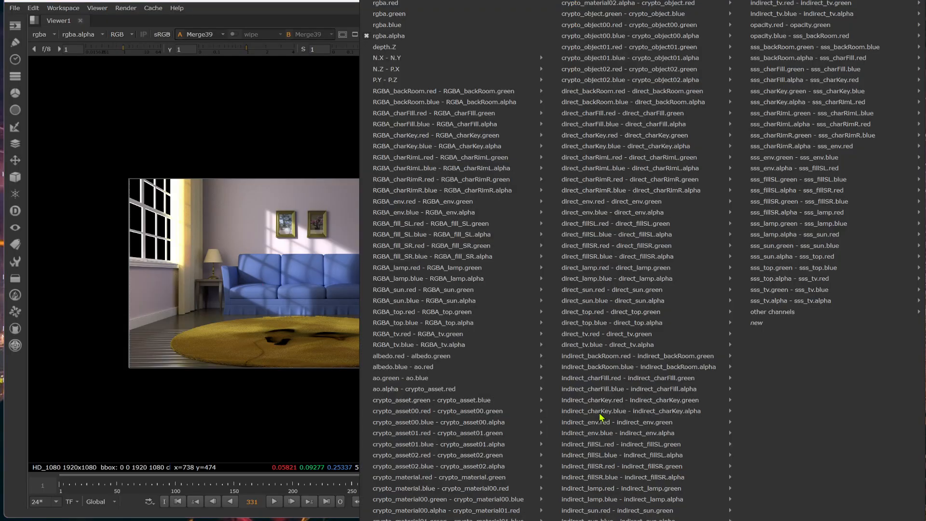
{"action": "left_click", "coordinate": [399, 4]}
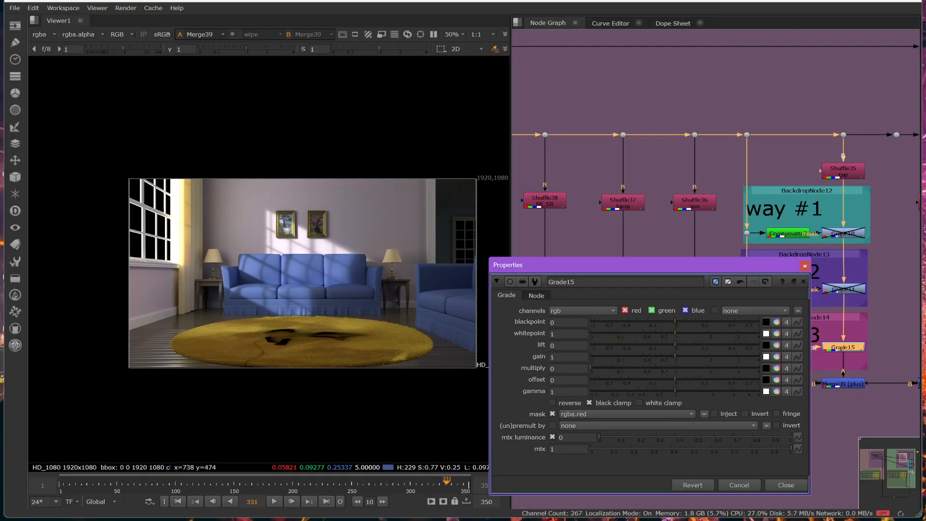
{"action": "left_click", "coordinate": [784, 484]}
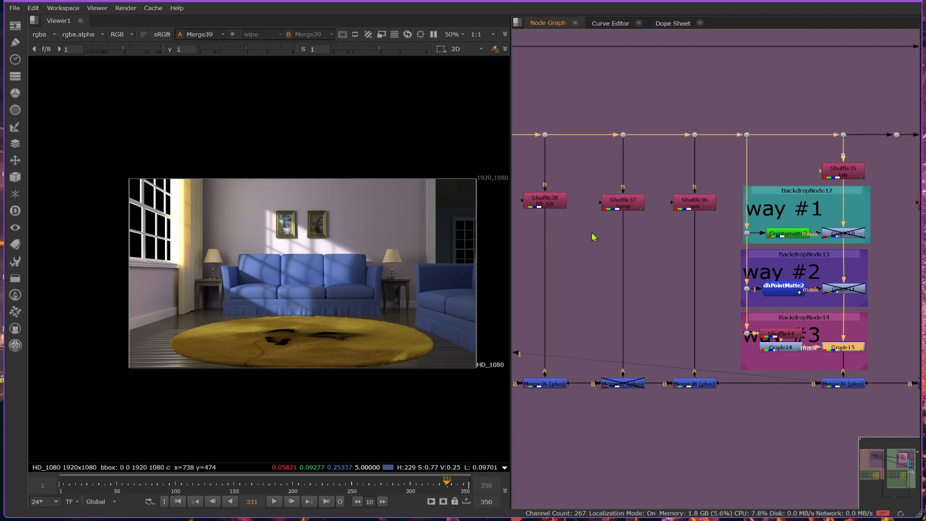
Step: View the top light's Shuffle on its own, followed by the Merge below way #3
{"action": "left_click", "coordinate": [851, 170]}
{"action": "key", "text": "1"}
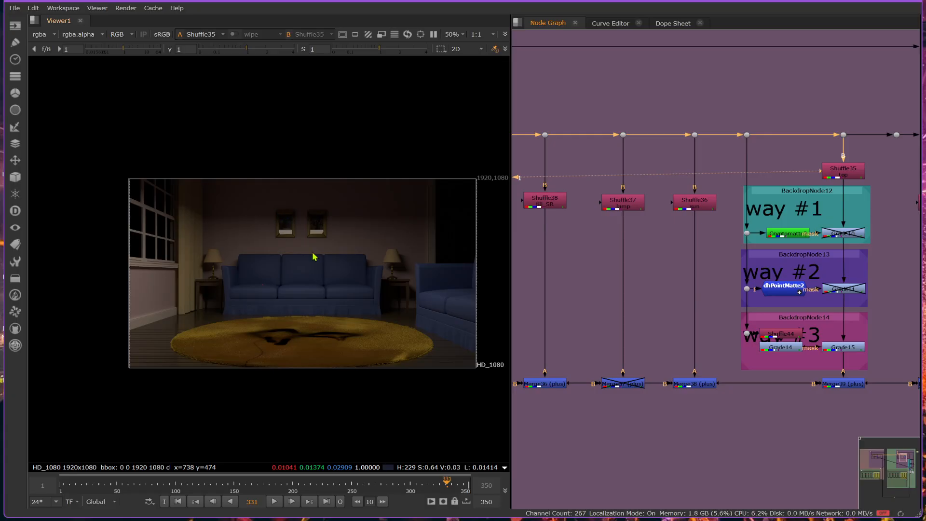
{"action": "left_click", "coordinate": [857, 385]}
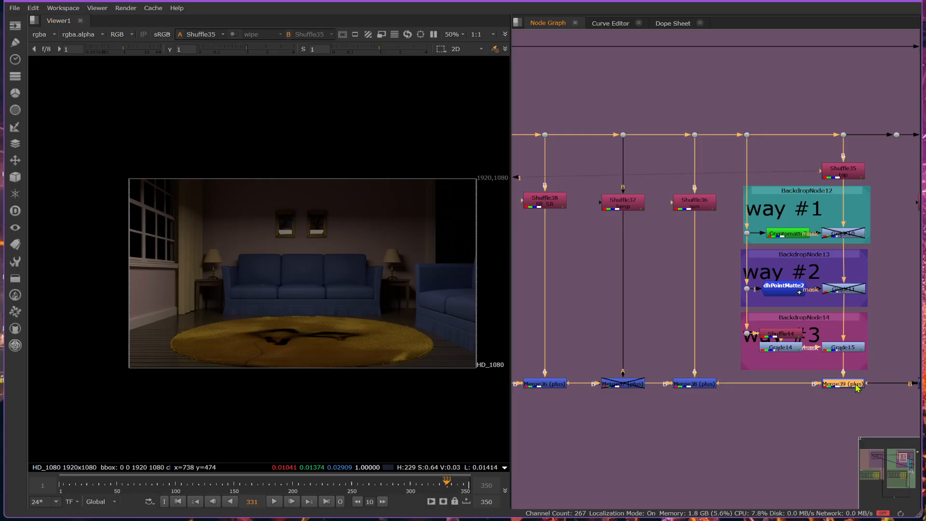
{"action": "key", "text": "1"}
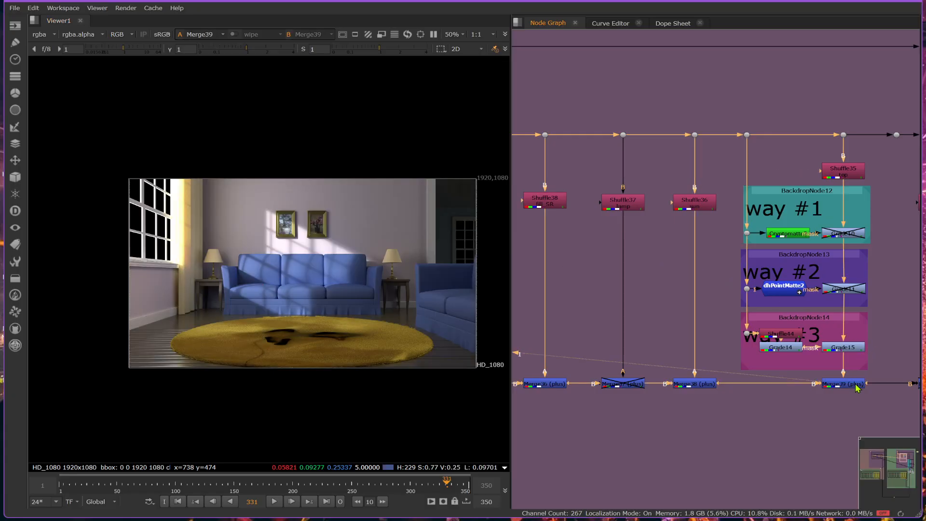
Step: Toggle the way #3 Grade off and on to compare its effect on the back wall and around the side tables
{"action": "left_click", "coordinate": [850, 351]}
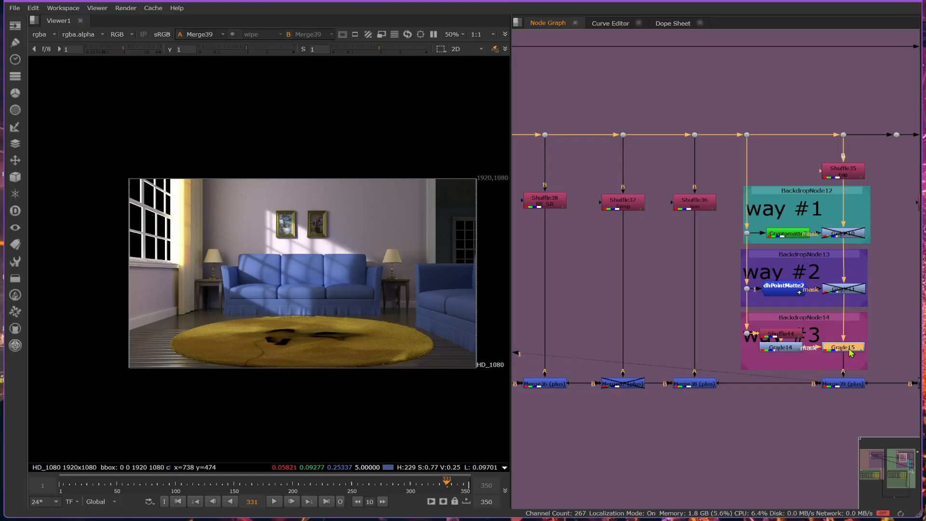
{"action": "key", "text": "d"}
{"action": "scroll", "coordinate": [347, 254], "scroll_direction": "up", "scroll_amount": 5}
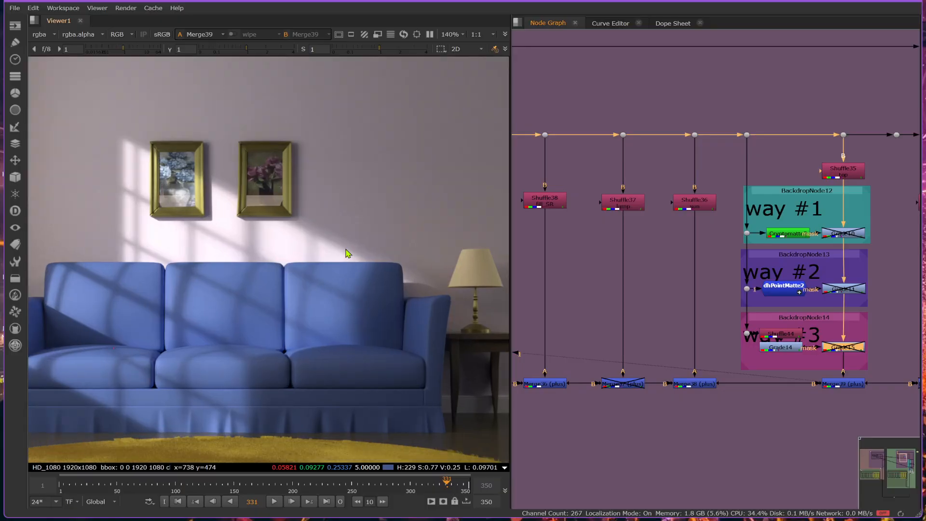
{"action": "scroll", "coordinate": [430, 275], "scroll_direction": "down", "scroll_amount": 3}
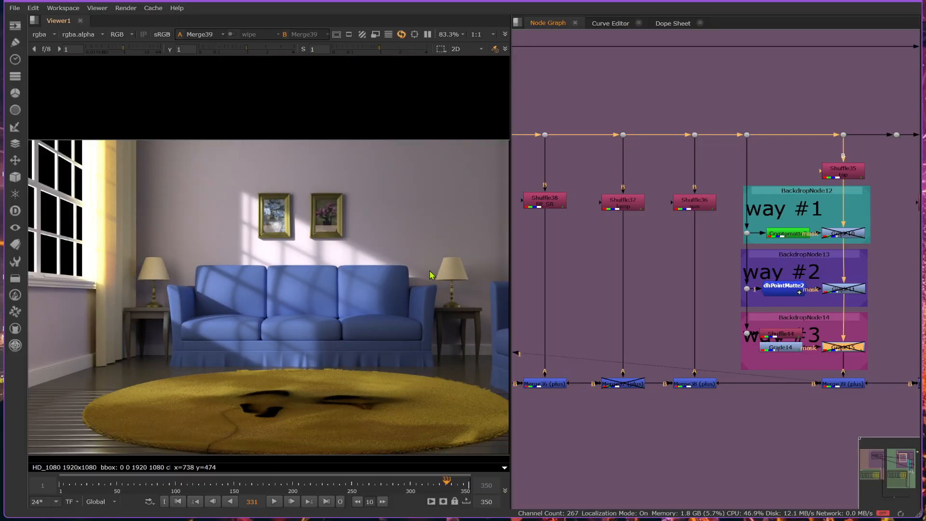
{"action": "key", "text": "d"}
{"action": "key", "text": "d"}
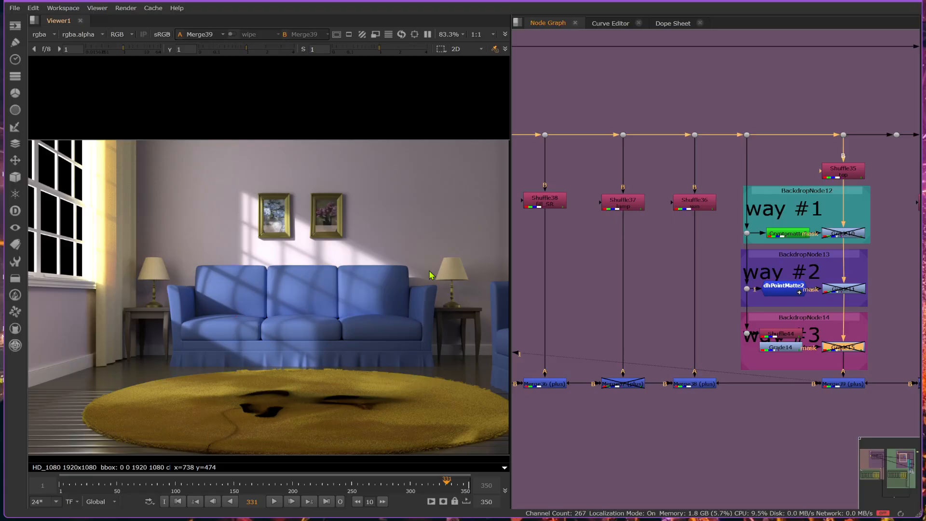
{"action": "key", "text": "d"}
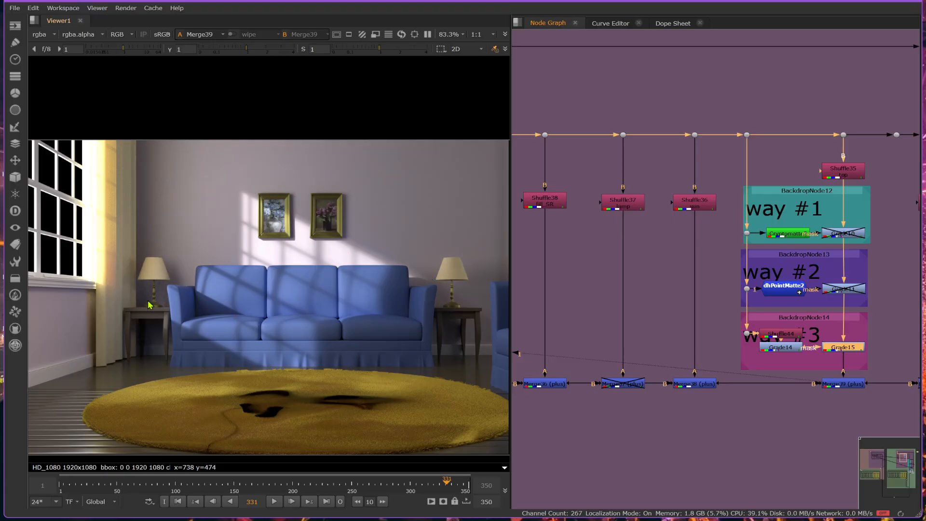
{"action": "key", "text": "d"}
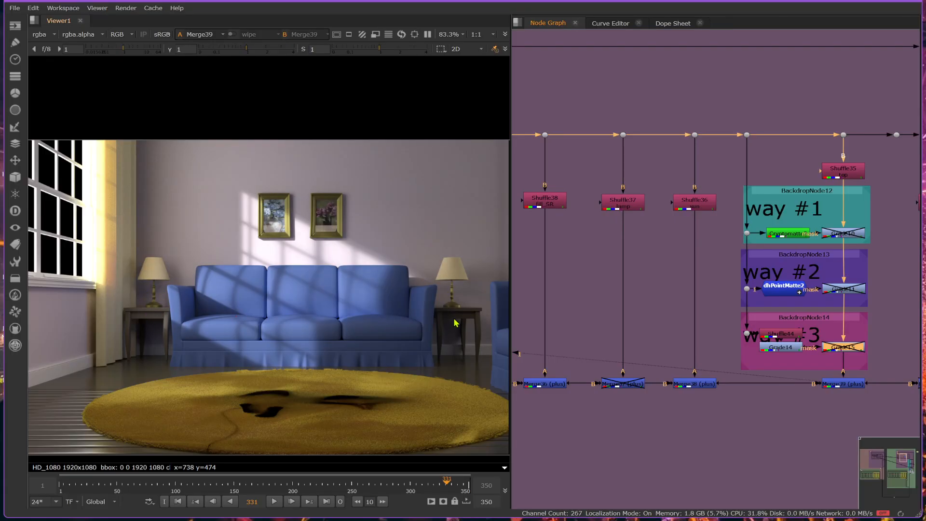
{"action": "key", "text": "d"}
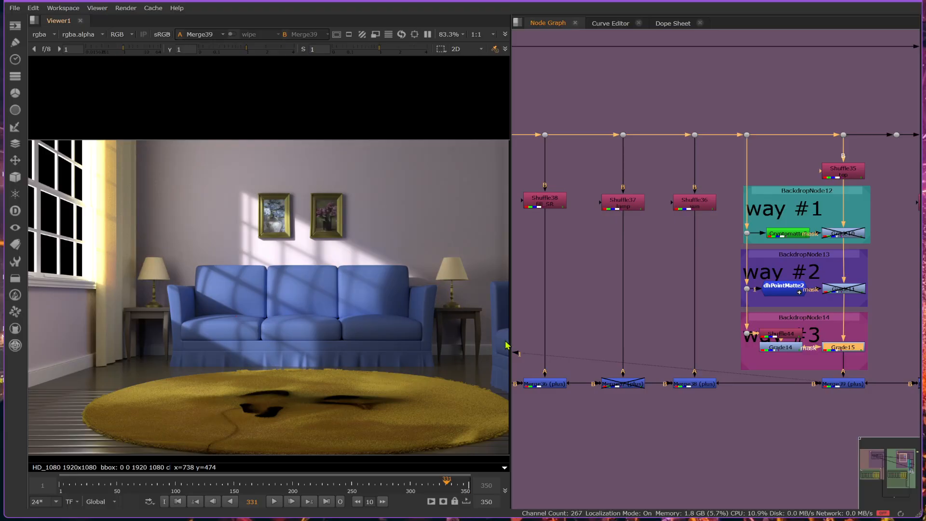
{"action": "key", "text": "d"}
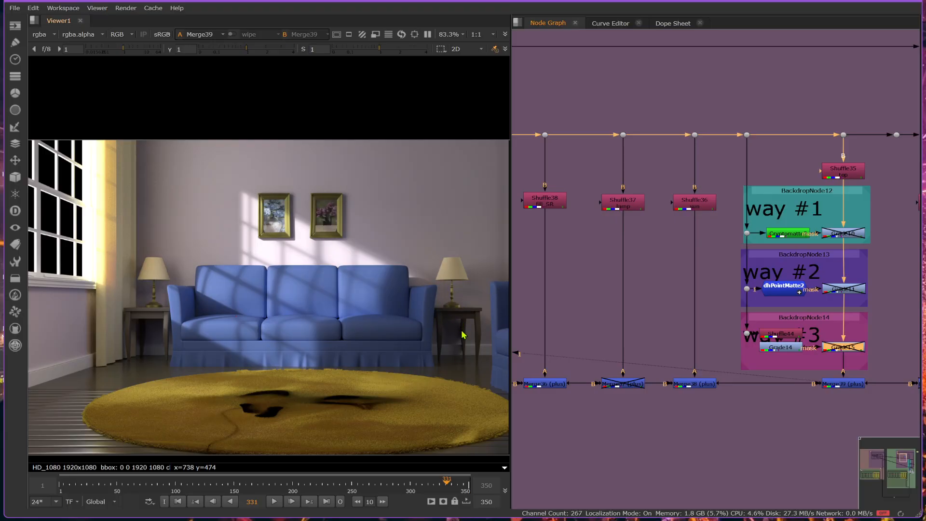
{"action": "key", "text": "d"}
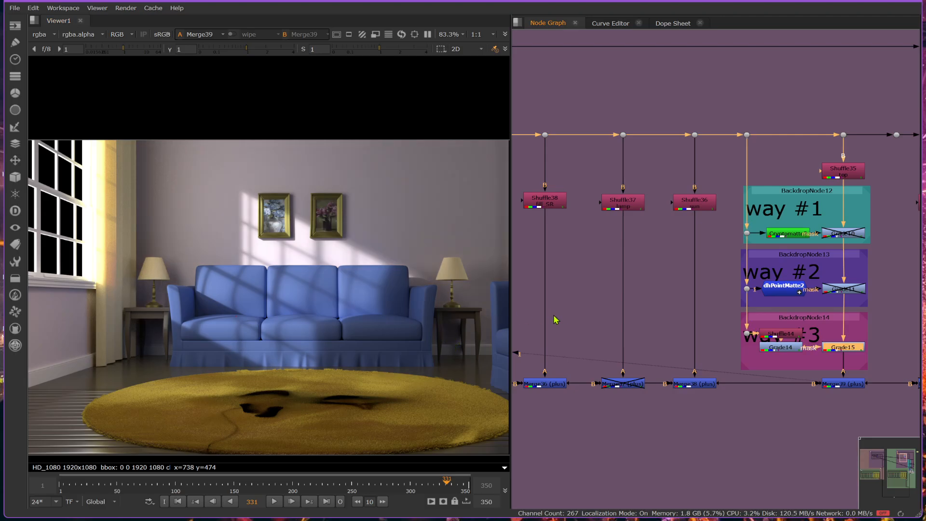
Step: Disable the way #3 Grade and briefly toggle the way #2 and way #1 Grades for comparison, leaving all three disabled
{"action": "middle_click_drag", "start_coordinate": [690, 321], "coordinate": [609, 320]}
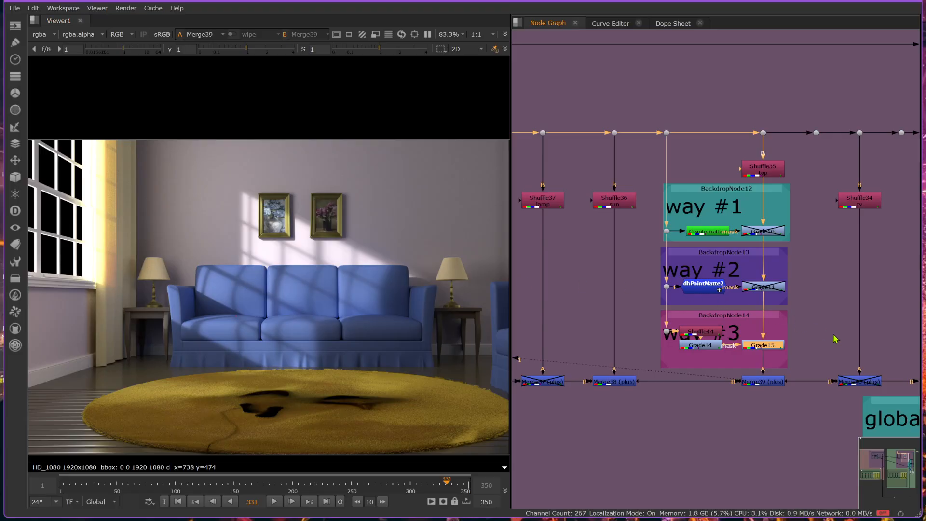
{"action": "key", "text": "d"}
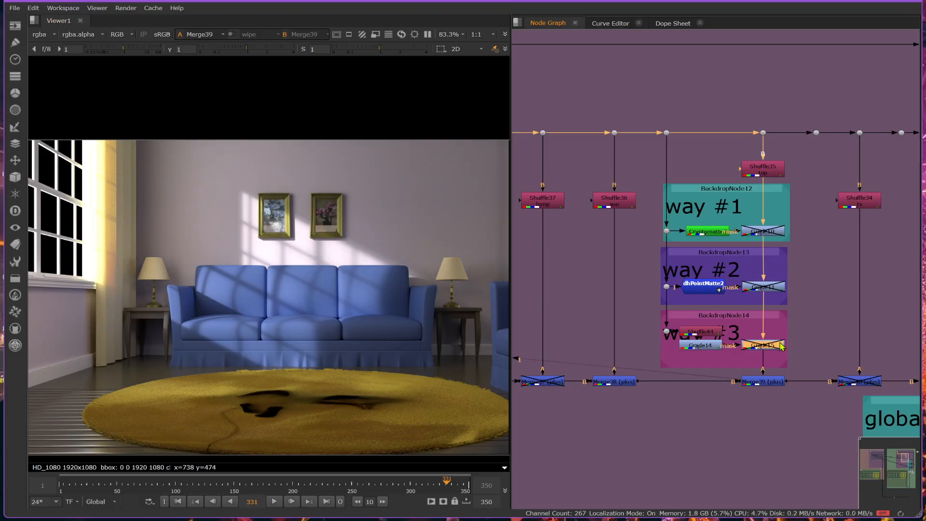
{"action": "left_click", "coordinate": [767, 288]}
{"action": "key", "text": "d"}
{"action": "key", "text": "d"}
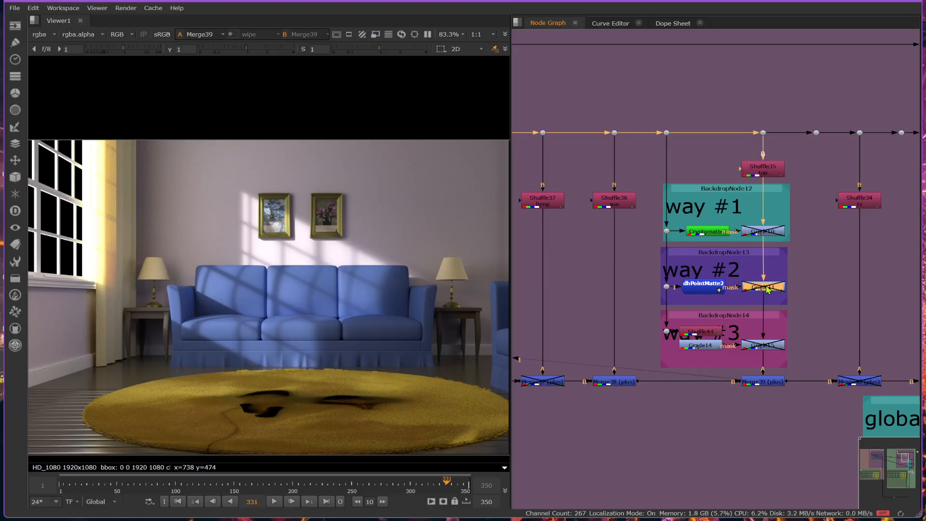
{"action": "left_click", "coordinate": [763, 232]}
{"action": "key", "text": "d"}
{"action": "key", "text": "d"}
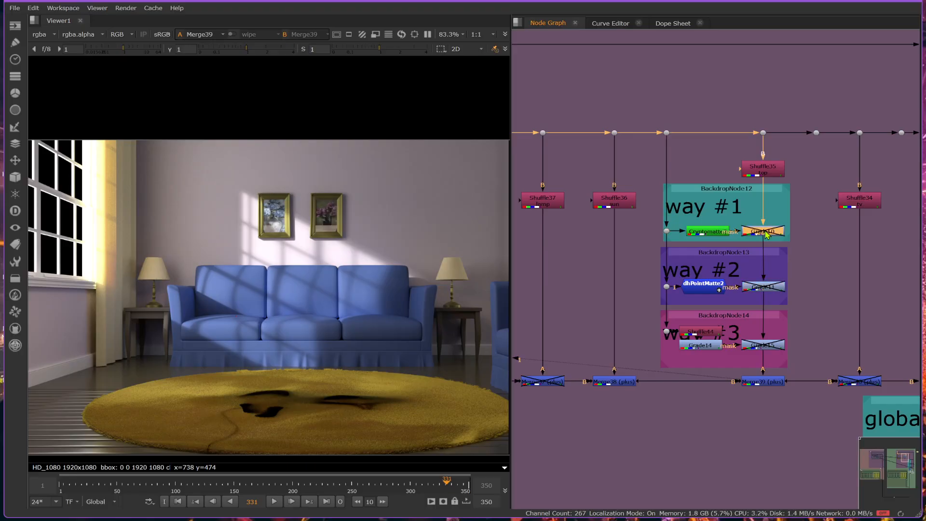
{"action": "left_click", "coordinate": [778, 346]}
{"action": "key", "text": "d"}
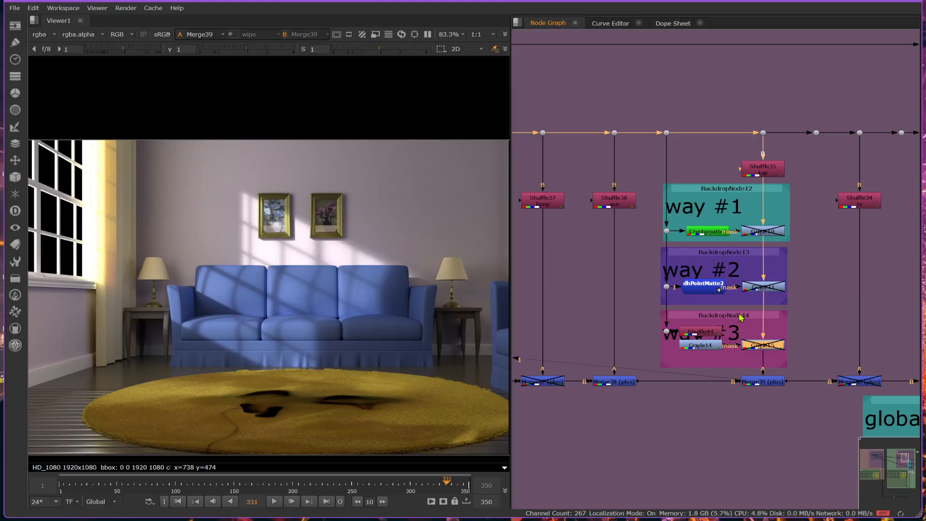
Step: View the tv, back room, sun and lamp light Shuffles of the day set one after another
{"action": "scroll", "coordinate": [239, 326], "scroll_direction": "down", "scroll_amount": 2}
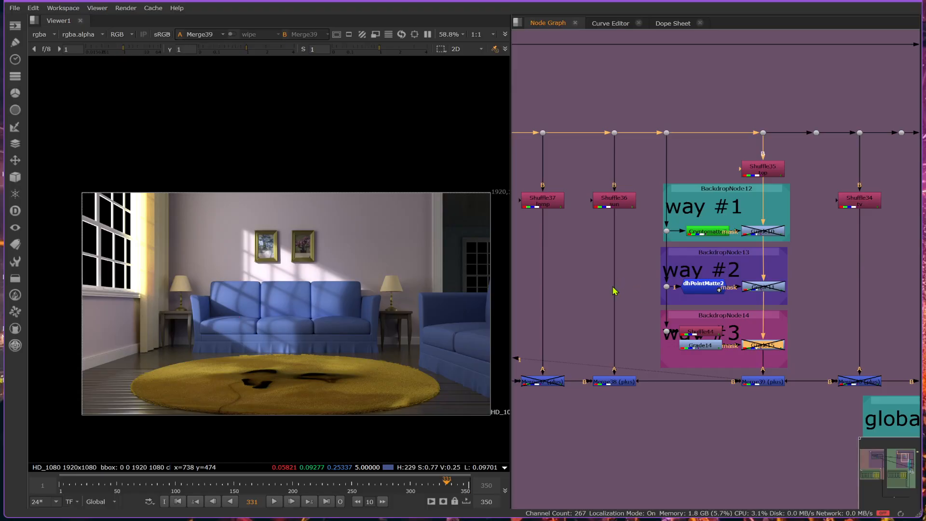
{"action": "scroll", "coordinate": [611, 298], "scroll_direction": "down", "scroll_amount": 3}
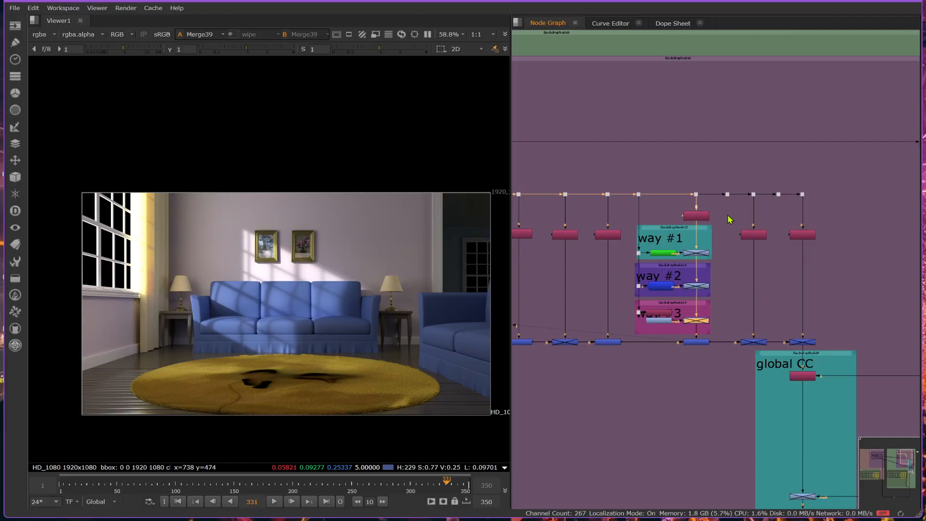
{"action": "key", "text": "1"}
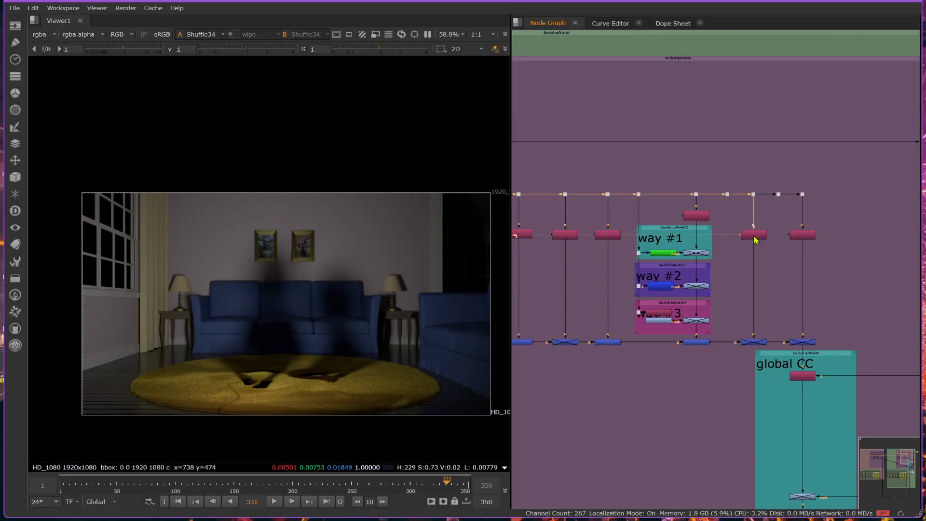
{"action": "left_click", "coordinate": [800, 236]}
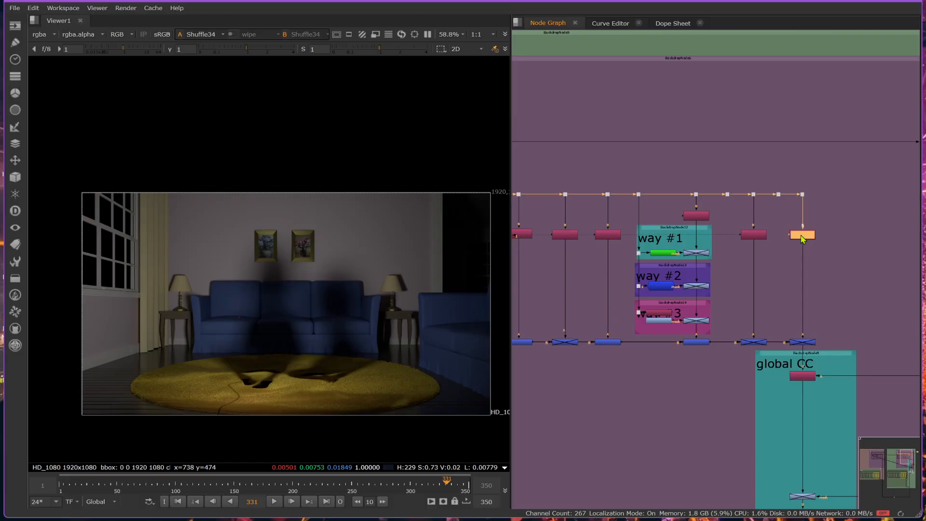
{"action": "key", "text": "1"}
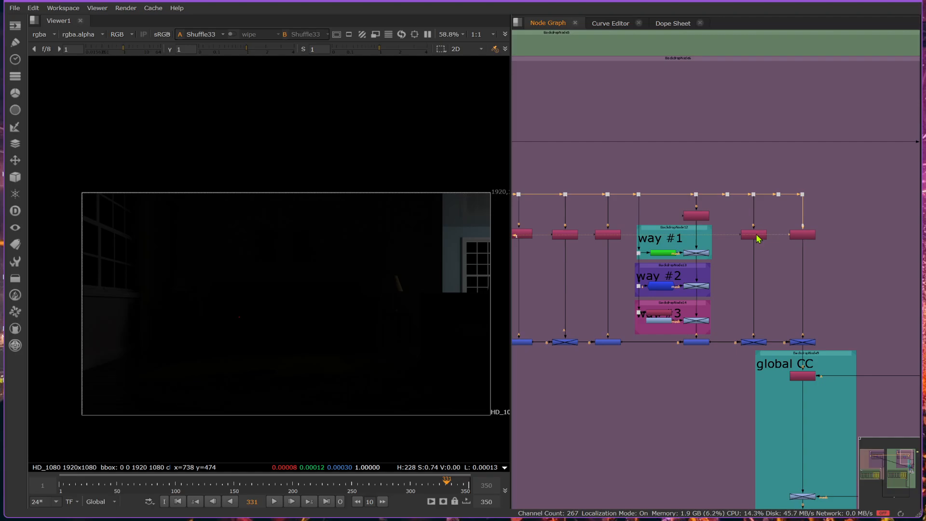
{"action": "left_click", "coordinate": [607, 235]}
{"action": "key", "text": "1"}
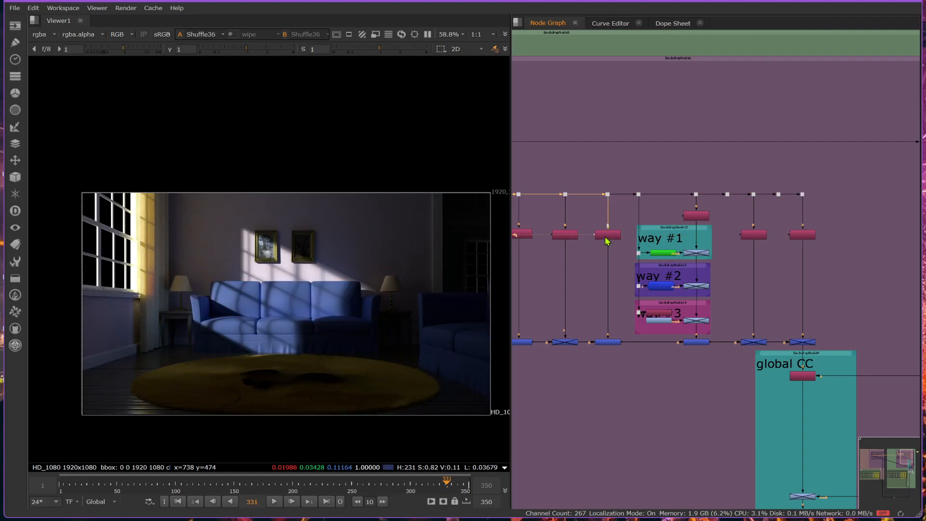
{"action": "left_click", "coordinate": [564, 236]}
{"action": "key", "text": "1"}
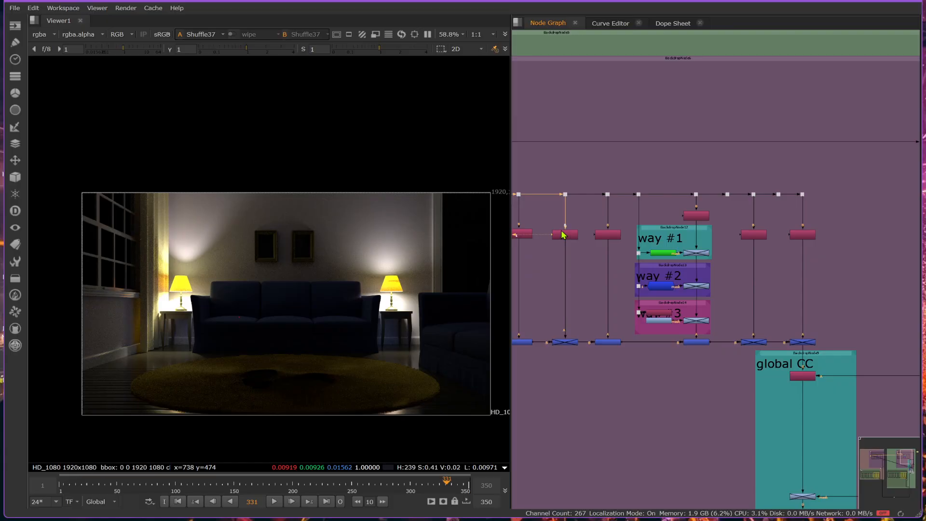
{"action": "middle_click_drag", "start_coordinate": [558, 234], "coordinate": [699, 269]}
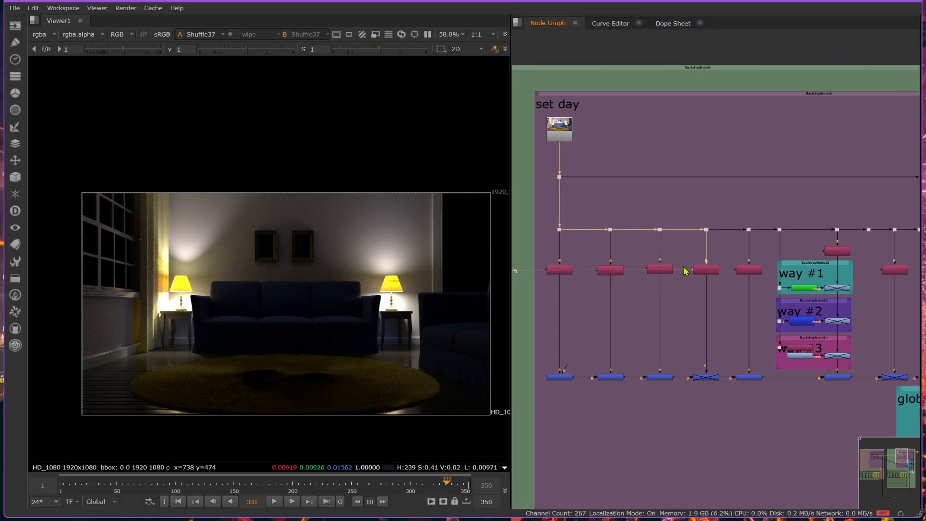
Step: View the fill_SR, Shuffle39 and Shuffle40 light passes of the day set one after another
{"action": "left_click", "coordinate": [658, 268]}
{"action": "key", "text": "1"}
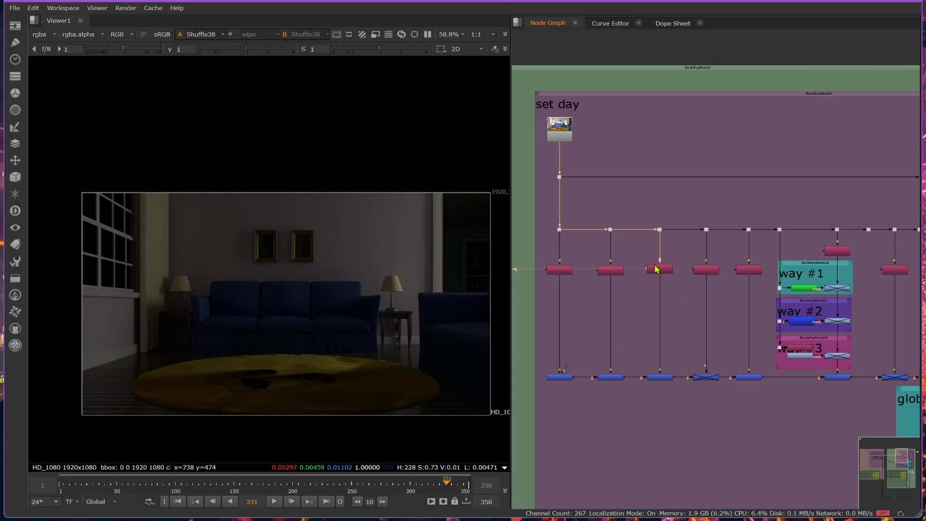
{"action": "left_click", "coordinate": [613, 270]}
{"action": "key", "text": "1"}
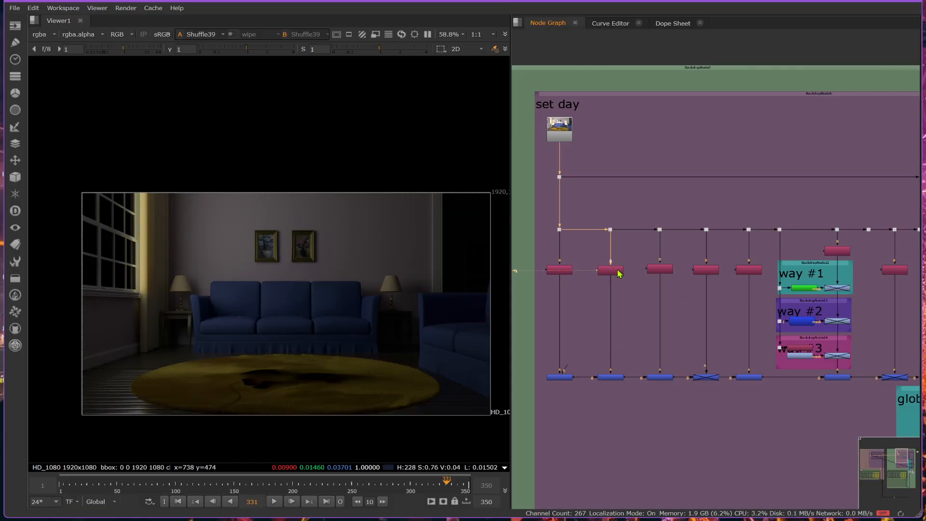
{"action": "left_click", "coordinate": [572, 273]}
{"action": "key", "text": "1"}
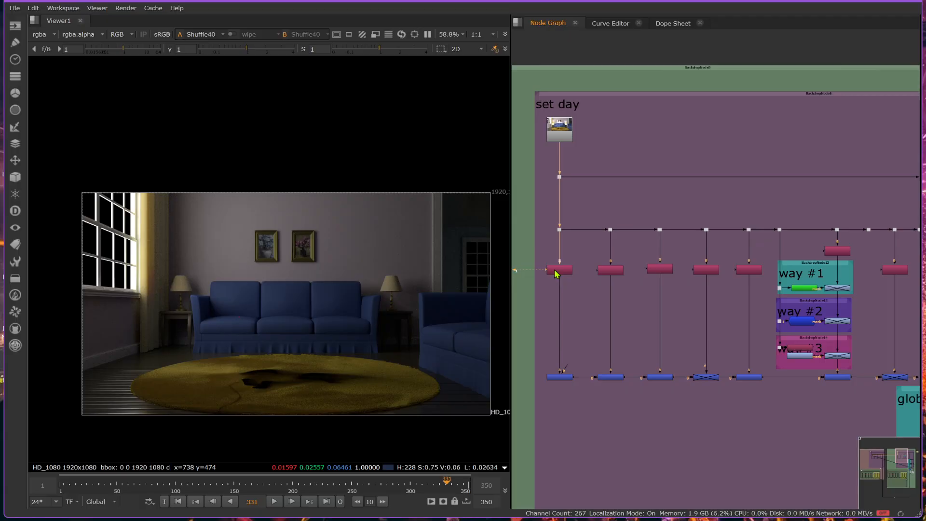
Step: View the lamp Shuffle followed by the sun Shuffle, and inspect the sunlight around the window and sofa
{"action": "left_click", "coordinate": [707, 272]}
{"action": "key", "text": "1"}
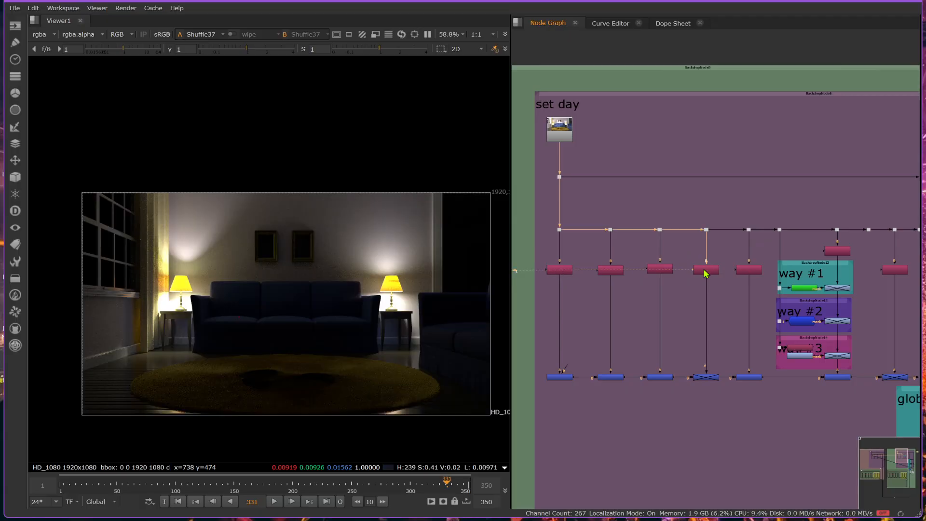
{"action": "left_click", "coordinate": [740, 273]}
{"action": "key", "text": "1"}
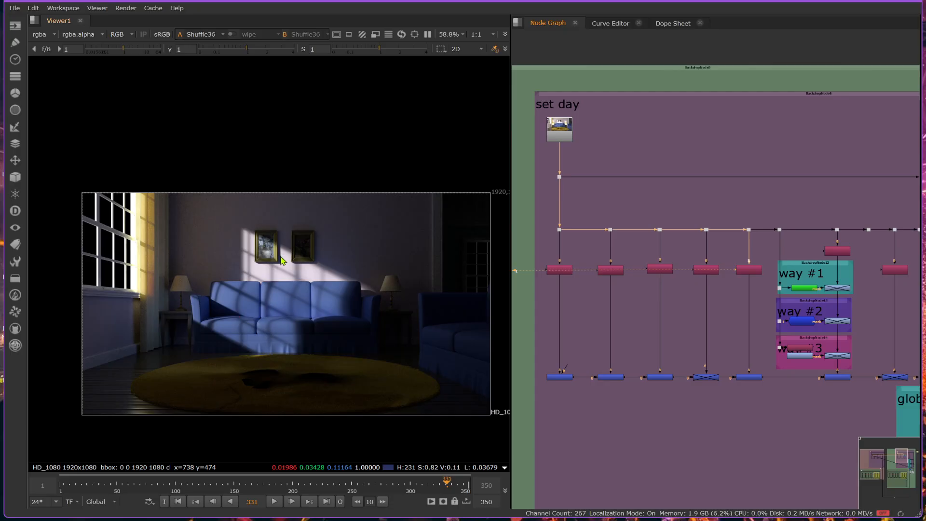
{"action": "scroll", "coordinate": [263, 237], "scroll_direction": "down", "scroll_amount": 2}
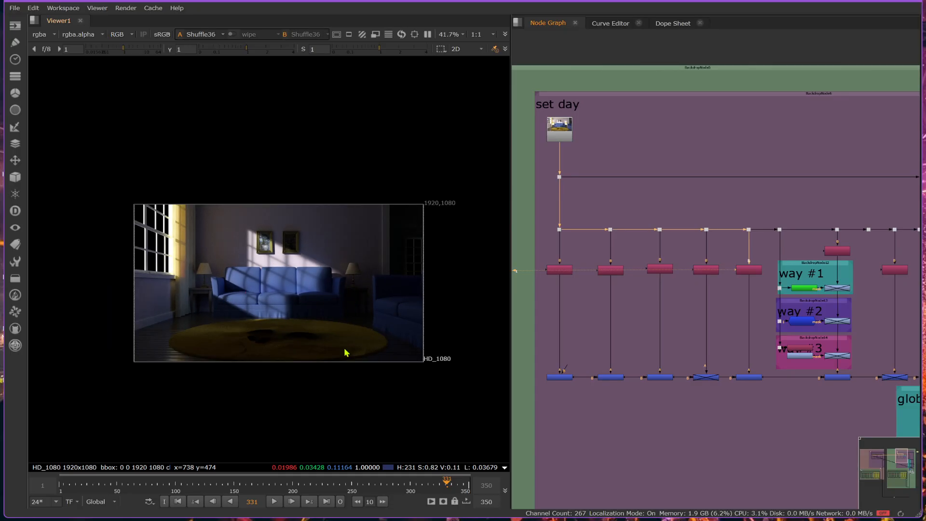
{"action": "scroll", "coordinate": [134, 268], "scroll_direction": "up", "scroll_amount": 5}
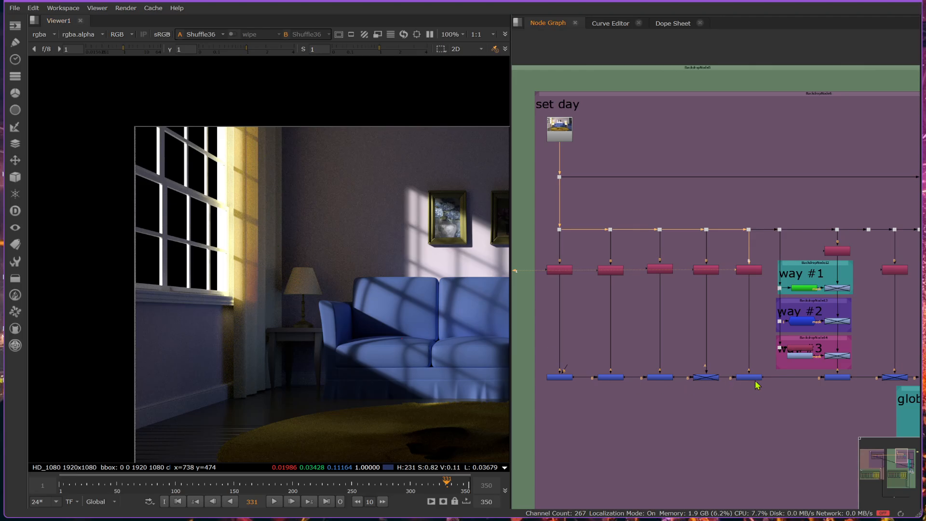
Step: View the last Merge above global CC to see the combined lights, and locate the lamp and sun branches
{"action": "middle_click_drag", "start_coordinate": [779, 373], "coordinate": [625, 369]}
{"action": "left_click", "coordinate": [795, 374]}
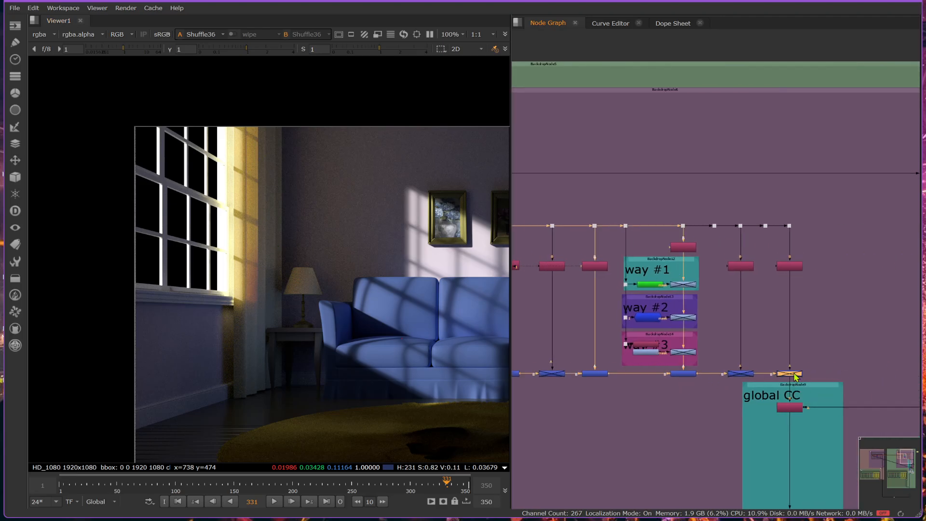
{"action": "key", "text": "1"}
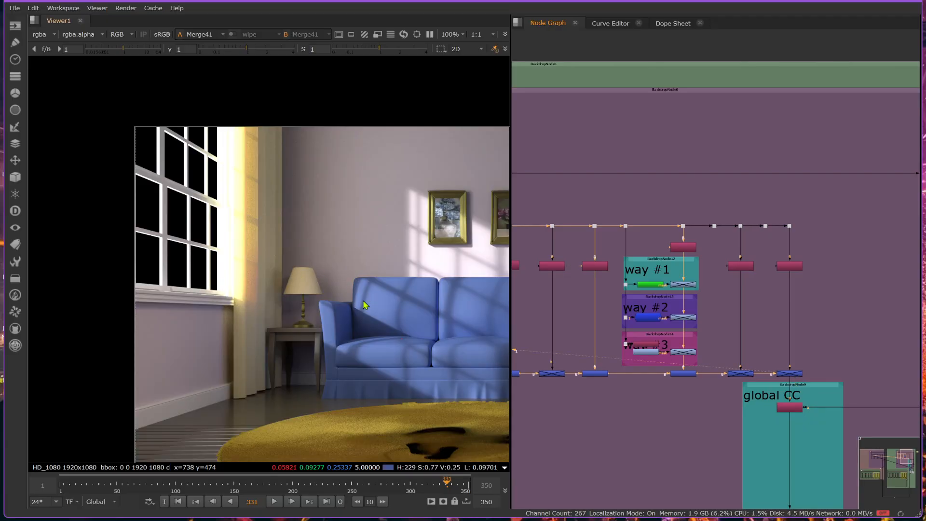
{"action": "middle_click_drag", "start_coordinate": [552, 376], "coordinate": [694, 356]}
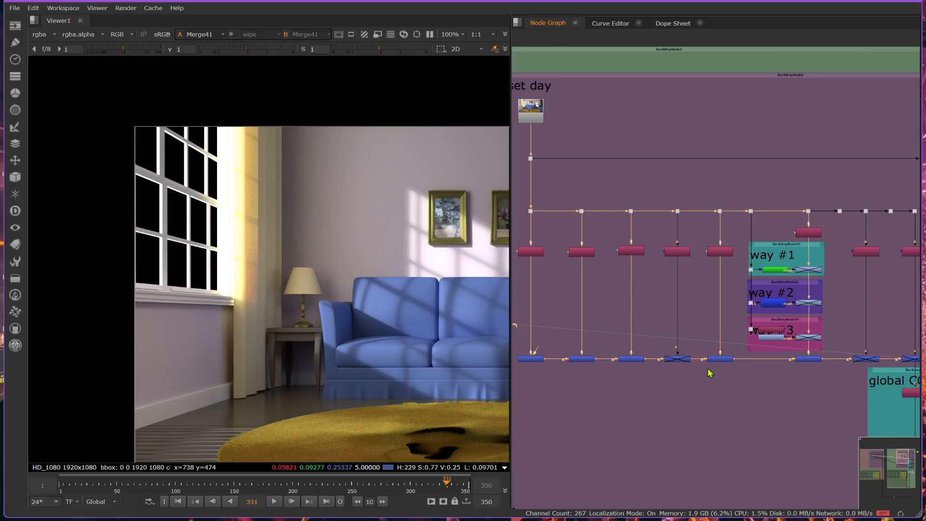
{"action": "scroll", "coordinate": [683, 258], "scroll_direction": "up", "scroll_amount": 5}
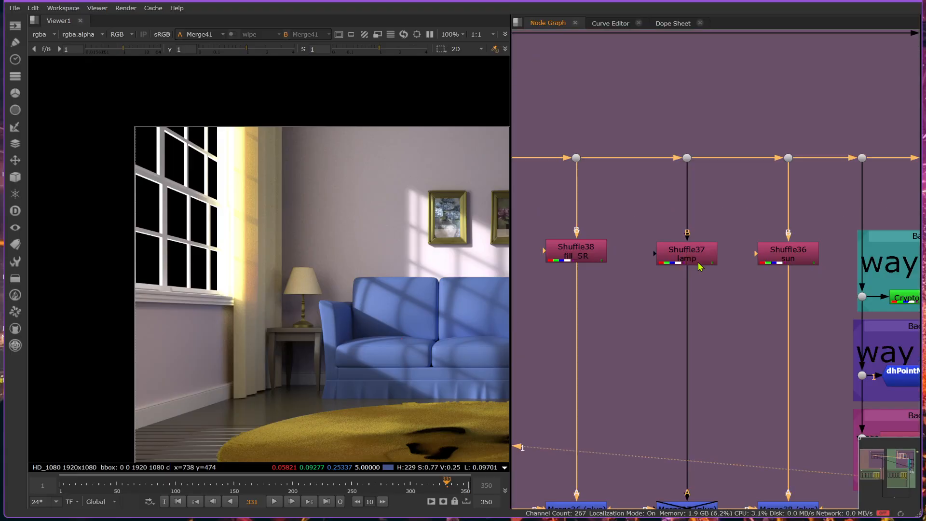
{"action": "scroll", "coordinate": [700, 266], "scroll_direction": "down", "scroll_amount": 2}
{"action": "scroll", "coordinate": [700, 268], "scroll_direction": "down", "scroll_amount": 2}
{"action": "scroll", "coordinate": [740, 267], "scroll_direction": "down", "scroll_amount": 1}
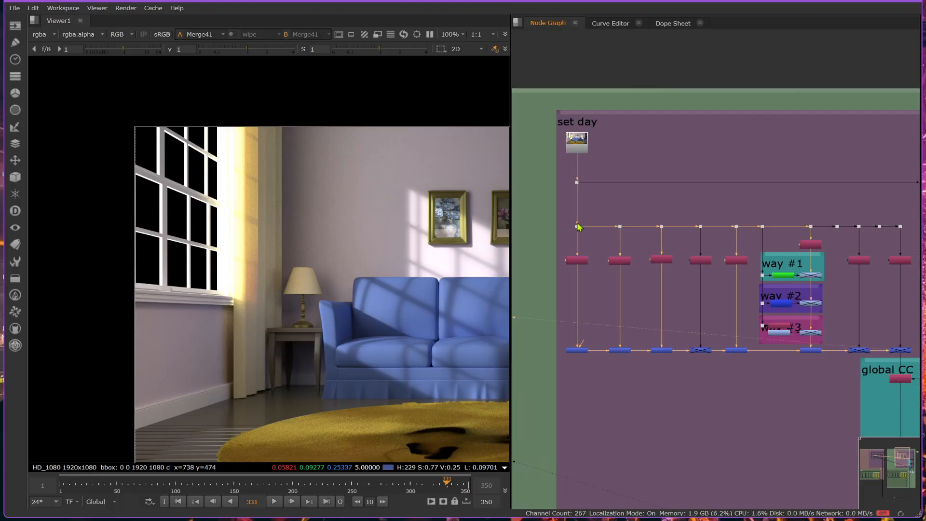
Step: Shift the first five light branches away from the way #1–#3 backdrops, and move the sun branch back toward them to make room beside the lamp
{"action": "left_click_drag", "start_coordinate": [556, 217], "coordinate": [706, 355]}
{"action": "left_click", "coordinate": [723, 312]}
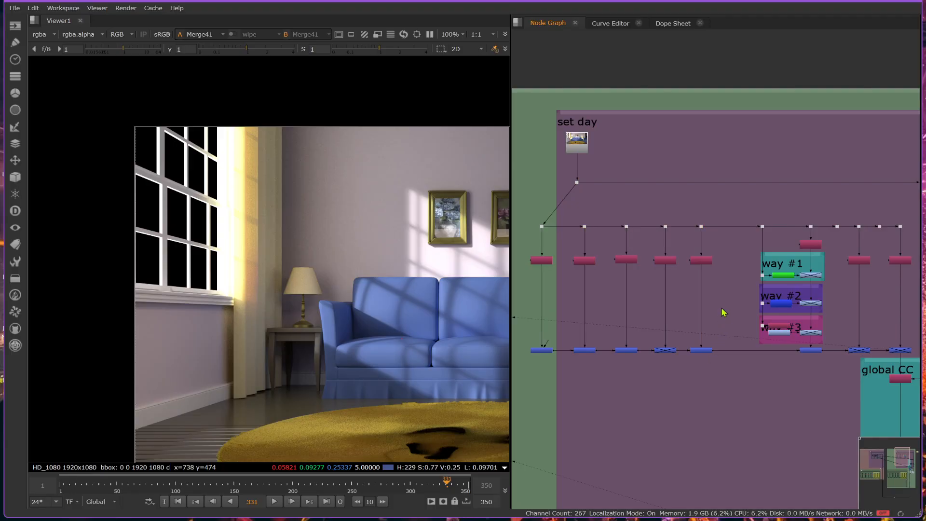
{"action": "left_click_drag", "start_coordinate": [677, 205], "coordinate": [750, 355]}
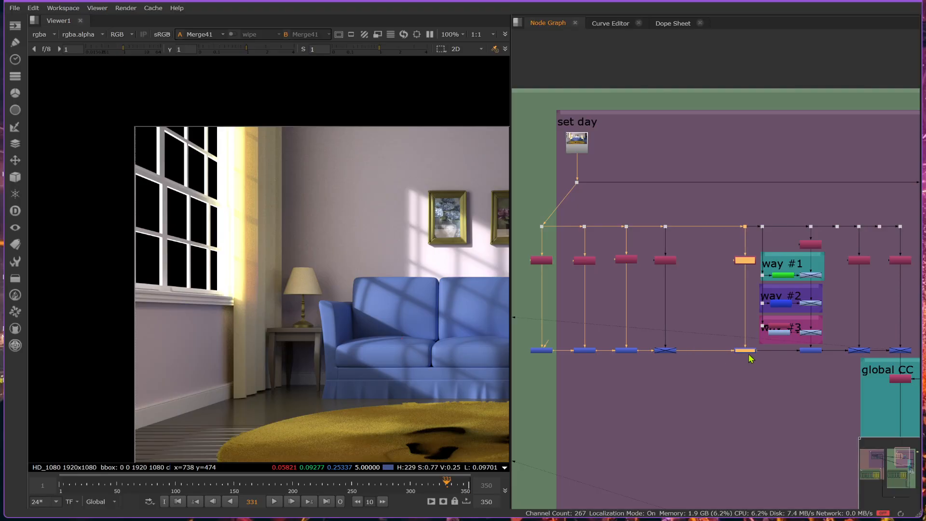
{"action": "scroll", "coordinate": [735, 282], "scroll_direction": "up", "scroll_amount": 4}
{"action": "left_click", "coordinate": [725, 282]}
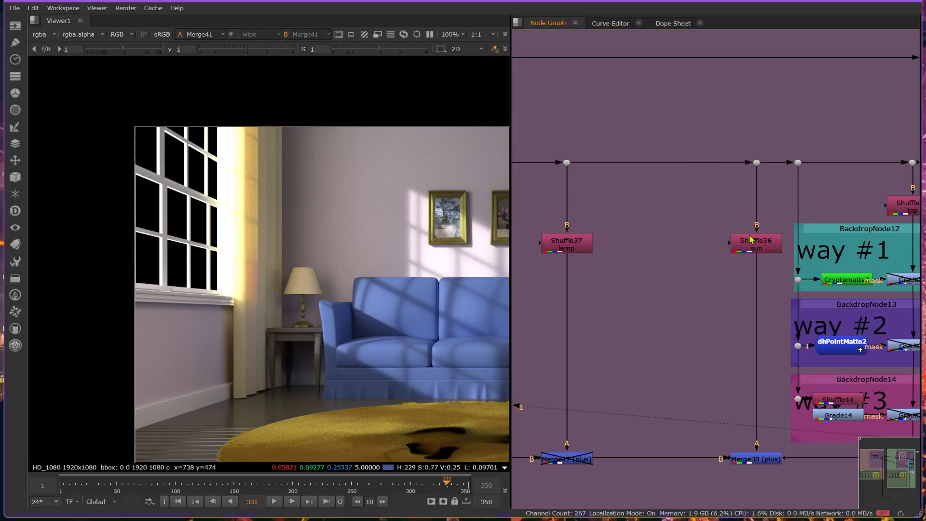
Step: View the sun Shuffle and insert a Dot on the source pipe between the lamp and sun branches
{"action": "left_click", "coordinate": [760, 256]}
{"action": "key", "text": "1"}
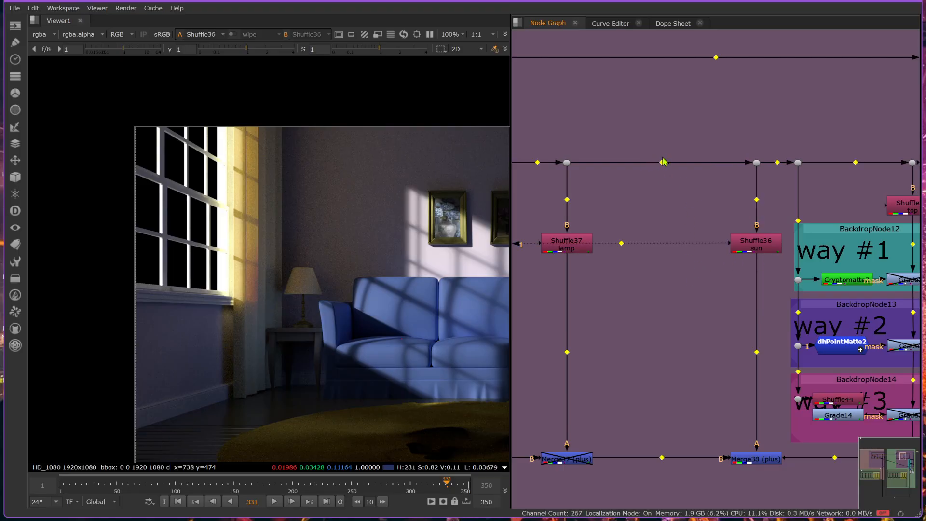
{"action": "left_click_drag", "start_coordinate": [661, 161], "coordinate": [633, 163], "text": "ctrl"}
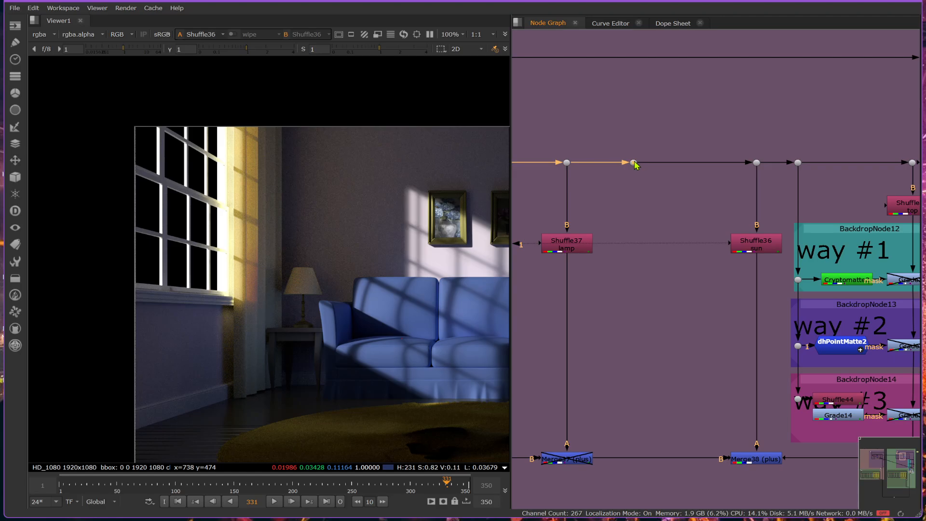
Step: Add a Cryptomatte node fed from the new Dot and view its mattes
{"action": "key", "text": "Tab"}
{"action": "type", "text": "cry"}
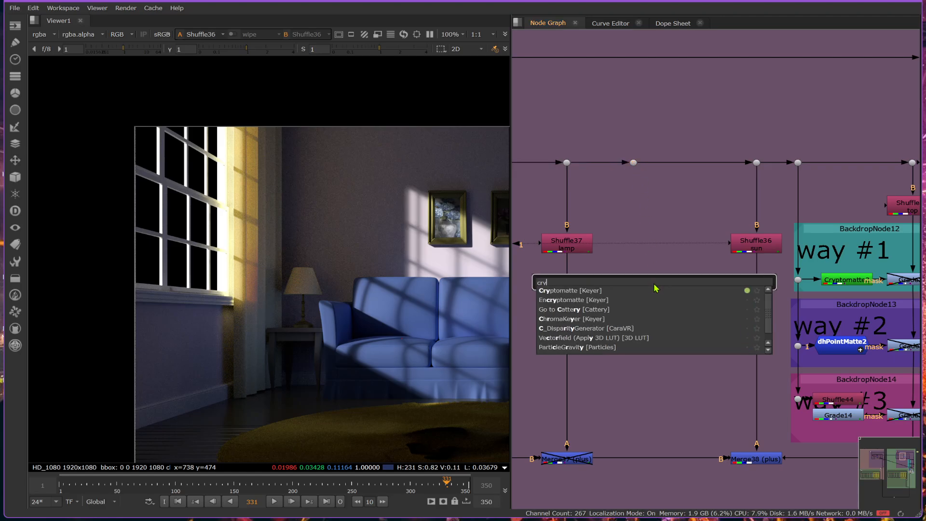
{"action": "left_click", "coordinate": [598, 289]}
{"action": "left_click_drag", "start_coordinate": [641, 256], "coordinate": [634, 164]}
{"action": "left_click_drag", "start_coordinate": [653, 282], "coordinate": [635, 263]}
{"action": "key", "text": "1"}
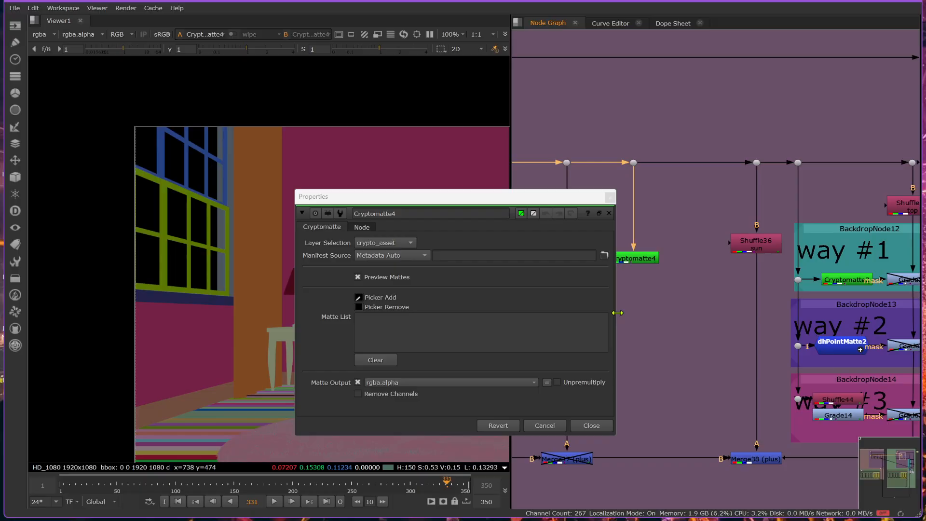
Step: Add the window's marco_geo and the curtain__GEO to the new Cryptomatte's matte list and close its properties
{"action": "left_click_drag", "start_coordinate": [331, 196], "coordinate": [567, 184]}
{"action": "scroll", "coordinate": [234, 180], "scroll_direction": "up", "scroll_amount": 3}
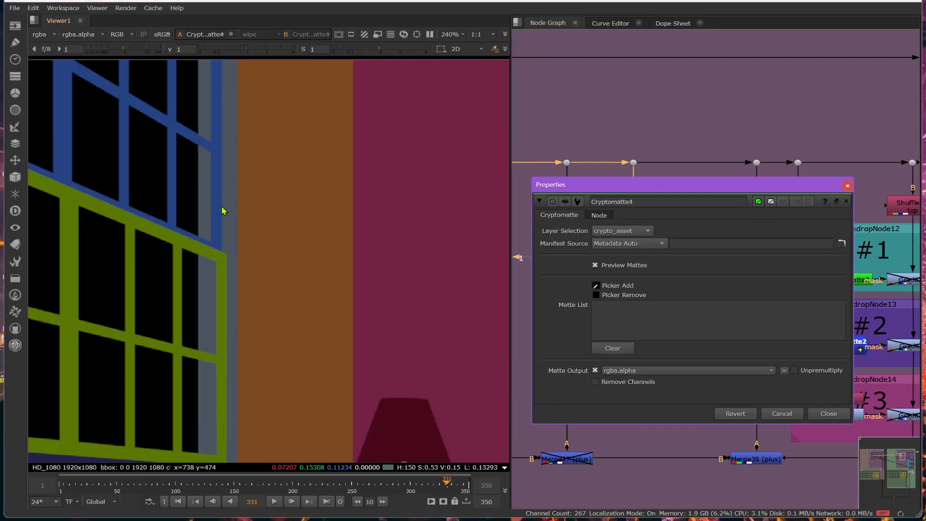
{"action": "left_click", "coordinate": [227, 224], "text": "ctrl"}
{"action": "scroll", "coordinate": [219, 213], "scroll_direction": "down", "scroll_amount": 1}
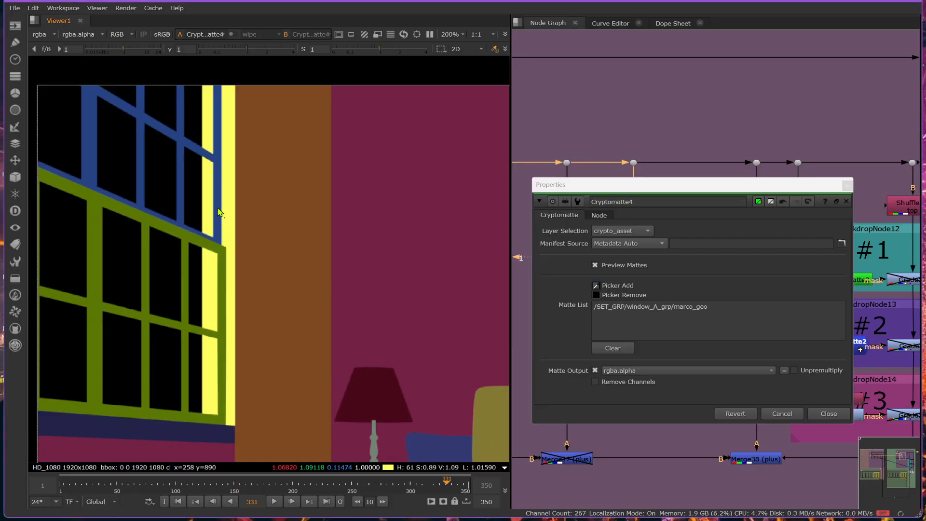
{"action": "scroll", "coordinate": [219, 213], "scroll_direction": "down", "scroll_amount": 2}
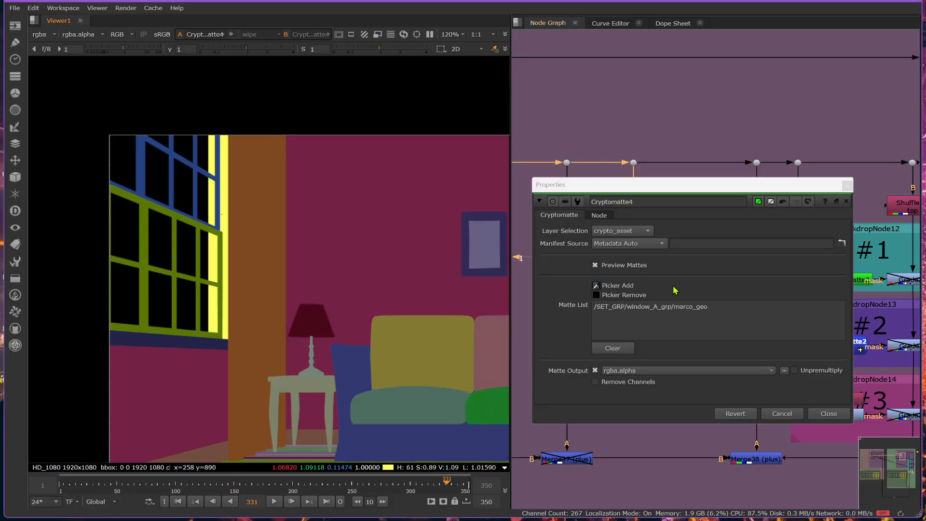
{"action": "left_click", "coordinate": [240, 264], "text": "ctrl"}
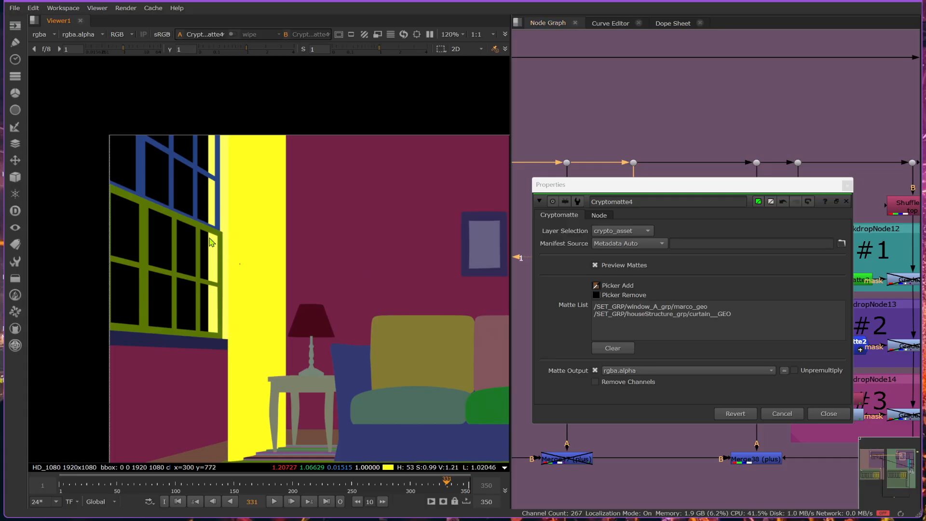
{"action": "left_click", "coordinate": [843, 418]}
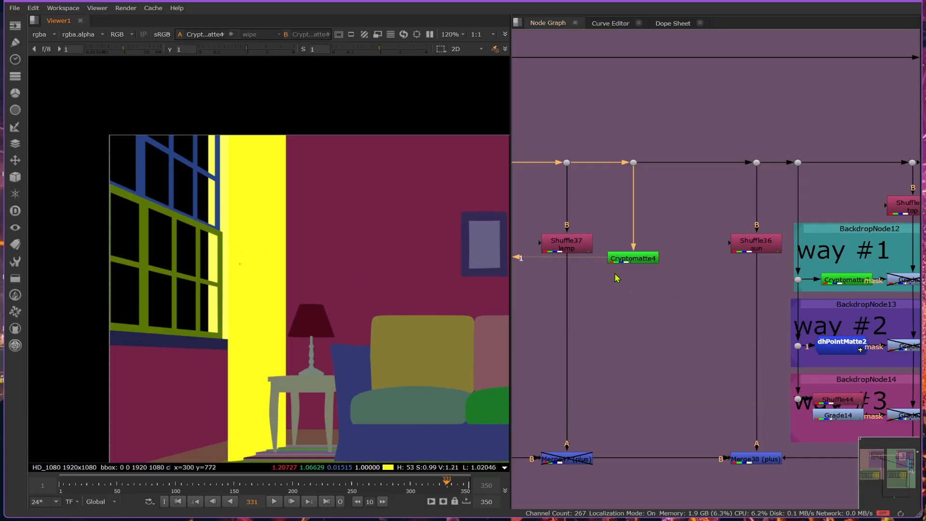
Step: Add a Grade below the sun Shuffle, connect its mask to the new Cryptomatte, and check the matte's alpha
{"action": "left_click_drag", "start_coordinate": [753, 248], "coordinate": [755, 209]}
{"action": "key", "text": "g"}
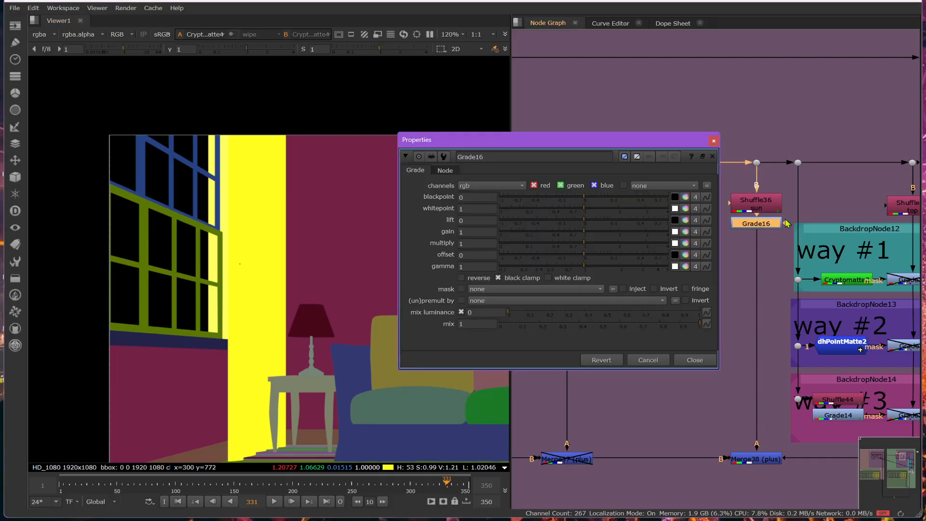
{"action": "left_click_drag", "start_coordinate": [786, 291], "coordinate": [755, 259]}
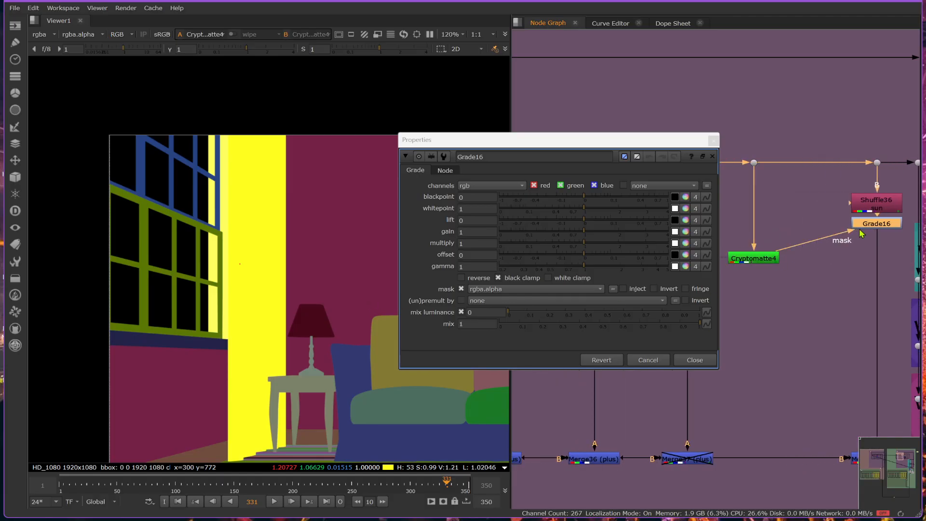
{"action": "left_click_drag", "start_coordinate": [868, 229], "coordinate": [869, 263]}
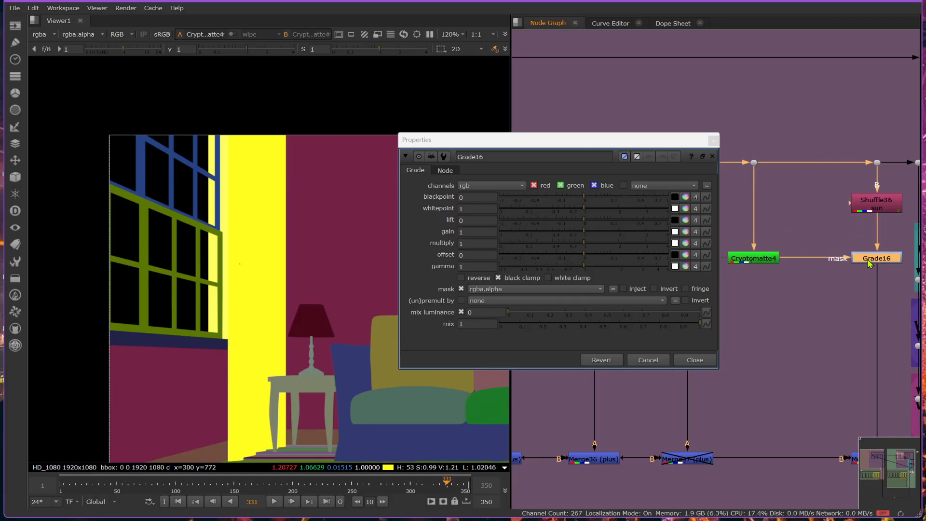
{"action": "key", "text": "a"}
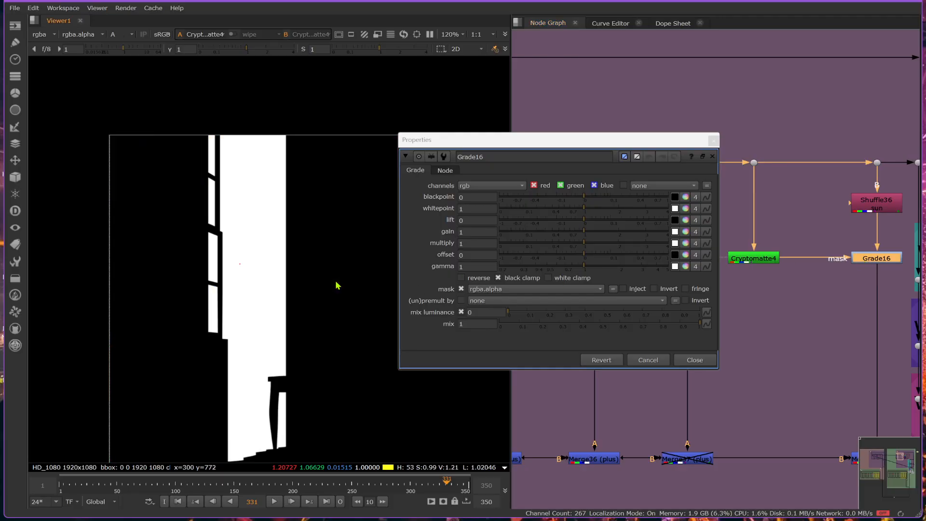
{"action": "key", "text": "a"}
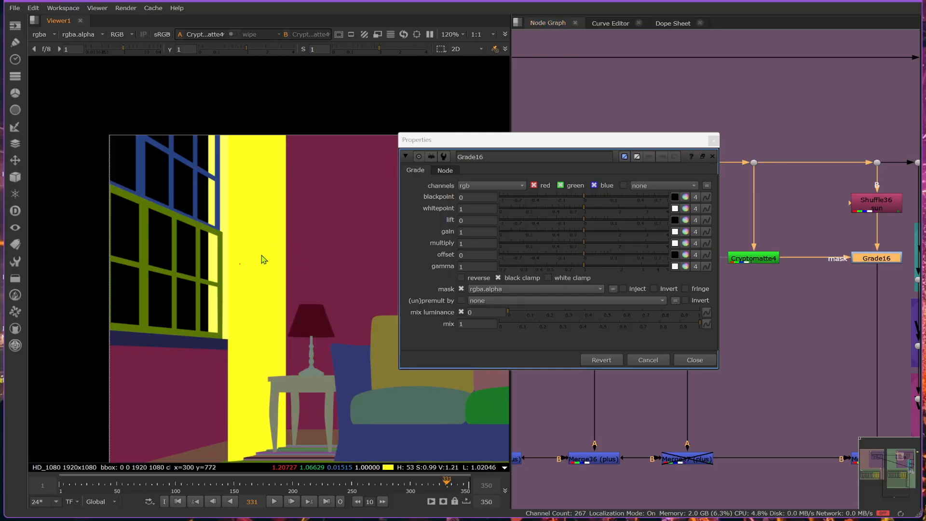
Step: View the sun branch's Grade, set its multiply to 0.24, and inspect the masked window frame and curtain up close
{"action": "key", "text": "1"}
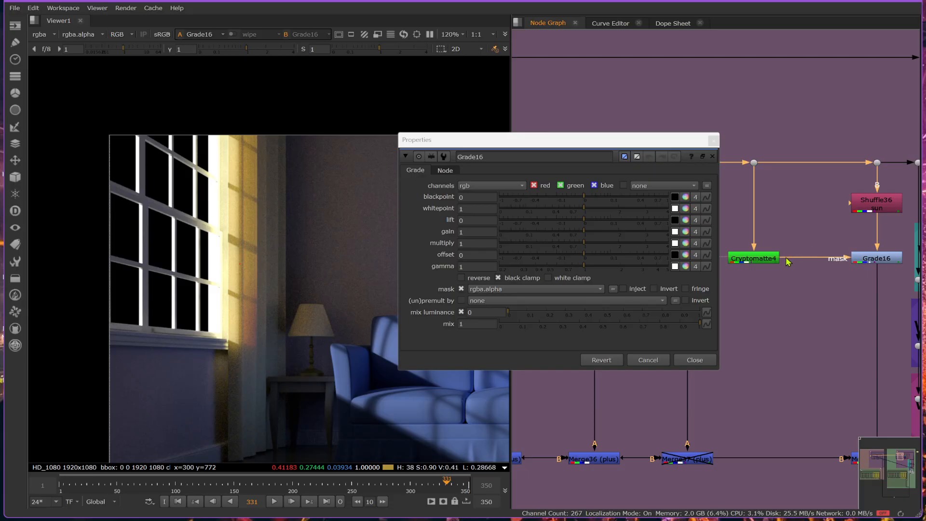
{"action": "left_click_drag", "start_coordinate": [575, 239], "coordinate": [418, 238]}
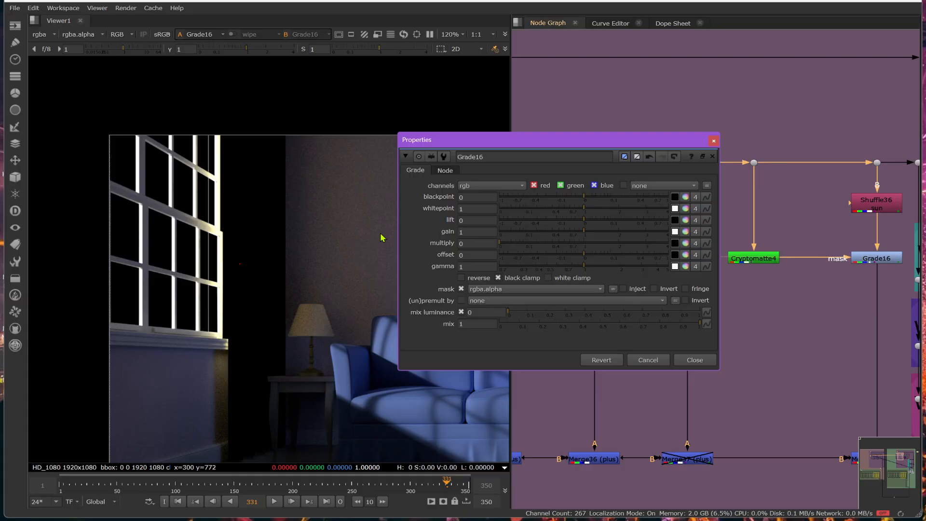
{"action": "left_click_drag", "start_coordinate": [514, 240], "coordinate": [542, 230]}
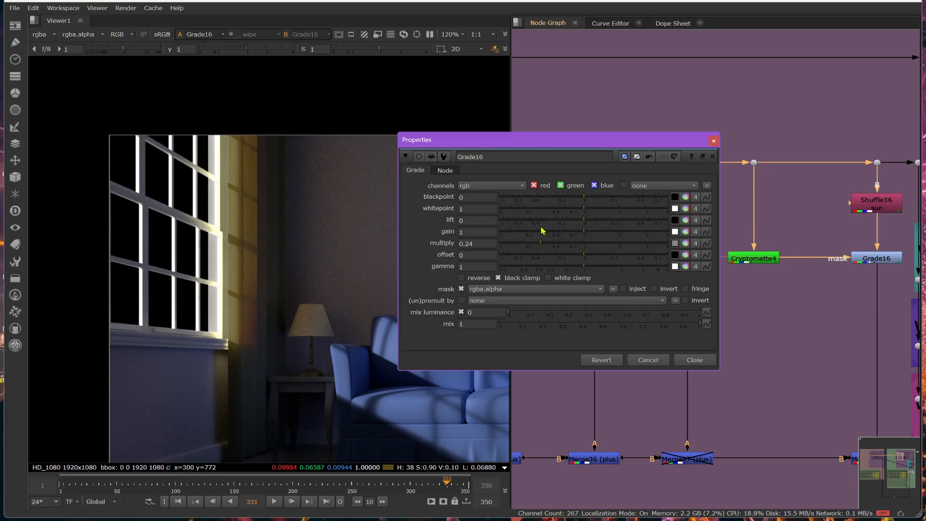
{"action": "scroll", "coordinate": [198, 234], "scroll_direction": "up", "scroll_amount": 5}
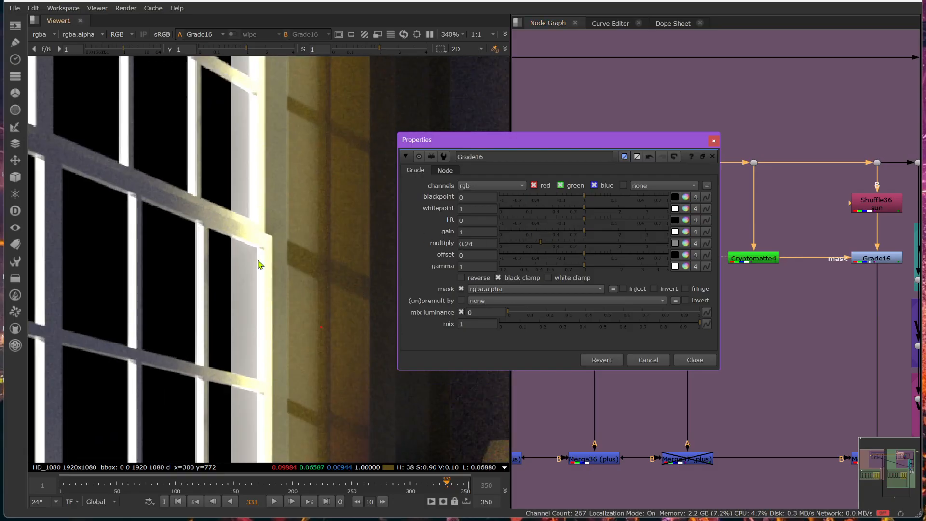
{"action": "scroll", "coordinate": [269, 165], "scroll_direction": "down", "scroll_amount": 5}
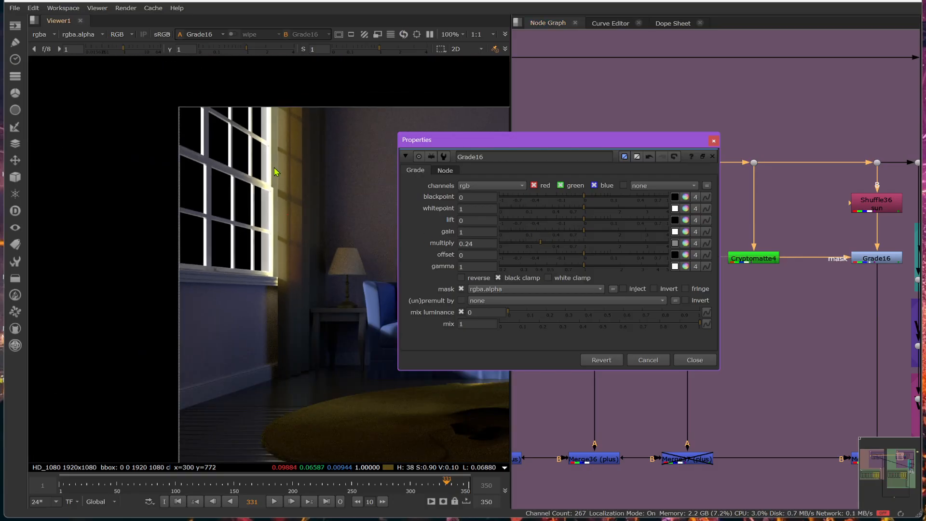
Step: Add windowBottom_geo and windowUppe_geo to Cryptomatte4's matte list and close the Cryptomatte and Grade properties
{"action": "double_click", "coordinate": [759, 261]}
{"action": "key", "text": "1"}
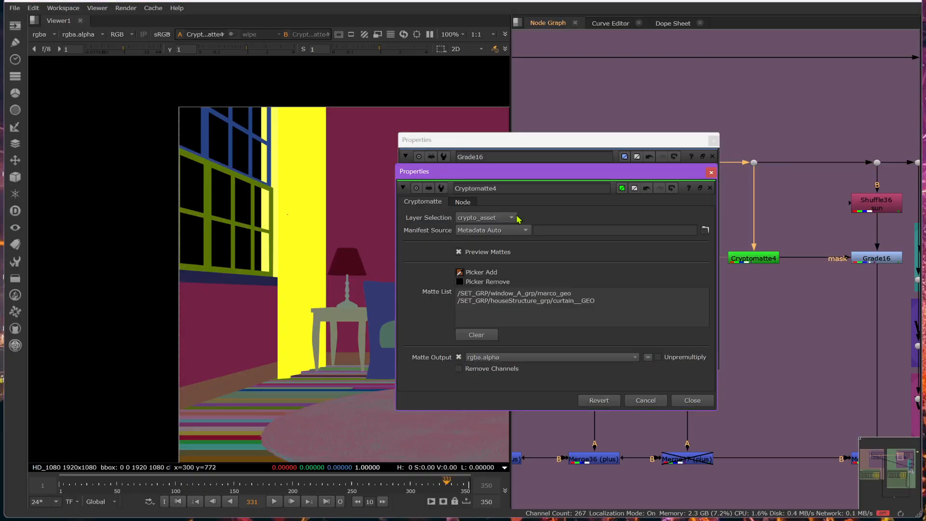
{"action": "left_click", "coordinate": [272, 189], "text": "ctrl"}
{"action": "left_click", "coordinate": [271, 188], "text": "ctrl"}
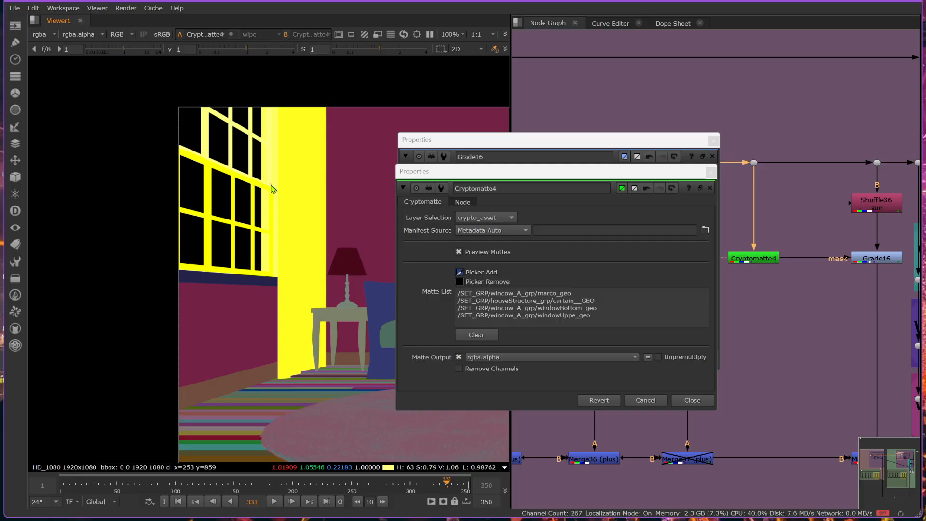
{"action": "left_click", "coordinate": [709, 400]}
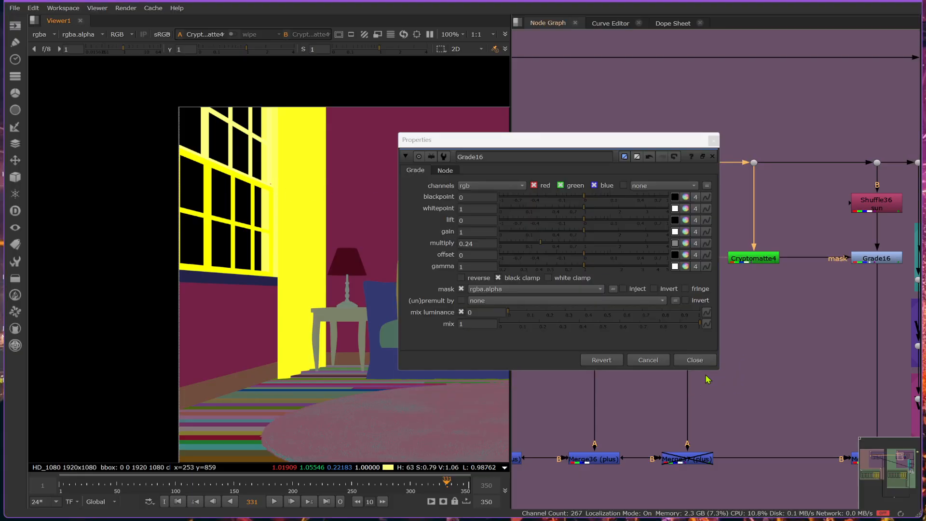
{"action": "left_click", "coordinate": [711, 359]}
Step: View the Cryptomatte and then Grade16, and toggle the Grade off and on to compare the window and curtain
{"action": "left_click", "coordinate": [770, 260]}
{"action": "key", "text": "1"}
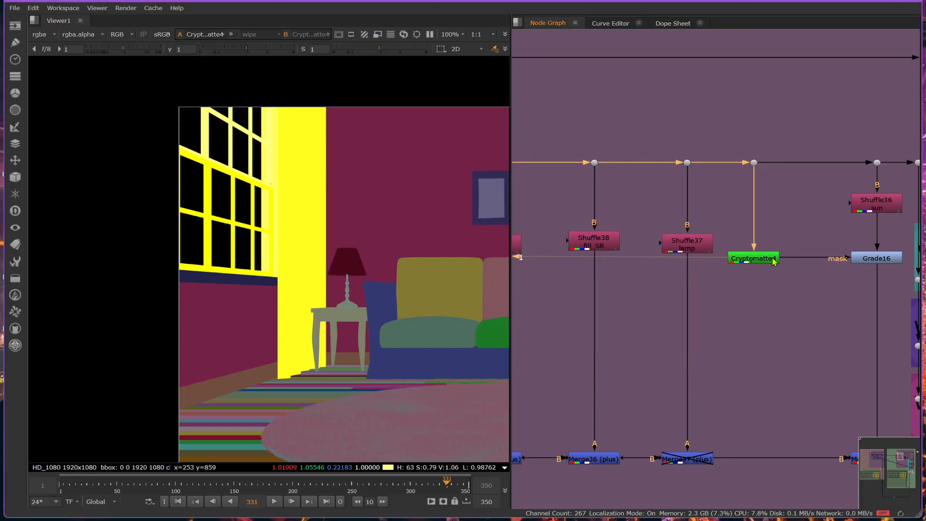
{"action": "left_click", "coordinate": [882, 258]}
{"action": "key", "text": "1"}
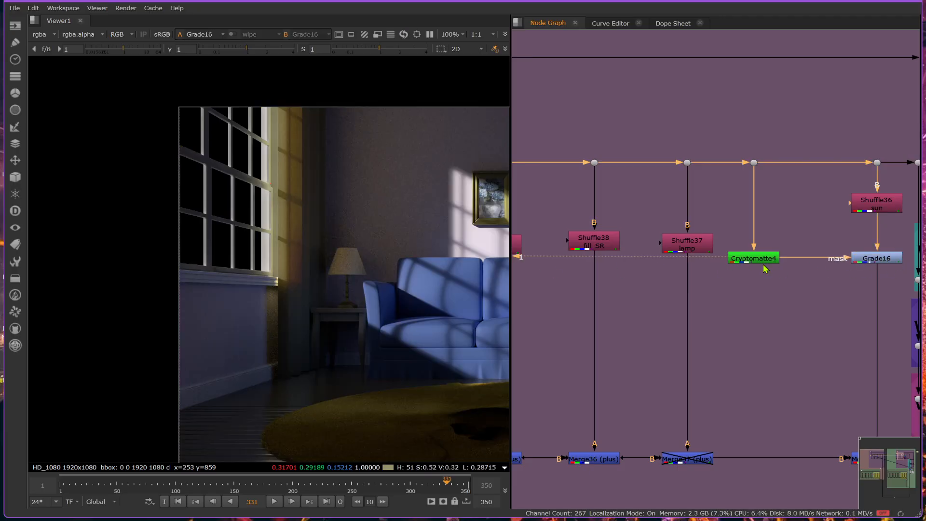
{"action": "left_click", "coordinate": [863, 261]}
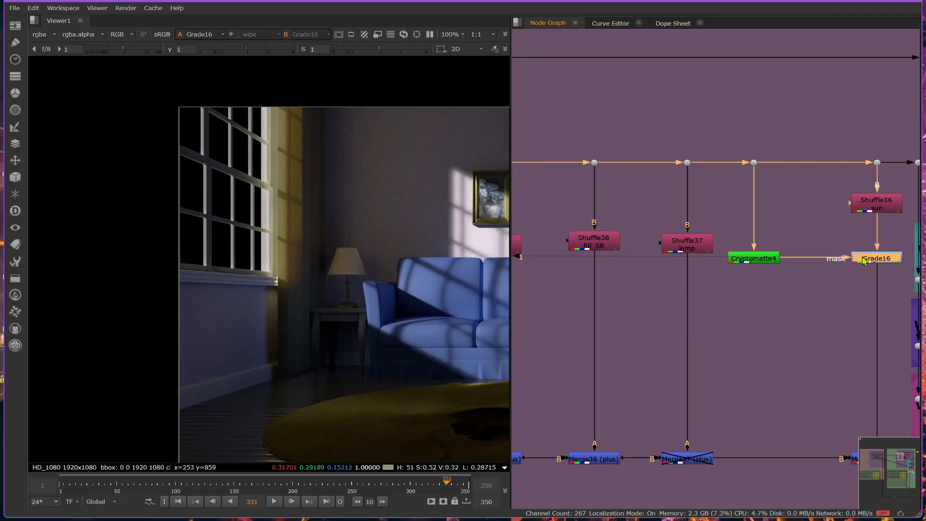
{"action": "key", "text": "d"}
{"action": "key", "text": "d"}
{"action": "key", "text": "d"}
{"action": "key", "text": "d"}
{"action": "key", "text": "d"}
{"action": "key", "text": "d"}
Step: Examine the window sill and curtain edge up close while toggling Grade16 off and on
{"action": "scroll", "coordinate": [251, 304], "scroll_direction": "up", "scroll_amount": 6}
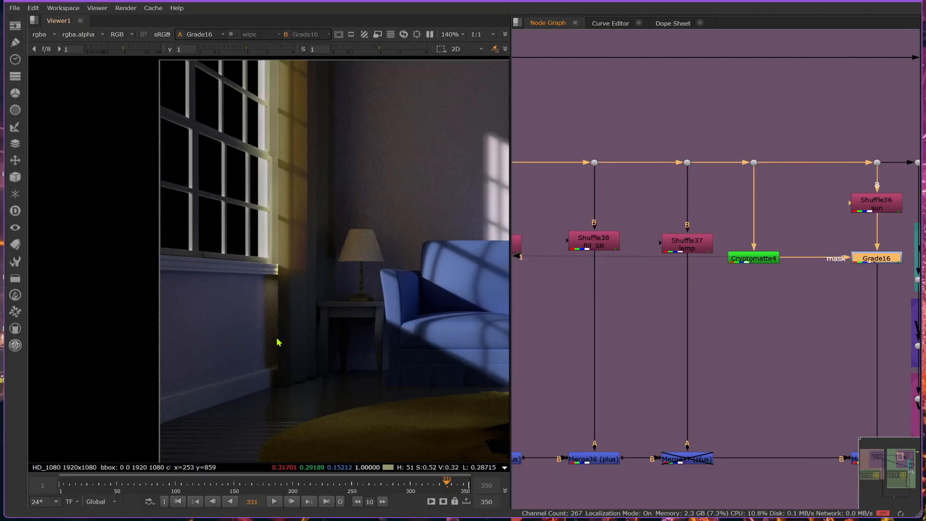
{"action": "scroll", "coordinate": [304, 313], "scroll_direction": "down", "scroll_amount": 4}
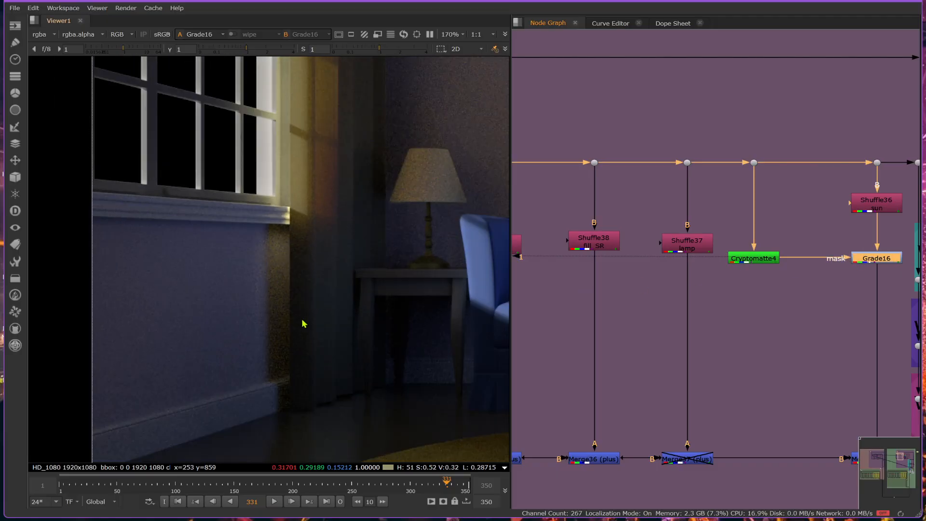
{"action": "scroll", "coordinate": [303, 265], "scroll_direction": "up", "scroll_amount": 3}
{"action": "key", "text": "d"}
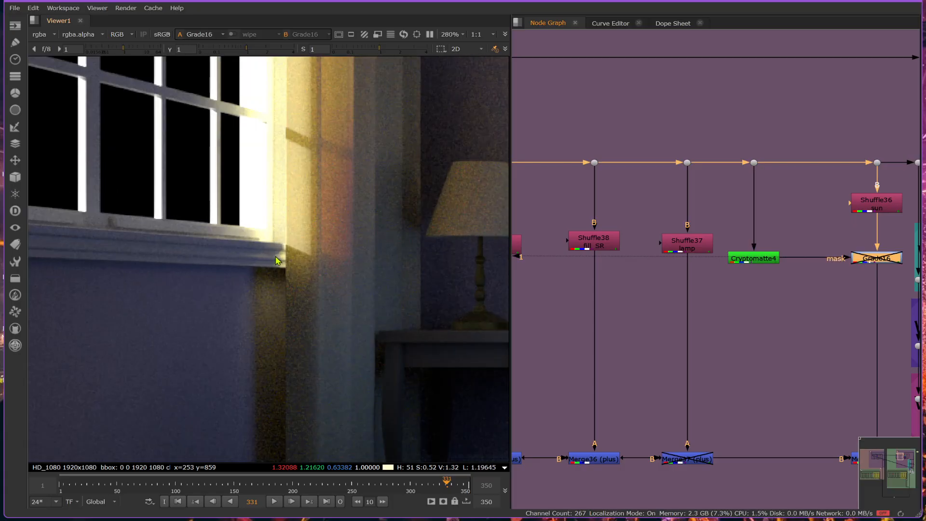
{"action": "key", "text": "d"}
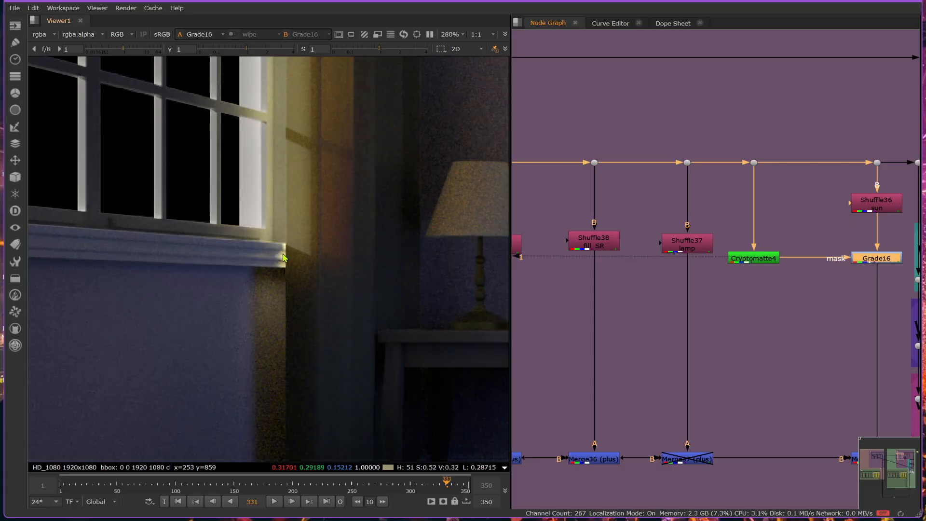
{"action": "key", "text": "d"}
{"action": "key", "text": "d"}
{"action": "scroll", "coordinate": [283, 262], "scroll_direction": "down", "scroll_amount": 1}
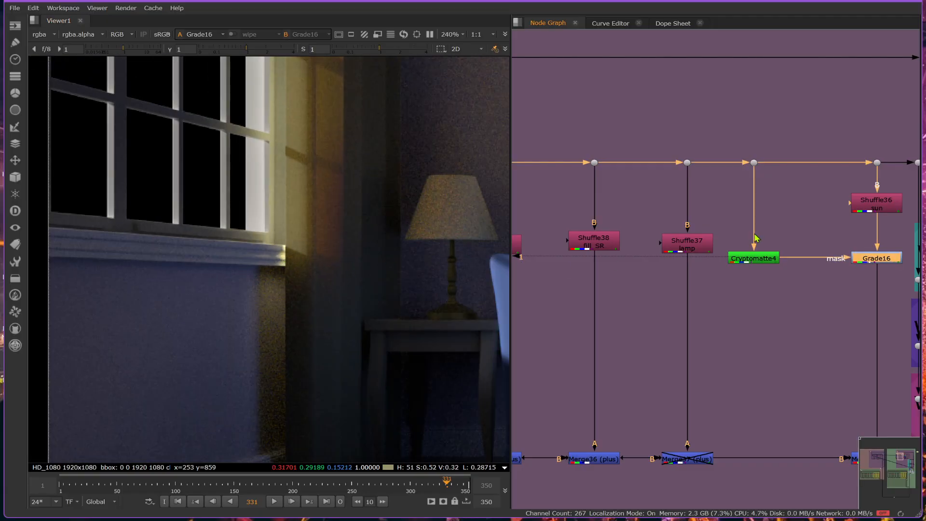
Step: View Cryptomatte4, add the window sill to its matte list, and close its properties
{"action": "left_click", "coordinate": [764, 262]}
{"action": "key", "text": "1"}
{"action": "double_click", "coordinate": [765, 261]}
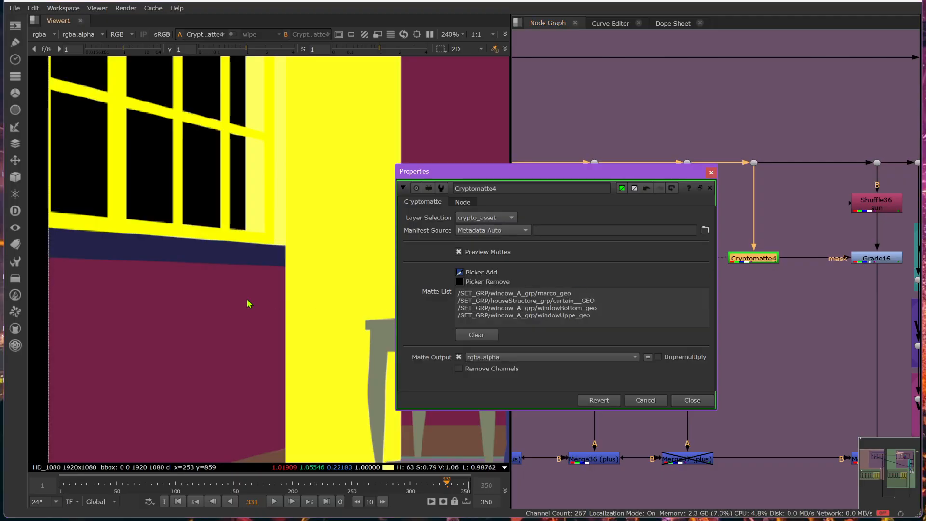
{"action": "left_click", "coordinate": [258, 250], "text": "ctrl"}
{"action": "left_click", "coordinate": [689, 403]}
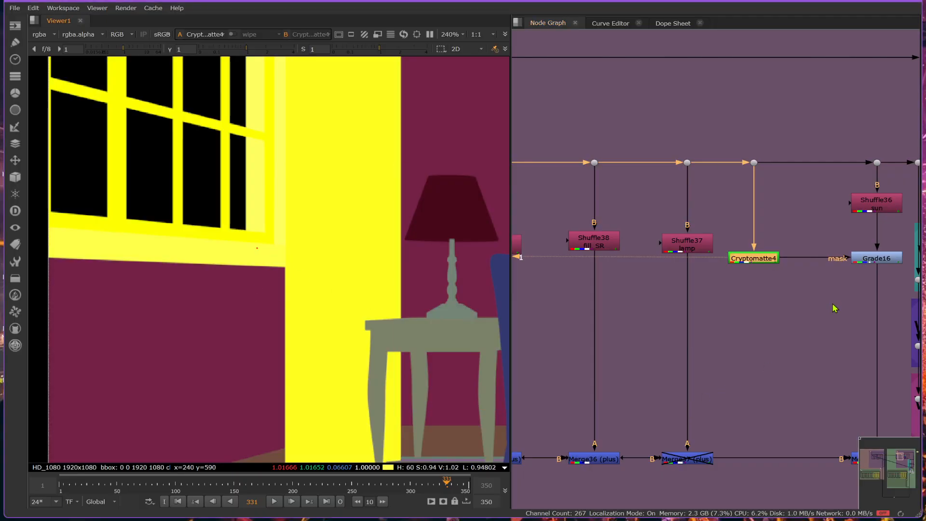
Step: View Grade16 again and compare the whole window area, sill included, with the Grade disabled and enabled
{"action": "left_click", "coordinate": [876, 259]}
{"action": "key", "text": "1"}
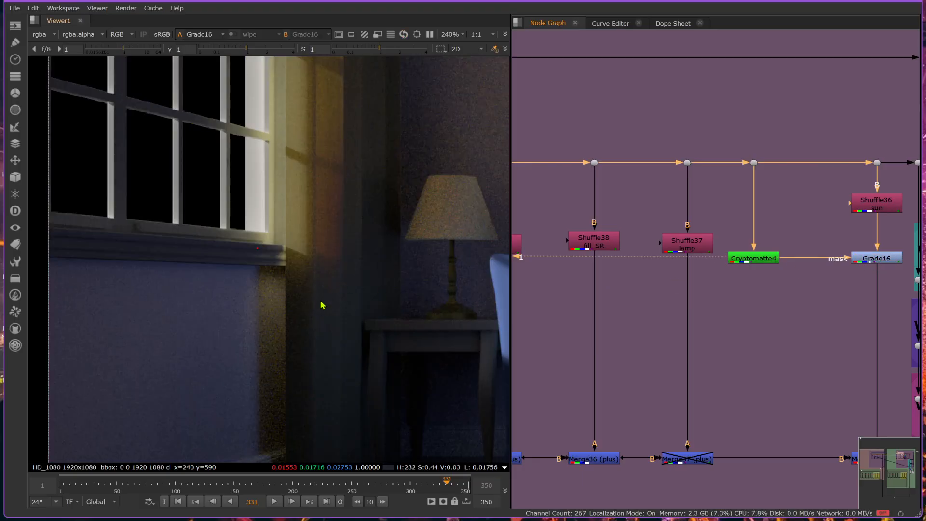
{"action": "scroll", "coordinate": [319, 304], "scroll_direction": "down", "scroll_amount": 4}
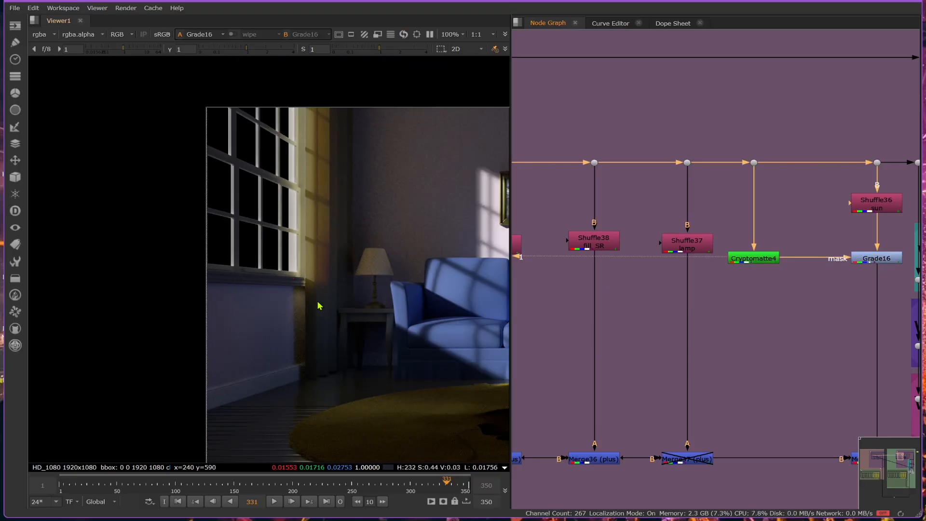
{"action": "left_click", "coordinate": [877, 258]}
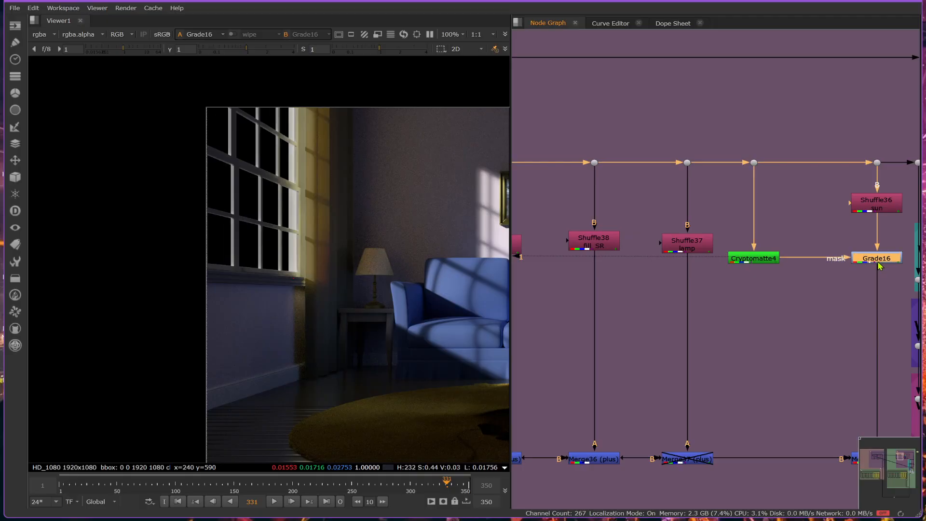
{"action": "key", "text": "d"}
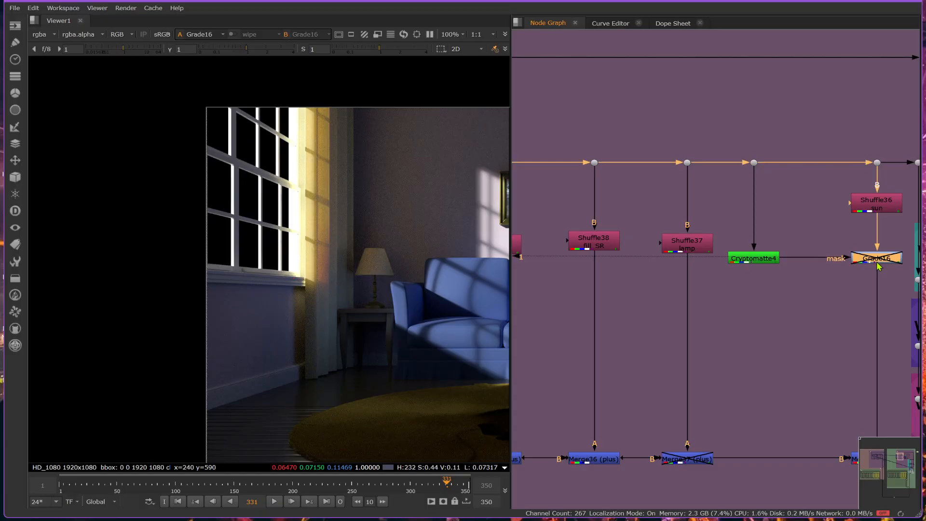
{"action": "key", "text": "d"}
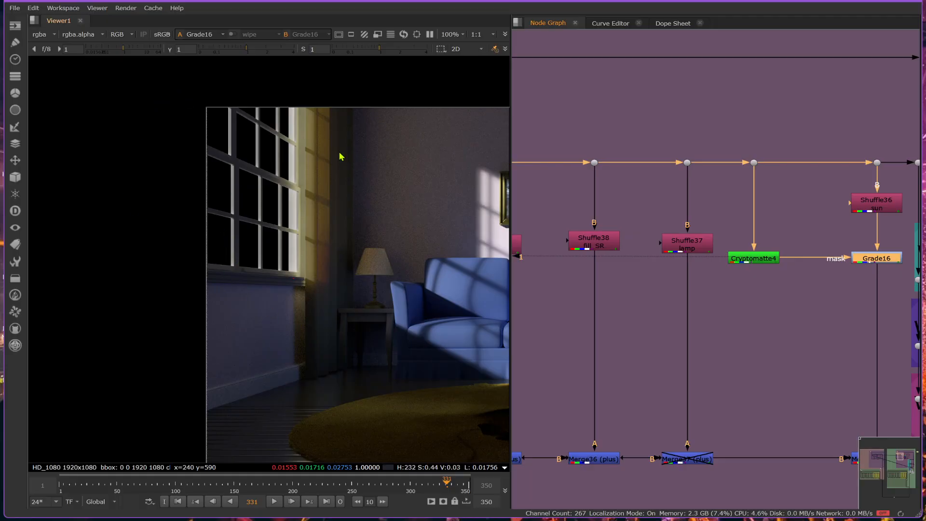
{"action": "key", "text": "d"}
{"action": "key", "text": "d"}
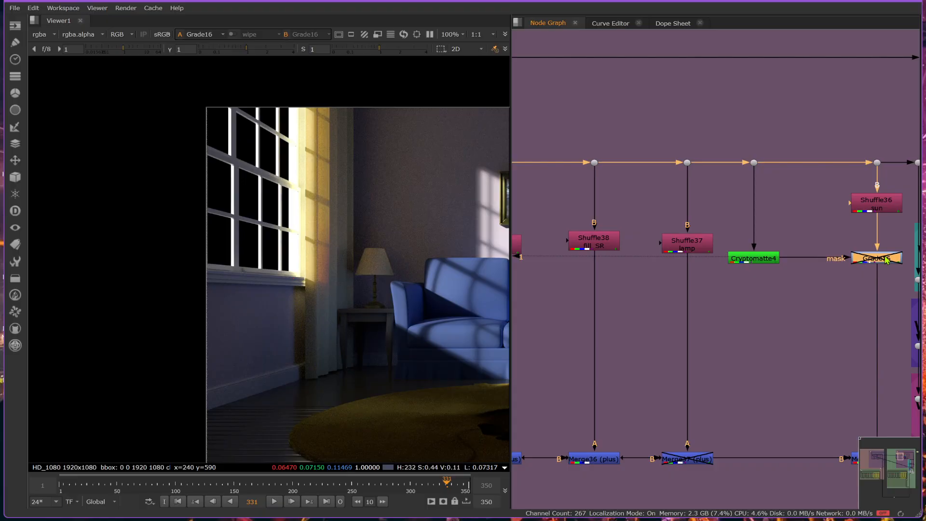
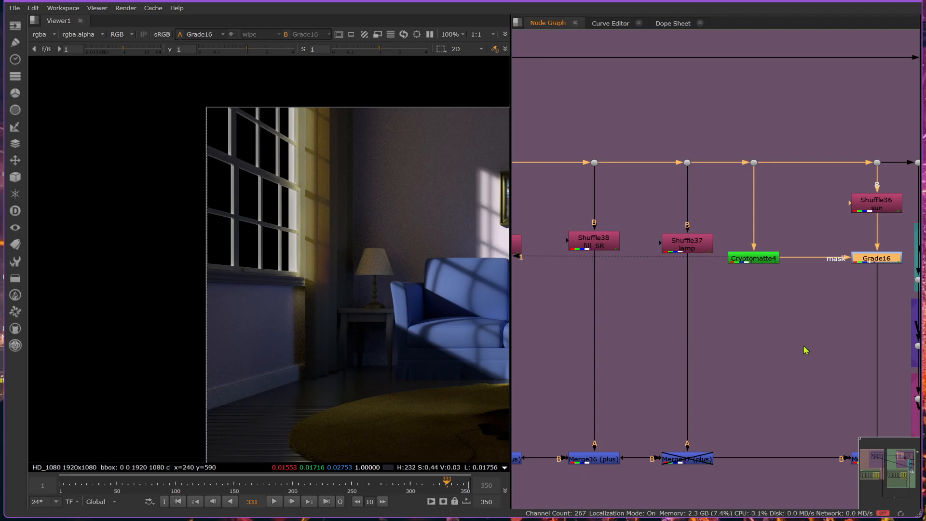
Step: Create a RotoPaint node, draw a narrow closed Bezier around the window frame's edge beside the curtain, and close its properties
{"action": "key", "text": "p"}
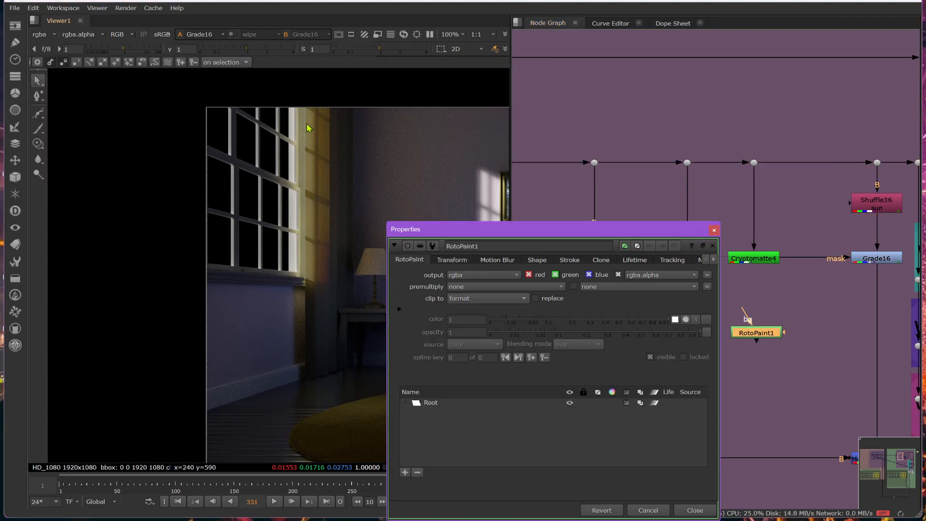
{"action": "left_click", "coordinate": [39, 114]}
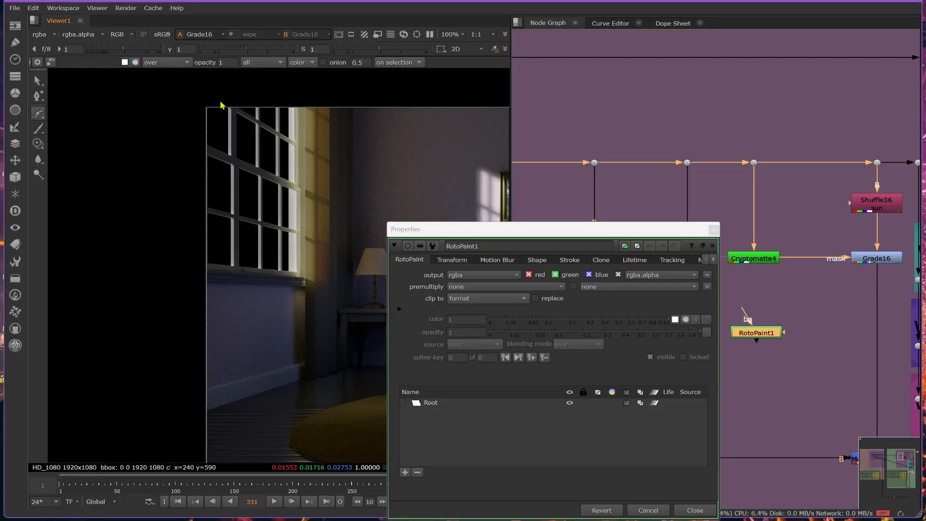
{"action": "left_click", "coordinate": [308, 186]}
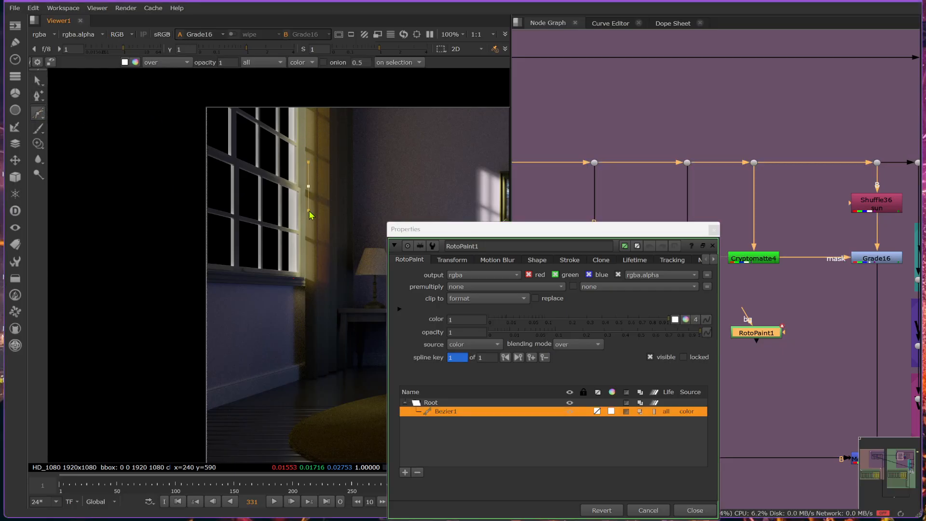
{"action": "left_click_drag", "start_coordinate": [299, 272], "coordinate": [283, 279]}
{"action": "left_click", "coordinate": [282, 145]}
{"action": "left_click", "coordinate": [293, 96]}
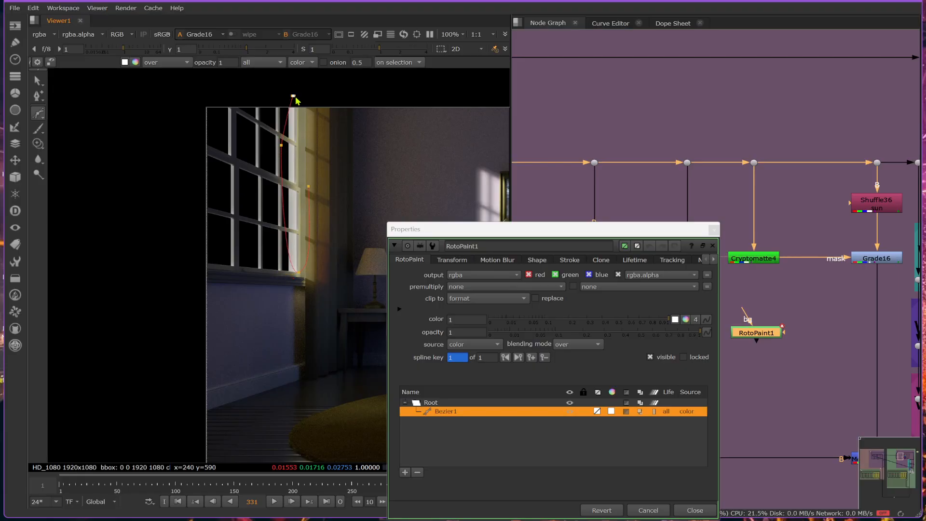
{"action": "left_click_drag", "start_coordinate": [295, 99], "coordinate": [303, 99]}
{"action": "key", "text": "q"}
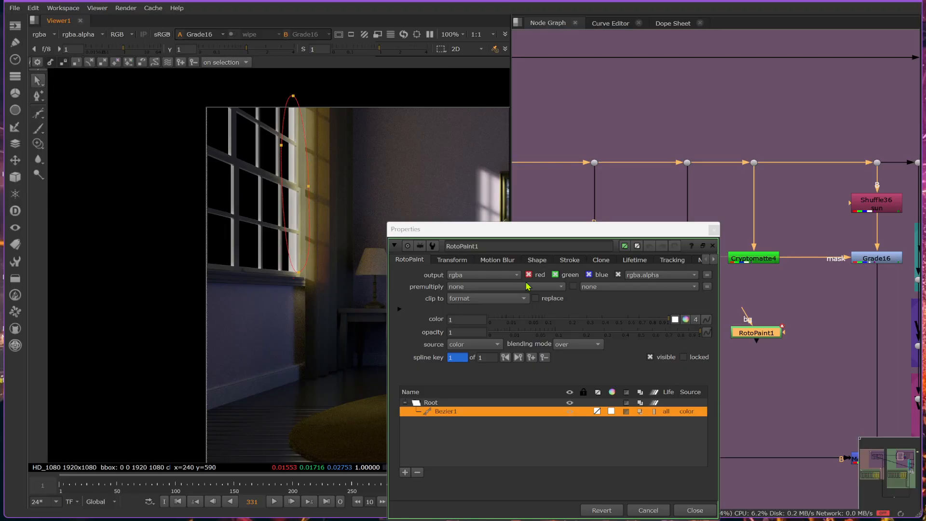
{"action": "left_click", "coordinate": [714, 230]}
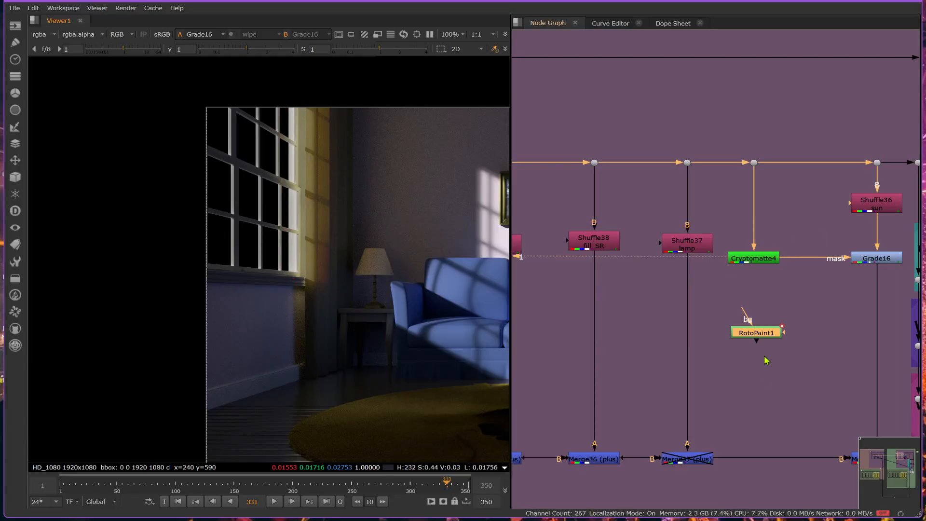
Step: Place RotoPaint1 just below Cryptomatte4, attach a Blur node after it, and close the Blur's properties
{"action": "left_click_drag", "start_coordinate": [767, 339], "coordinate": [758, 299]}
{"action": "key", "text": "b"}
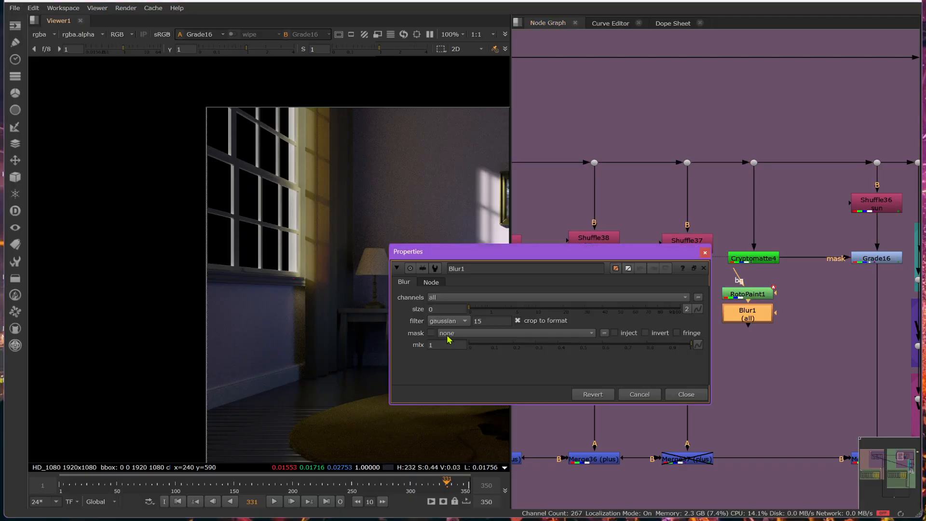
{"action": "left_click", "coordinate": [696, 396]}
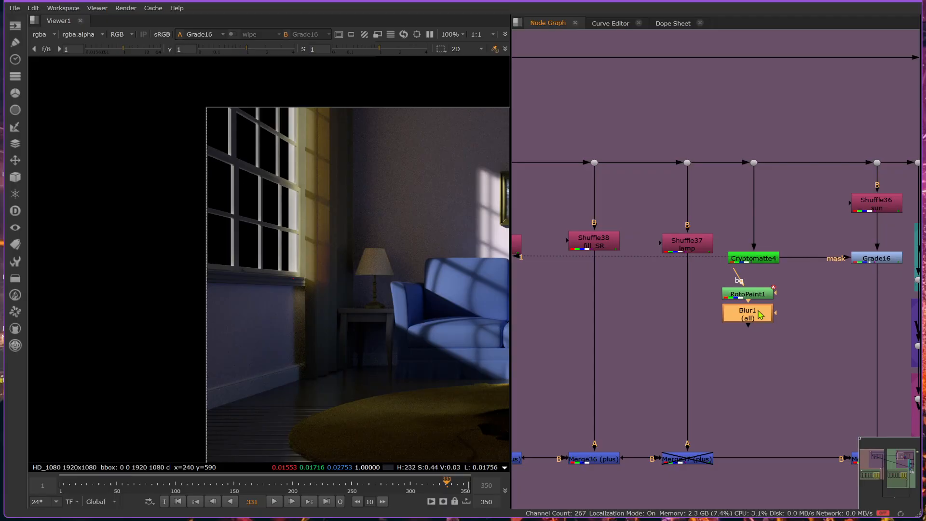
Step: Check the alpha of Cryptomatte4 and of Grade16, and return to the Grade's colour view
{"action": "middle_click_drag", "start_coordinate": [810, 308], "coordinate": [818, 248]}
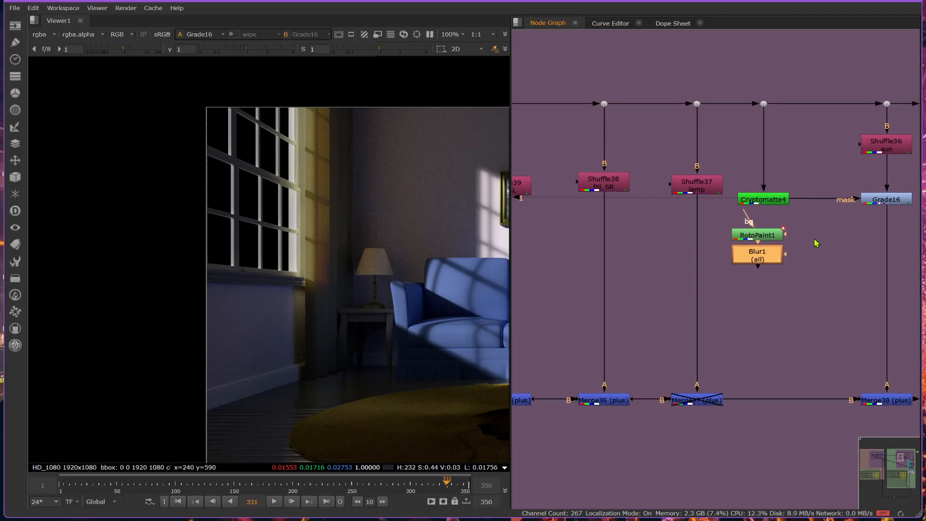
{"action": "left_click", "coordinate": [777, 197]}
{"action": "key", "text": "1"}
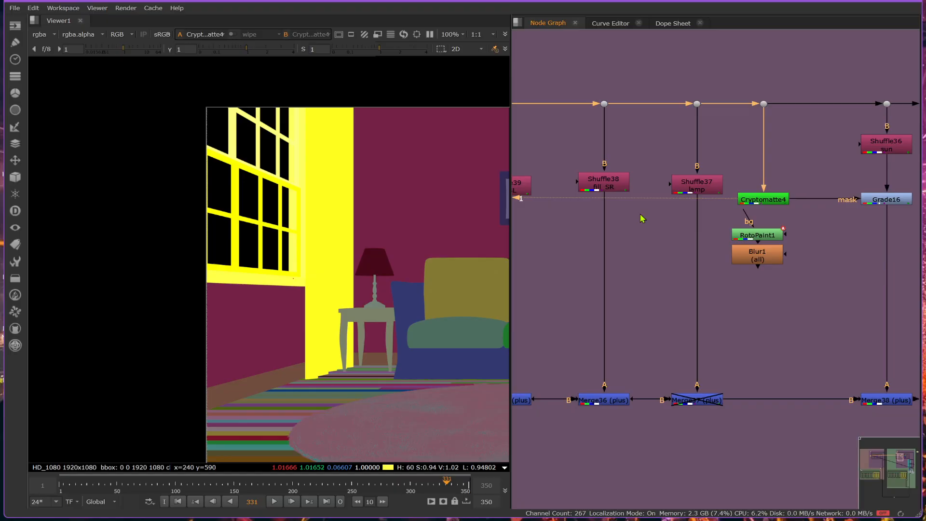
{"action": "key", "text": "a"}
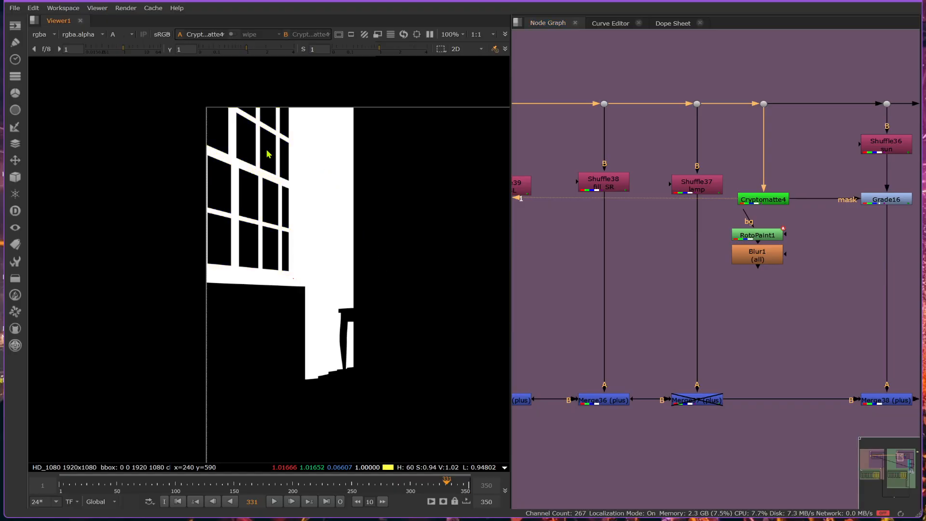
{"action": "left_click", "coordinate": [893, 200]}
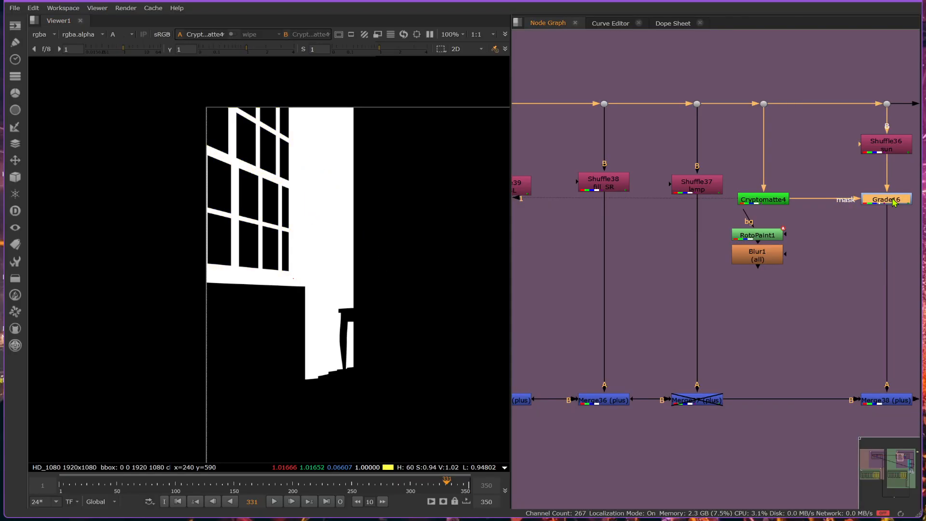
{"action": "key", "text": "1"}
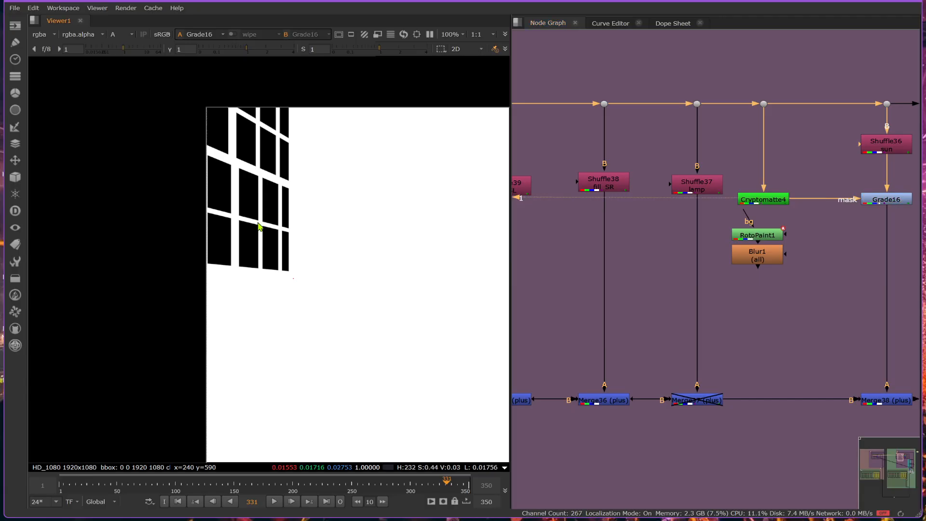
{"action": "key", "text": "a"}
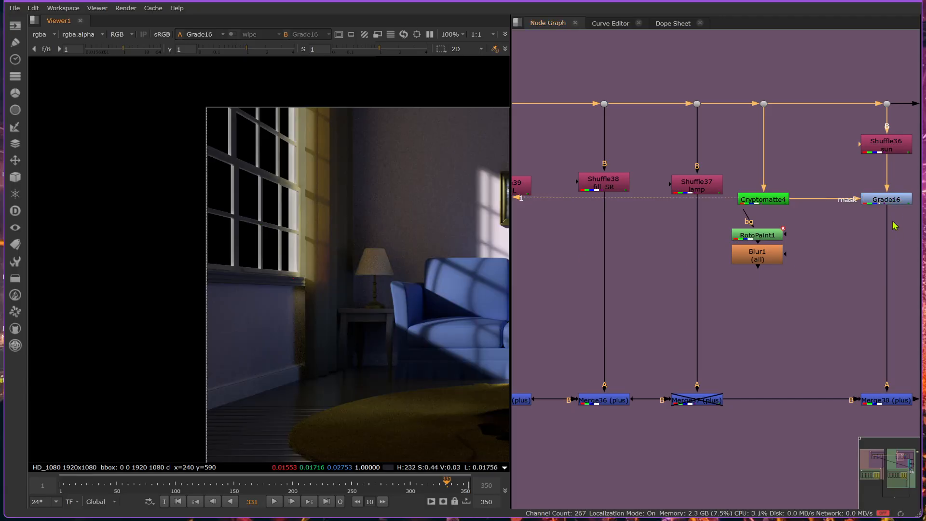
{"action": "left_click", "coordinate": [896, 200]}
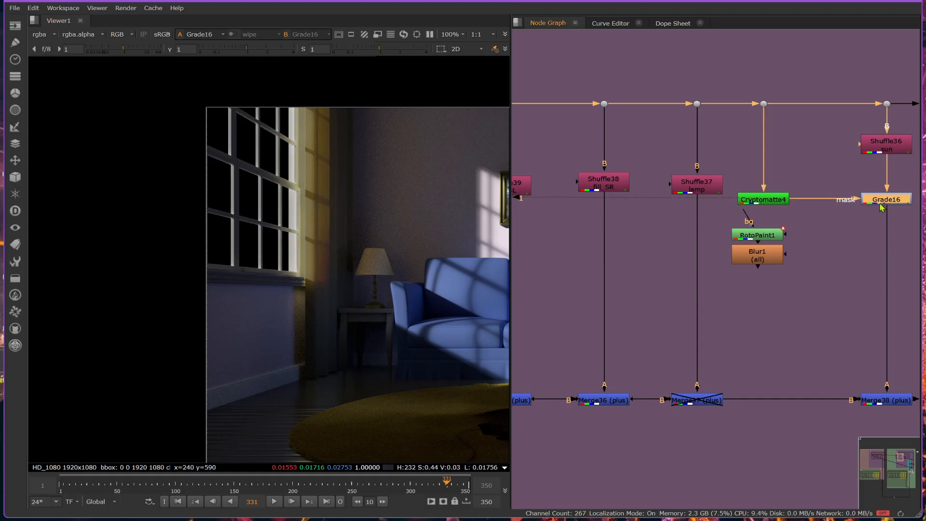
Step: Move RotoPaint1 and Blur1 together to the space below Grade16's mask connection and review the roto shape, closing its properties
{"action": "left_click", "coordinate": [764, 198]}
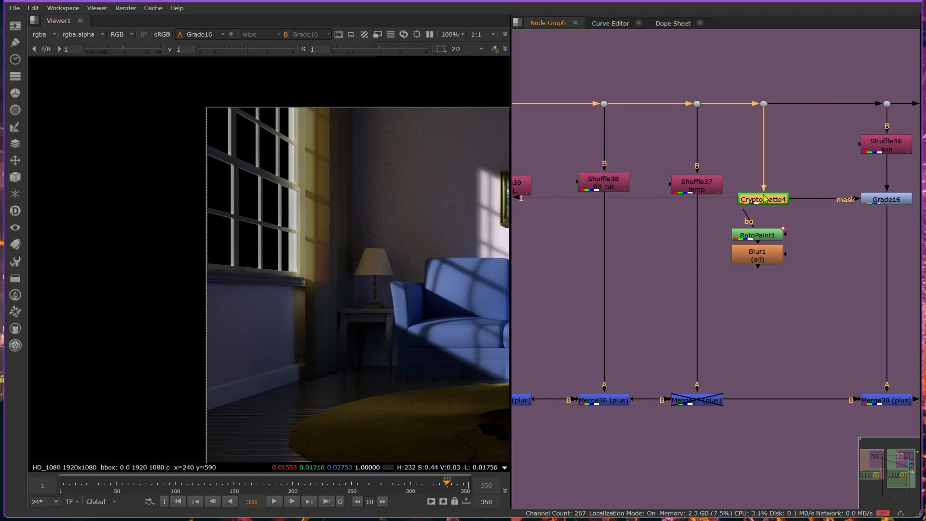
{"action": "left_click_drag", "start_coordinate": [714, 221], "coordinate": [814, 284]}
{"action": "left_click_drag", "start_coordinate": [765, 260], "coordinate": [844, 286]}
{"action": "left_click", "coordinate": [779, 199]}
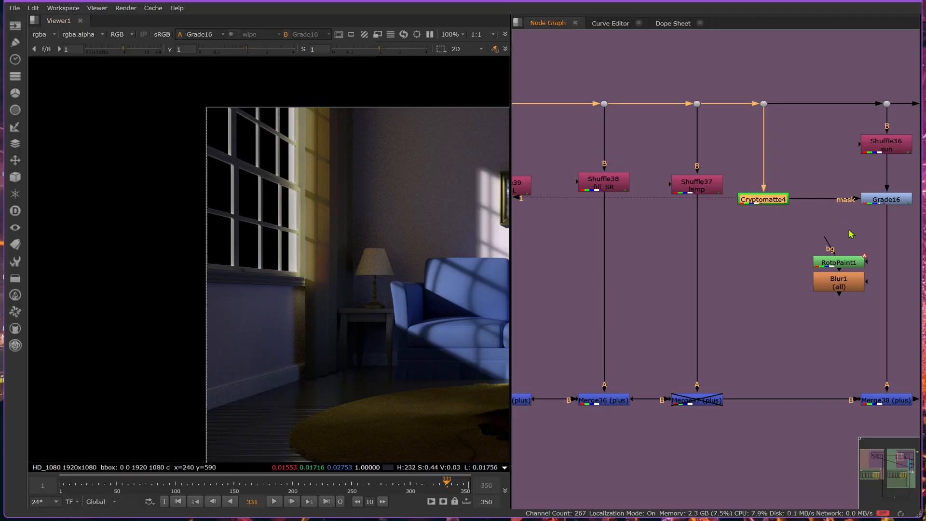
{"action": "double_click", "coordinate": [839, 262]}
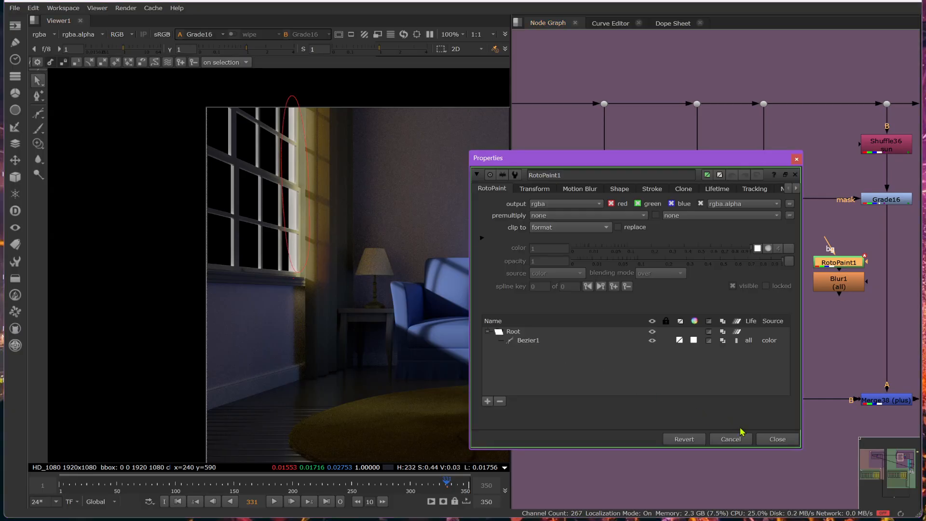
{"action": "left_click", "coordinate": [778, 439]}
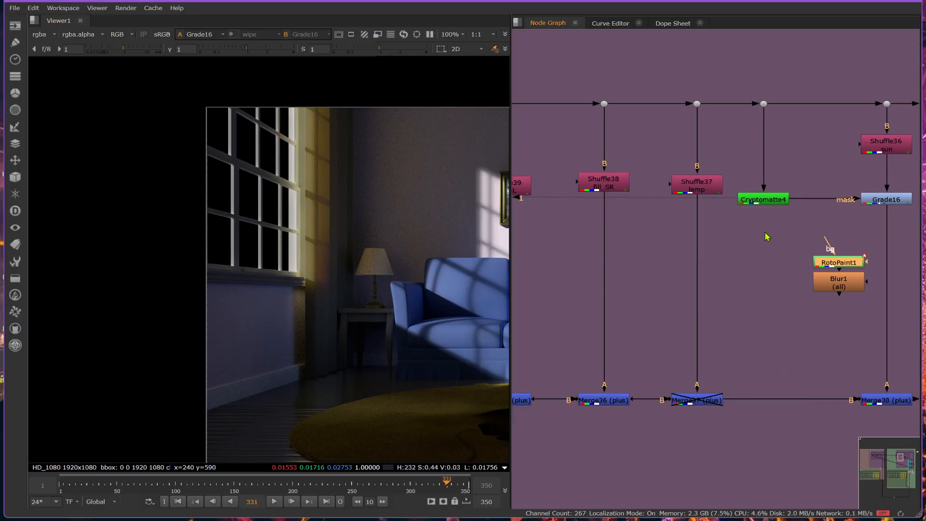
Step: View Cryptomatte4 and display its alpha channel
{"action": "left_click", "coordinate": [763, 196]}
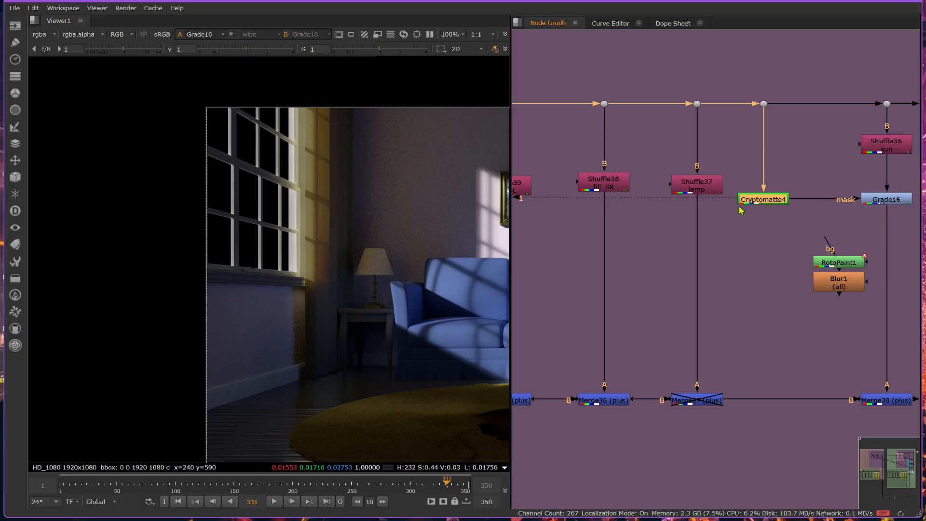
{"action": "key", "text": "1"}
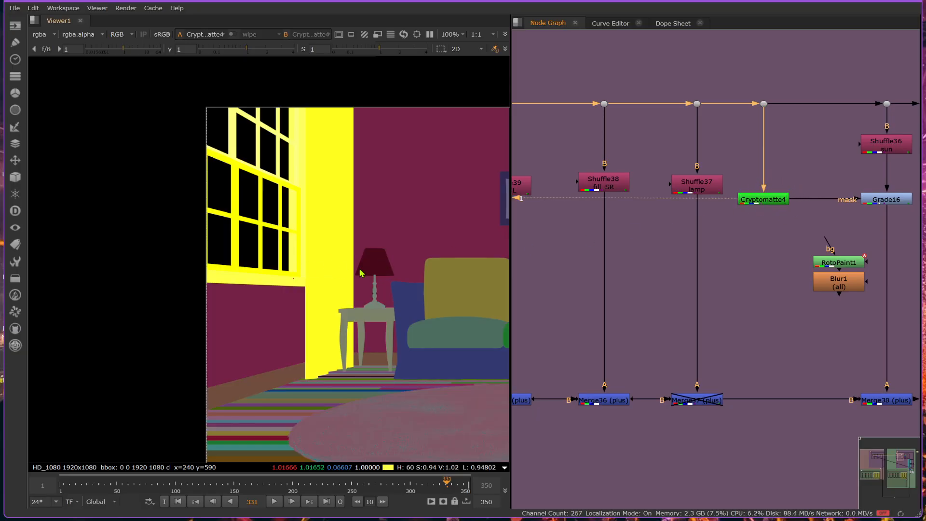
{"action": "key", "text": "a"}
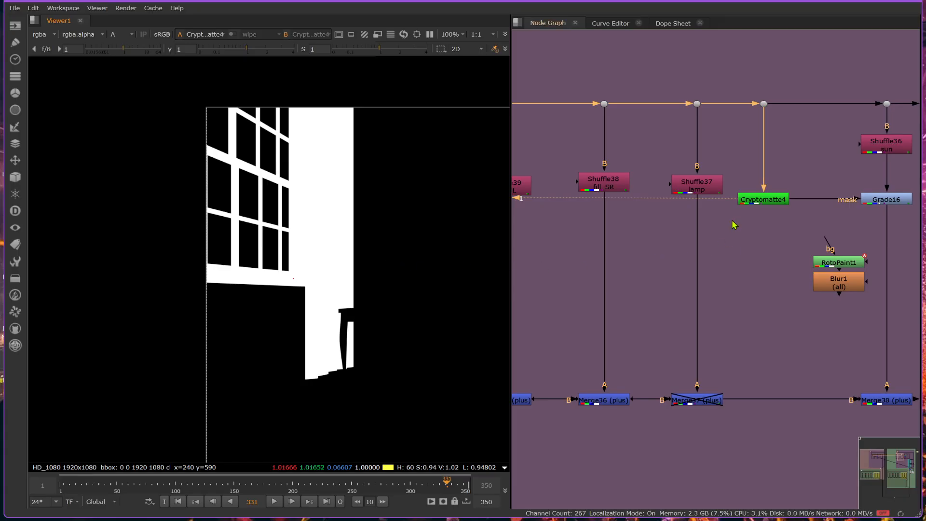
Step: Insert a Grade node between Cryptomatte4 and Grade16's mask input, and set its channels to all
{"action": "left_click", "coordinate": [773, 201]}
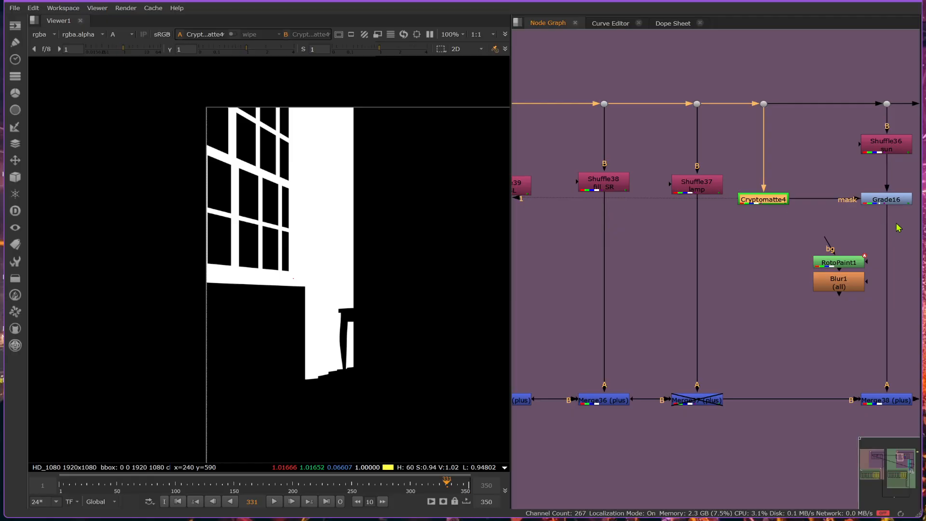
{"action": "key", "text": "g"}
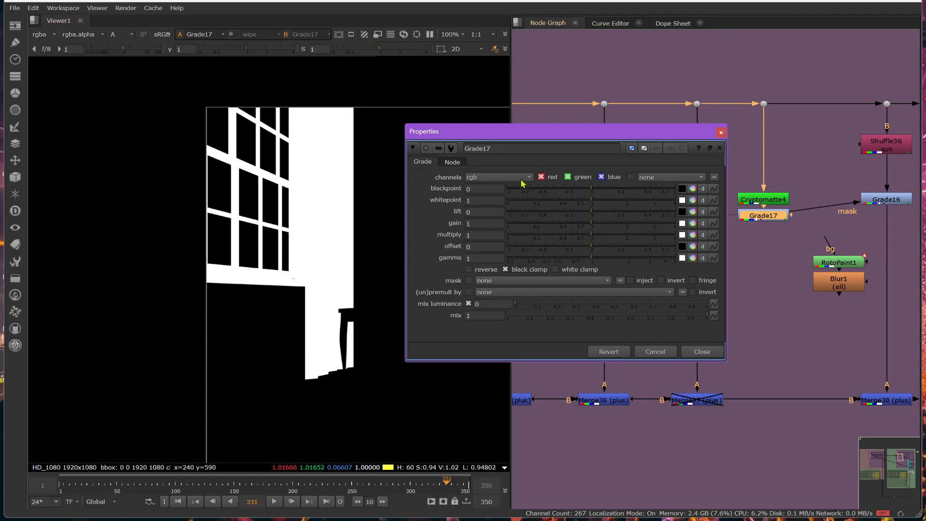
{"action": "left_click", "coordinate": [642, 180]}
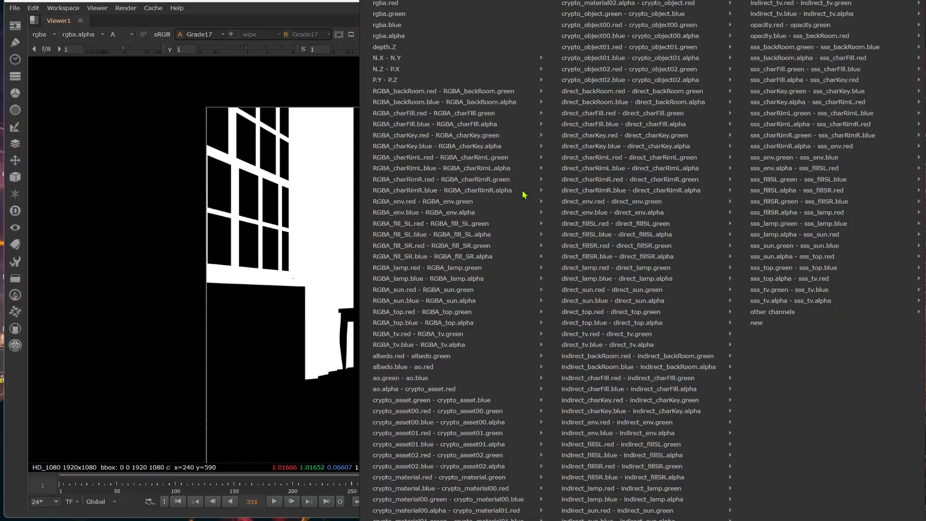
{"action": "left_click", "coordinate": [102, 103]}
{"action": "left_click", "coordinate": [506, 178]}
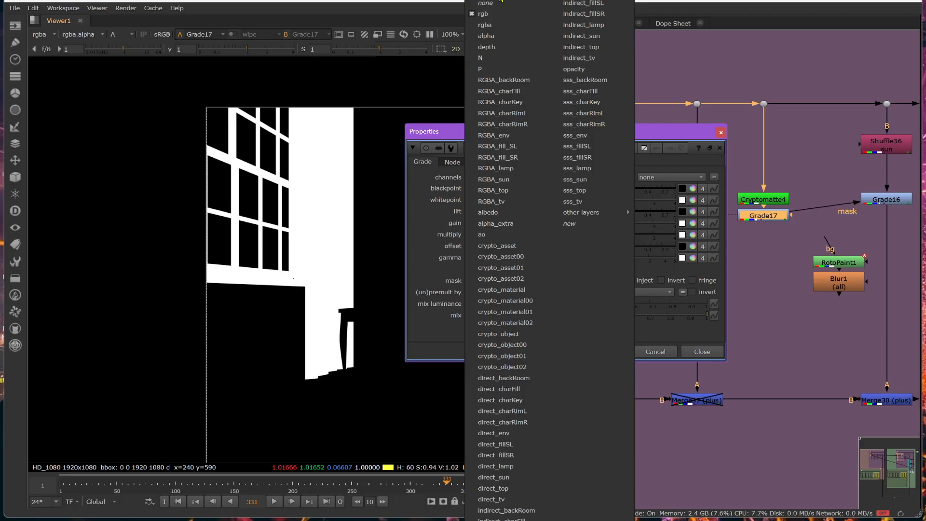
{"action": "left_click", "coordinate": [500, 2]}
{"action": "left_click", "coordinate": [471, 177]}
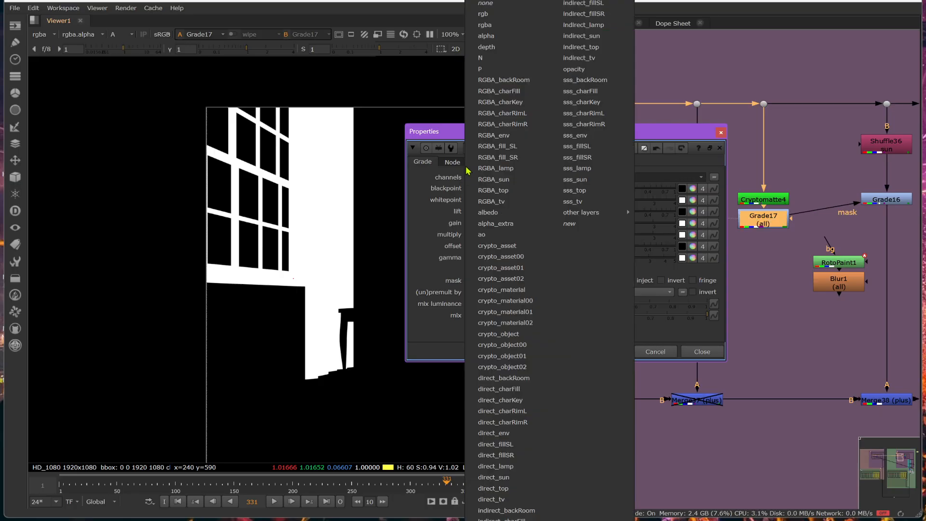
{"action": "left_click", "coordinate": [482, 9]}
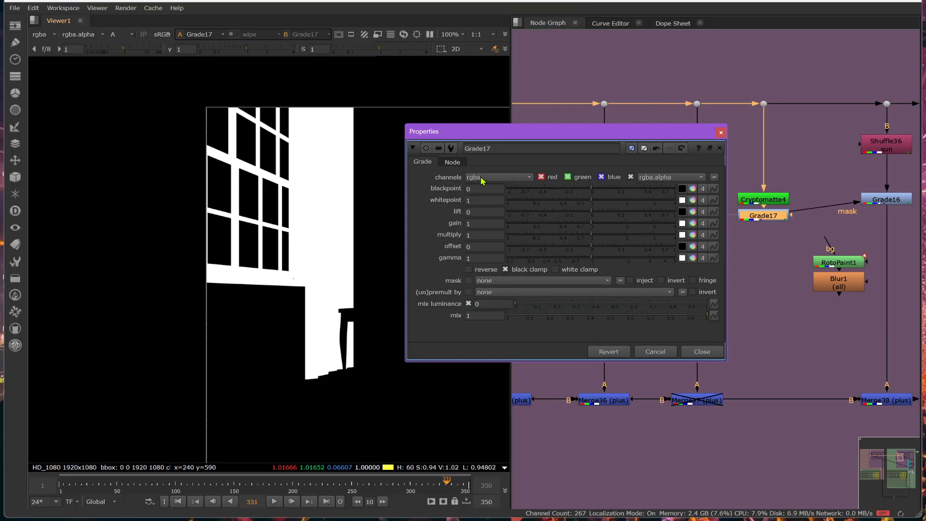
{"action": "left_click", "coordinate": [482, 178]}
{"action": "left_click", "coordinate": [489, 2]}
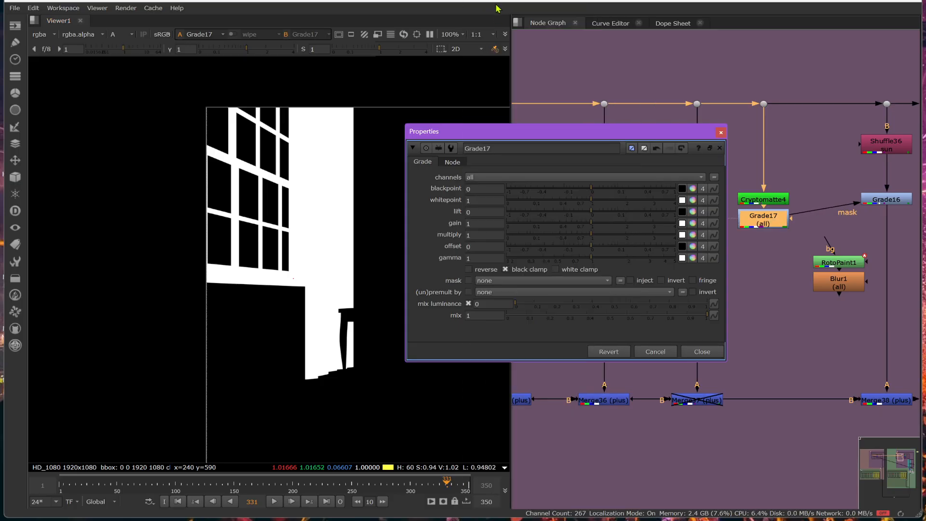
Step: Set Grade17's multiply to 0, move Grade16 down beside it, and view Grade16 in colour
{"action": "left_click_drag", "start_coordinate": [583, 236], "coordinate": [501, 233]}
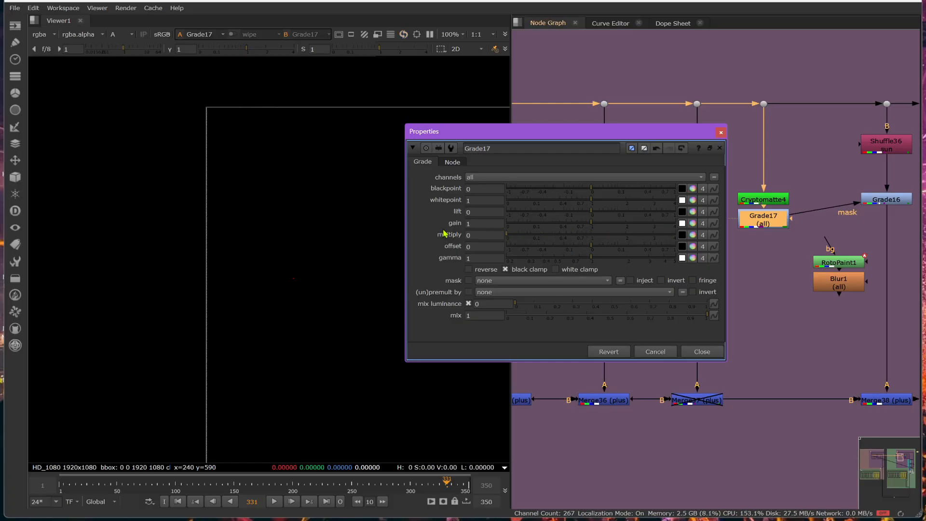
{"action": "left_click_drag", "start_coordinate": [874, 202], "coordinate": [874, 228]}
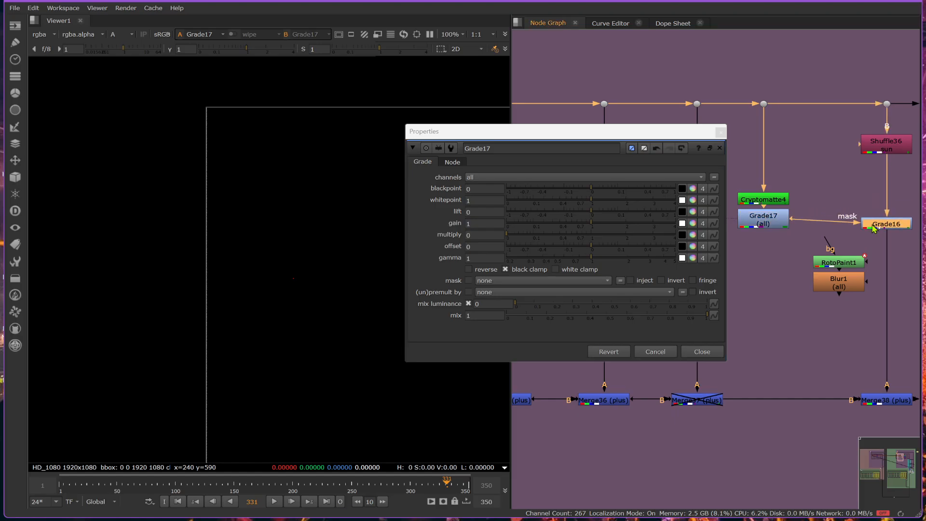
{"action": "key", "text": "1"}
{"action": "key", "text": "a"}
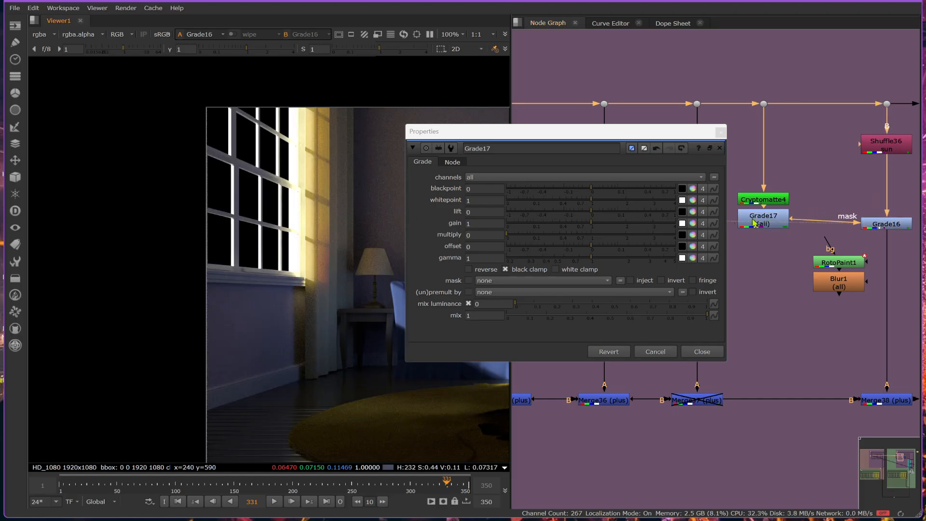
Step: Compare the sun pass with Grade17 disabled and enabled, leaving the node enabled
{"action": "left_click", "coordinate": [757, 219]}
{"action": "key", "text": "d"}
{"action": "key", "text": "d"}
{"action": "key", "text": "d"}
{"action": "key", "text": "d"}
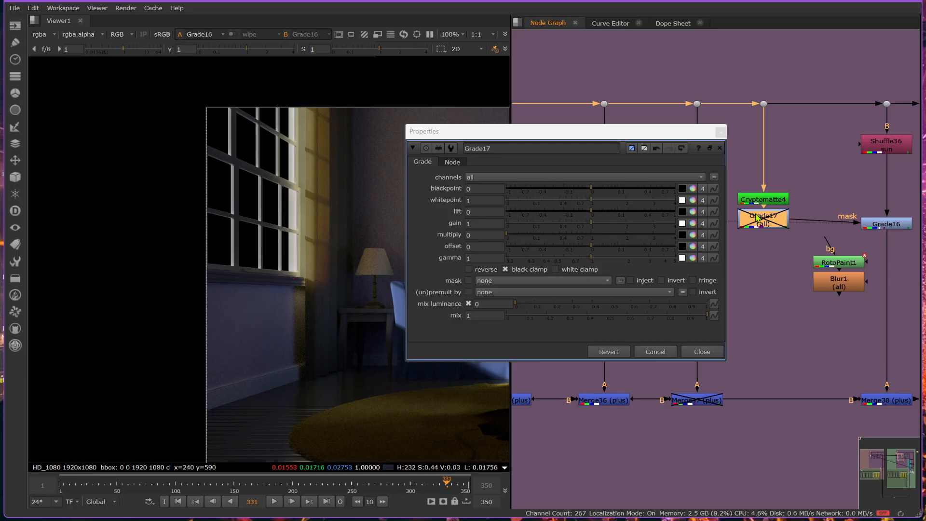
{"action": "key", "text": "d"}
{"action": "key", "text": "d"}
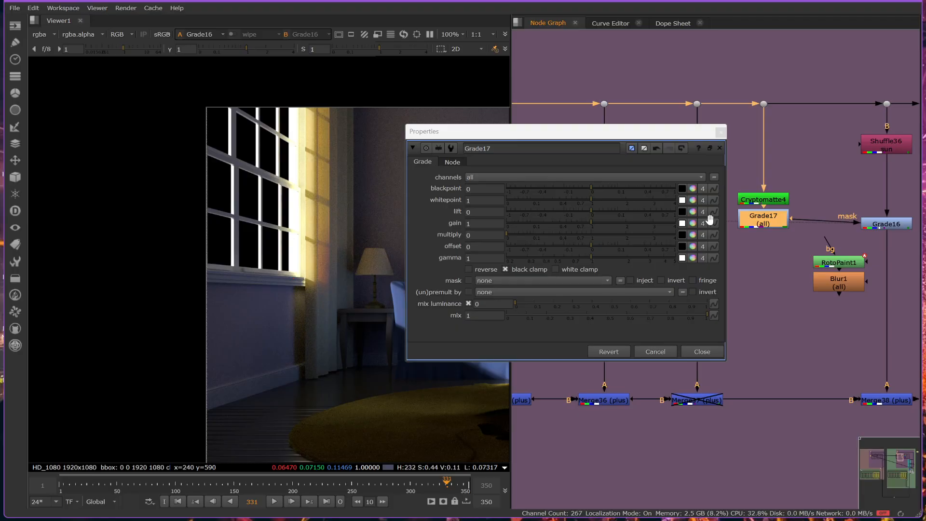
Step: Set Grade17's multiply to 0.24, align Grade16 level with it, and raise Cryptomatte4 slightly above it
{"action": "left_click", "coordinate": [557, 239]}
{"action": "mouse_move", "coordinate": [557, 236]}
{"action": "left_mouse_down"}
{"action": "mouse_move", "coordinate": [512, 239]}
{"action": "mouse_move", "coordinate": [579, 237]}
{"action": "mouse_move", "coordinate": [549, 237]}
{"action": "left_mouse_up"}
{"action": "left_click_drag", "start_coordinate": [887, 224], "coordinate": [887, 220]}
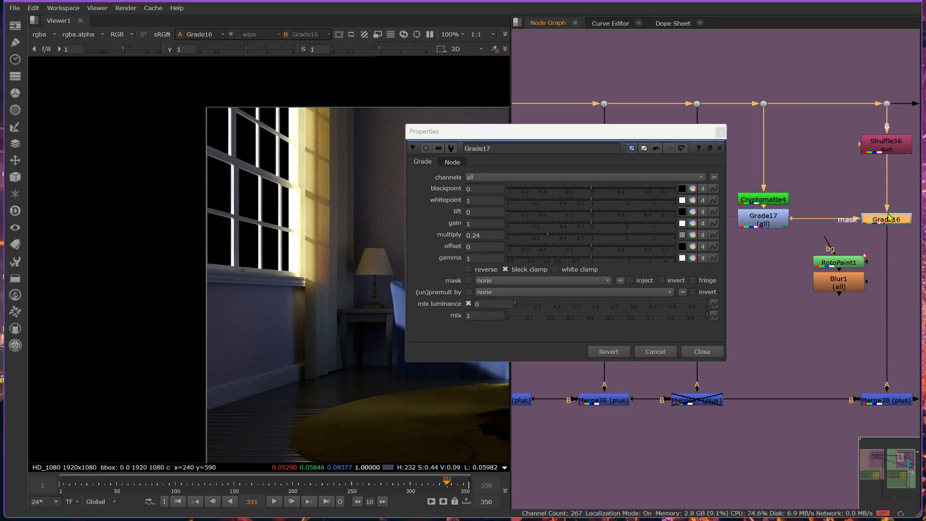
{"action": "left_click", "coordinate": [773, 202]}
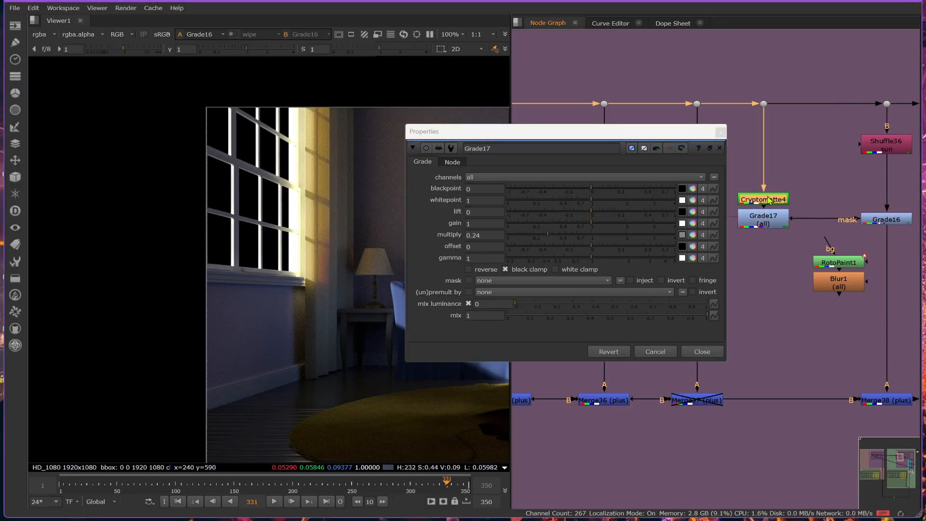
{"action": "left_click_drag", "start_coordinate": [768, 199], "coordinate": [768, 195]}
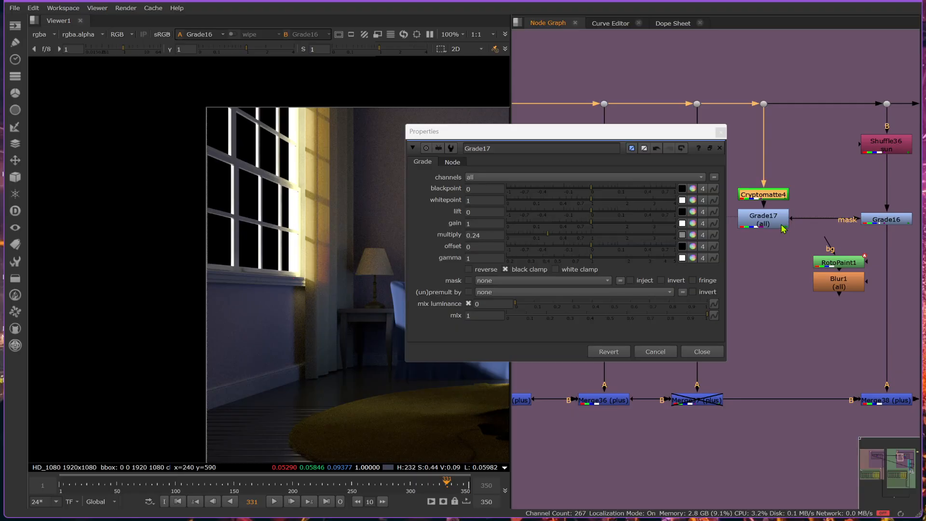
Step: Connect Grade17's mask input to Blur1 and set Grade17's multiply to 1
{"action": "left_click_drag", "start_coordinate": [785, 225], "coordinate": [837, 263]}
{"action": "left_click_drag", "start_coordinate": [777, 254], "coordinate": [775, 218]}
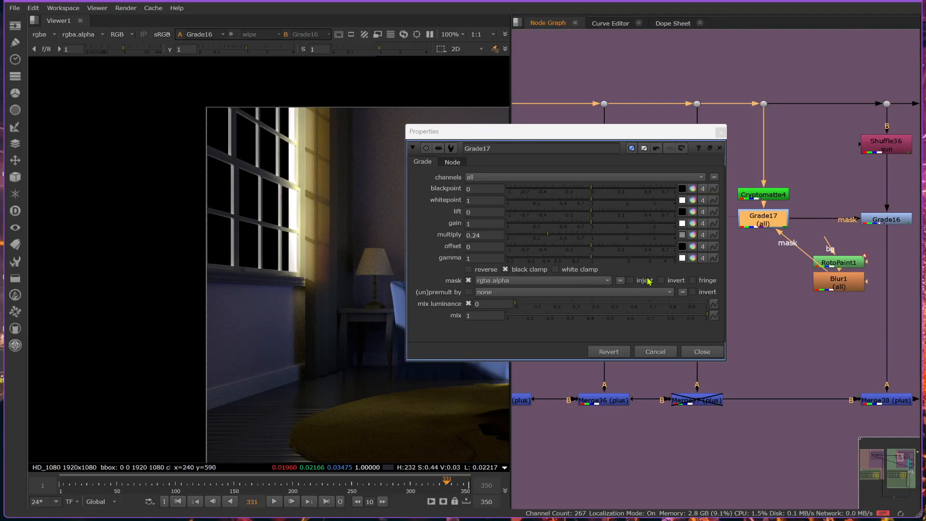
{"action": "mouse_move", "coordinate": [592, 238]}
{"action": "left_mouse_down"}
{"action": "mouse_move", "coordinate": [648, 234]}
{"action": "mouse_move", "coordinate": [593, 237]}
{"action": "left_mouse_up"}
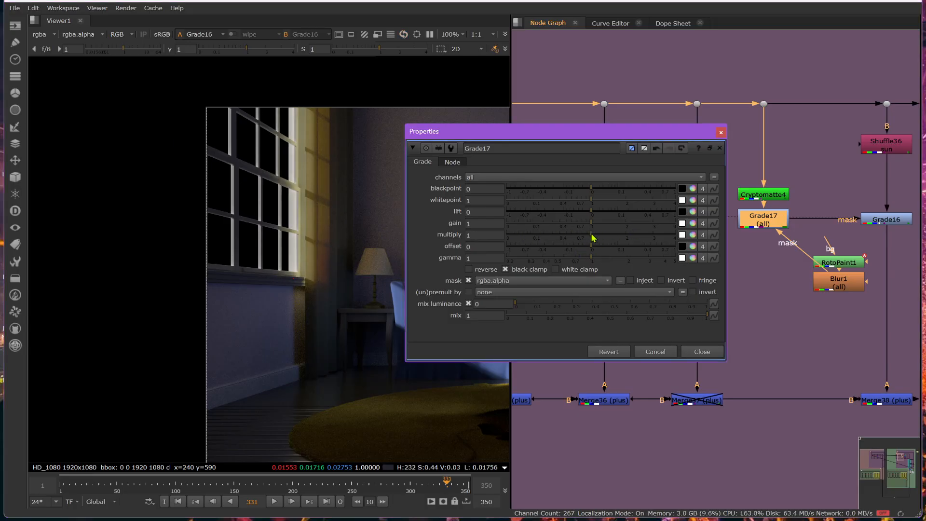
Step: View Blur1's soft roto matte with the RotoPaint1 shape overlaid, and close both open properties windows
{"action": "double_click", "coordinate": [850, 262]}
{"action": "left_click", "coordinate": [855, 288]}
{"action": "key", "text": "1"}
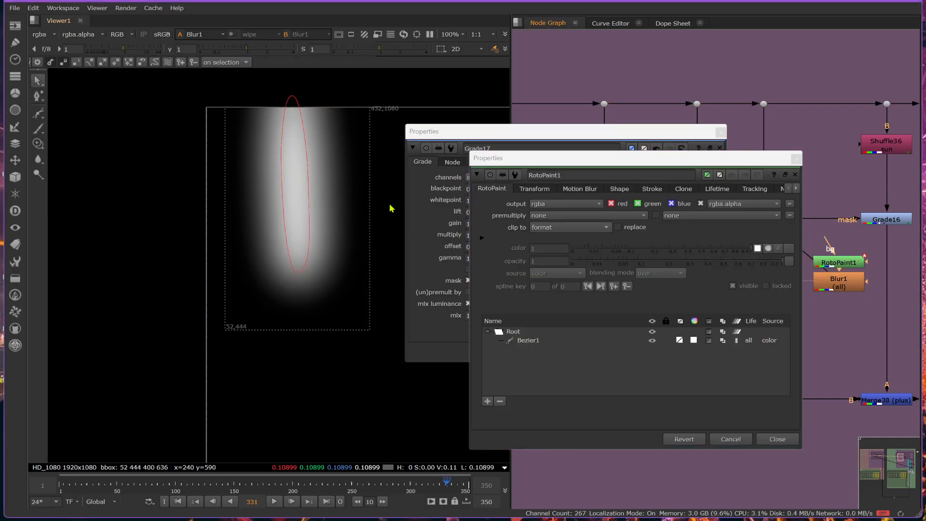
{"action": "left_click", "coordinate": [777, 439]}
{"action": "left_click", "coordinate": [701, 352]}
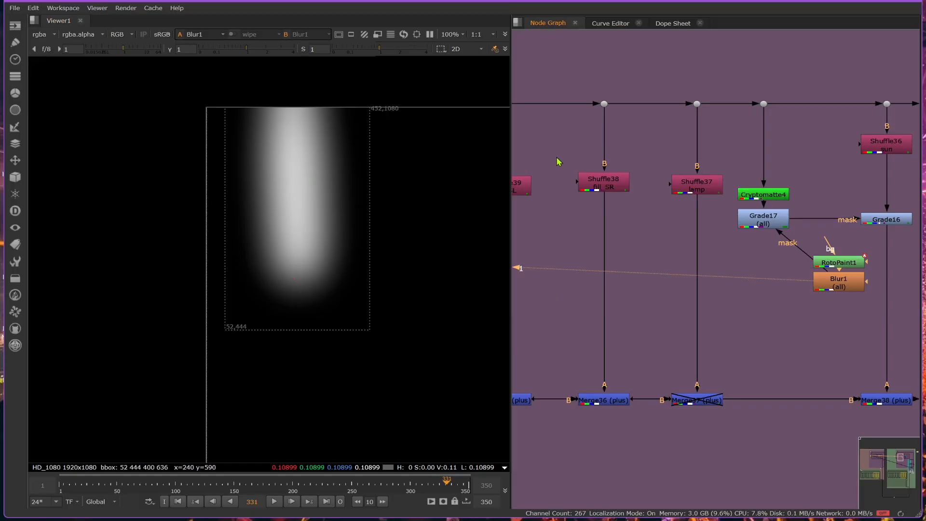
Step: View Grade17's alpha channel and set its multiply to 0
{"action": "left_click", "coordinate": [774, 221]}
{"action": "key", "text": "1"}
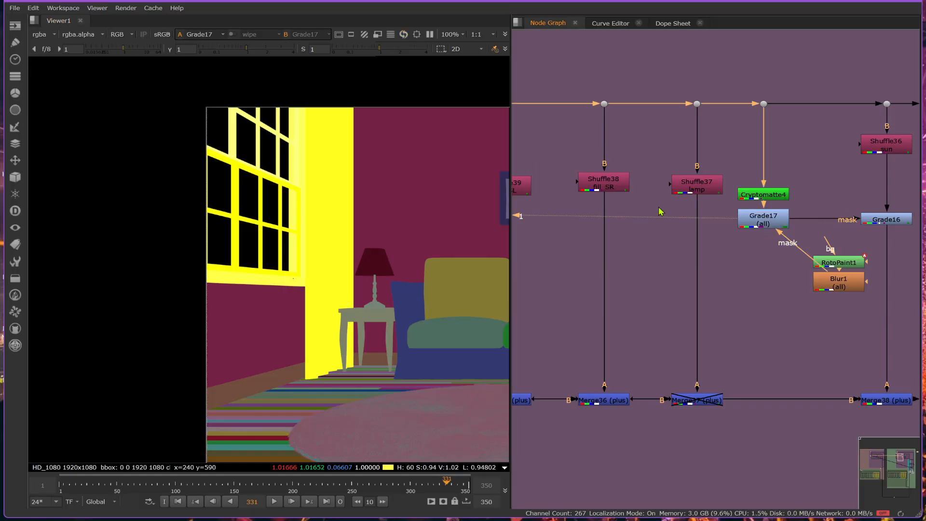
{"action": "key", "text": "a"}
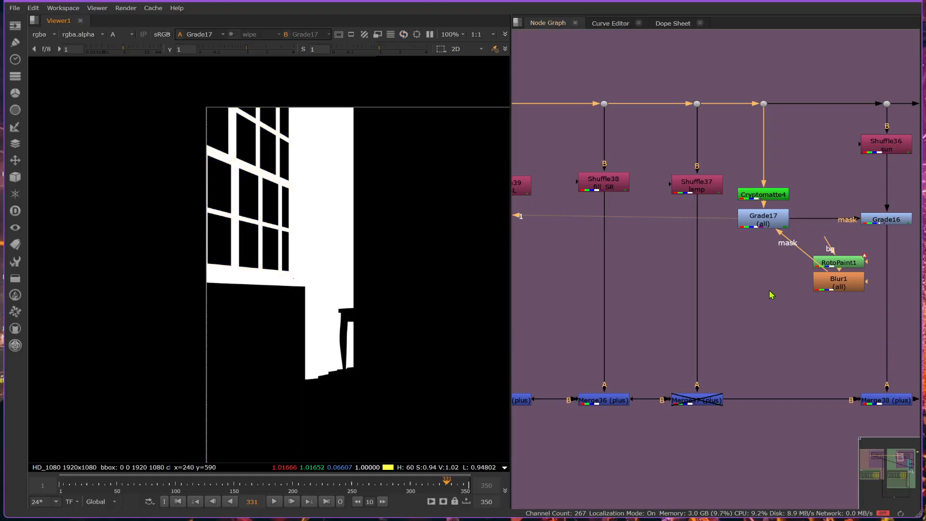
{"action": "double_click", "coordinate": [767, 223]}
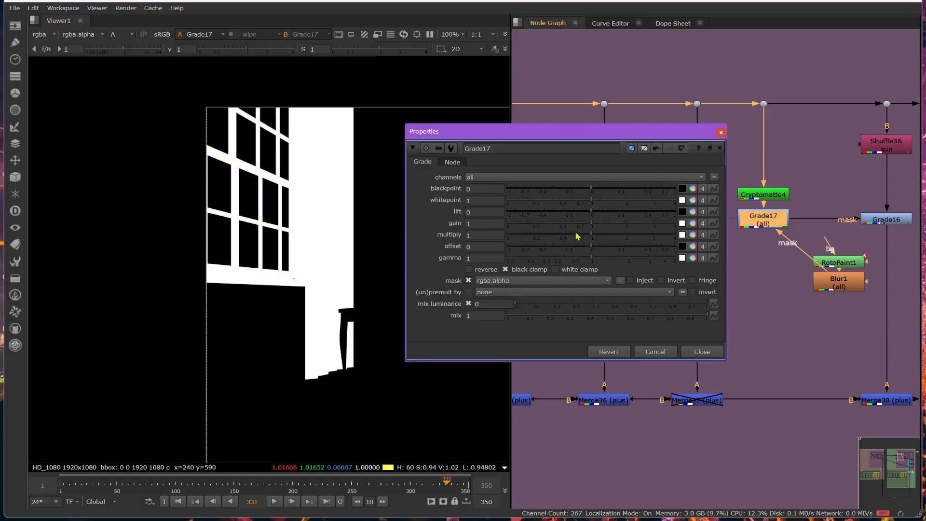
{"action": "left_click_drag", "start_coordinate": [577, 235], "coordinate": [504, 236]}
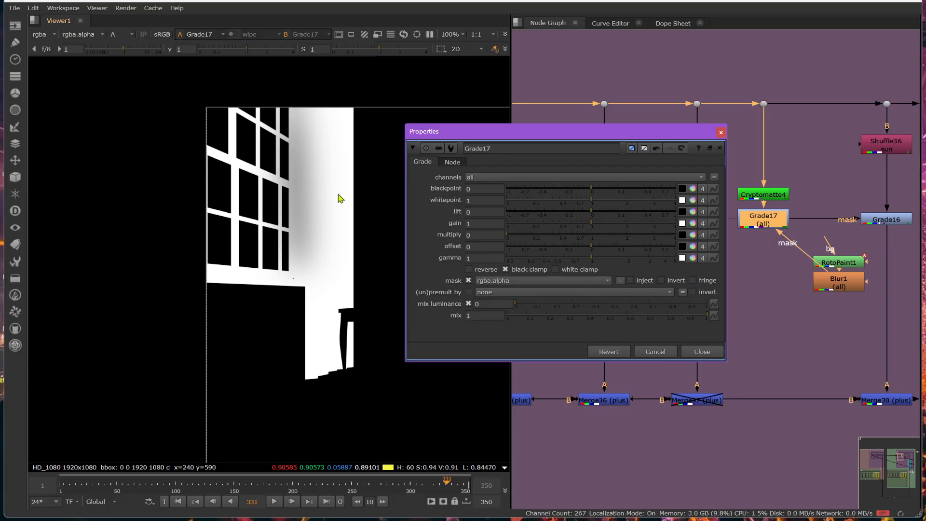
Step: Invert Grade17's mask, comparing the alpha with the inversion off and on, and leave it inverted
{"action": "left_click", "coordinate": [662, 280]}
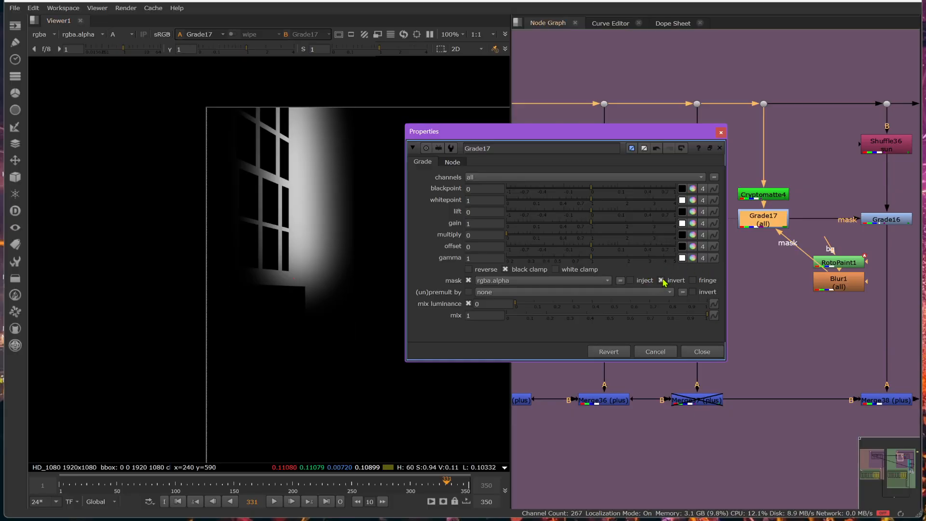
{"action": "left_click", "coordinate": [661, 281]}
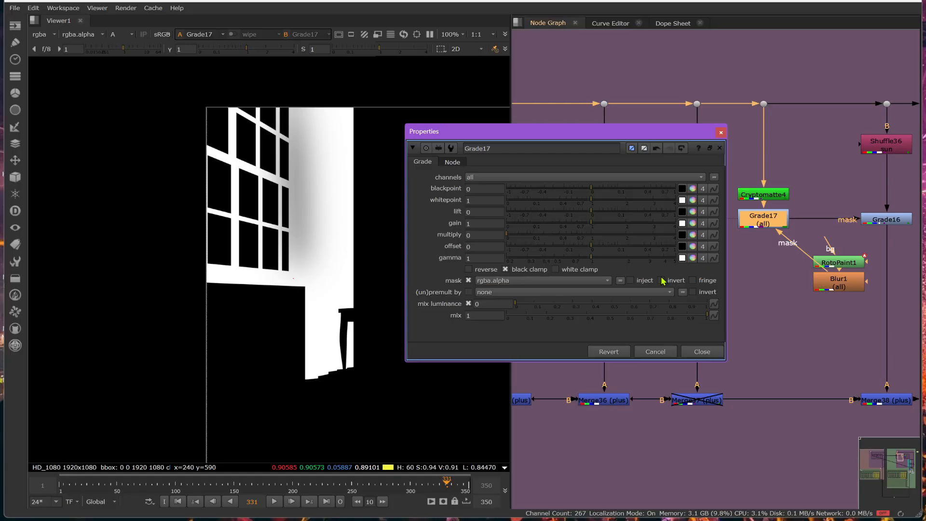
{"action": "left_click", "coordinate": [662, 280]}
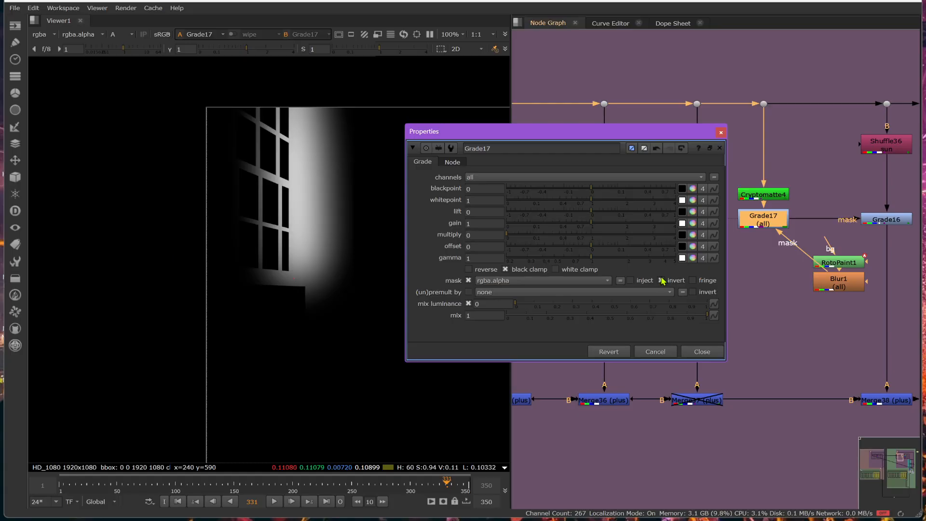
Step: Check the RotoPaint1 shape over the inverted matte, close its properties, and sweep Grade17's multiply down to 0
{"action": "double_click", "coordinate": [855, 263]}
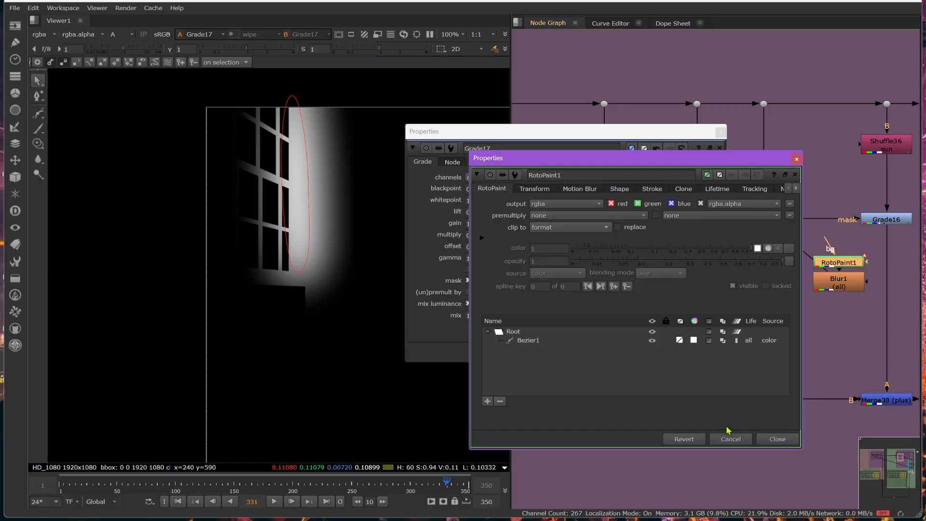
{"action": "left_click", "coordinate": [789, 439]}
{"action": "left_click_drag", "start_coordinate": [591, 234], "coordinate": [432, 230]}
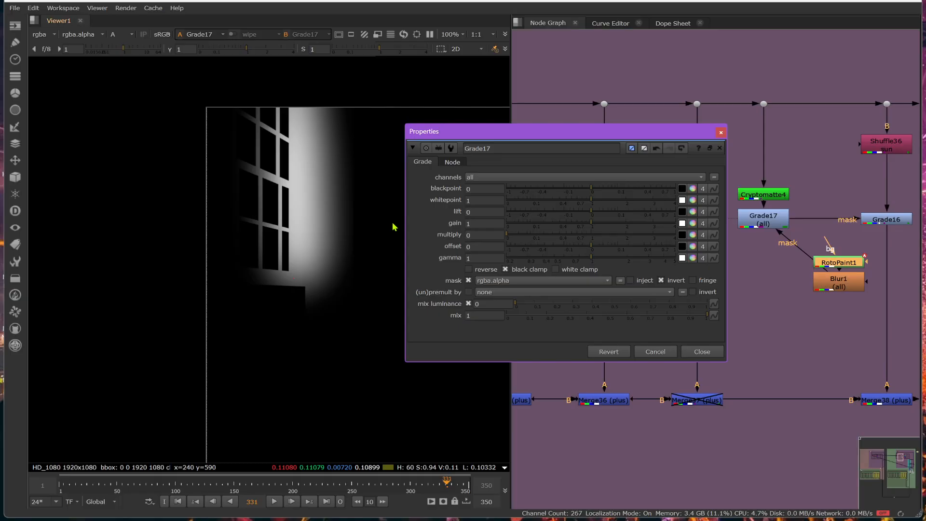
Step: Close Grade17's properties and view Grade16's output in full colour
{"action": "left_click", "coordinate": [697, 352]}
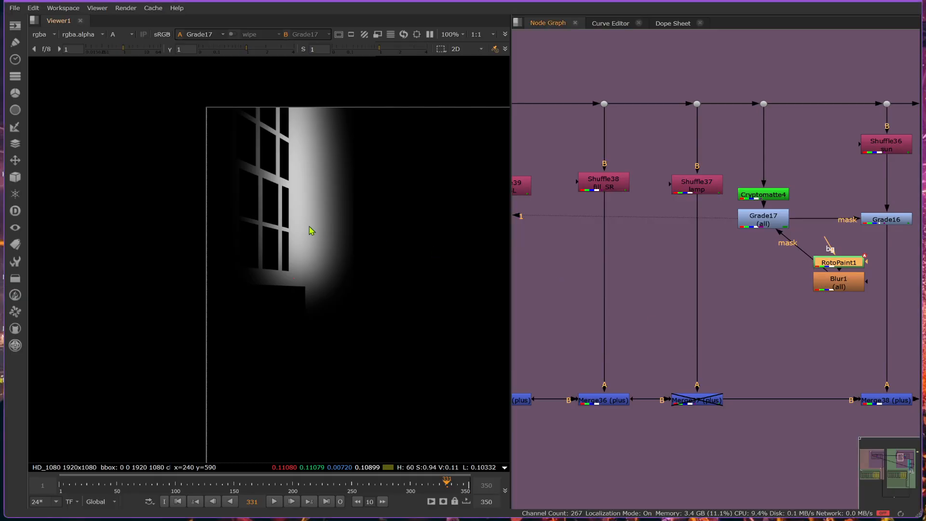
{"action": "left_click", "coordinate": [897, 219]}
{"action": "key", "text": "1"}
{"action": "key", "text": "a"}
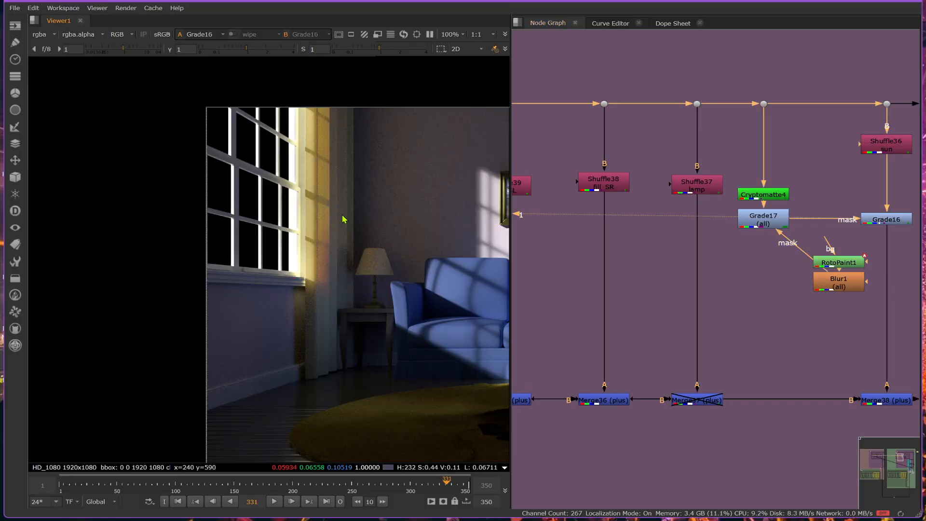
Step: Compare the sun pass with Grade16 disabled and enabled, leaving the node enabled
{"action": "left_click", "coordinate": [874, 219]}
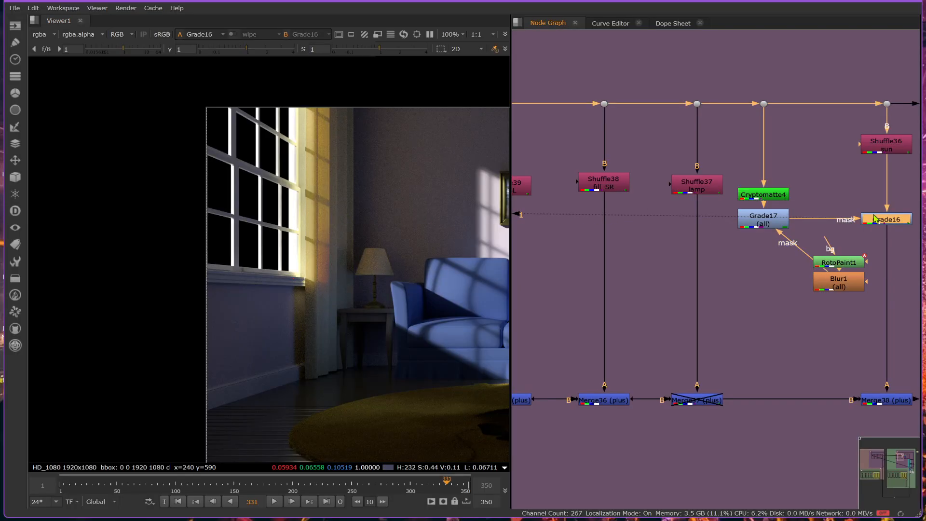
{"action": "key", "text": "d"}
{"action": "key", "text": "d"}
{"action": "key", "text": "d"}
{"action": "key", "text": "d"}
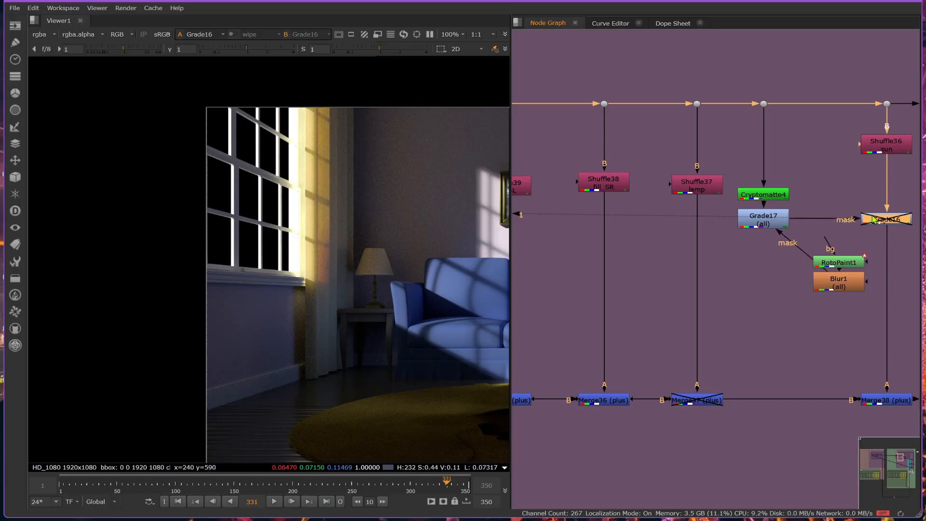
{"action": "key", "text": "d"}
{"action": "key", "text": "d"}
{"action": "key", "text": "d"}
{"action": "key", "text": "d"}
{"action": "key", "text": "d"}
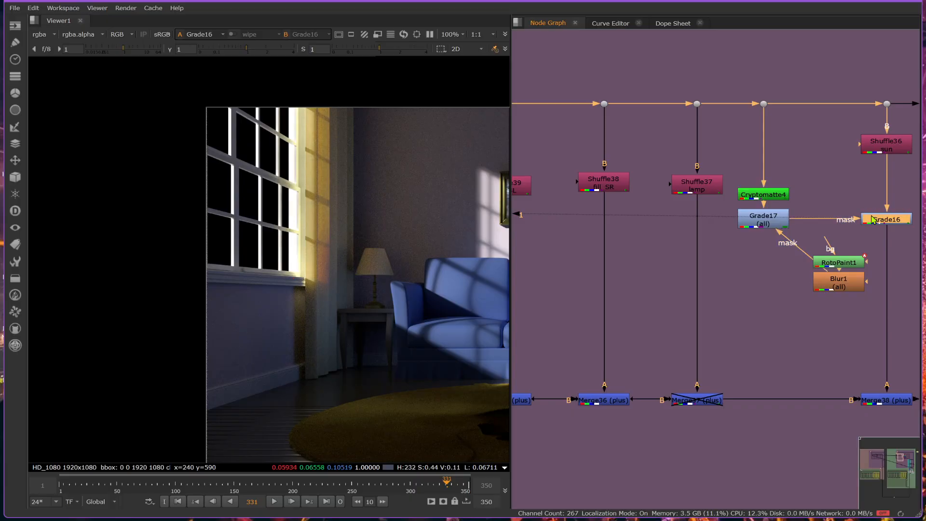
{"action": "key", "text": "d"}
{"action": "key", "text": "d"}
{"action": "key", "text": "d"}
{"action": "key", "text": "d"}
{"action": "key", "text": "d"}
{"action": "key", "text": "d"}
{"action": "key", "text": "d"}
{"action": "key", "text": "d"}
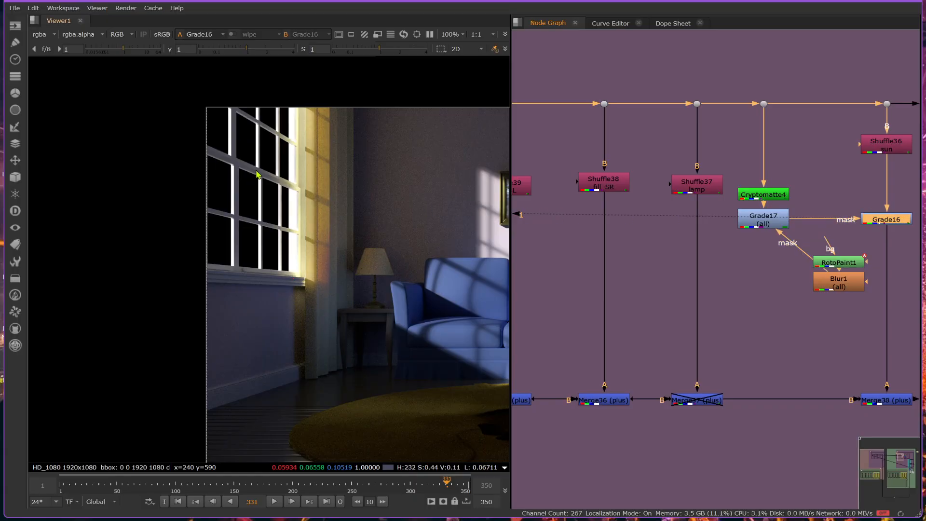
{"action": "key", "text": "d"}
Step: Turn off the mask inversion on Grade17 and set Grade16's multiply to 1.02
{"action": "double_click", "coordinate": [779, 227]}
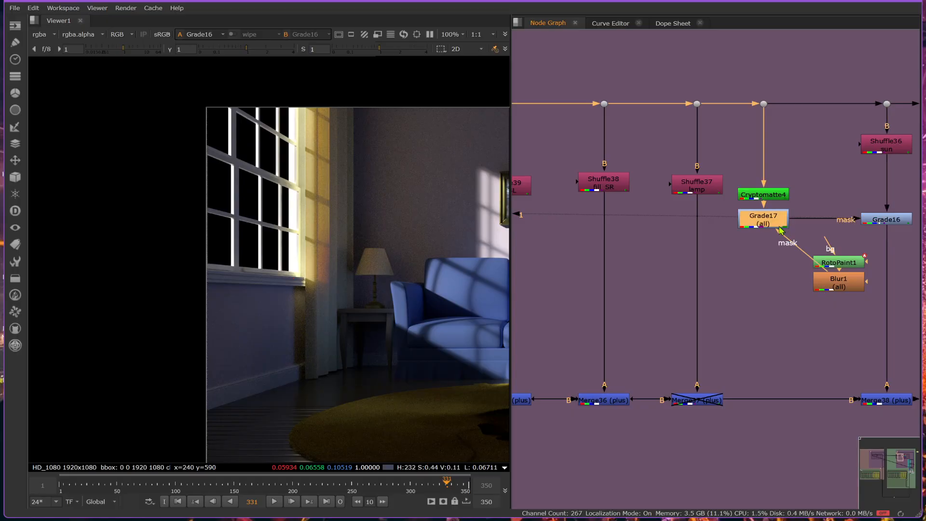
{"action": "left_click", "coordinate": [661, 281]}
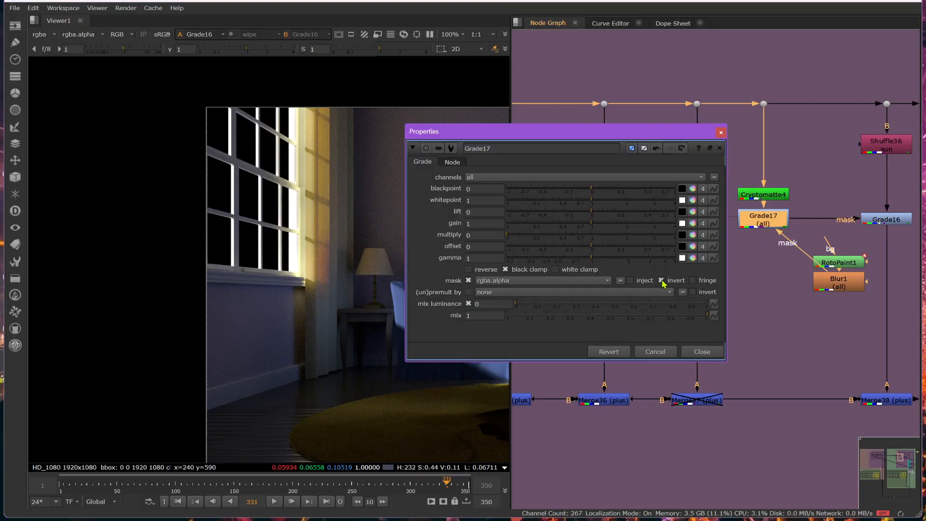
{"action": "double_click", "coordinate": [892, 221]}
{"action": "left_click", "coordinate": [715, 241]}
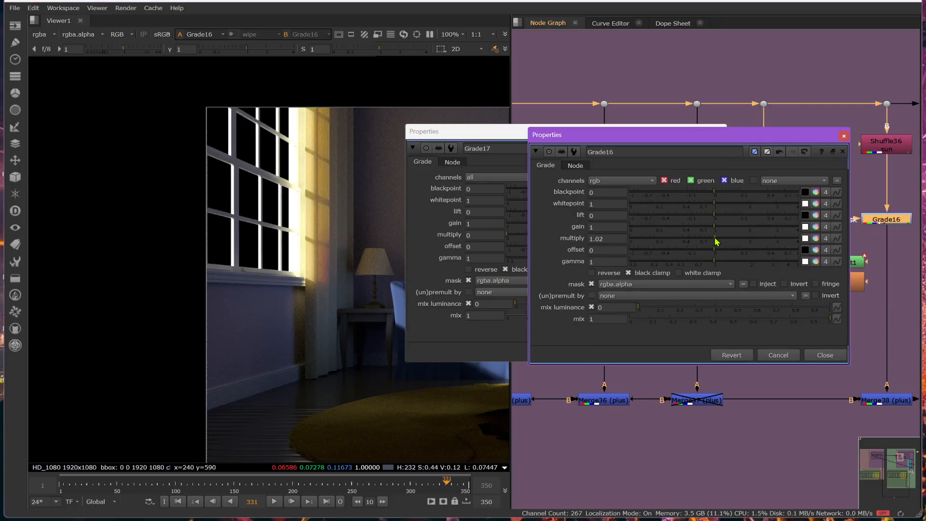
{"action": "left_click_drag", "start_coordinate": [805, 134], "coordinate": [799, 327]}
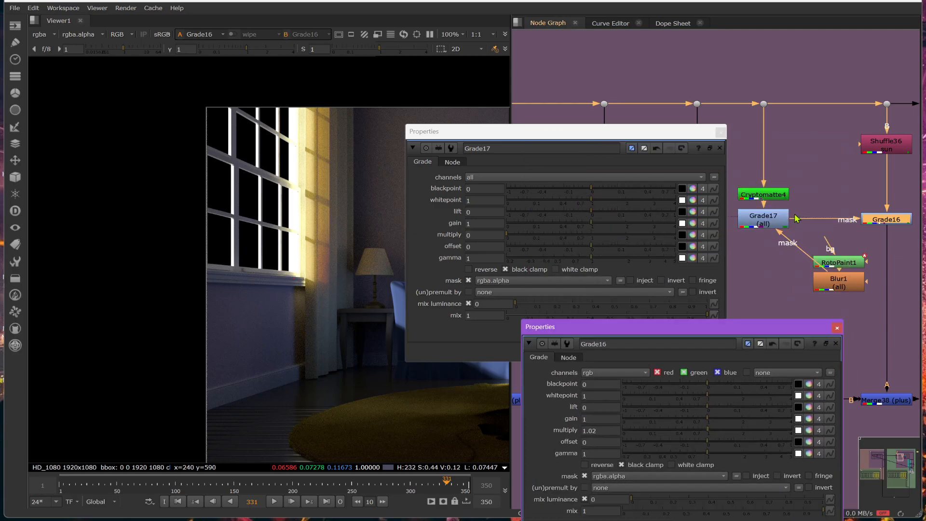
Step: View Grade17's alpha and reduce Blur1's size to 62
{"action": "left_click", "coordinate": [773, 220]}
{"action": "key", "text": "1"}
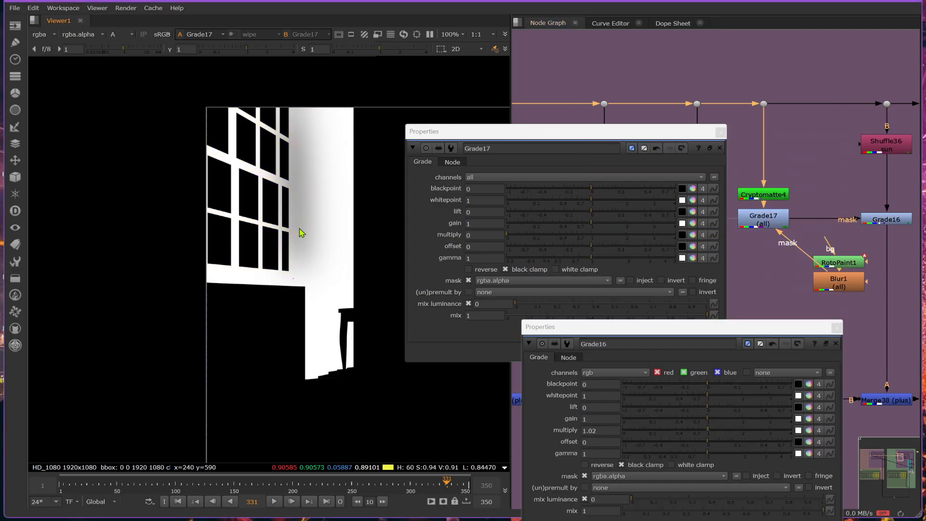
{"action": "key", "text": "a"}
{"action": "double_click", "coordinate": [838, 283]}
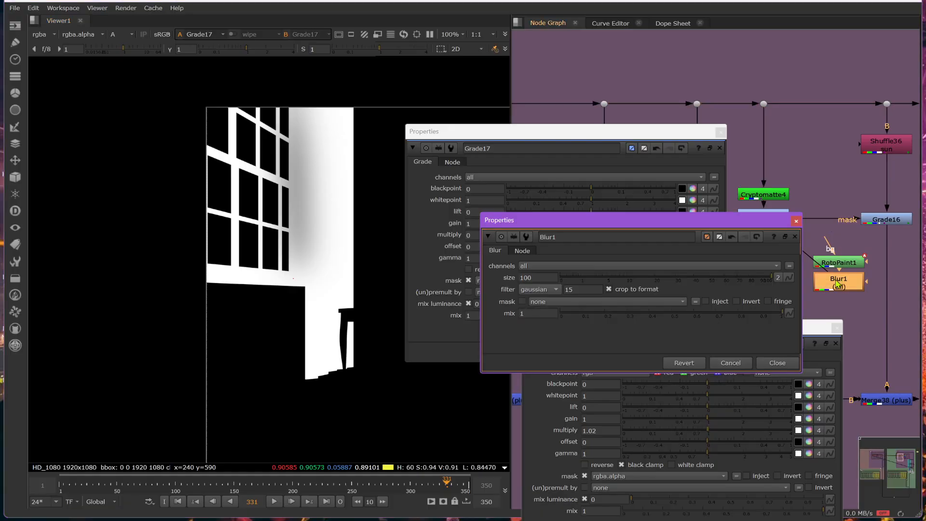
{"action": "left_click_drag", "start_coordinate": [758, 279], "coordinate": [732, 279]}
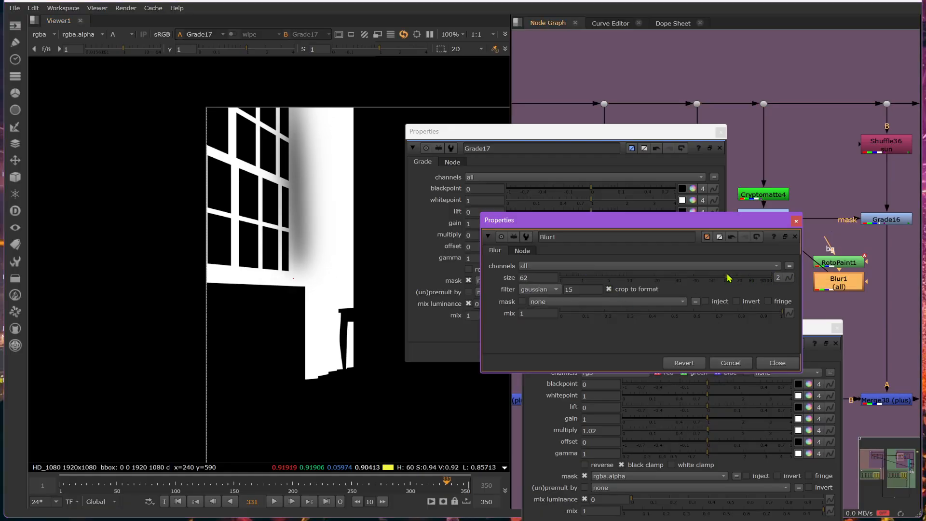
{"action": "left_click", "coordinate": [782, 363]}
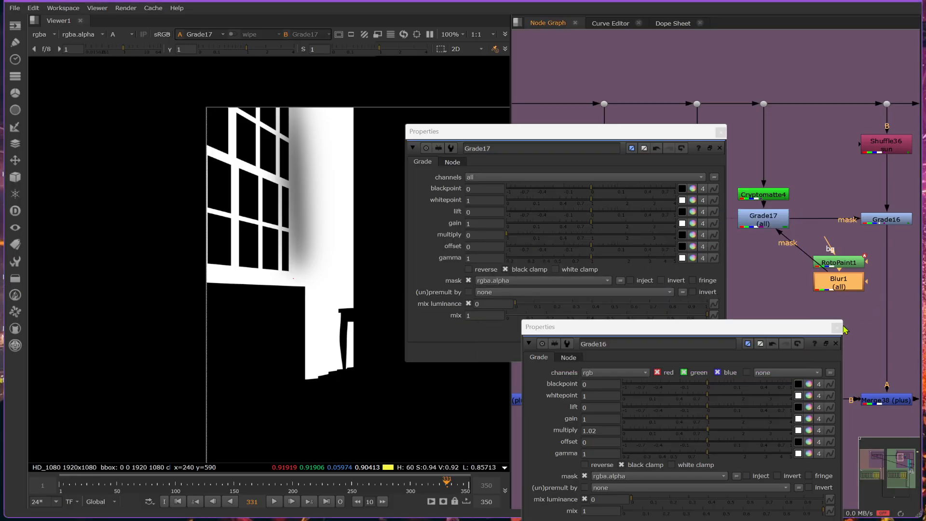
Step: Close the Grade16 and Grade17 properties and view Grade16's colour result
{"action": "left_click", "coordinate": [836, 328]}
{"action": "left_click", "coordinate": [712, 354]}
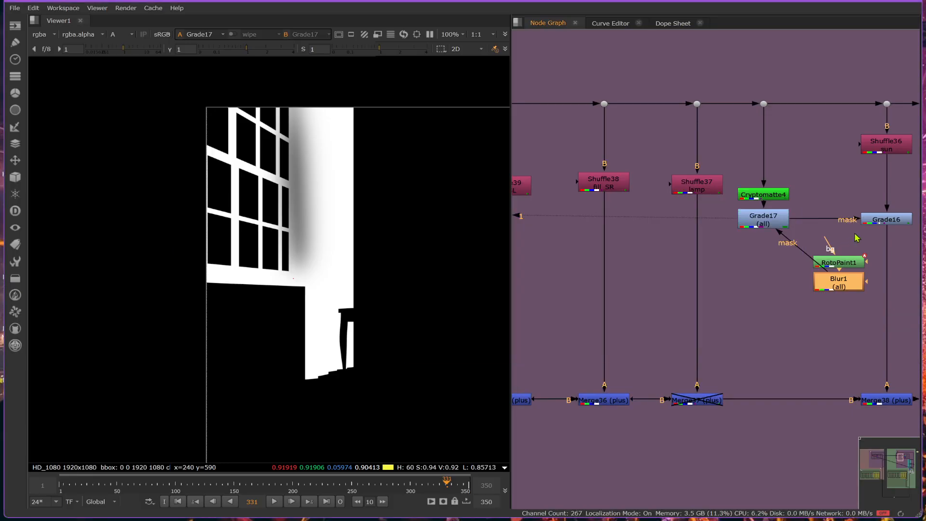
{"action": "left_click", "coordinate": [880, 221]}
{"action": "key", "text": "1"}
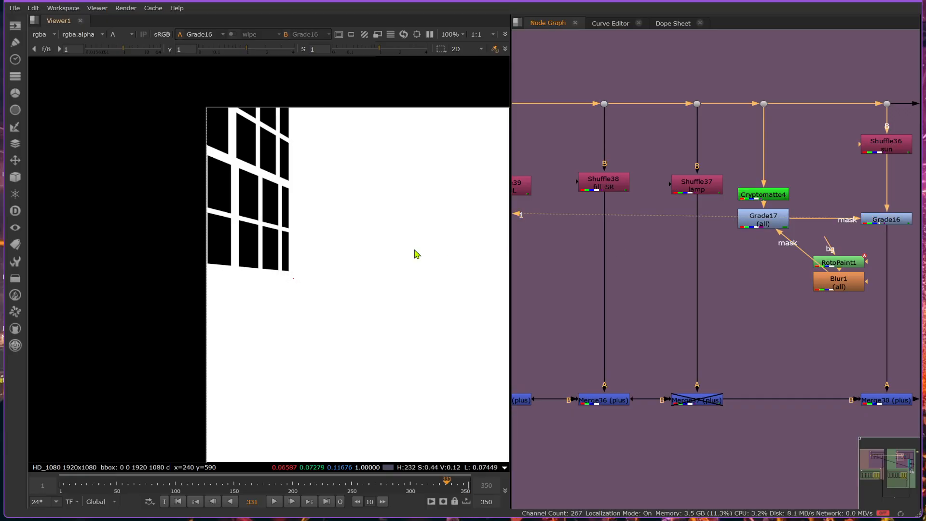
{"action": "key", "text": "a"}
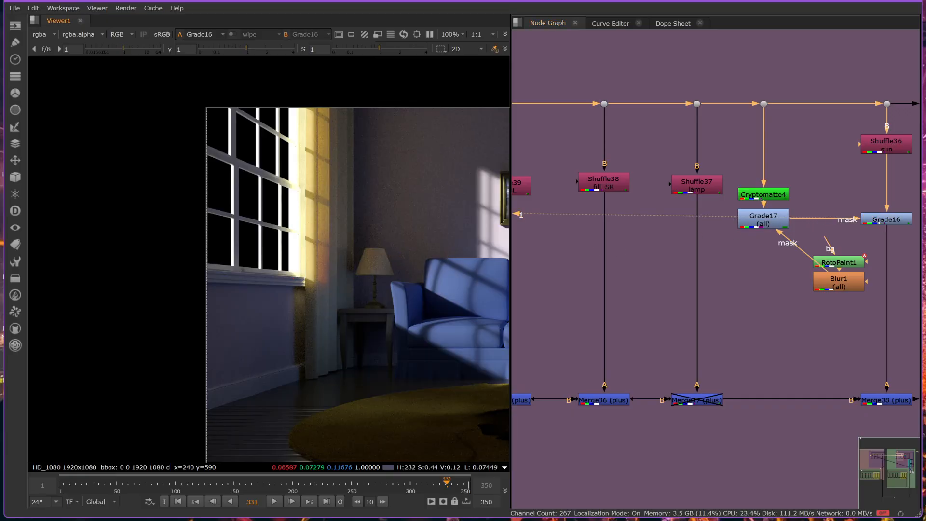
Step: Raise Grade16's gamma to 2 to brighten the window frame and curtain, and close its properties
{"action": "double_click", "coordinate": [901, 220]}
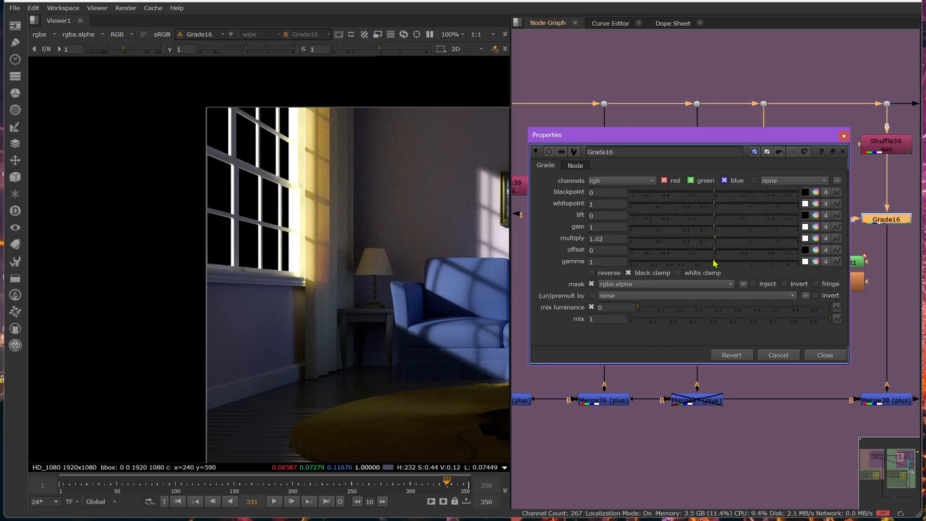
{"action": "left_click_drag", "start_coordinate": [715, 262], "coordinate": [752, 262]}
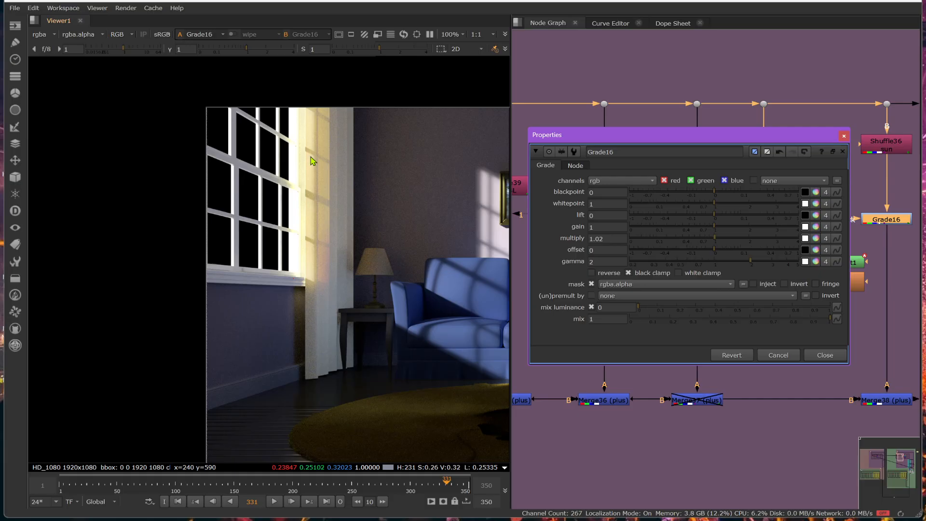
{"action": "left_click", "coordinate": [822, 355]}
Step: Move Cryptomatte4, Grade17 and their dot closer to Grade16, and place RotoPaint1 with Blur1 beside Grade17
{"action": "left_click_drag", "start_coordinate": [800, 233], "coordinate": [907, 323]}
{"action": "left_click_drag", "start_coordinate": [822, 287], "coordinate": [747, 320]}
{"action": "left_click", "coordinate": [747, 108]}
{"action": "left_click_drag", "start_coordinate": [718, 62], "coordinate": [860, 285]}
{"action": "left_click_drag", "start_coordinate": [764, 223], "coordinate": [800, 227]}
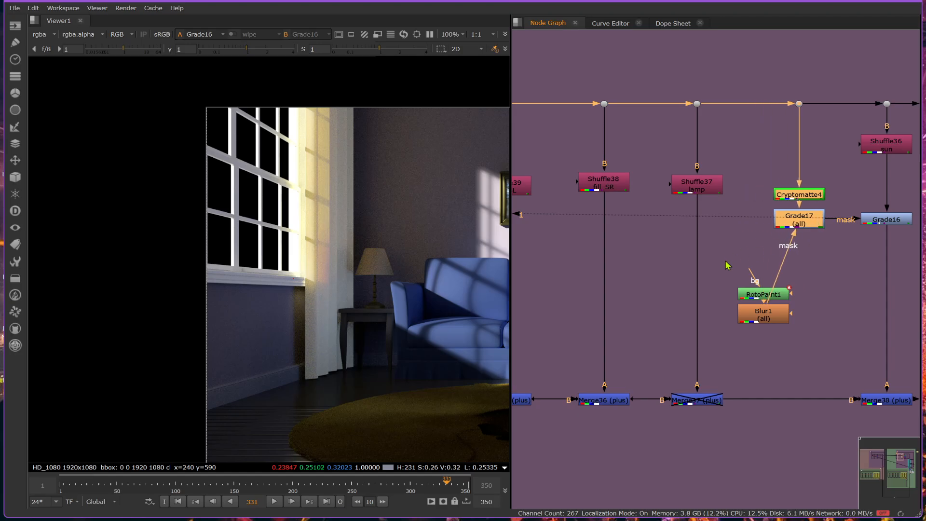
{"action": "left_click_drag", "start_coordinate": [728, 264], "coordinate": [805, 341]}
{"action": "left_click_drag", "start_coordinate": [763, 315], "coordinate": [743, 217]}
Step: View Blur1's soft roto matte and return to Grade16's output
{"action": "key", "text": "1"}
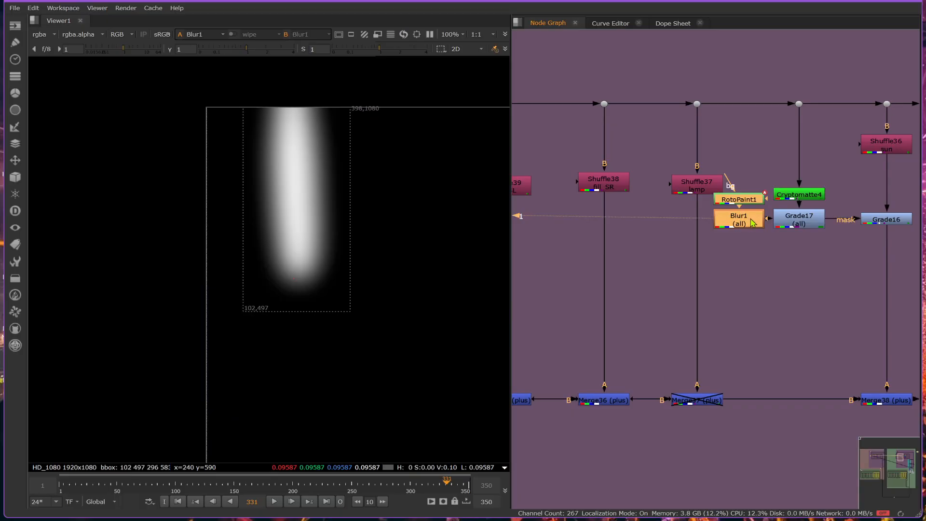
{"action": "left_click", "coordinate": [894, 218]}
{"action": "key", "text": "1"}
Step: Delete the correction nodes in the global CC backdrop and their mask nodes beside it, keeping Copy4, and view Copy4
{"action": "scroll", "coordinate": [798, 249], "scroll_direction": "down", "scroll_amount": 6}
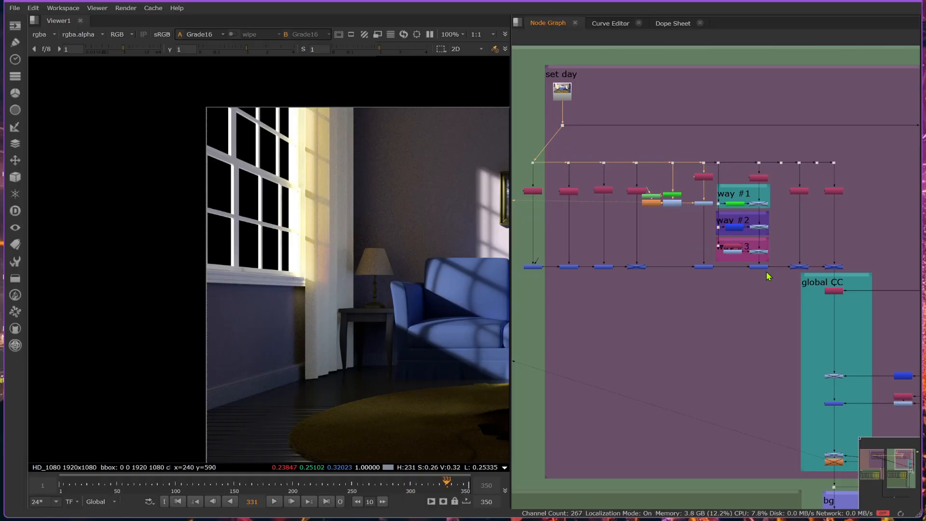
{"action": "middle_click_drag", "start_coordinate": [768, 277], "coordinate": [665, 186]}
{"action": "left_click_drag", "start_coordinate": [659, 240], "coordinate": [902, 402]}
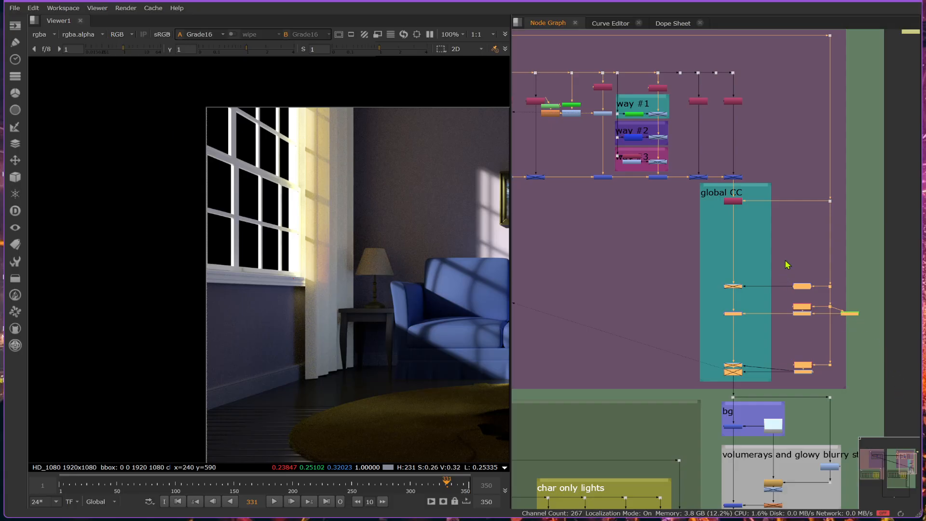
{"action": "key", "text": "Delete"}
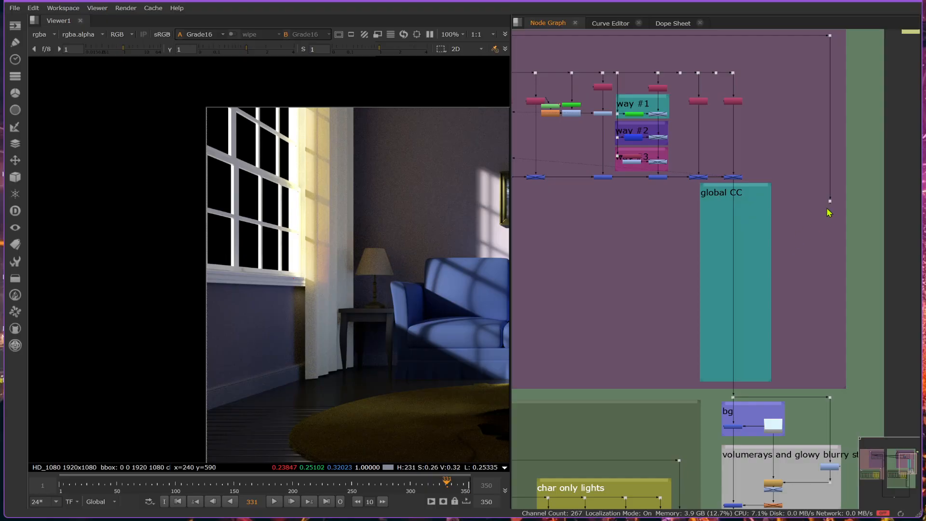
{"action": "key", "text": "ctrl+z"}
{"action": "left_click", "coordinate": [736, 202]}
{"action": "key", "text": "Delete"}
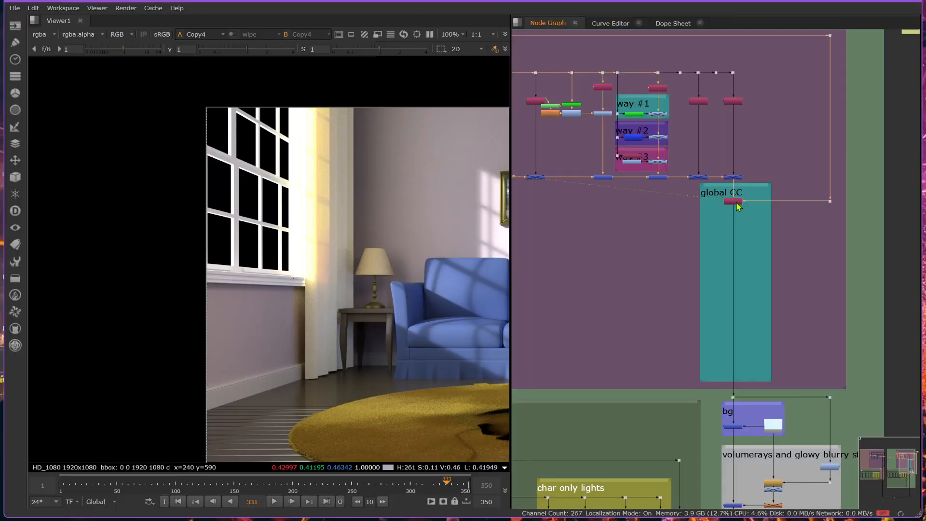
Step: Add an unconnected Shuffle node beside the global CC backdrop
{"action": "scroll", "coordinate": [320, 310], "scroll_direction": "down", "scroll_amount": 2}
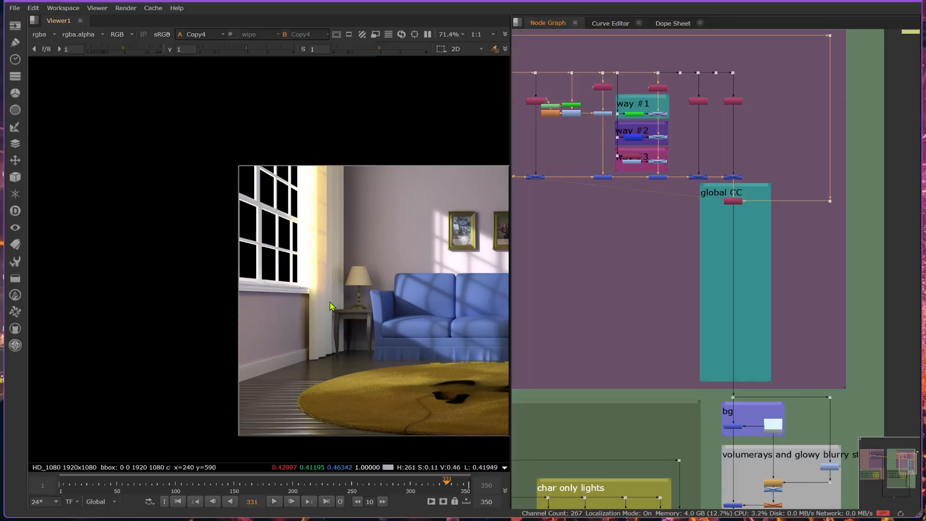
{"action": "middle_click_drag", "start_coordinate": [318, 309], "coordinate": [236, 264]}
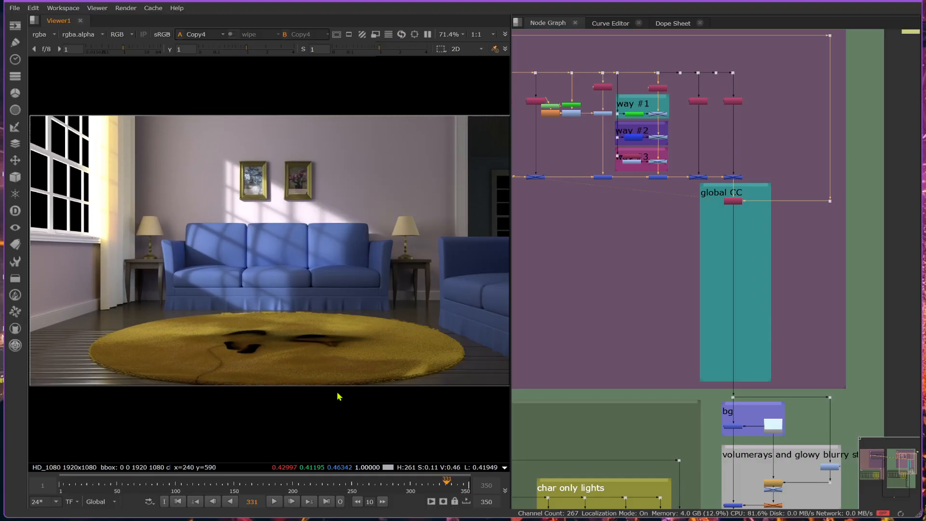
{"action": "scroll", "coordinate": [785, 222], "scroll_direction": "up", "scroll_amount": 3}
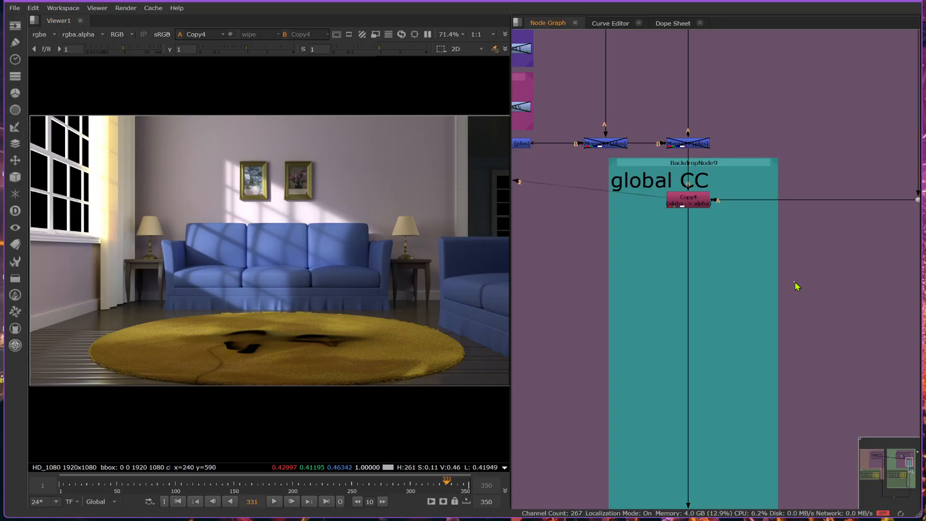
{"action": "key", "text": "Tab"}
{"action": "type", "text": "d"}
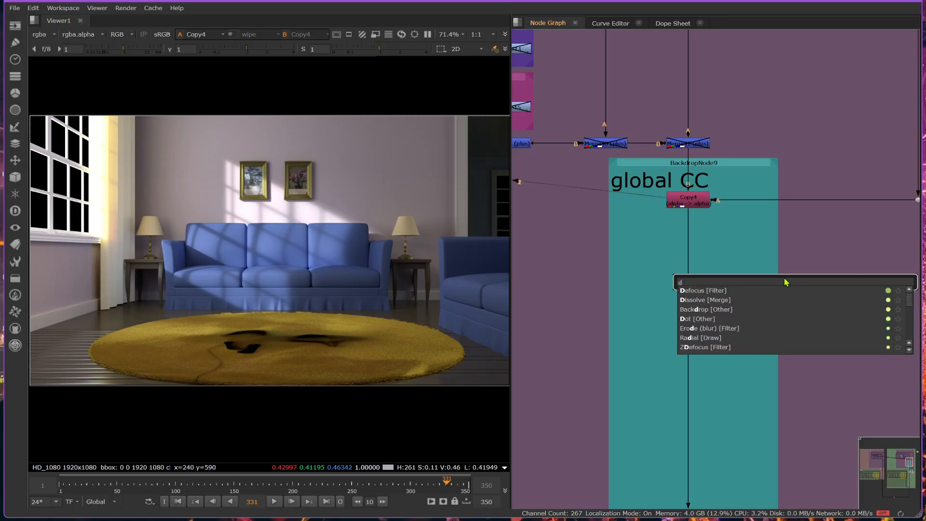
{"action": "key", "text": "BackSpace"}
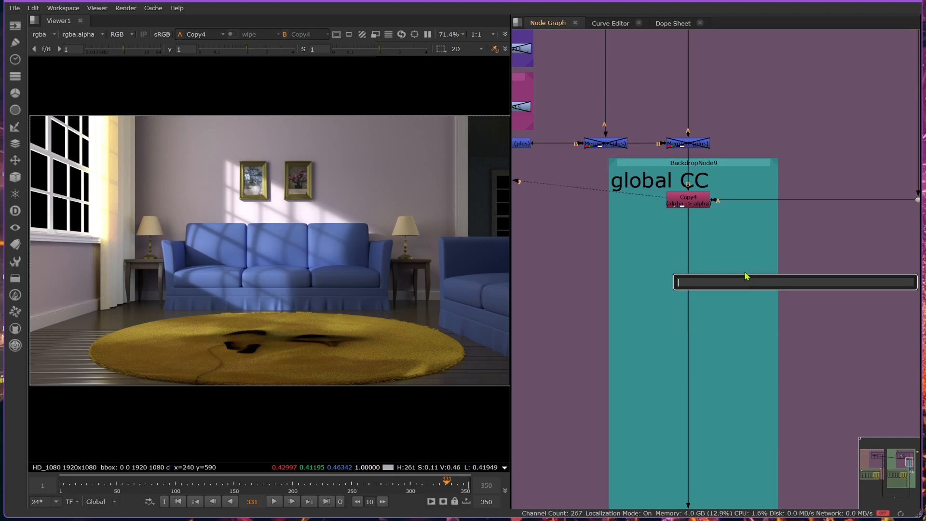
{"action": "type", "text": "sh"}
{"action": "left_click", "coordinate": [691, 292]}
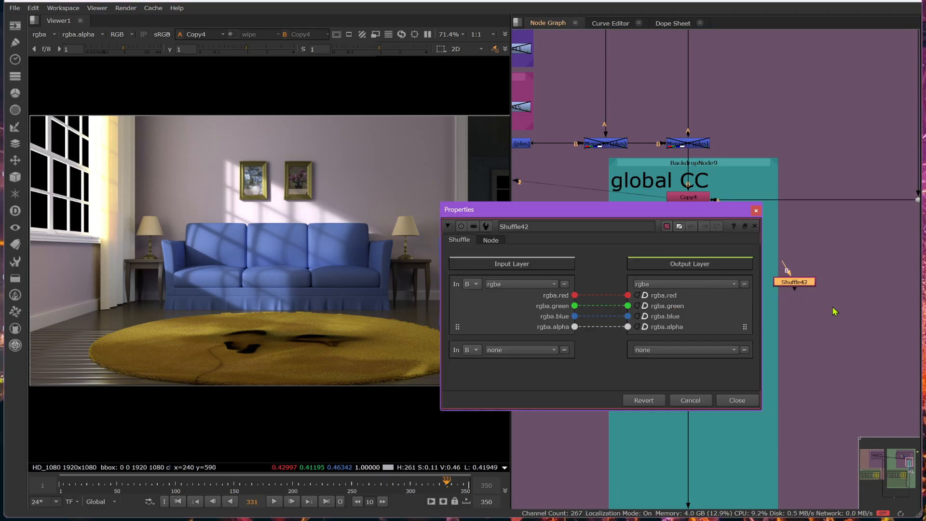
Step: Widen the set day backdrop to enclose the first light branch and align the Read node above that branch
{"action": "scroll", "coordinate": [832, 311], "scroll_direction": "down", "scroll_amount": 3}
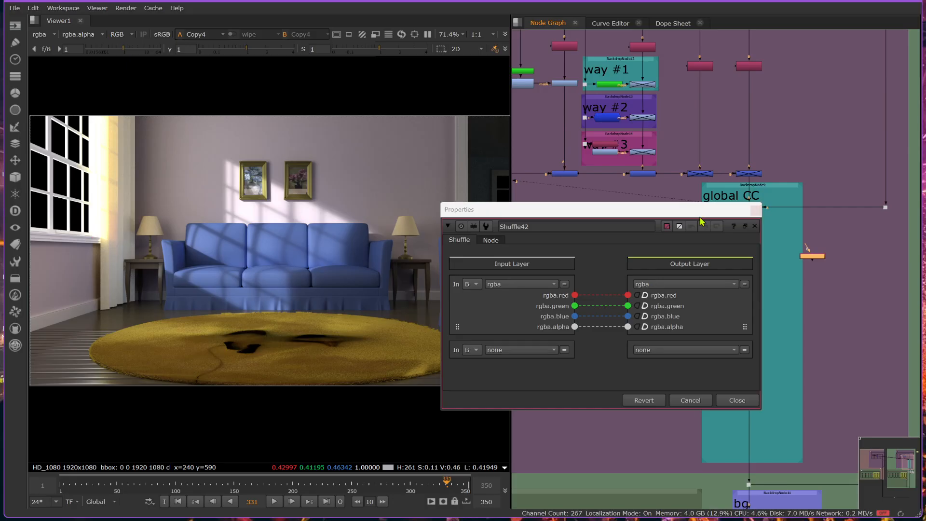
{"action": "left_click_drag", "start_coordinate": [700, 220], "coordinate": [746, 327]}
{"action": "scroll", "coordinate": [685, 187], "scroll_direction": "down", "scroll_amount": 5}
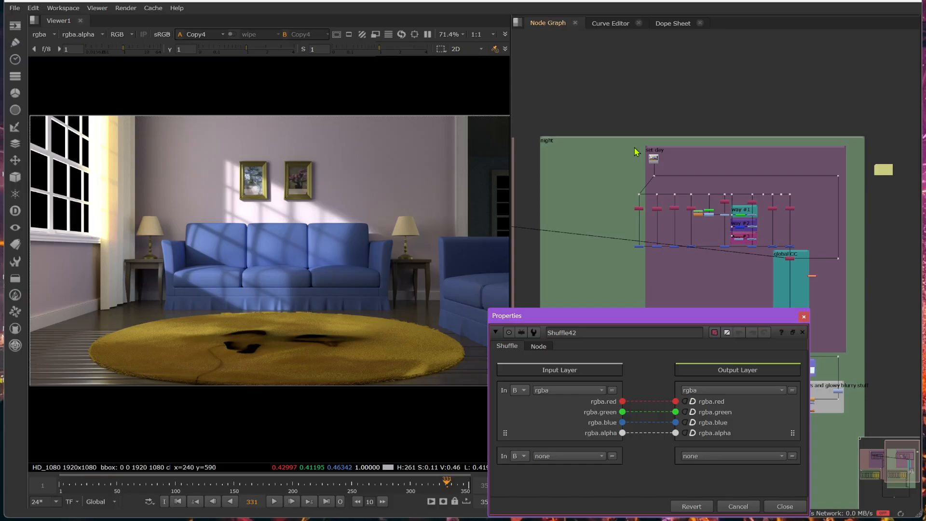
{"action": "mouse_move", "coordinate": [633, 148]}
{"action": "left_mouse_down"}
{"action": "mouse_move", "coordinate": [675, 187]}
{"action": "mouse_move", "coordinate": [624, 145]}
{"action": "left_mouse_up"}
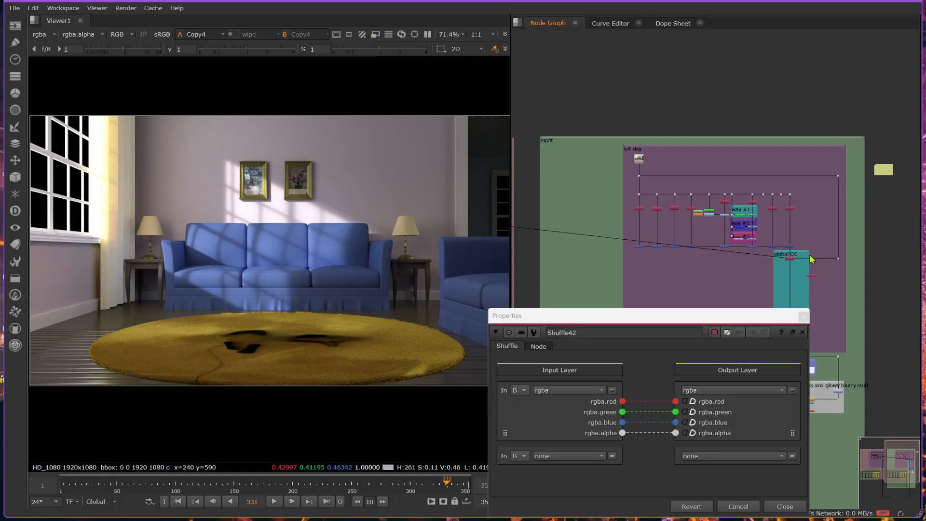
{"action": "scroll", "coordinate": [810, 260], "scroll_direction": "up", "scroll_amount": 3}
{"action": "scroll", "coordinate": [823, 309], "scroll_direction": "up", "scroll_amount": 2}
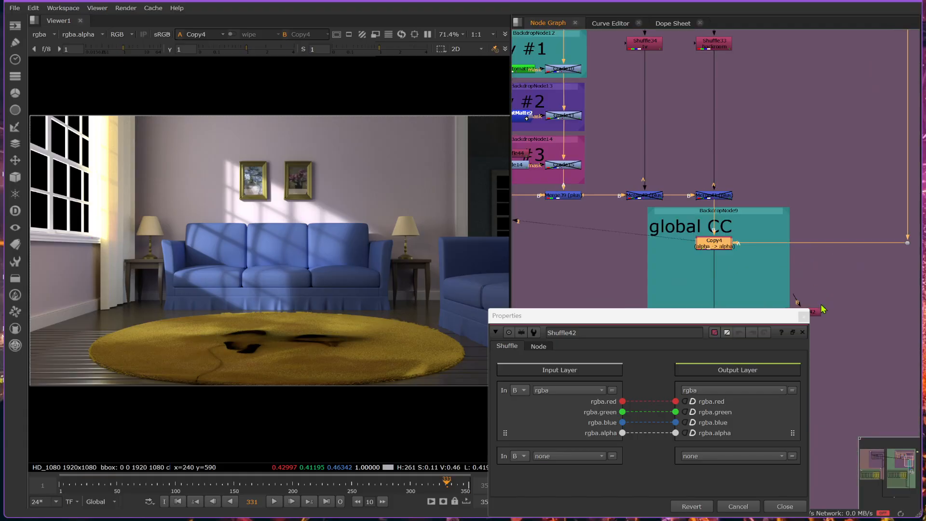
Step: Connect the unconnected Shuffle node's input to the dot beside Copy4, routing the line through a new dot level with the Shuffle
{"action": "middle_click_drag", "start_coordinate": [838, 302], "coordinate": [740, 226]}
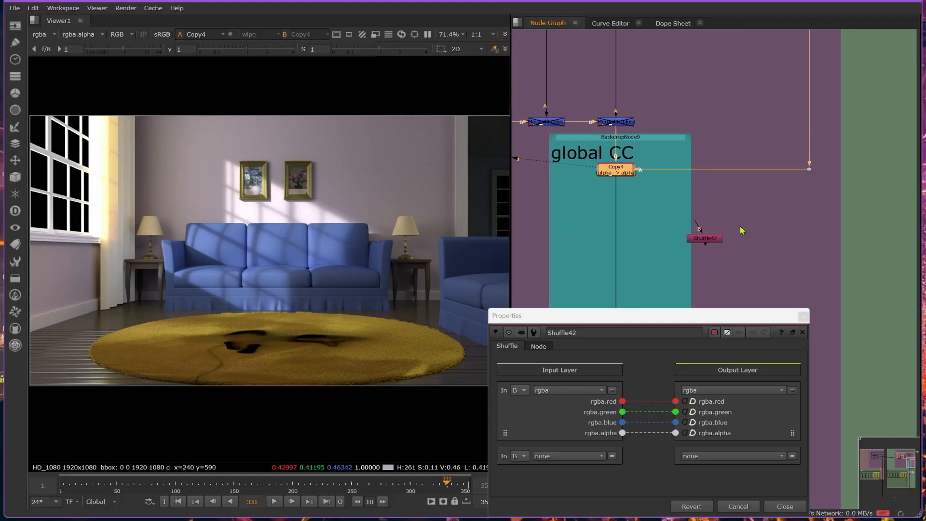
{"action": "left_click", "coordinate": [810, 175]}
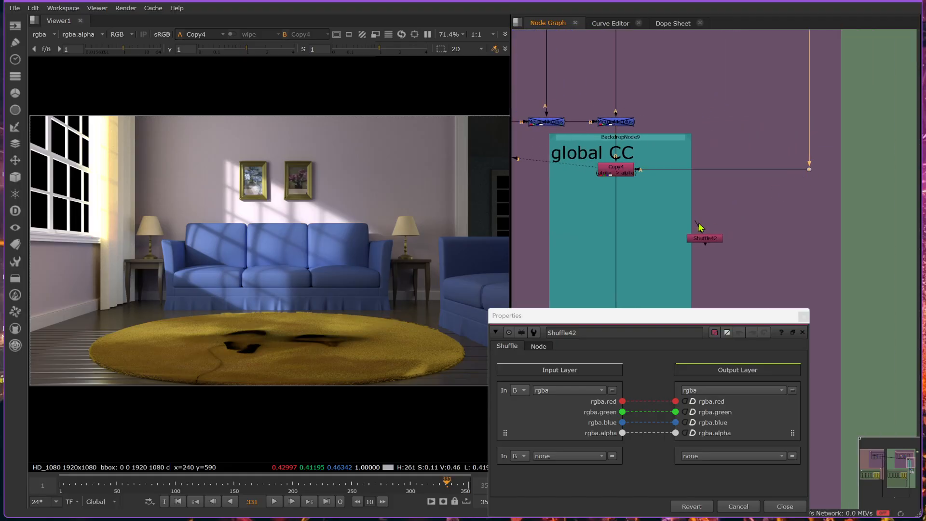
{"action": "left_click_drag", "start_coordinate": [699, 227], "coordinate": [810, 172]}
{"action": "left_click_drag", "start_coordinate": [759, 209], "coordinate": [810, 240], "text": "ctrl"}
{"action": "left_click_drag", "start_coordinate": [768, 318], "coordinate": [807, 297]}
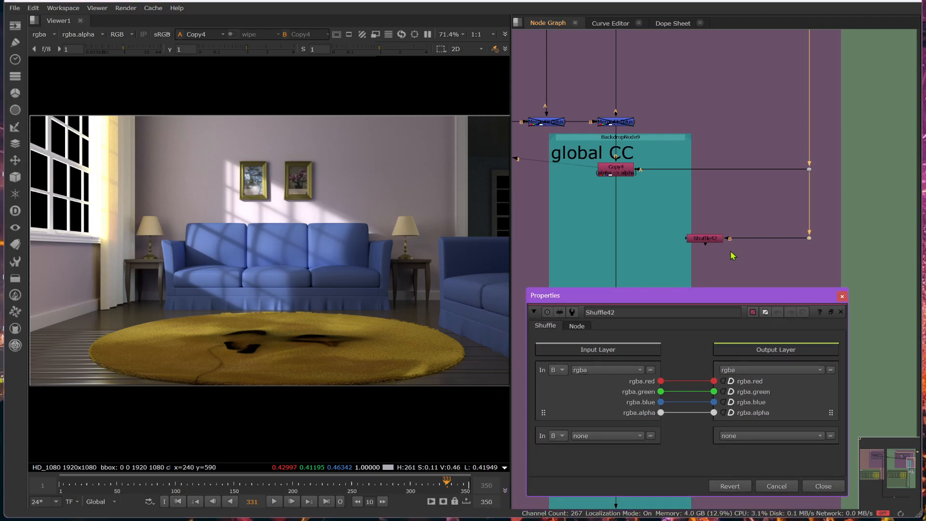
Step: Set the Shuffle node's input layer to ao and view its output
{"action": "left_click", "coordinate": [582, 370]}
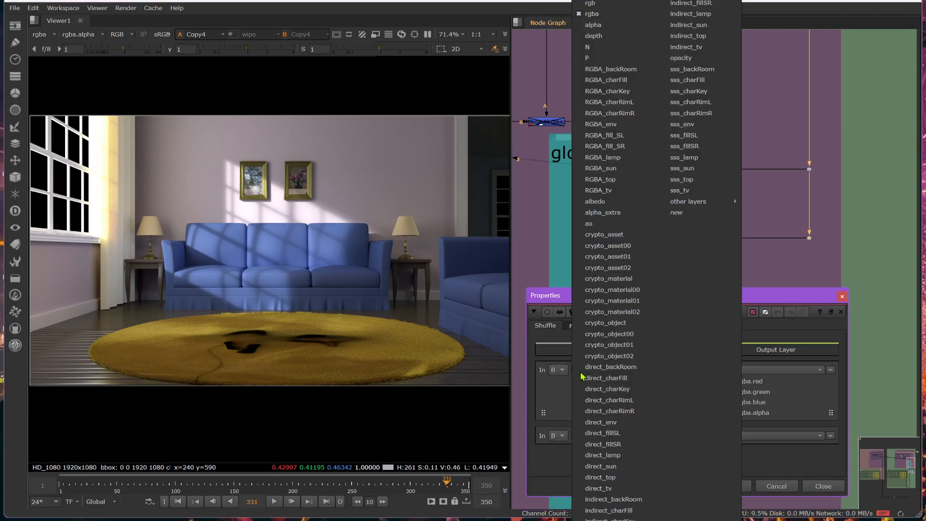
{"action": "left_click", "coordinate": [606, 223]}
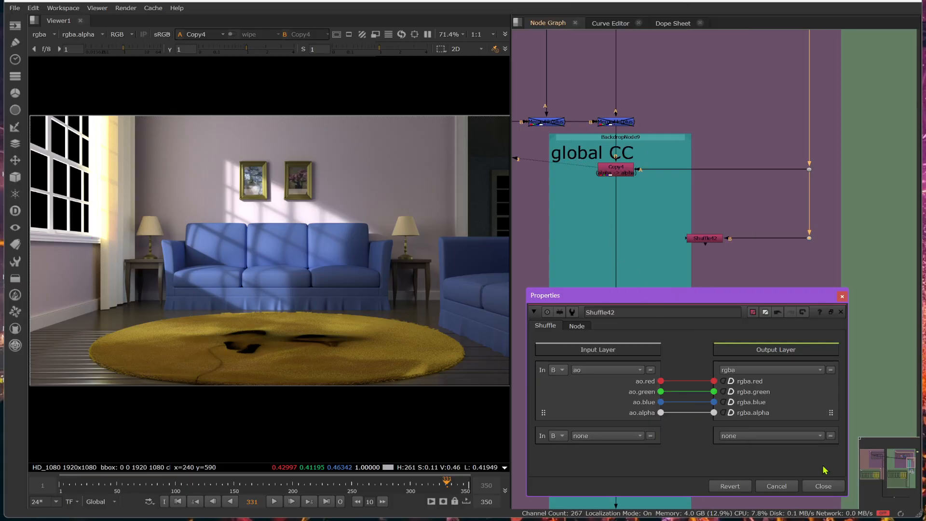
{"action": "left_click", "coordinate": [823, 486]}
{"action": "left_click", "coordinate": [713, 240]}
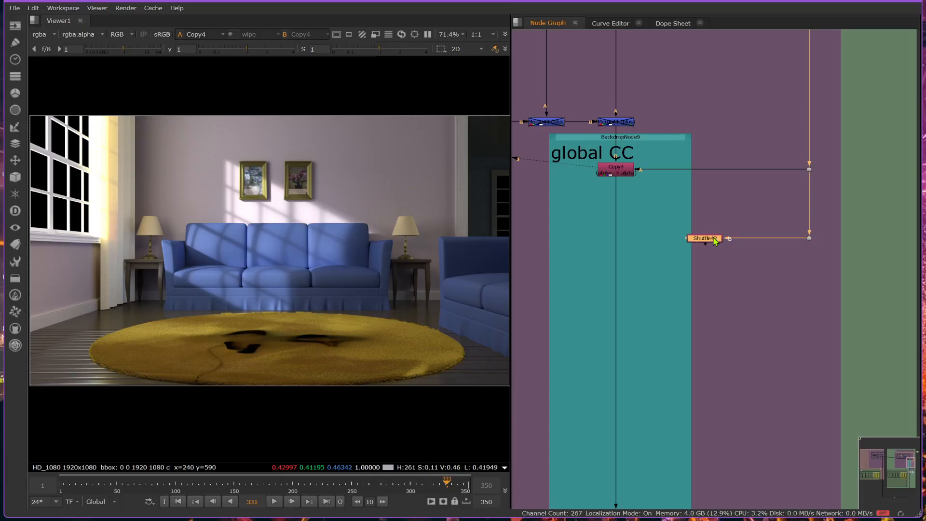
{"action": "key", "text": "1"}
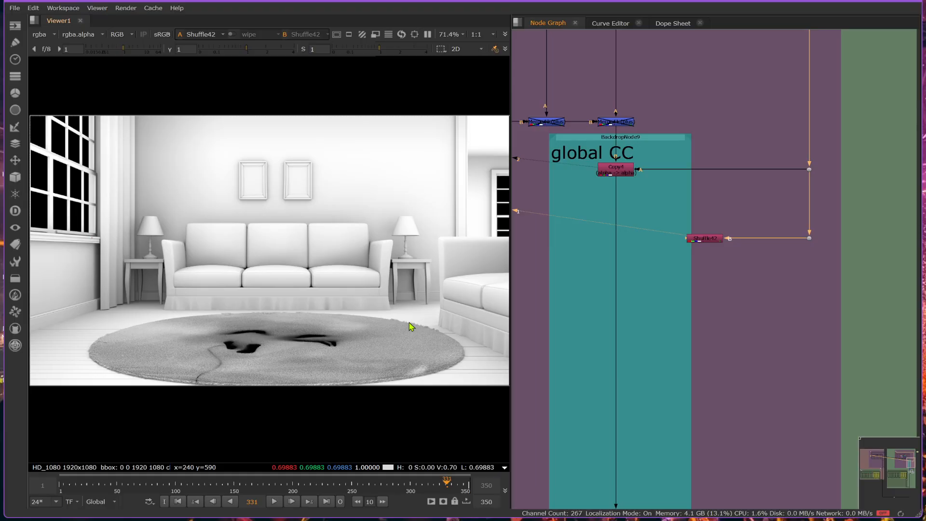
Step: Merge the ao Shuffle into the main pipe below Copy4 and set the merge operation to multiply
{"action": "left_click", "coordinate": [701, 240]}
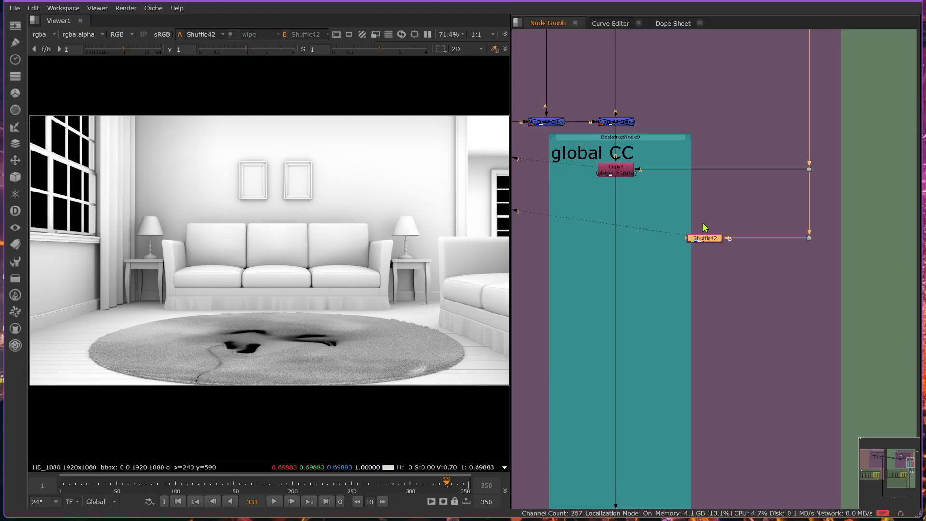
{"action": "key", "text": "m"}
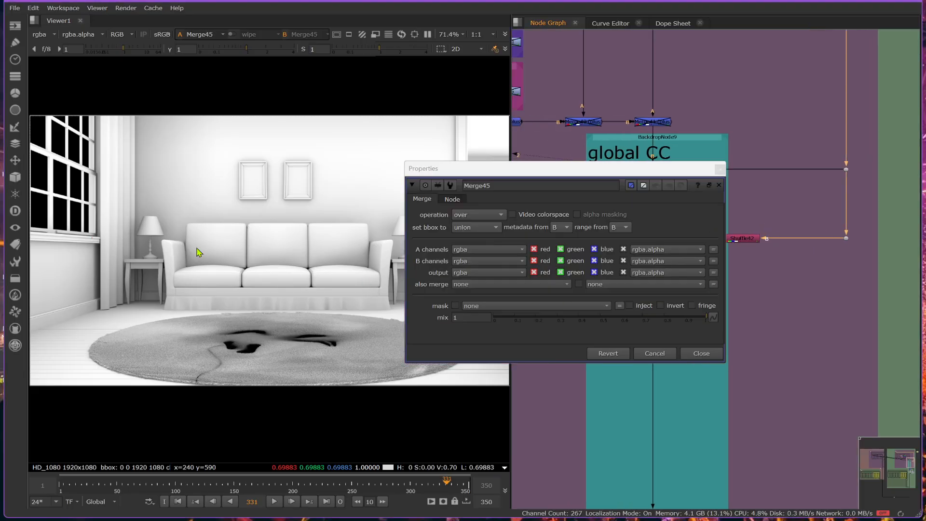
{"action": "left_click_drag", "start_coordinate": [196, 248], "coordinate": [824, 242]}
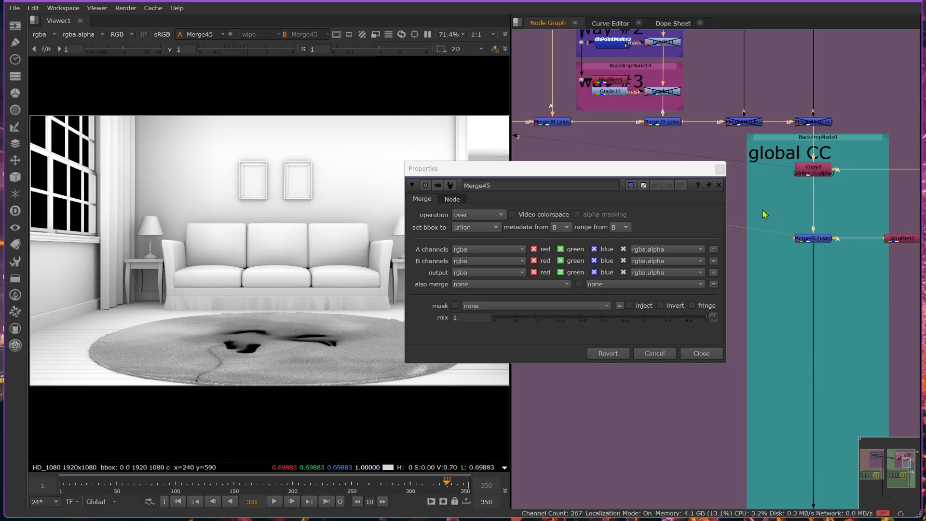
{"action": "left_click", "coordinate": [456, 214]}
{"action": "left_click", "coordinate": [478, 214]}
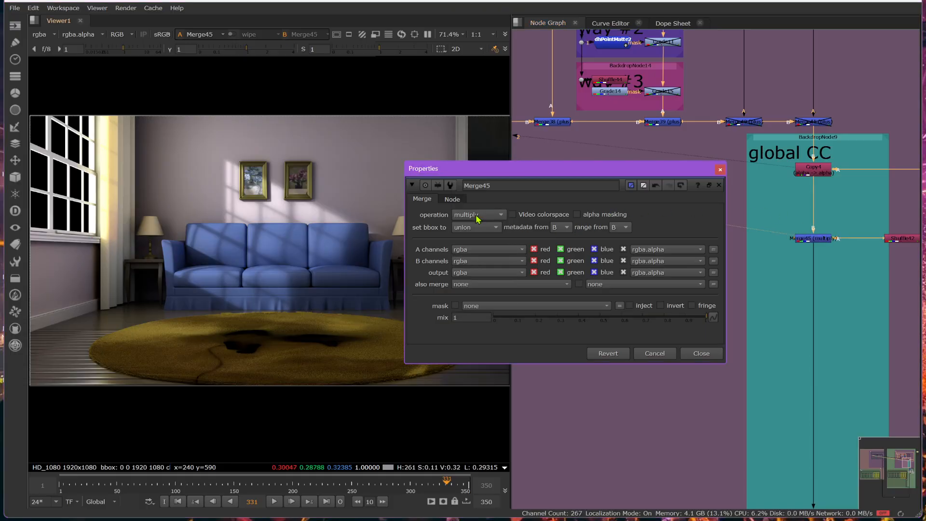
Step: Compare the image with the ao multiply merge repeatedly disabled and enabled, both up close and in full frame
{"action": "left_click", "coordinate": [818, 243]}
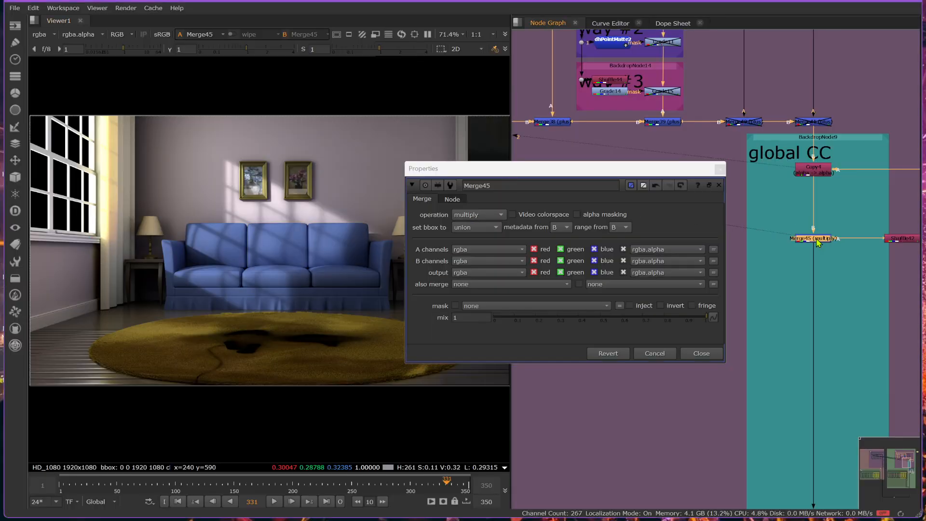
{"action": "key", "text": "d"}
{"action": "key", "text": "d"}
{"action": "left_click_drag", "start_coordinate": [641, 169], "coordinate": [766, 265]}
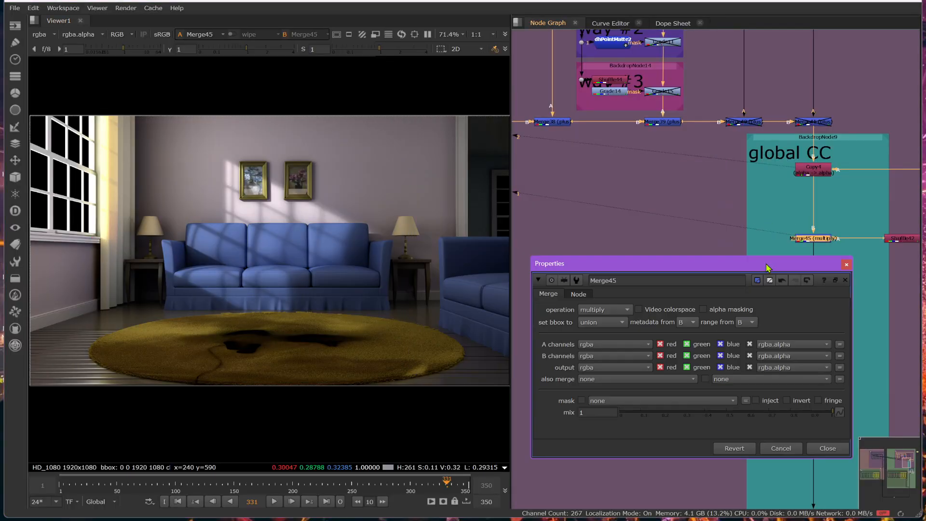
{"action": "key", "text": "d"}
{"action": "key", "text": "d"}
{"action": "key", "text": "d"}
{"action": "key", "text": "d"}
{"action": "key", "text": "d"}
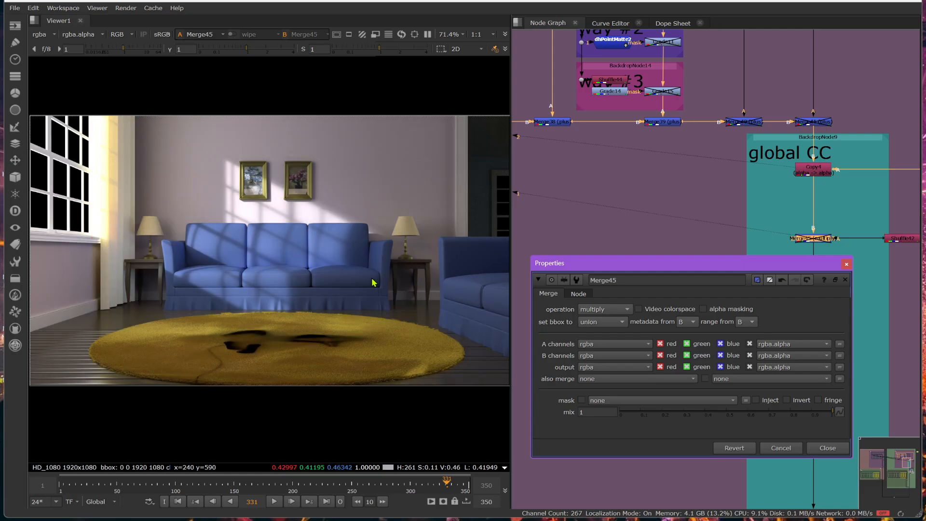
{"action": "key", "text": "d"}
{"action": "key", "text": "d"}
{"action": "scroll", "coordinate": [463, 164], "scroll_direction": "up", "scroll_amount": 8}
{"action": "key", "text": "d"}
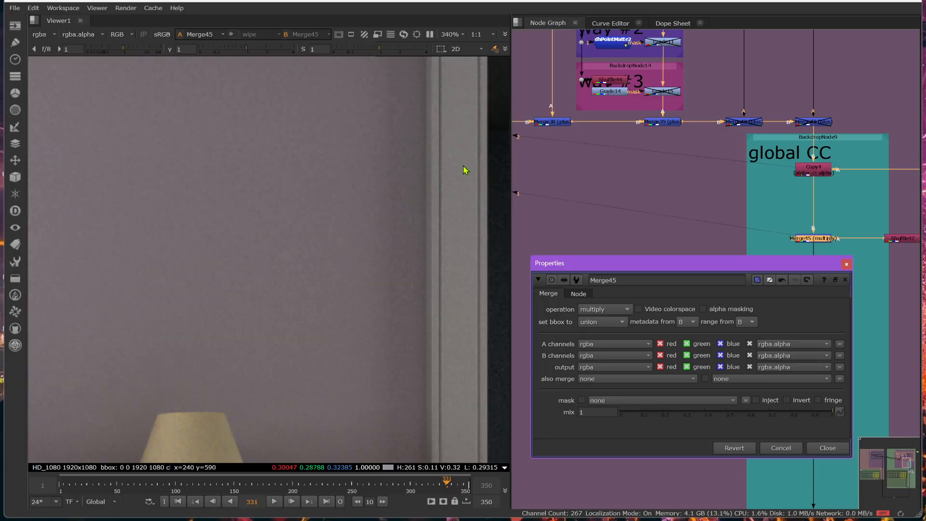
{"action": "scroll", "coordinate": [455, 193], "scroll_direction": "down", "scroll_amount": 6}
{"action": "key", "text": "d"}
{"action": "key", "text": "d"}
{"action": "scroll", "coordinate": [454, 193], "scroll_direction": "down", "scroll_amount": 2}
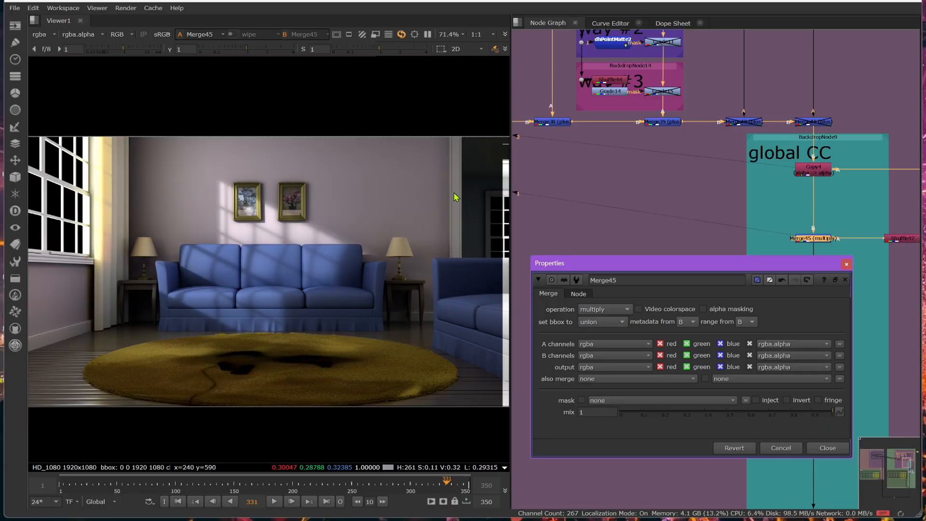
{"action": "key", "text": "d"}
{"action": "key", "text": "d"}
{"action": "key", "text": "d"}
{"action": "key", "text": "d"}
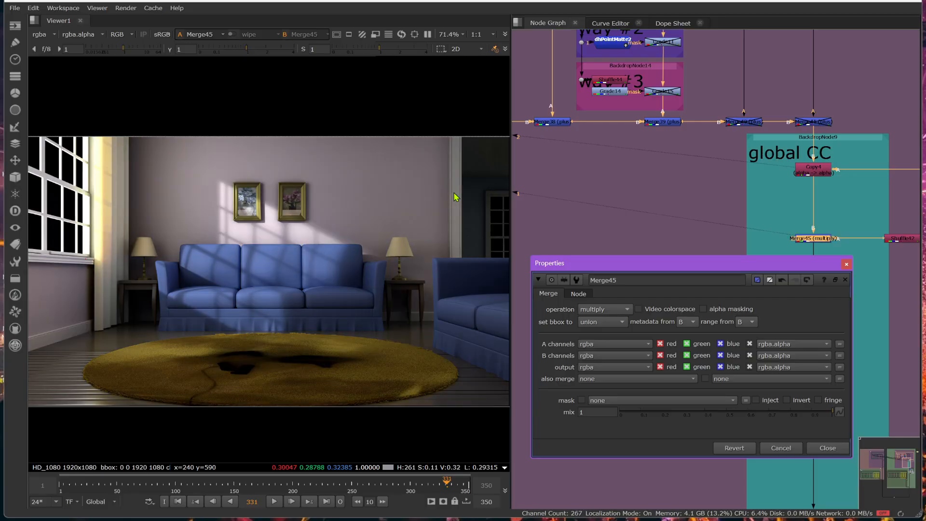
{"action": "key", "text": "d"}
{"action": "key", "text": "d"}
{"action": "key", "text": "d"}
{"action": "key", "text": "d"}
{"action": "key", "text": "d"}
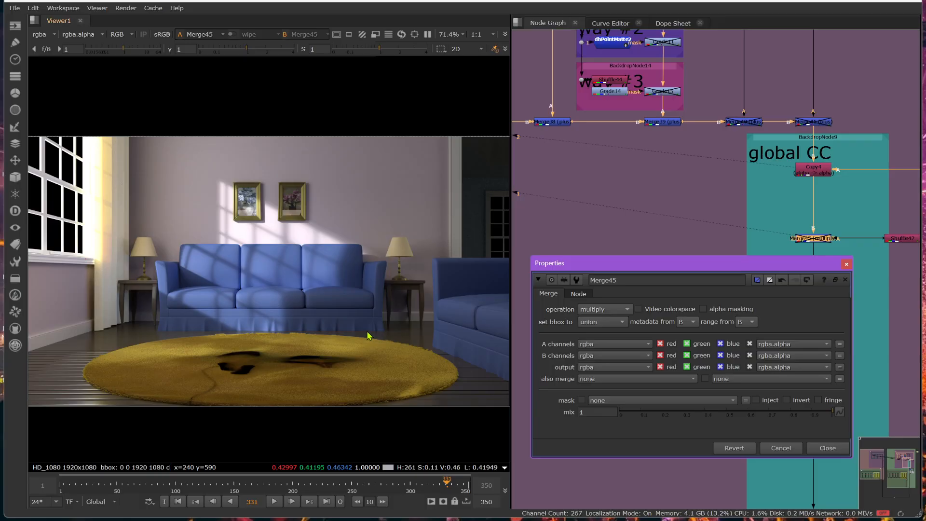
{"action": "key", "text": "d"}
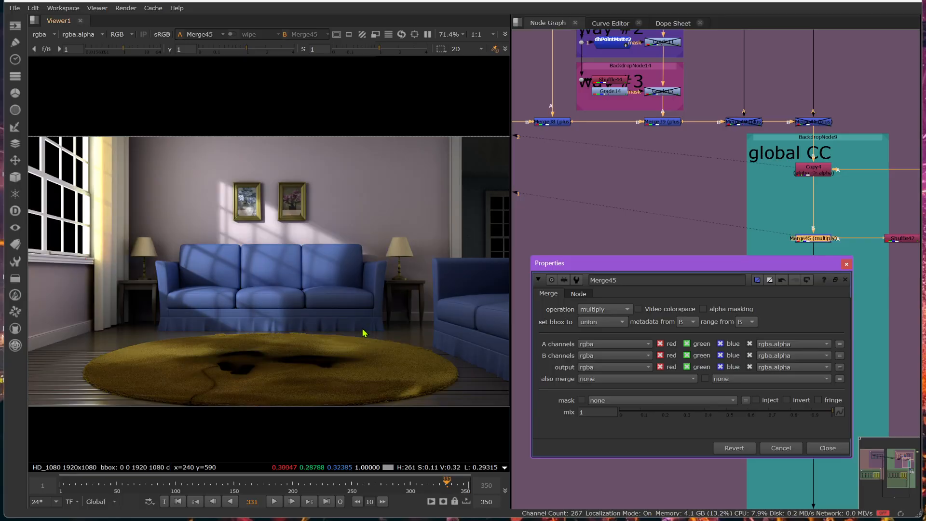
Step: View the ao Shuffle's output on its own and close the merge's properties
{"action": "left_click", "coordinate": [907, 239]}
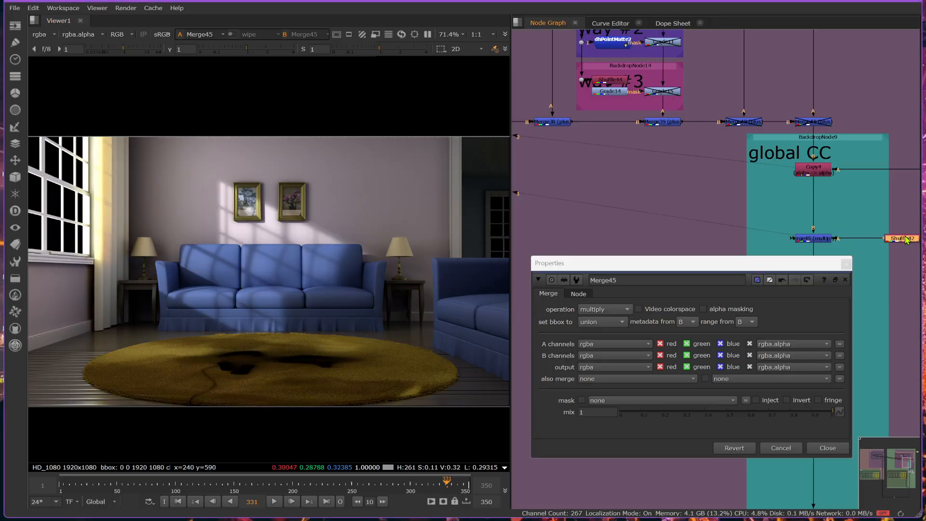
{"action": "key", "text": "1"}
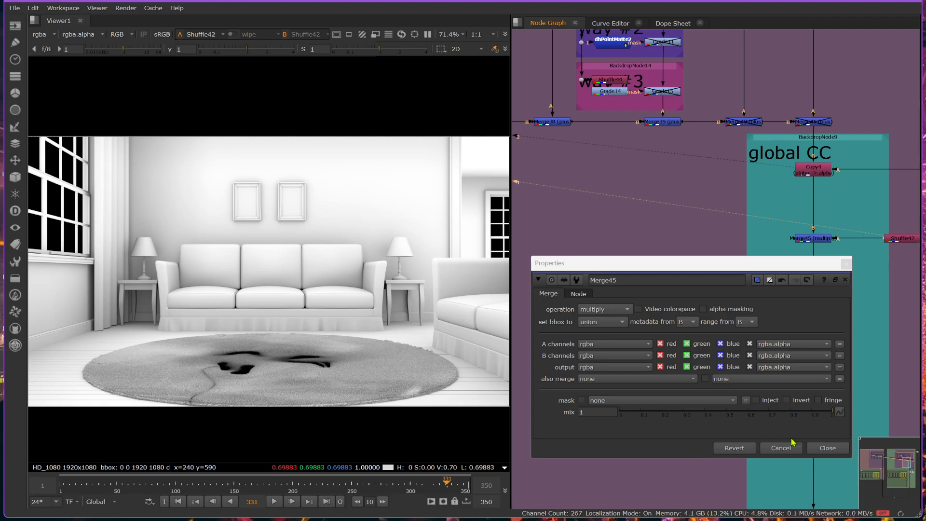
{"action": "left_click", "coordinate": [842, 454]}
{"action": "middle_click_drag", "start_coordinate": [853, 289], "coordinate": [661, 294]}
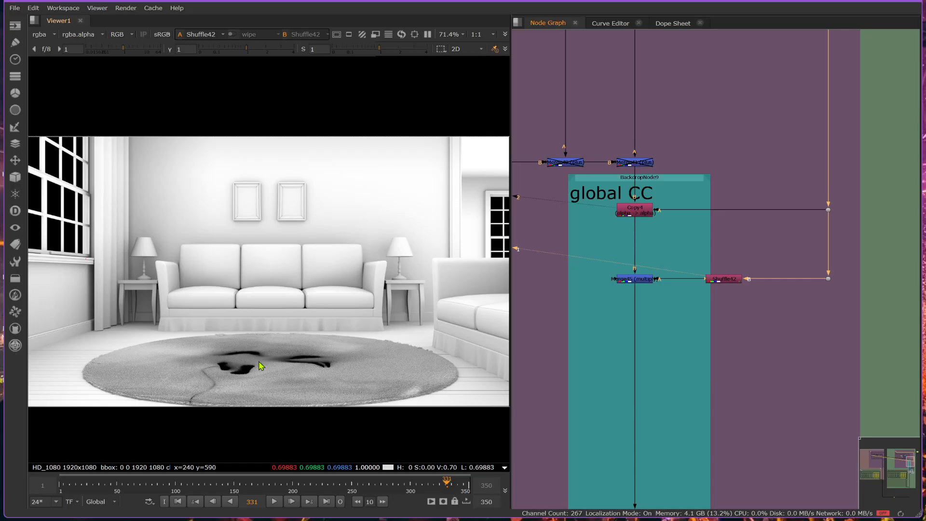
Step: Disable the multiply merge and add a Grade node below it, with its mask input connected to the ao Shuffle
{"action": "left_click", "coordinate": [643, 281]}
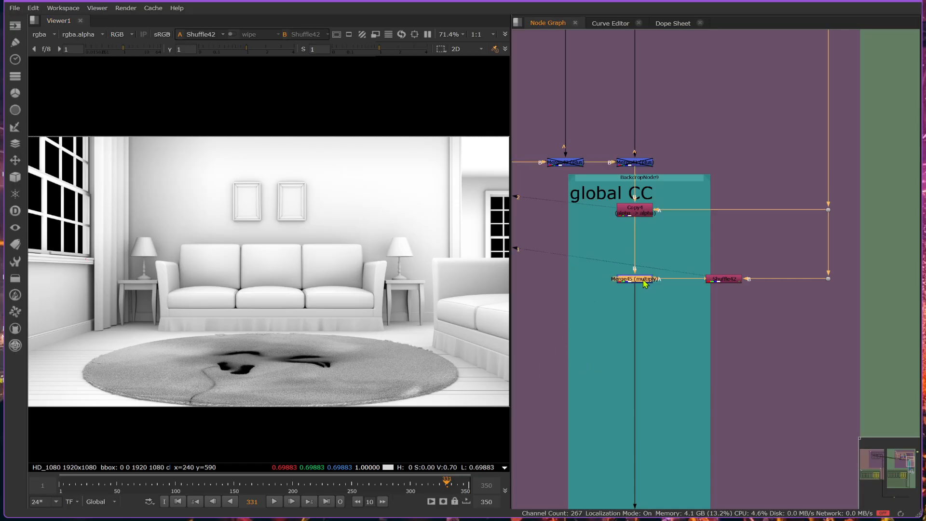
{"action": "key", "text": "d"}
{"action": "key", "text": "g"}
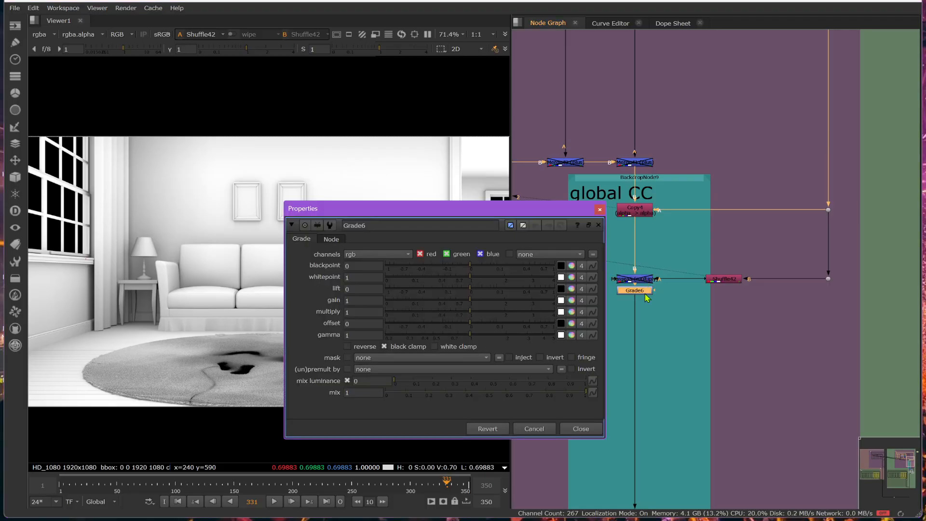
{"action": "left_click_drag", "start_coordinate": [655, 290], "coordinate": [723, 278]}
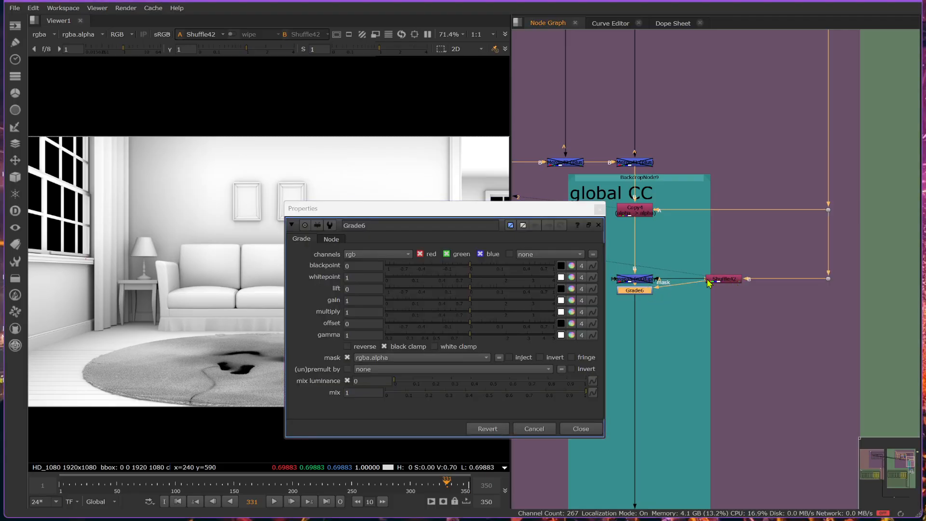
{"action": "left_click_drag", "start_coordinate": [637, 291], "coordinate": [639, 304]}
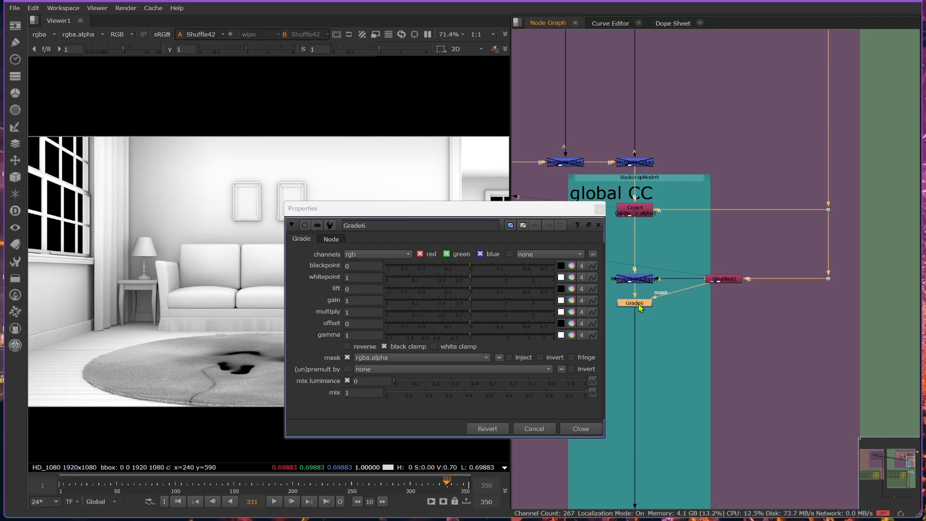
Step: View the new Grade node and set its mask channel to rgba.red
{"action": "key", "text": "1"}
{"action": "left_click_drag", "start_coordinate": [426, 209], "coordinate": [717, 48]}
{"action": "left_click", "coordinate": [666, 196]}
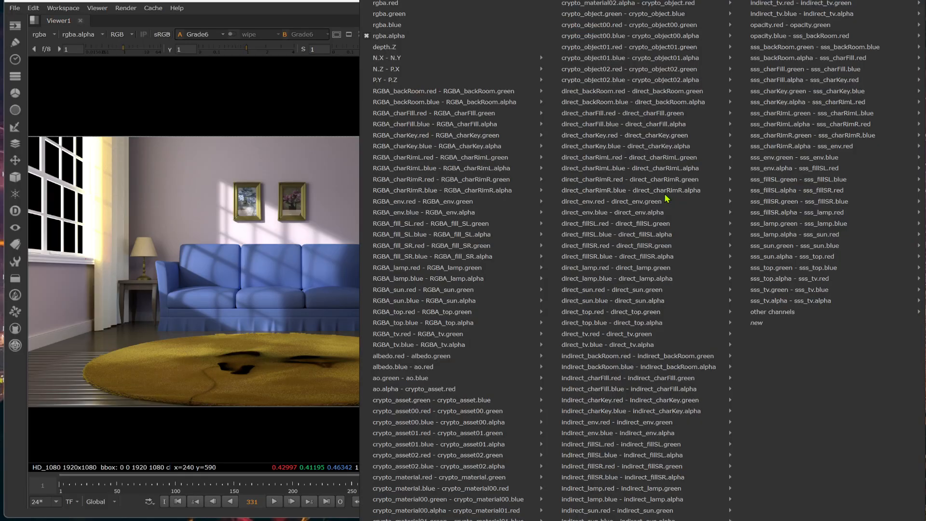
{"action": "left_click", "coordinate": [442, 4]}
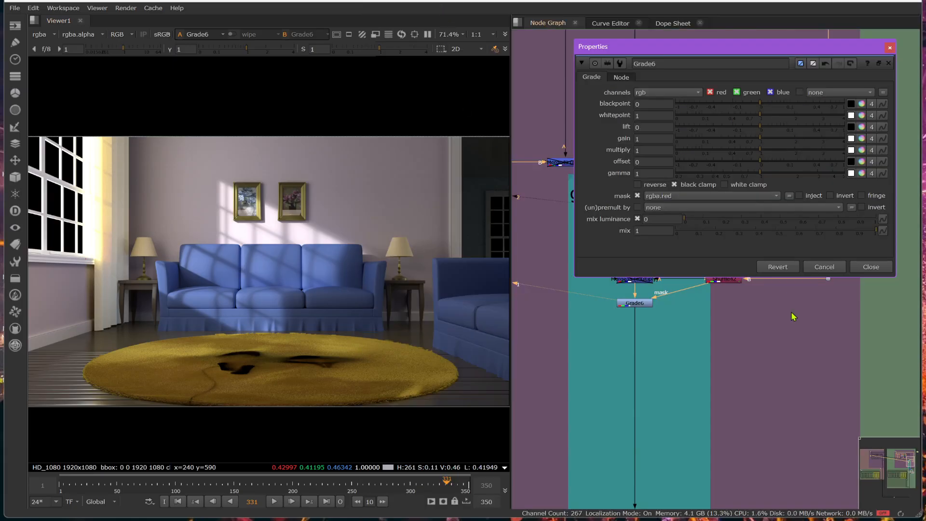
Step: Set Grade6's multiply to 0 and invert its red-channel mask
{"action": "middle_click_drag", "start_coordinate": [790, 329], "coordinate": [806, 393]}
{"action": "left_click_drag", "start_coordinate": [757, 149], "coordinate": [646, 156]}
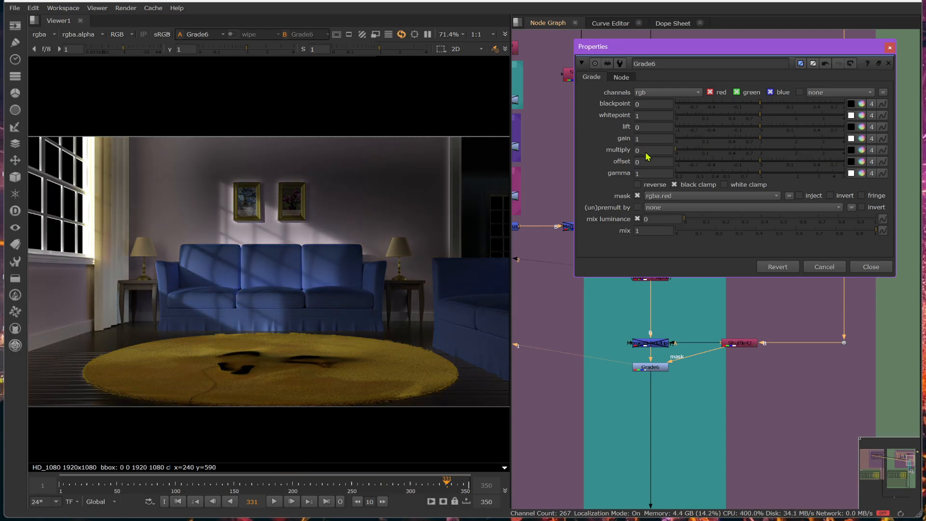
{"action": "left_click", "coordinate": [831, 196]}
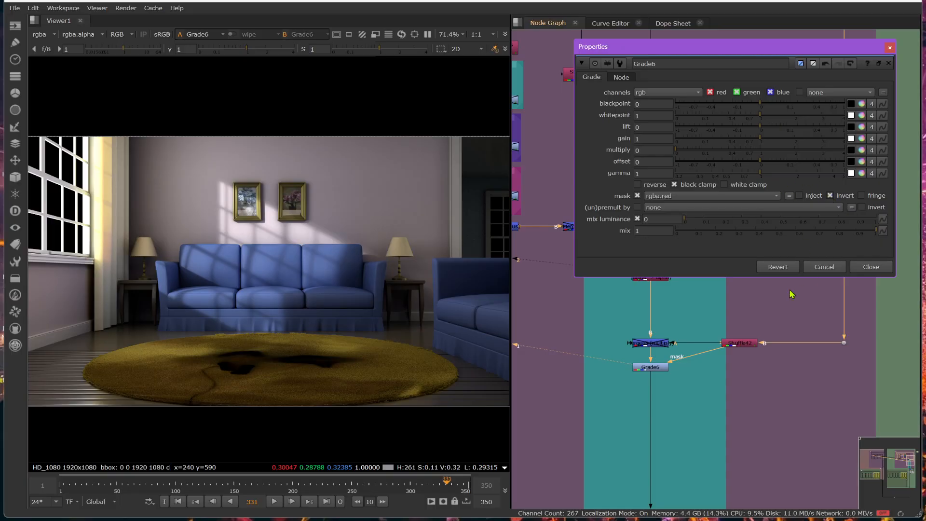
Step: Toggle Grade6 off and on repeatedly to compare the image with and without the inverted-mask grade
{"action": "left_click", "coordinate": [655, 372]}
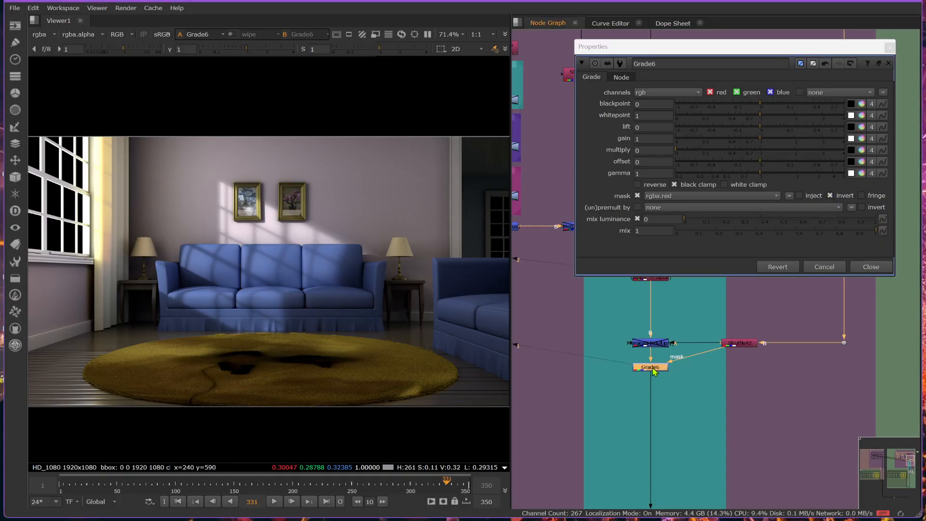
{"action": "key", "text": "d"}
{"action": "key", "text": "d"}
{"action": "key", "text": "d"}
{"action": "key", "text": "d"}
{"action": "key", "text": "d"}
{"action": "key", "text": "d"}
{"action": "key", "text": "d"}
{"action": "key", "text": "d"}
Step: Check the Shuffle42 pass in the viewer, then return the view to Grade6 and turn off its mask inversion
{"action": "left_click", "coordinate": [741, 342]}
{"action": "key", "text": "1"}
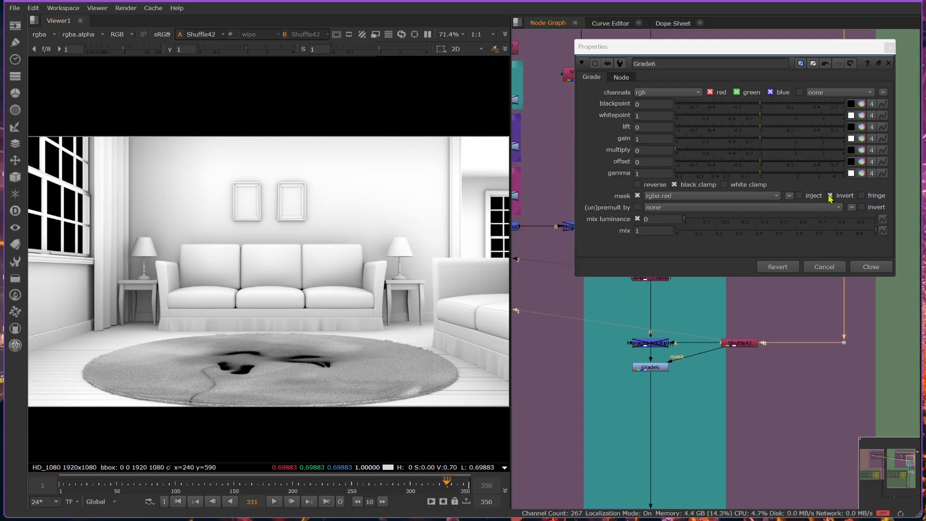
{"action": "left_click", "coordinate": [651, 368]}
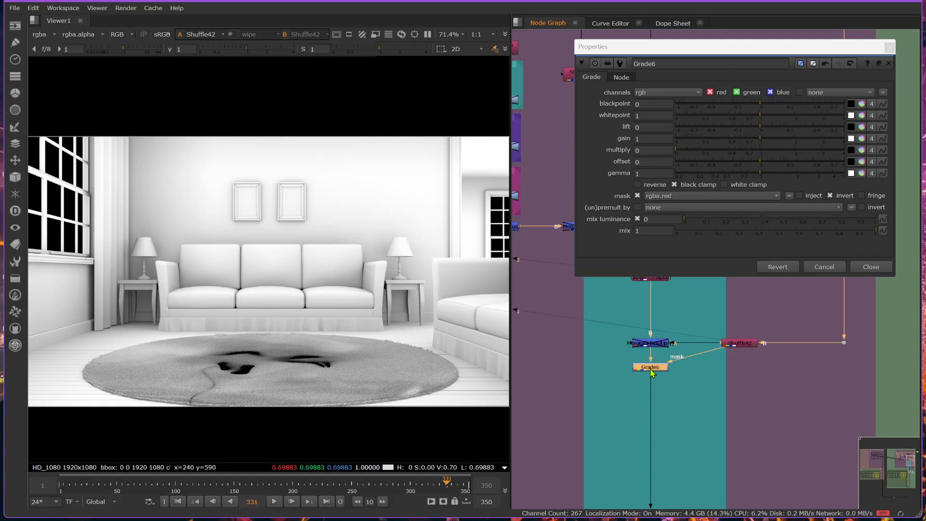
{"action": "key", "text": "1"}
{"action": "left_click", "coordinate": [829, 195]}
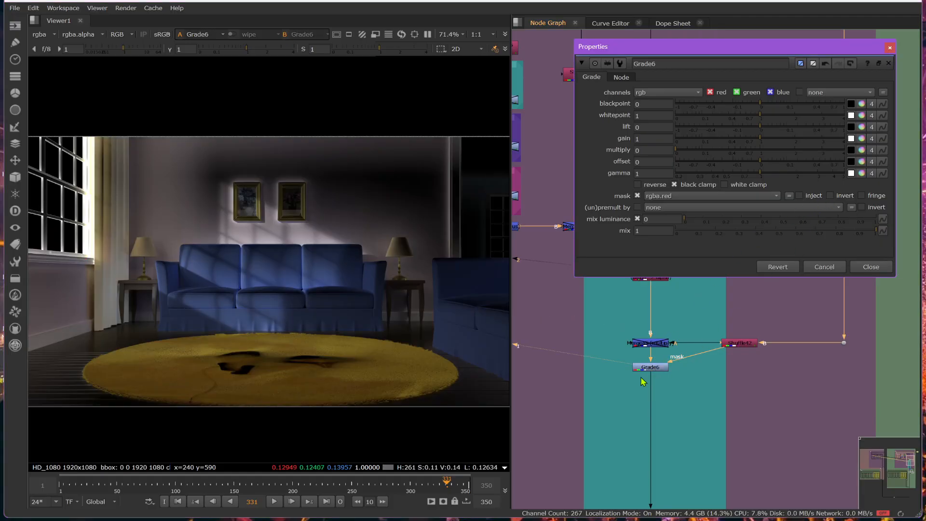
Step: View the Shuffle42 mask and switch back to Grade6 to compare it with the graded image
{"action": "left_click", "coordinate": [744, 344]}
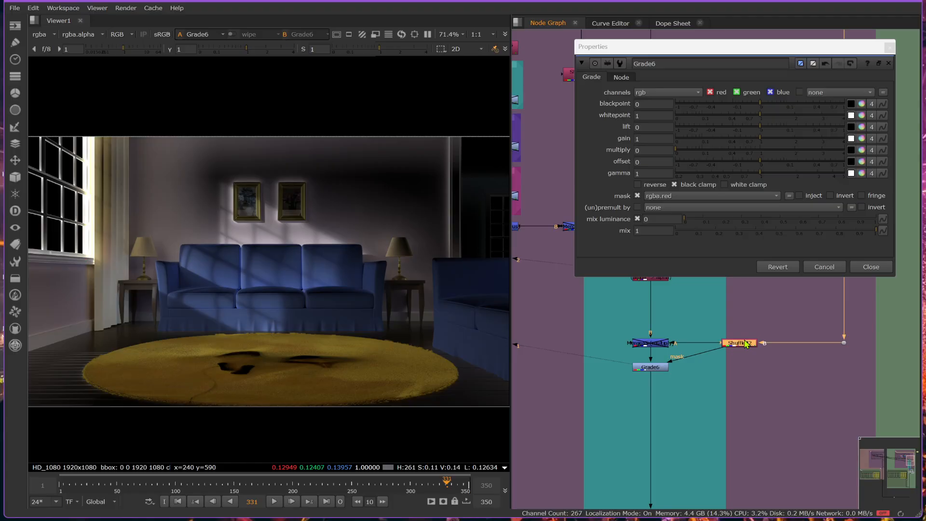
{"action": "key", "text": "1"}
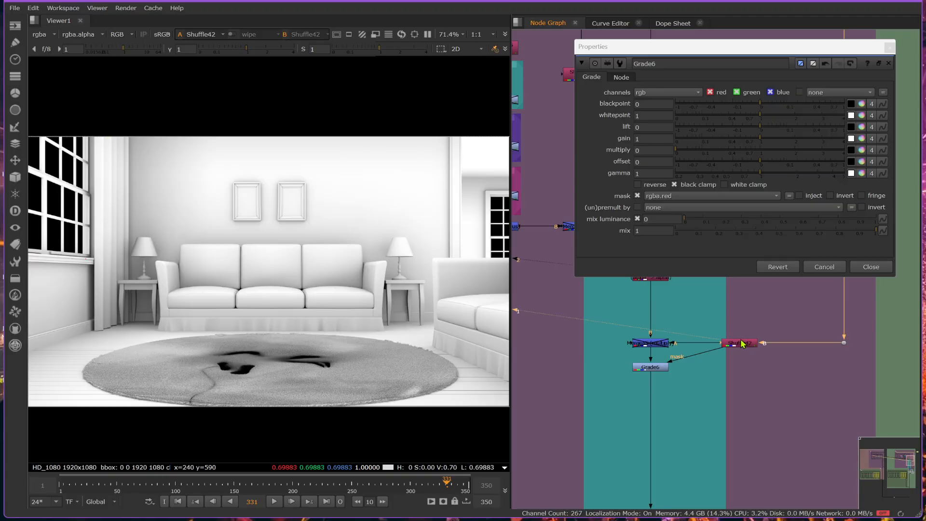
{"action": "left_click", "coordinate": [652, 368]}
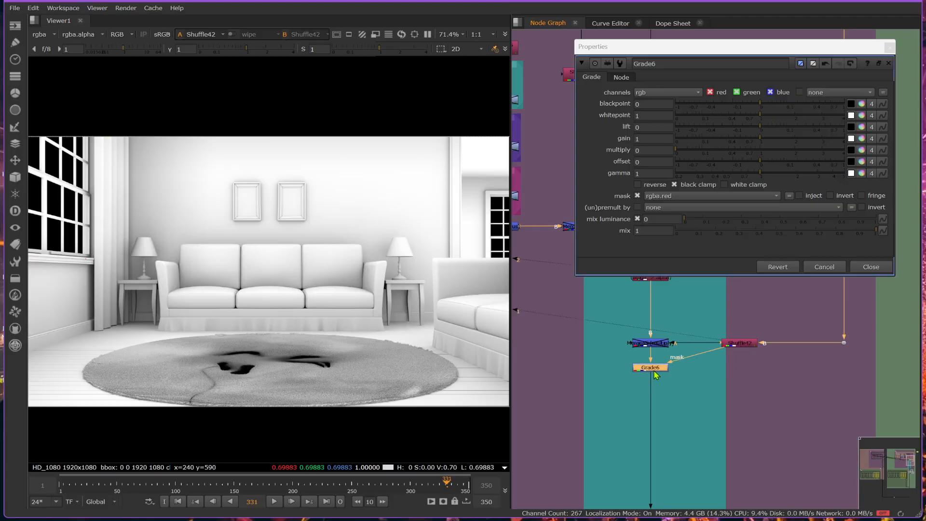
{"action": "key", "text": "1"}
Step: Toggle Grade6 off and on to examine which areas the non-inverted mask darkens
{"action": "key", "text": "d"}
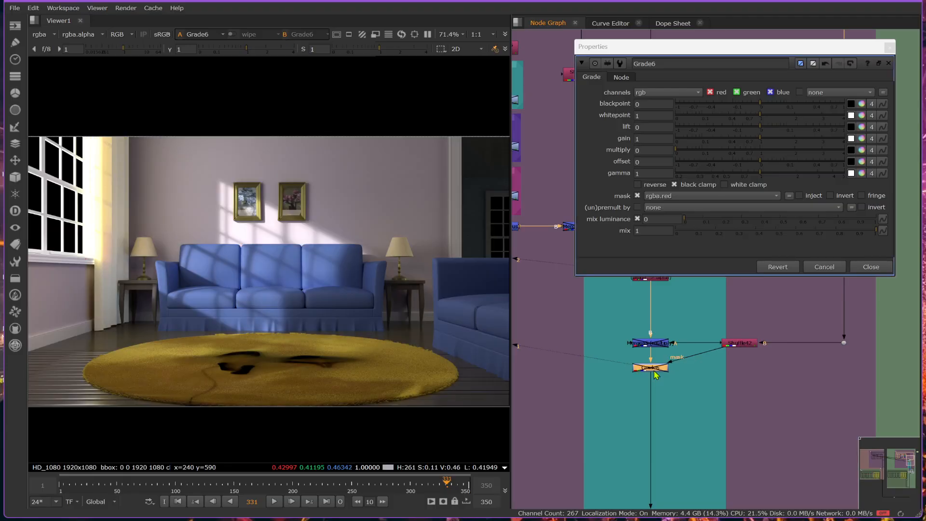
{"action": "key", "text": "d"}
{"action": "key", "text": "d"}
{"action": "key", "text": "d"}
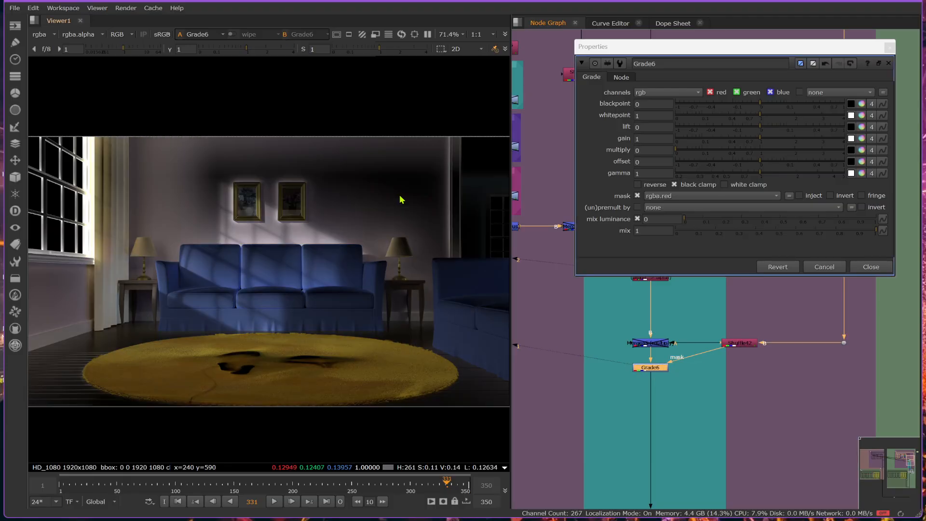
{"action": "key", "text": "d"}
{"action": "key", "text": "d"}
{"action": "key", "text": "d"}
{"action": "key", "text": "d"}
Step: View Shuffle42, add an Invert node and connect its input to Shuffle42
{"action": "left_click", "coordinate": [752, 346]}
{"action": "key", "text": "1"}
{"action": "left_click", "coordinate": [760, 376]}
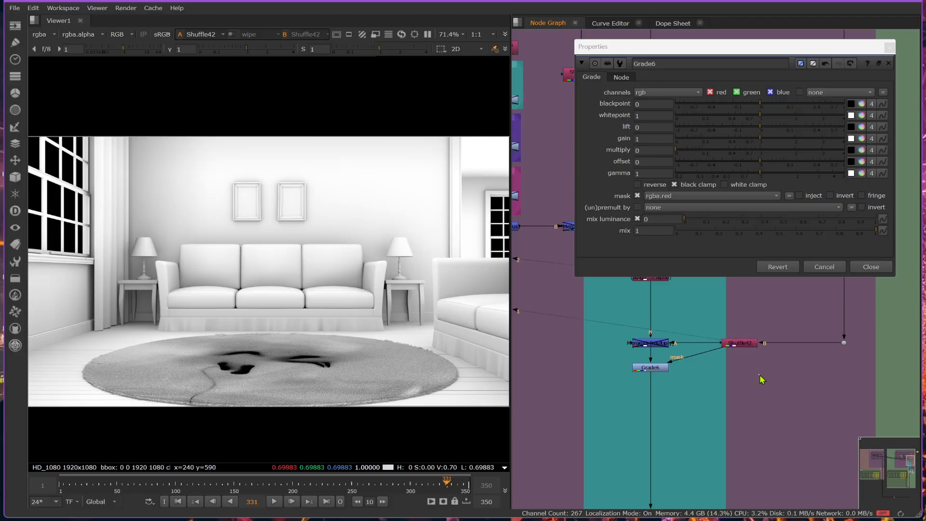
{"action": "key", "text": "Tab"}
{"action": "type", "text": "in"}
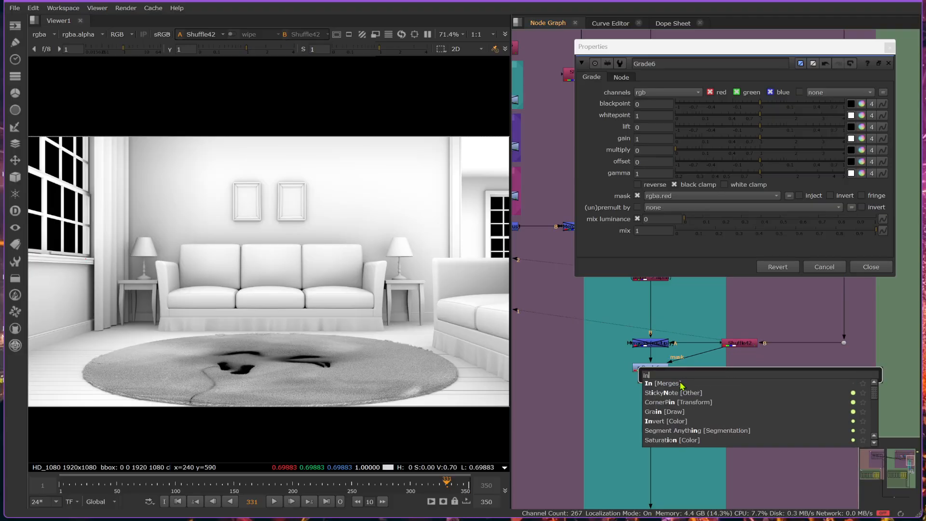
{"action": "left_click", "coordinate": [675, 424]}
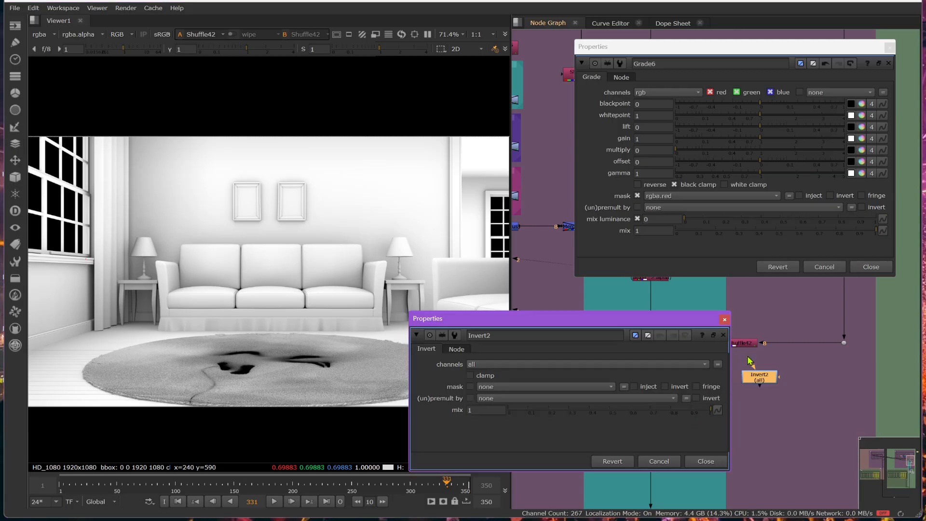
{"action": "left_click_drag", "start_coordinate": [748, 357], "coordinate": [747, 345]}
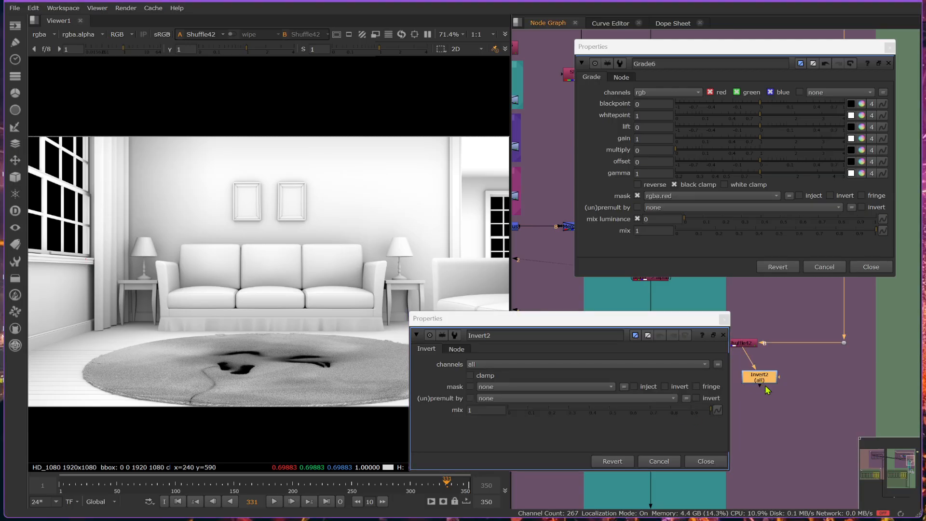
Step: Reposition the Invert node beside Shuffle42, view its output and close its properties
{"action": "left_click_drag", "start_coordinate": [761, 379], "coordinate": [779, 387]}
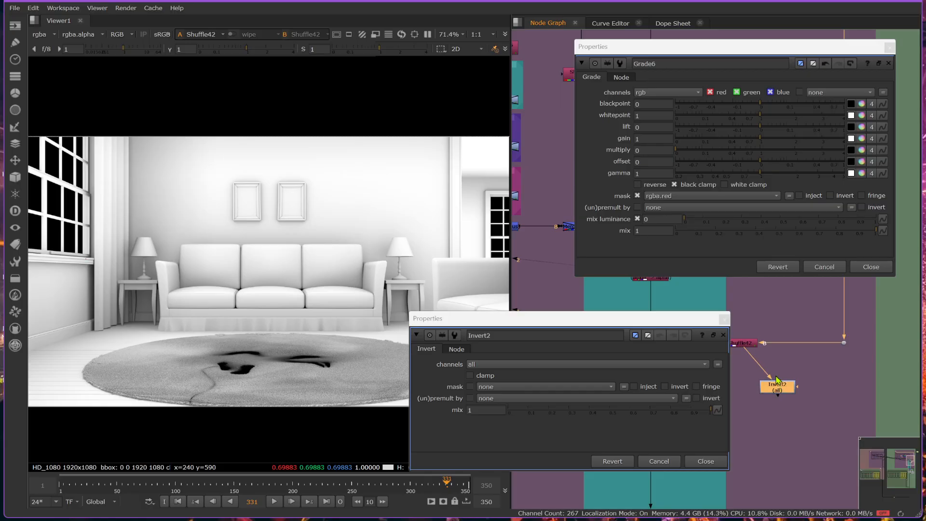
{"action": "key", "text": "1"}
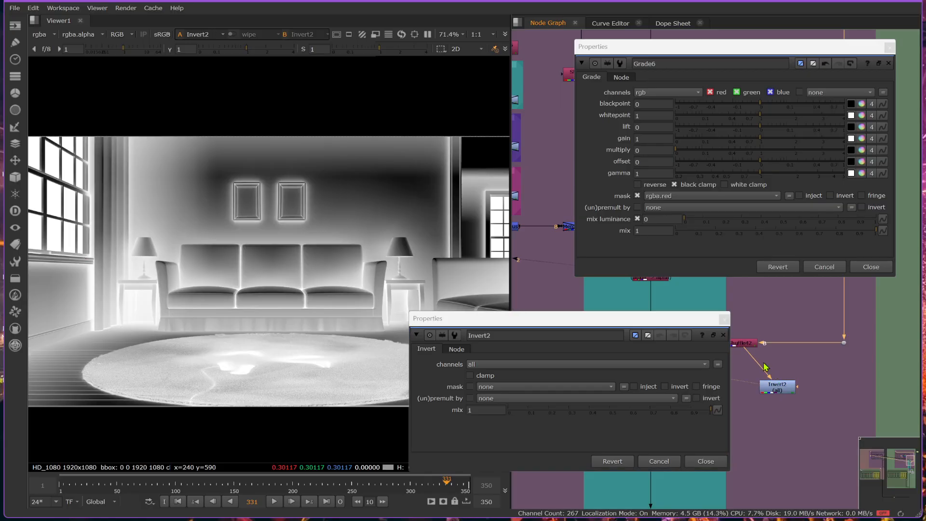
{"action": "left_click", "coordinate": [723, 326]}
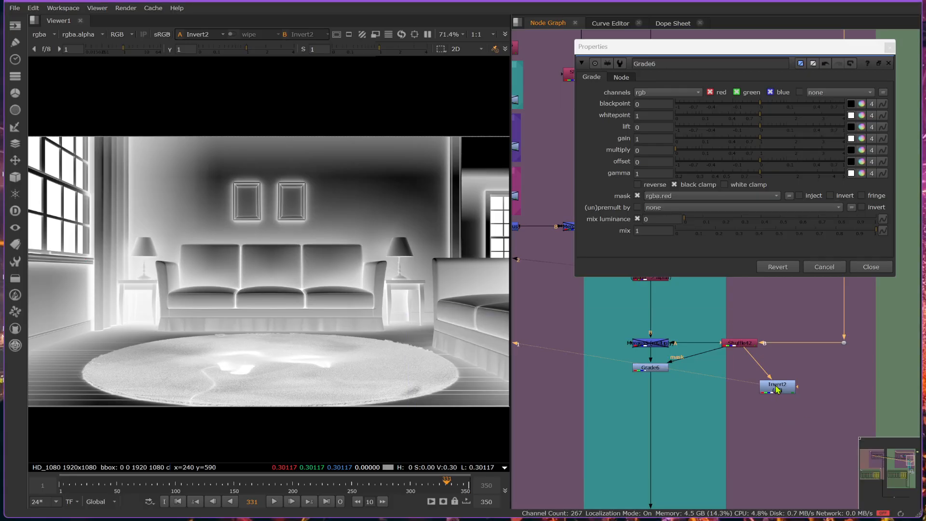
{"action": "left_click_drag", "start_coordinate": [781, 385], "coordinate": [790, 383]}
{"action": "key", "text": "d"}
{"action": "key", "text": "d"}
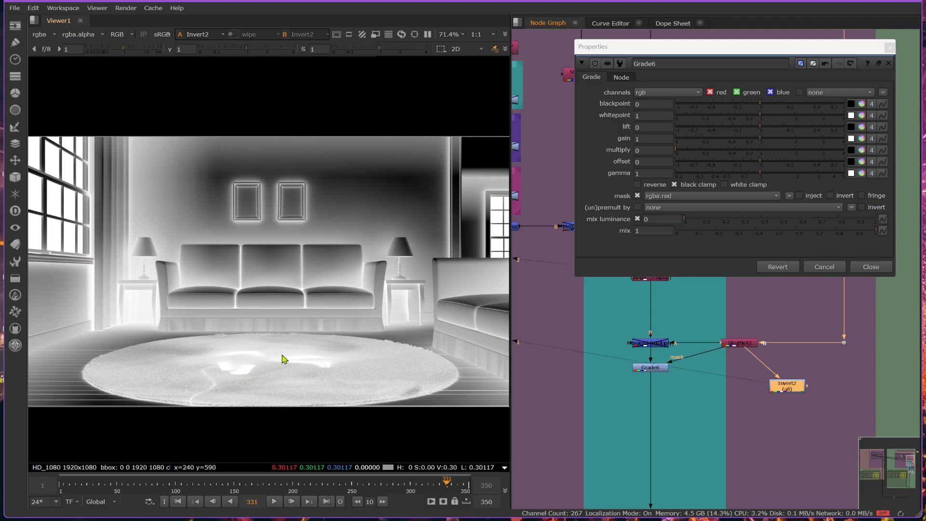
Step: Compare the Shuffle42 pass with its inverted version in the viewer, then delete the Invert node
{"action": "left_click", "coordinate": [732, 344]}
{"action": "key", "text": "1"}
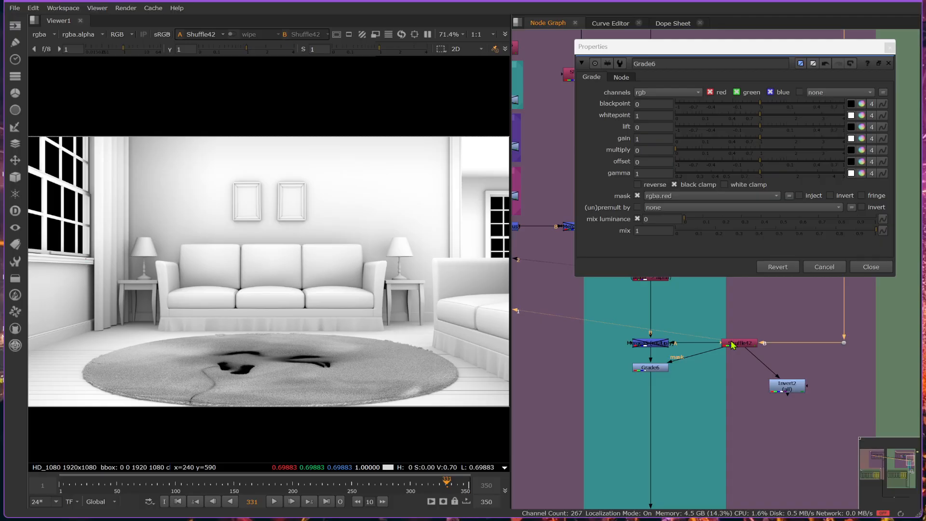
{"action": "left_click", "coordinate": [788, 389]}
{"action": "key", "text": "1"}
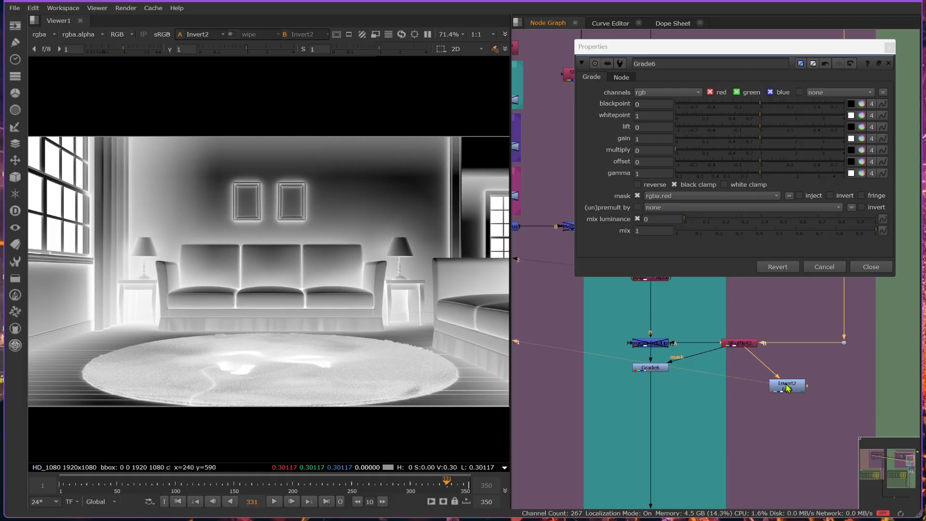
{"action": "left_click", "coordinate": [787, 388]}
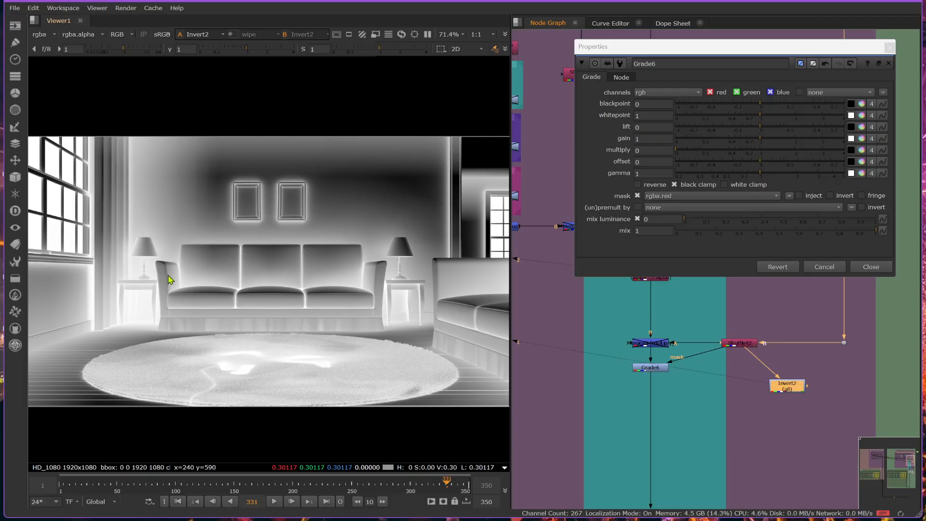
{"action": "key", "text": "Delete"}
Step: View Grade6 and turn its mask inversion back on
{"action": "left_click", "coordinate": [654, 368]}
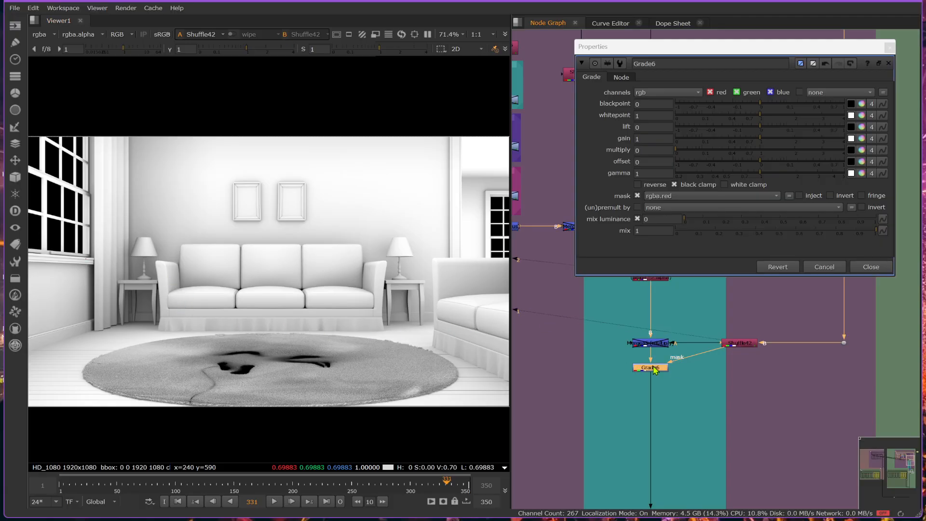
{"action": "key", "text": "1"}
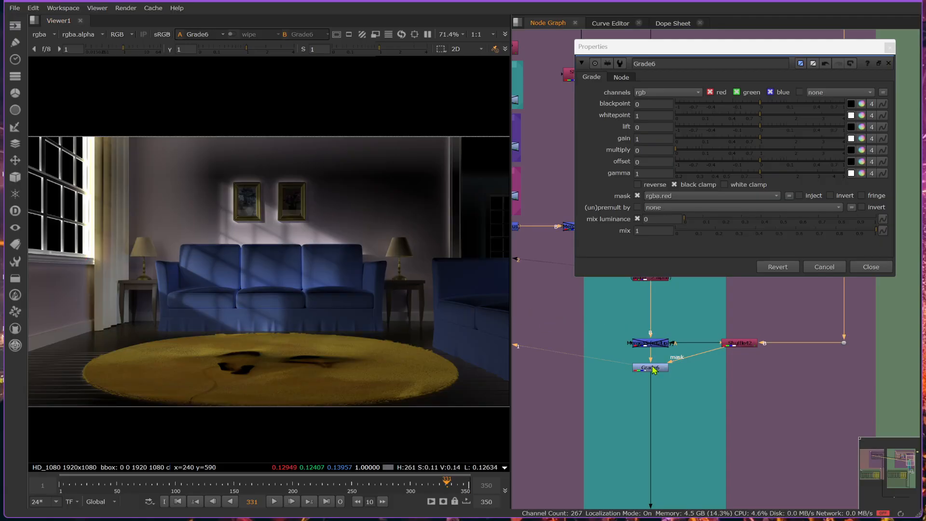
{"action": "left_click", "coordinate": [653, 368]}
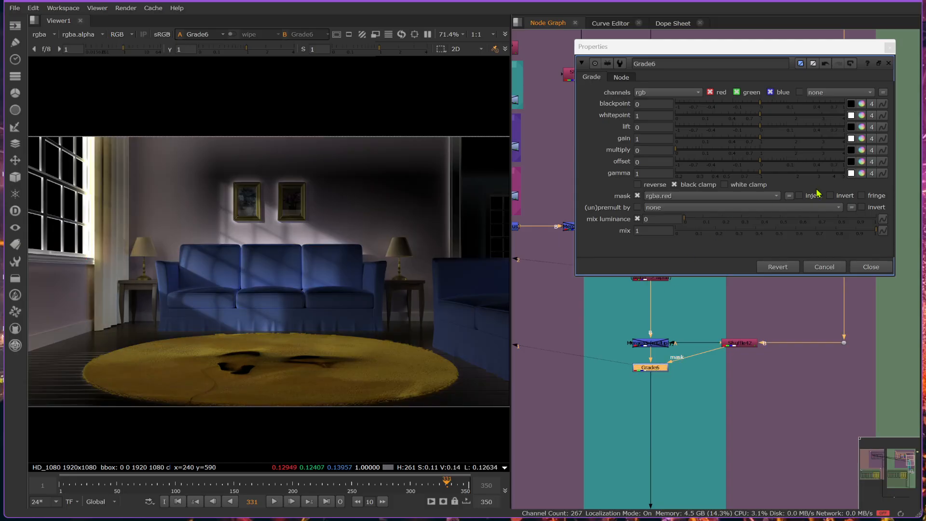
{"action": "left_click", "coordinate": [830, 196]}
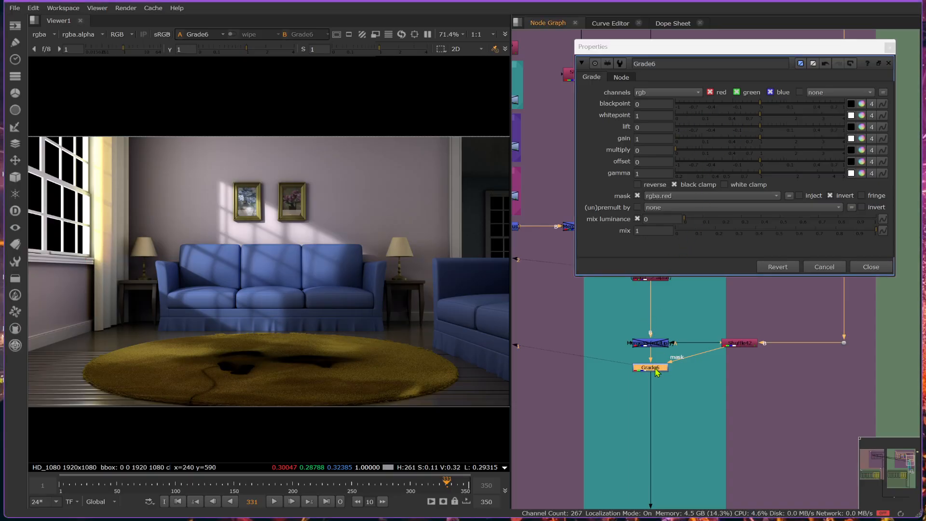
Step: Disable and re-enable Grade6 several times to examine the darkening through the inverted mask
{"action": "key", "text": "d"}
{"action": "key", "text": "d"}
{"action": "key", "text": "d"}
{"action": "key", "text": "d"}
{"action": "key", "text": "d"}
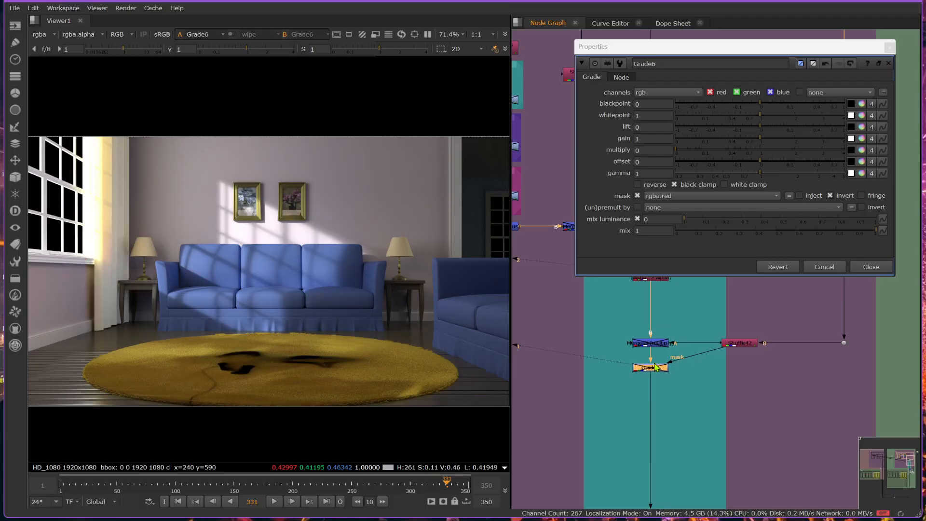
{"action": "key", "text": "d"}
{"action": "key", "text": "d"}
{"action": "key", "text": "d"}
{"action": "key", "text": "d"}
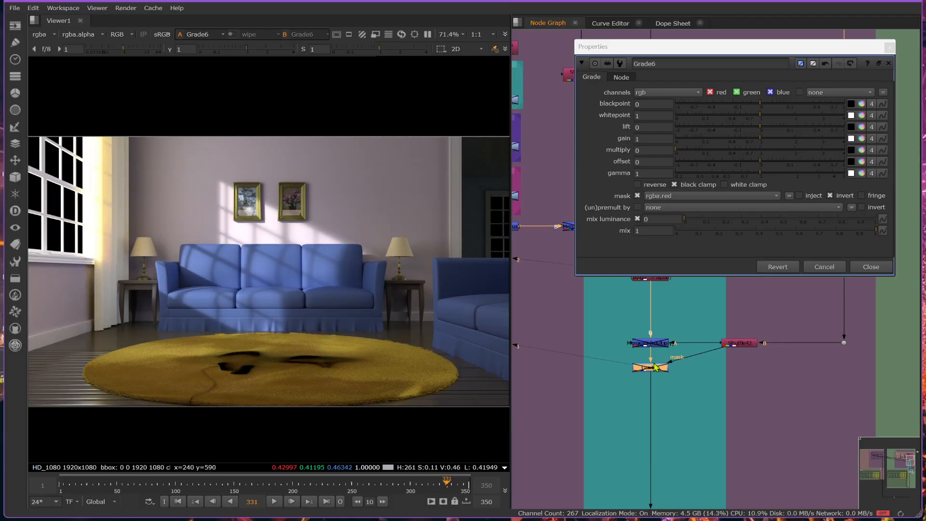
{"action": "key", "text": "d"}
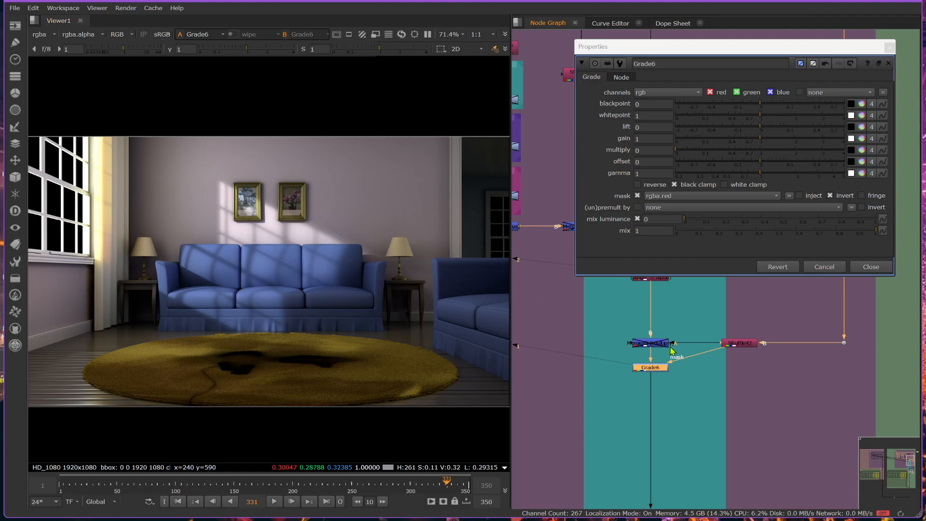
Step: Point out the disabled multiply Merge node, then reselect Grade6 and toggle it off and on again
{"action": "mouse_move", "coordinate": [669, 343]}
{"action": "left_mouse_down"}
{"action": "mouse_move", "coordinate": [668, 325]}
{"action": "mouse_move", "coordinate": [666, 346]}
{"action": "left_mouse_up"}
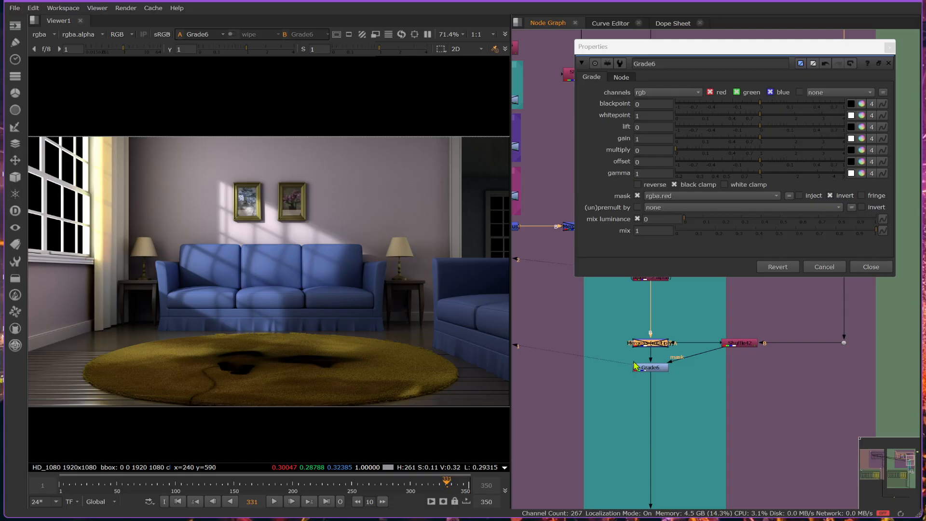
{"action": "left_click", "coordinate": [643, 373]}
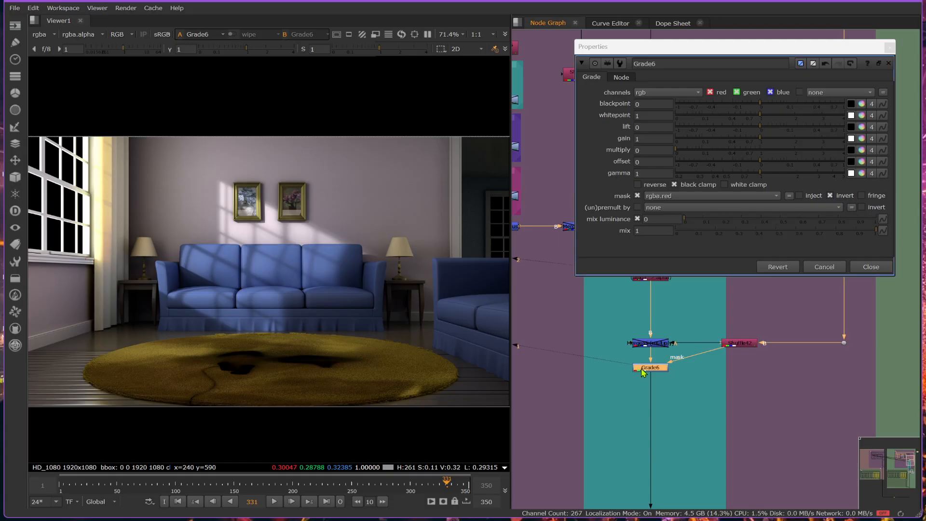
{"action": "key", "text": "d"}
{"action": "key", "text": "d"}
{"action": "key", "text": "d"}
{"action": "key", "text": "d"}
{"action": "key", "text": "d"}
{"action": "key", "text": "d"}
{"action": "key", "text": "d"}
{"action": "key", "text": "d"}
Step: Delete Grade6 and enable the Merge45 multiply node that combines the Shuffle42 pass with the image
{"action": "key", "text": "Delete"}
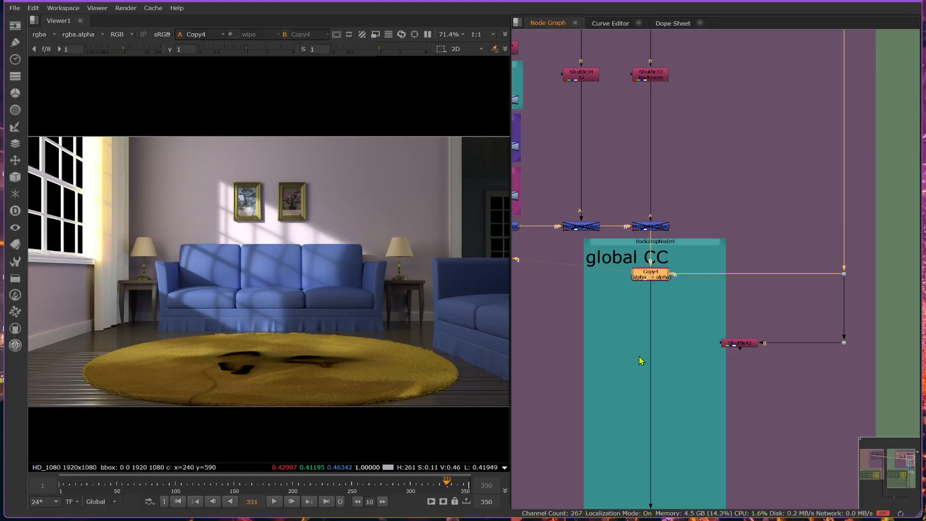
{"action": "left_click", "coordinate": [653, 346]}
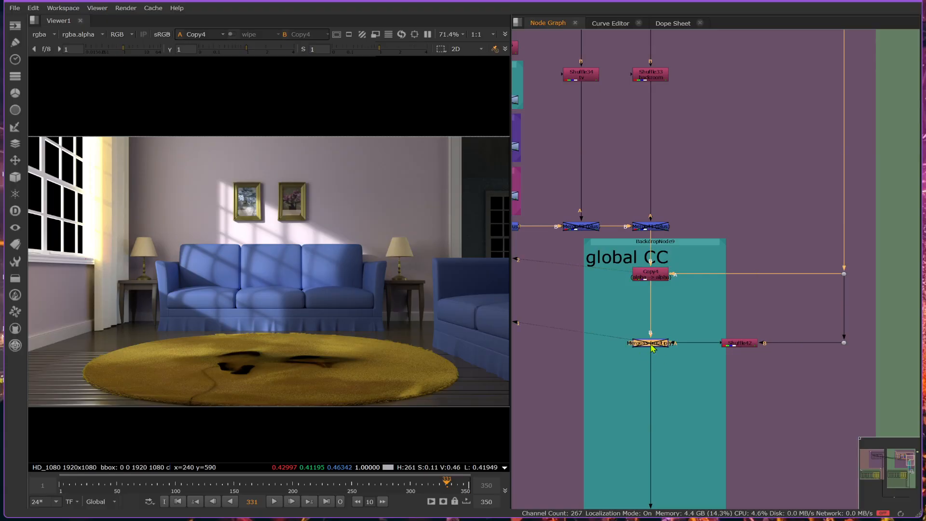
{"action": "key", "text": "d"}
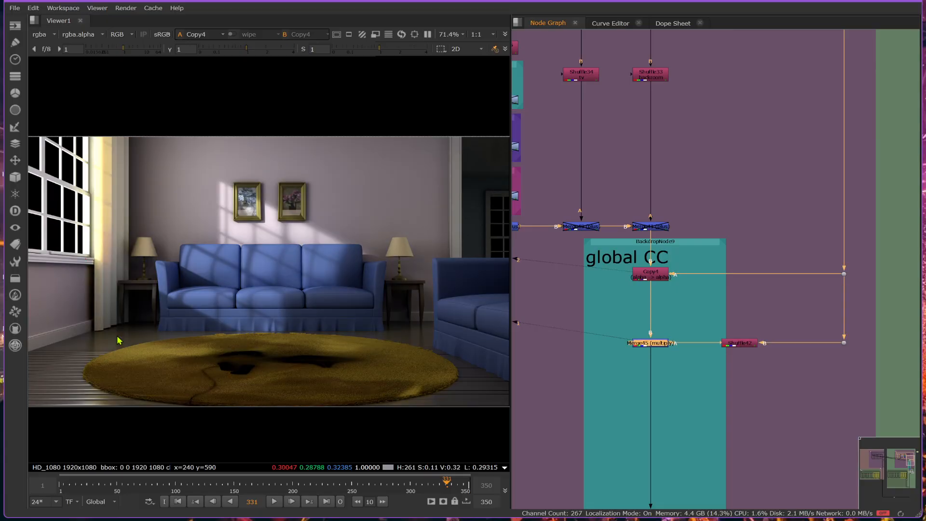
{"action": "left_click", "coordinate": [729, 343]}
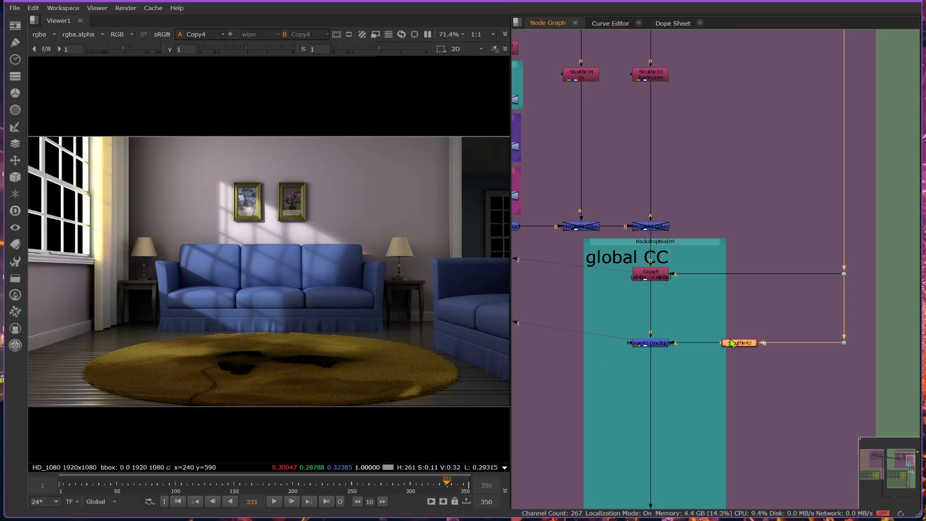
Step: Compare the Shuffle42 occlusion pass with the result of the Merge45 multiply node in the viewer
{"action": "key", "text": "1"}
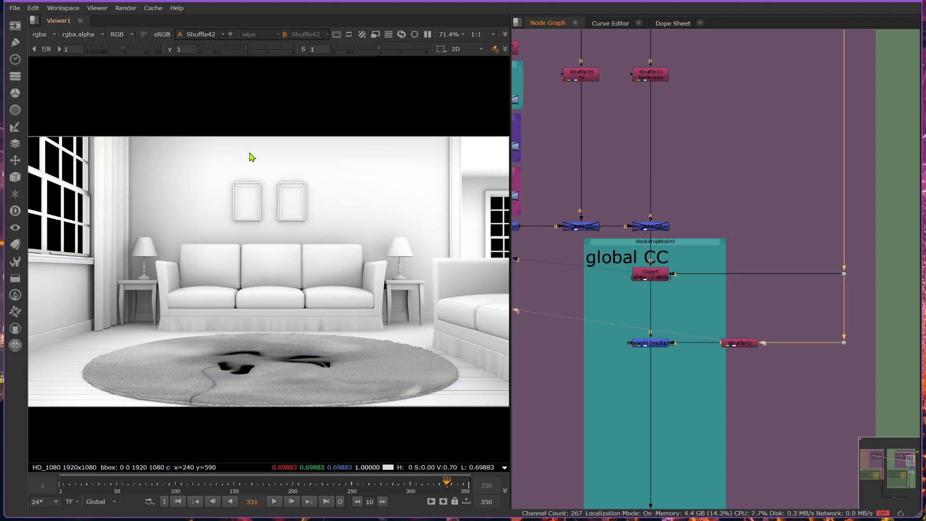
{"action": "left_click", "coordinate": [658, 343]}
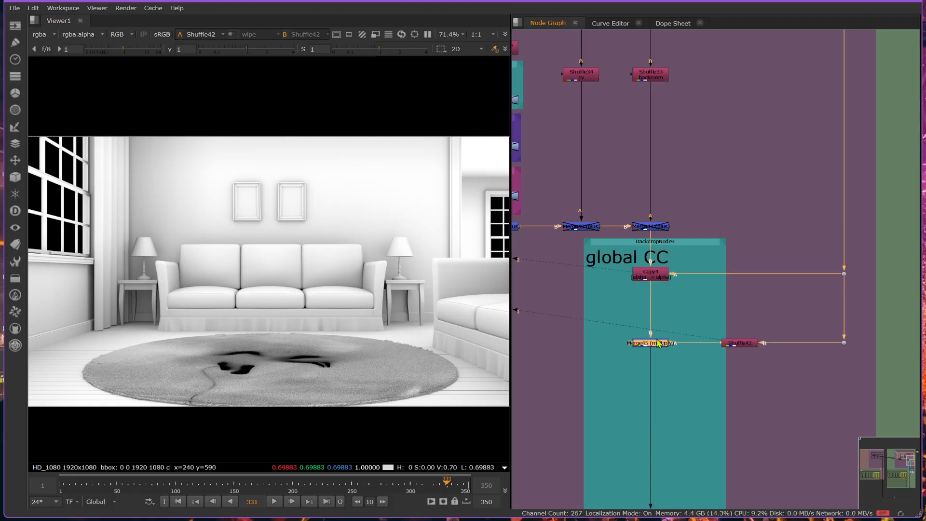
{"action": "key", "text": "1"}
{"action": "left_click", "coordinate": [552, 288]}
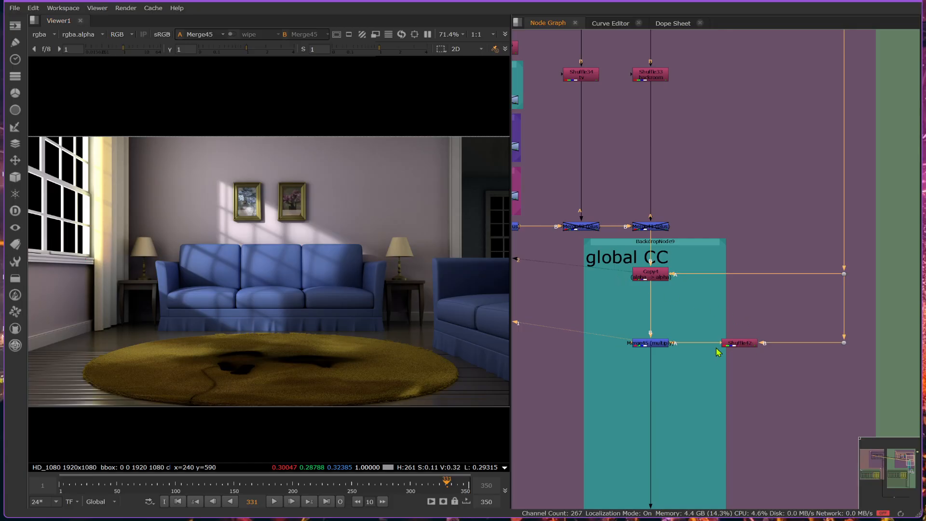
Step: Check Shuffle42's ao layer settings, then view the pass and examine the occlusion on the walls, sofa and rug
{"action": "double_click", "coordinate": [734, 345]}
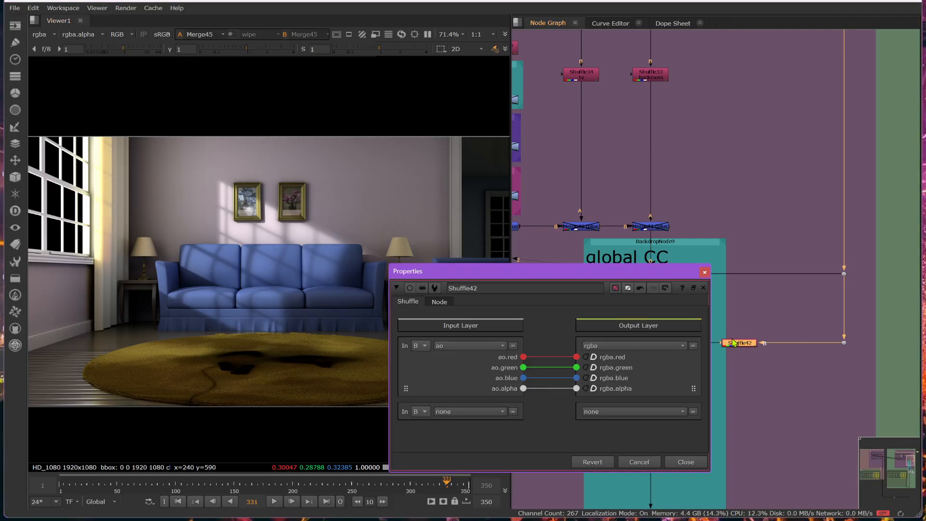
{"action": "key", "text": "1"}
{"action": "left_click", "coordinate": [704, 272]}
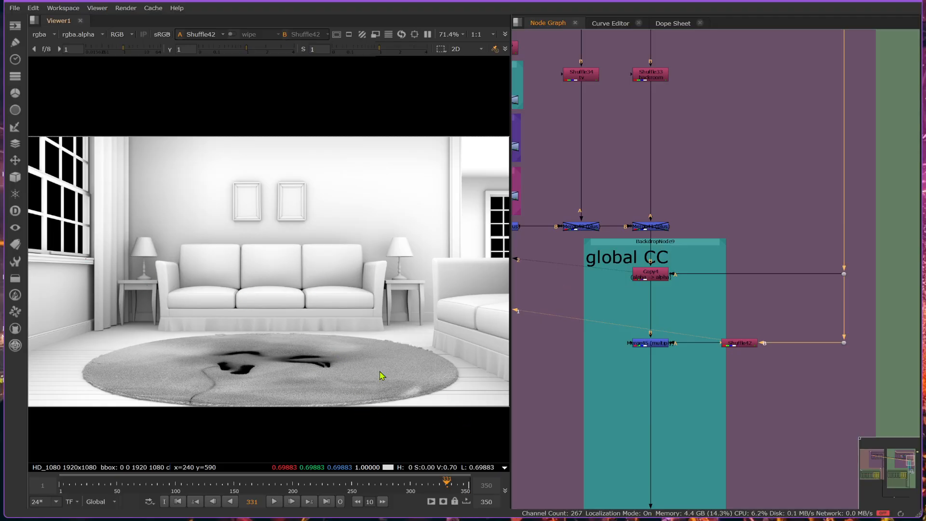
{"action": "scroll", "coordinate": [367, 400], "scroll_direction": "up", "scroll_amount": 2}
{"action": "scroll", "coordinate": [366, 400], "scroll_direction": "down", "scroll_amount": 3}
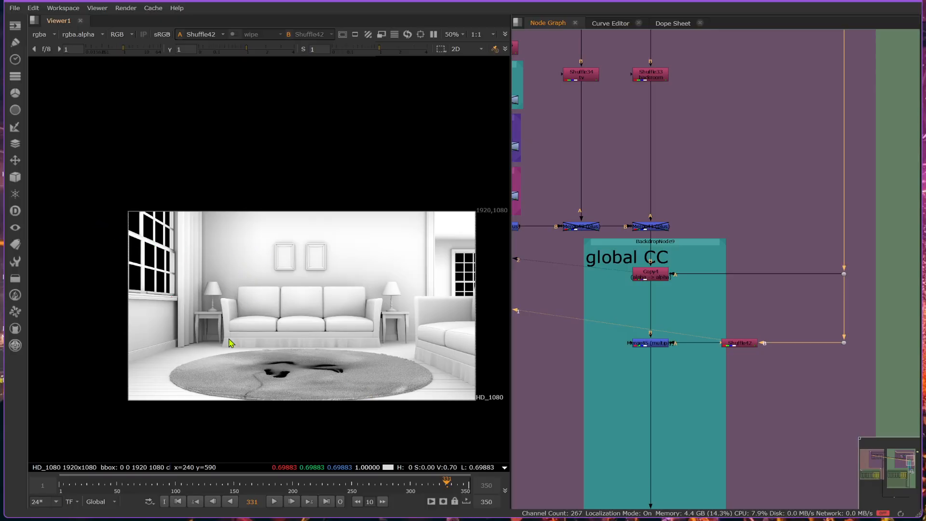
{"action": "scroll", "coordinate": [223, 340], "scroll_direction": "up", "scroll_amount": 2}
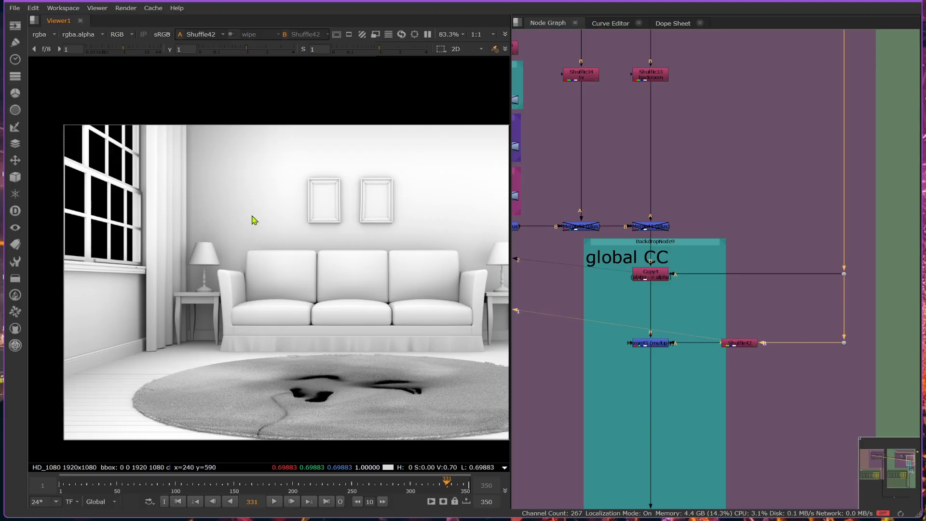
{"action": "scroll", "coordinate": [250, 271], "scroll_direction": "down", "scroll_amount": 2}
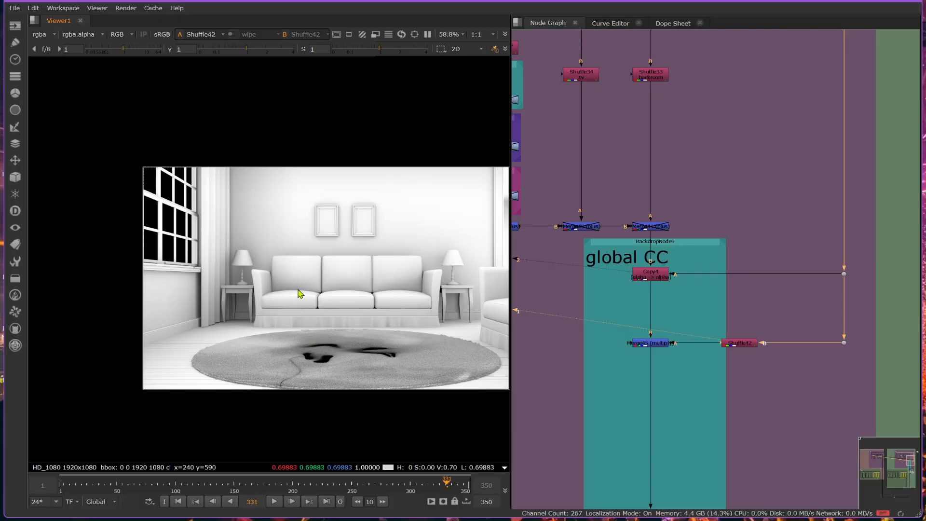
Step: Add a Cryptomatte node below Shuffle42, connect it to the render source line and view it
{"action": "left_click", "coordinate": [788, 378]}
{"action": "key", "text": "Tab"}
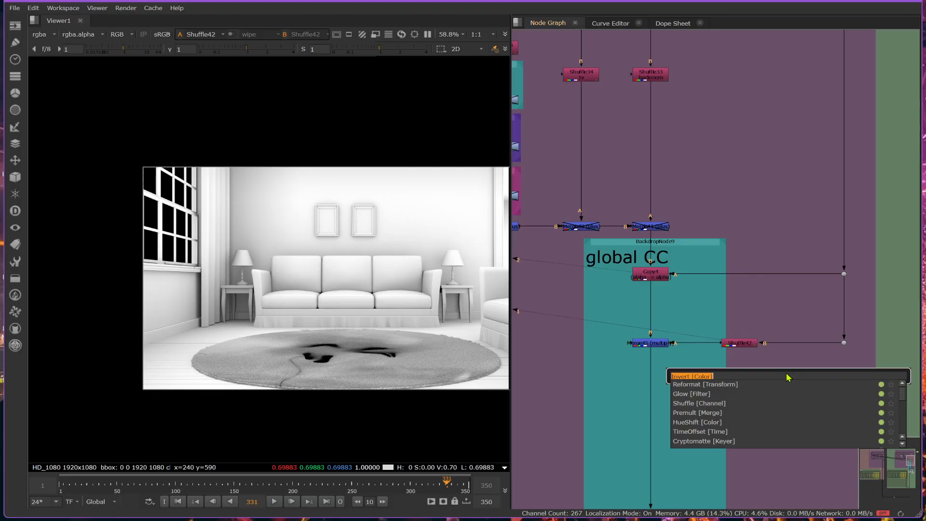
{"action": "type", "text": "crypto"}
{"action": "key", "text": "Return"}
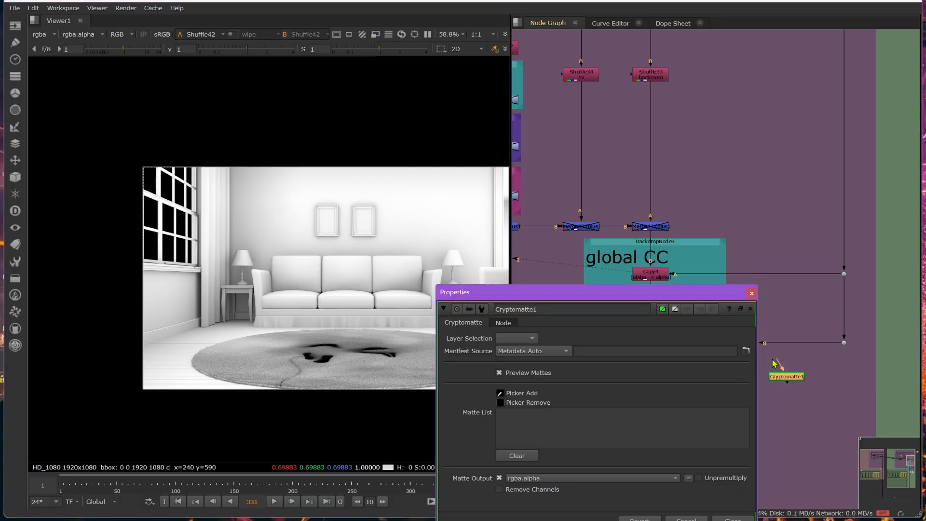
{"action": "left_click_drag", "start_coordinate": [773, 363], "coordinate": [845, 379]}
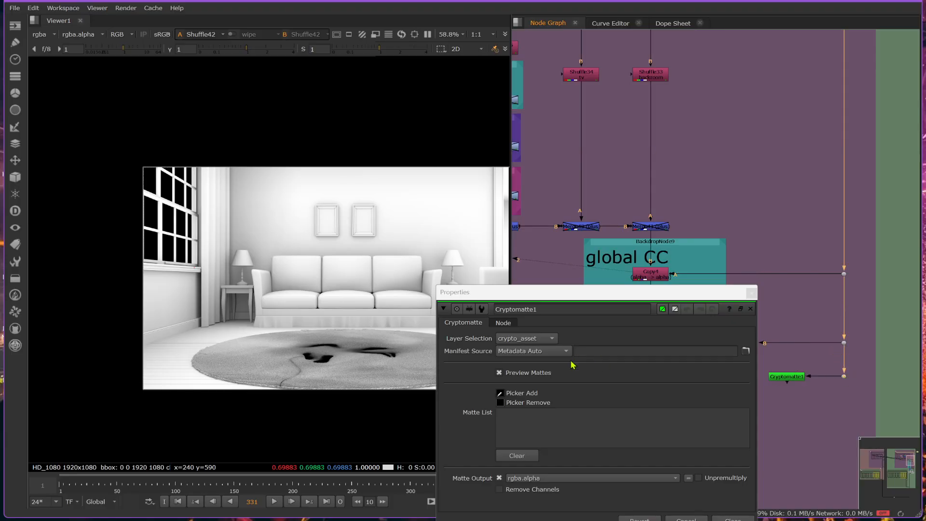
{"action": "left_click", "coordinate": [789, 381]}
{"action": "key", "text": "1"}
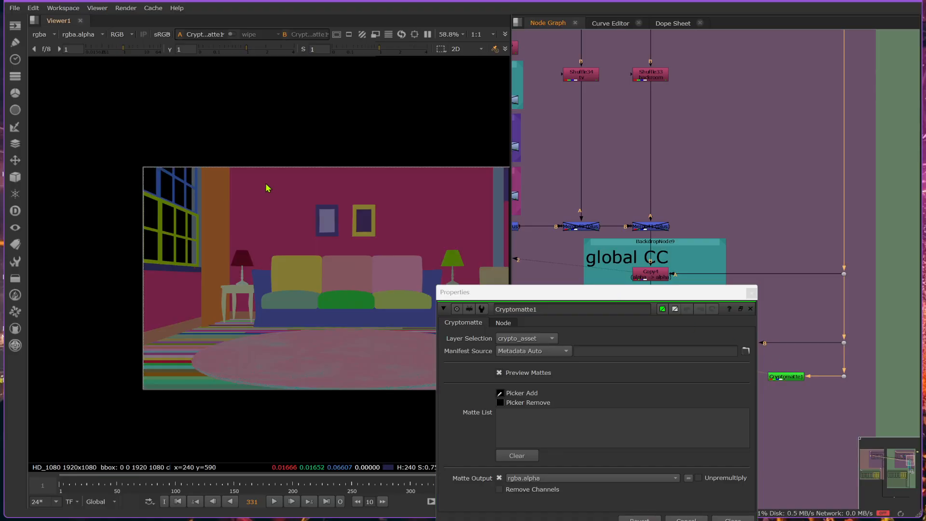
Step: Add the walls, baseboard, window sill and doorway frame to the Cryptomatte matte list and preview the matte's alpha
{"action": "left_click", "coordinate": [269, 214], "text": "ctrl"}
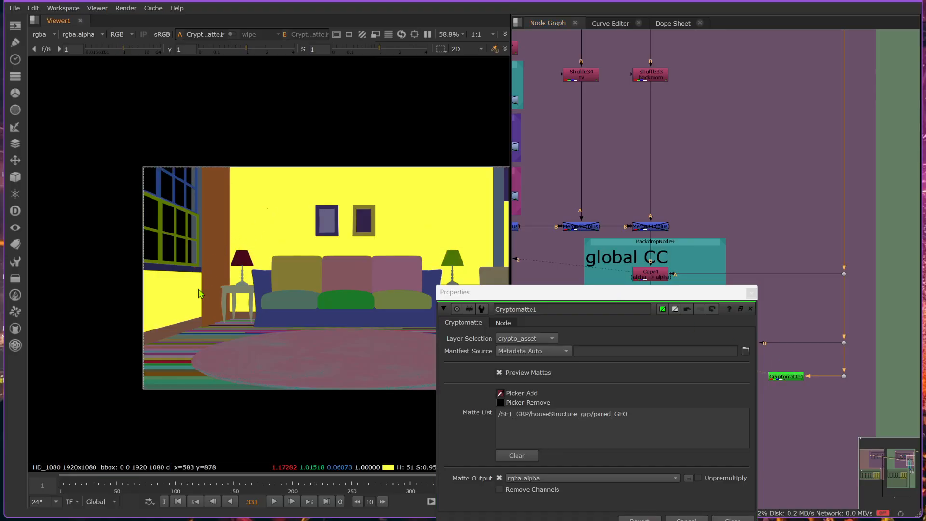
{"action": "left_click", "coordinate": [176, 326], "text": "ctrl"}
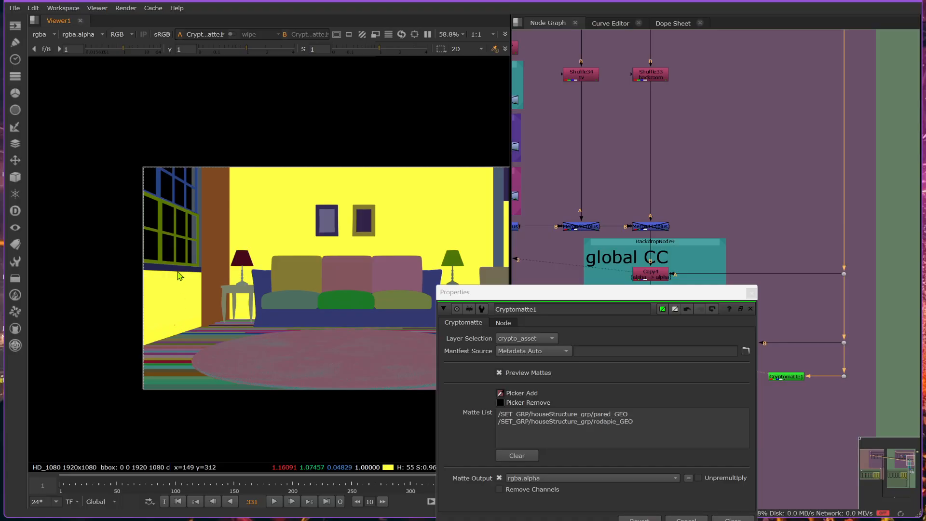
{"action": "left_click", "coordinate": [180, 276], "text": "ctrl"}
{"action": "left_click", "coordinate": [497, 221], "text": "ctrl"}
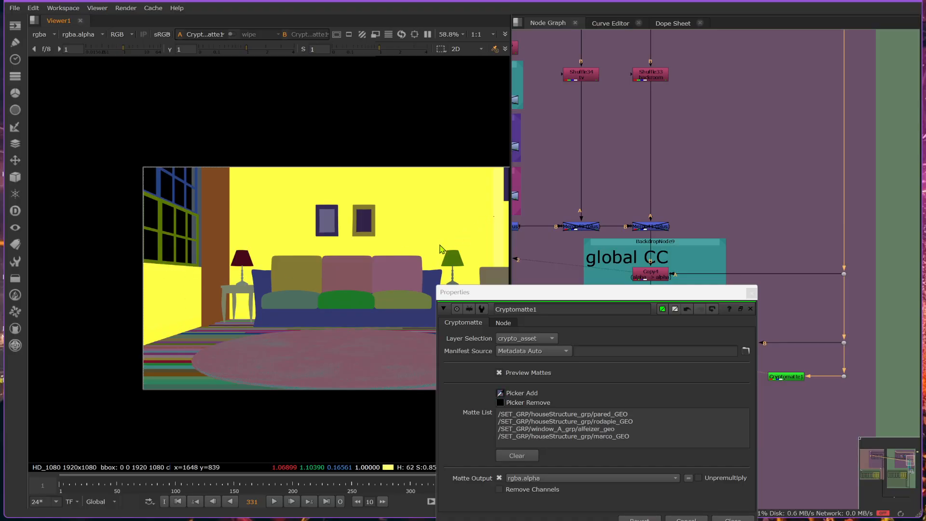
{"action": "middle_click_drag", "start_coordinate": [440, 248], "coordinate": [368, 215]}
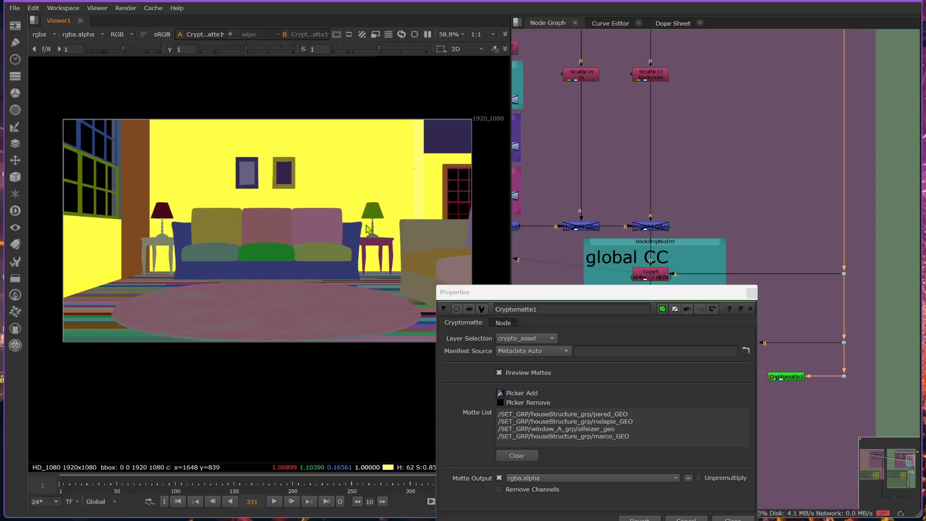
{"action": "scroll", "coordinate": [383, 279], "scroll_direction": "up", "scroll_amount": 2}
{"action": "scroll", "coordinate": [383, 279], "scroll_direction": "down", "scroll_amount": 2}
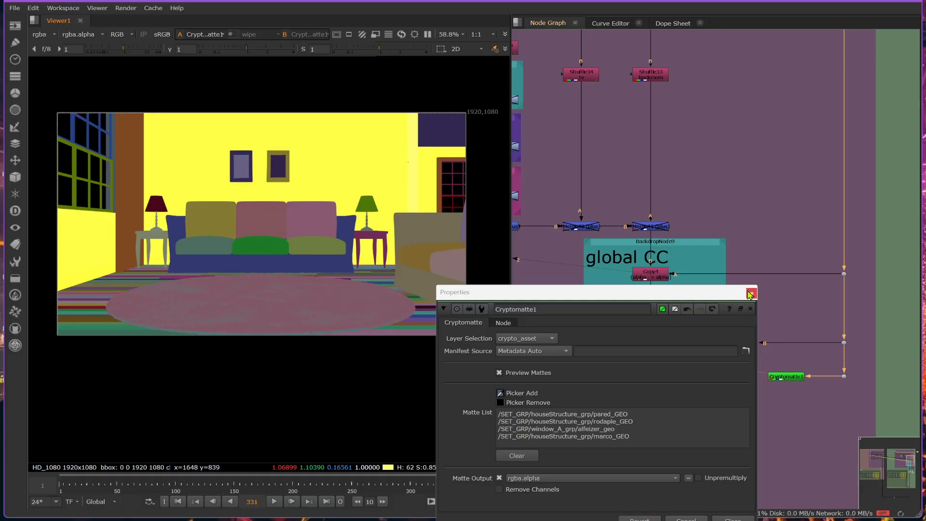
{"action": "key", "text": "a"}
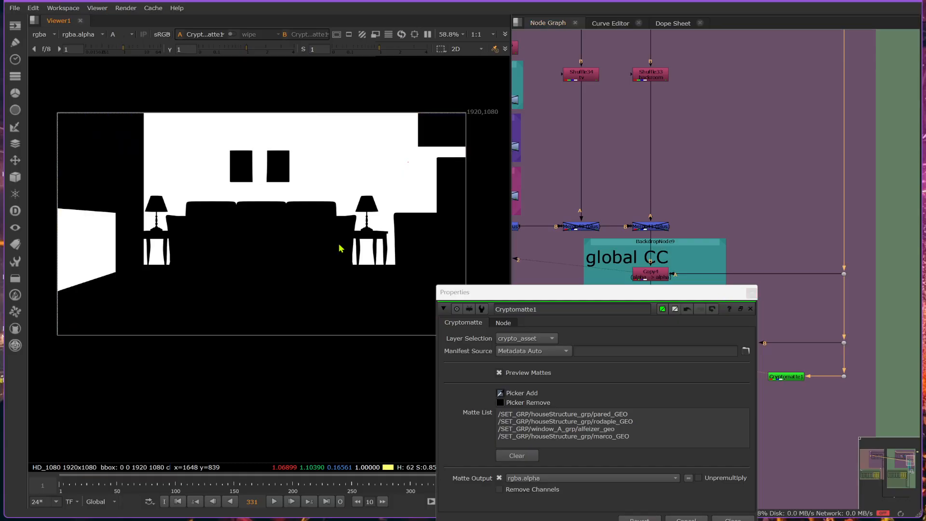
{"action": "key", "text": "a"}
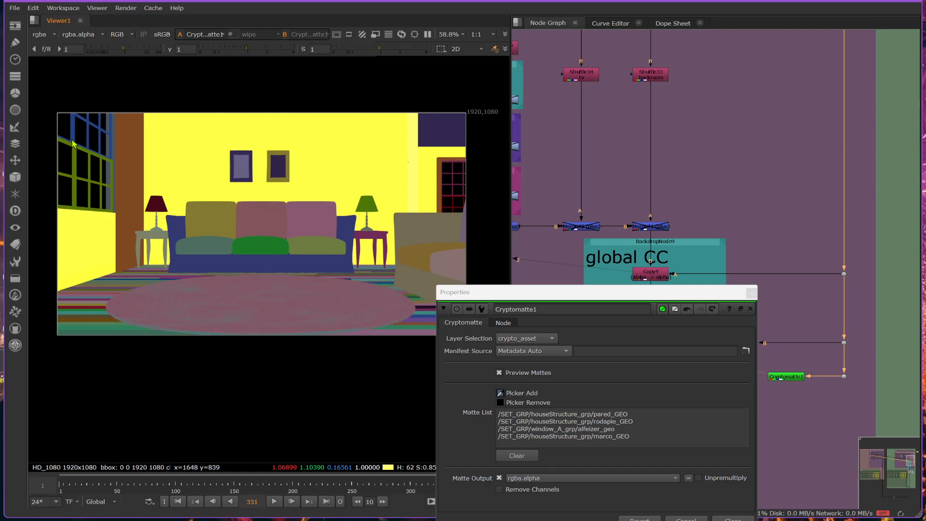
Step: Add the lower and upper frames of the window beside the curtain to the Cryptomatte matte
{"action": "scroll", "coordinate": [72, 143], "scroll_direction": "up", "scroll_amount": 4}
{"action": "left_click", "coordinate": [45, 128], "text": "ctrl"}
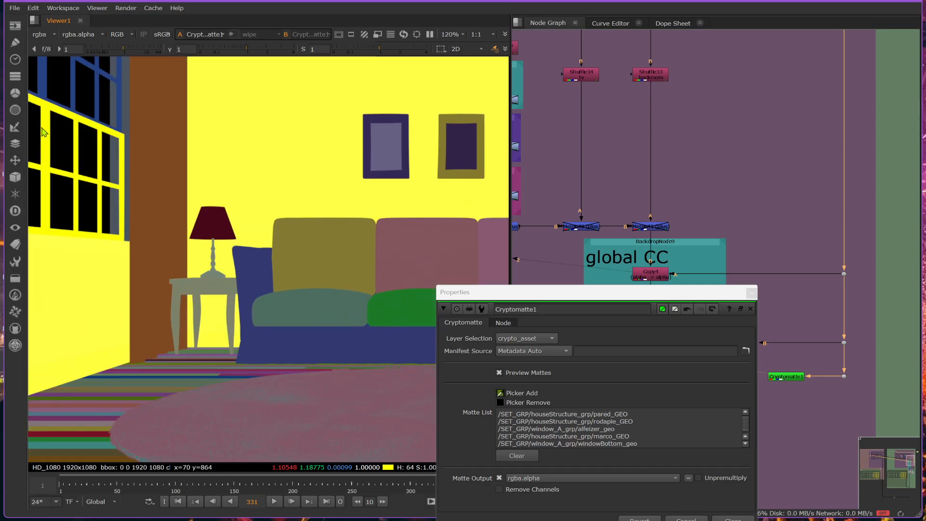
{"action": "left_click", "coordinate": [42, 100], "text": "ctrl"}
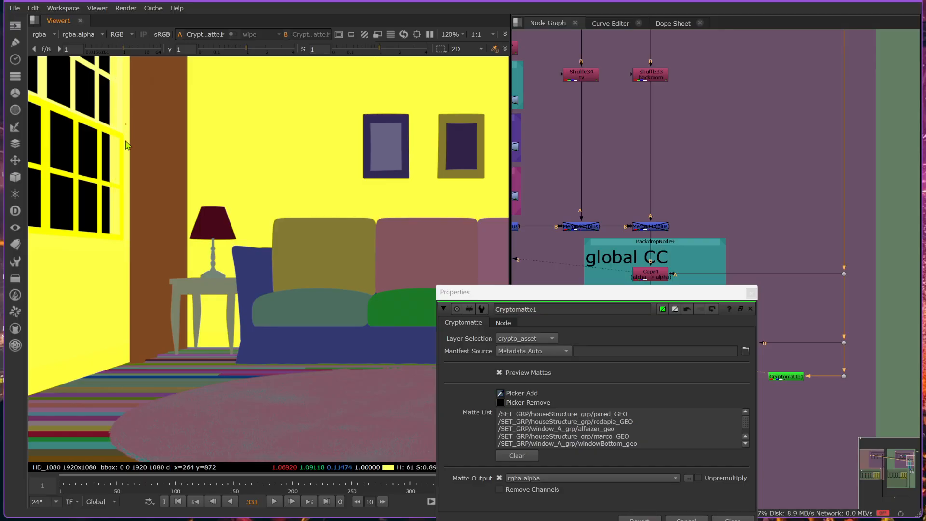
Step: Add the surround and frames of the distant window behind the armchair to the Cryptomatte matte
{"action": "scroll", "coordinate": [127, 226], "scroll_direction": "down", "scroll_amount": 4}
{"action": "scroll", "coordinate": [423, 183], "scroll_direction": "down", "scroll_amount": 3}
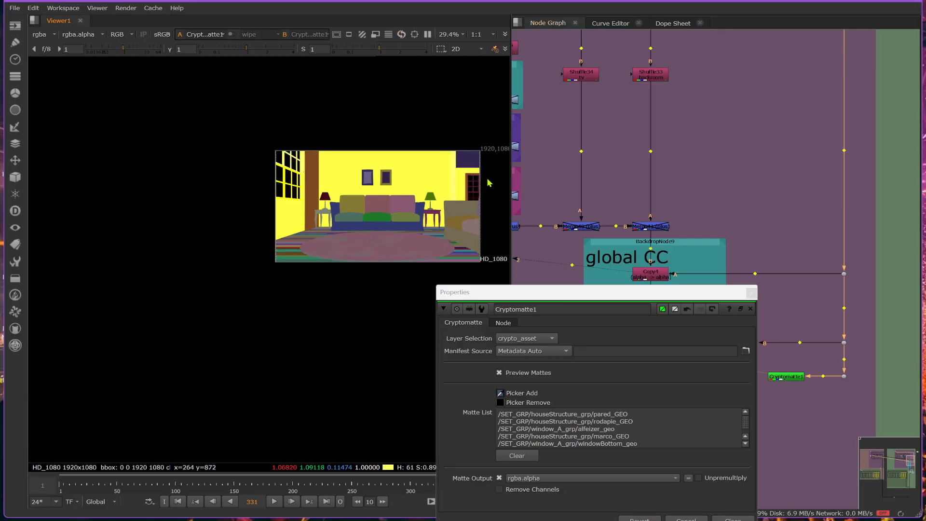
{"action": "scroll", "coordinate": [415, 178], "scroll_direction": "up", "scroll_amount": 10}
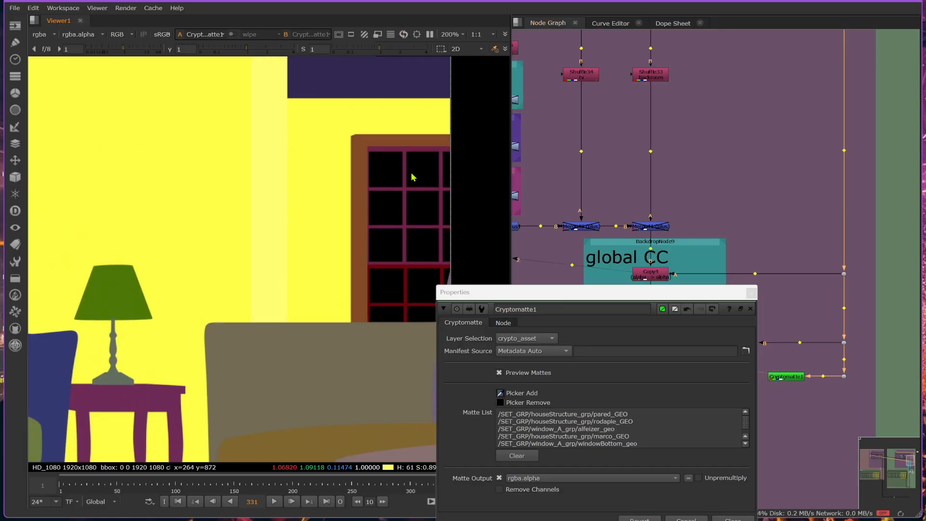
{"action": "left_click", "coordinate": [376, 150], "text": "ctrl"}
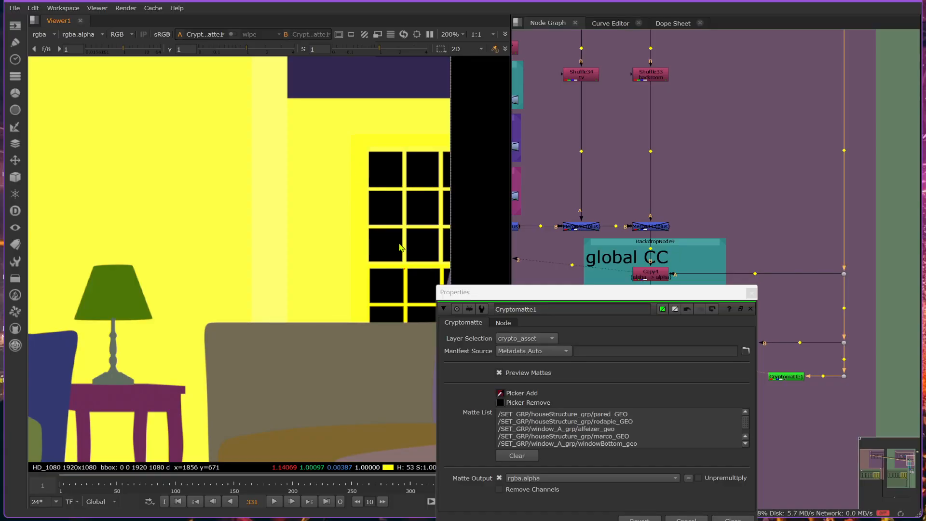
{"action": "scroll", "coordinate": [388, 236], "scroll_direction": "down", "scroll_amount": 5}
{"action": "scroll", "coordinate": [438, 201], "scroll_direction": "down", "scroll_amount": 3}
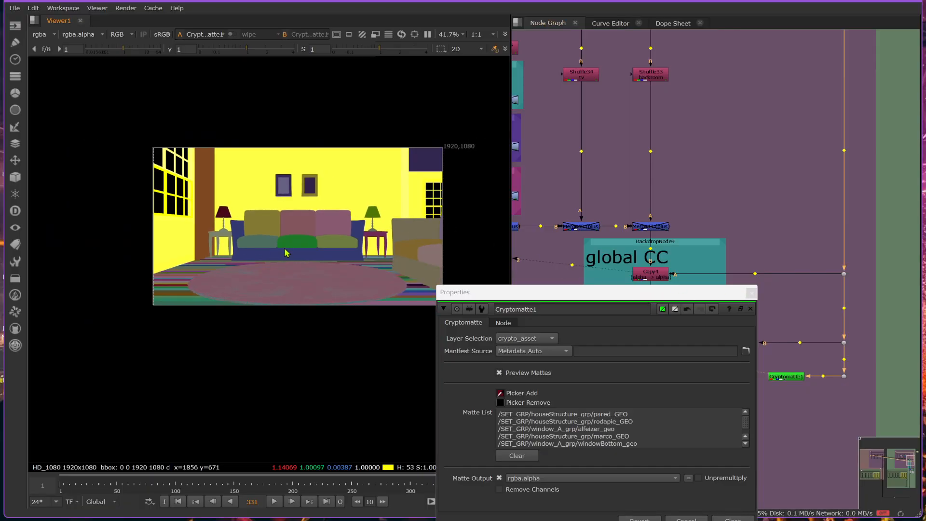
Step: Check the completed wall and window matte in the alpha channel and close the Cryptomatte properties
{"action": "key", "text": "a"}
{"action": "key", "text": "a"}
{"action": "left_click", "coordinate": [750, 294]}
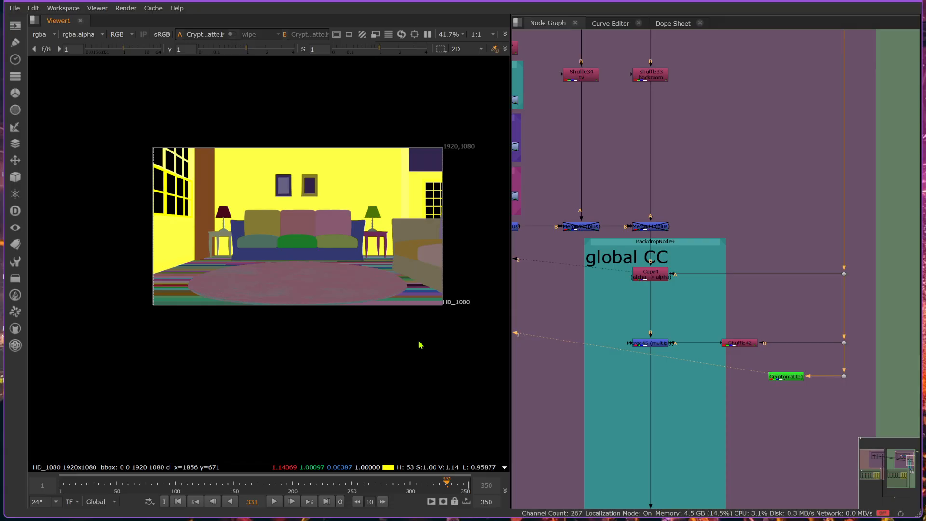
{"action": "key", "text": "a"}
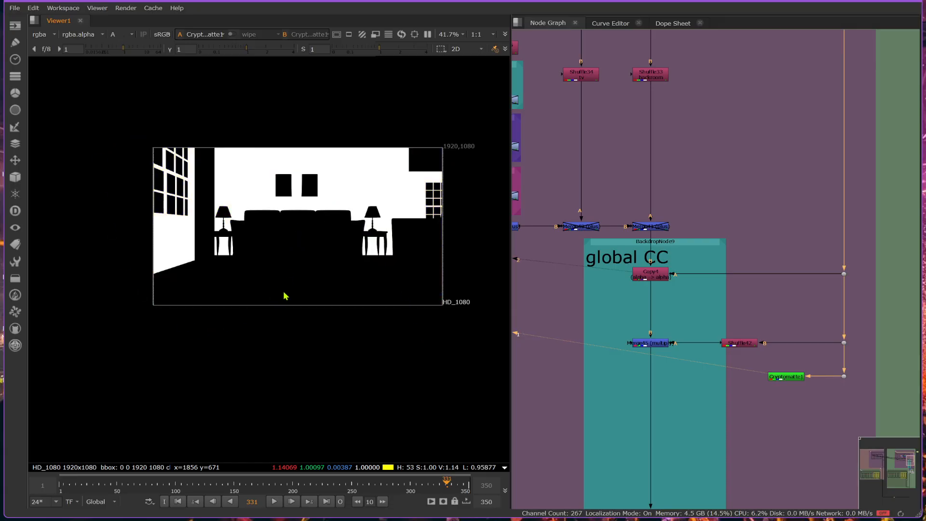
{"action": "key", "text": "a"}
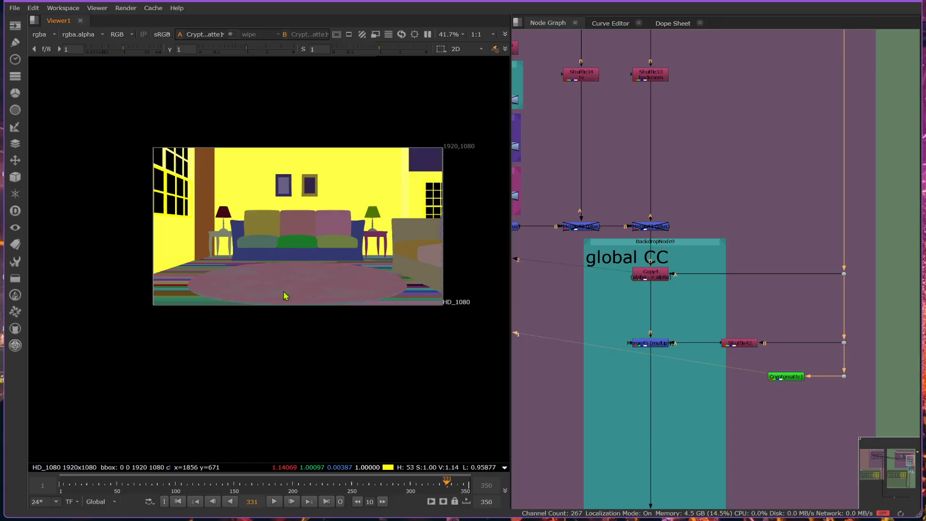
Step: View Shuffle42, add a Grade node after it and mask the grade with the Cryptomatte1 matte
{"action": "left_click", "coordinate": [743, 344]}
{"action": "key", "text": "1"}
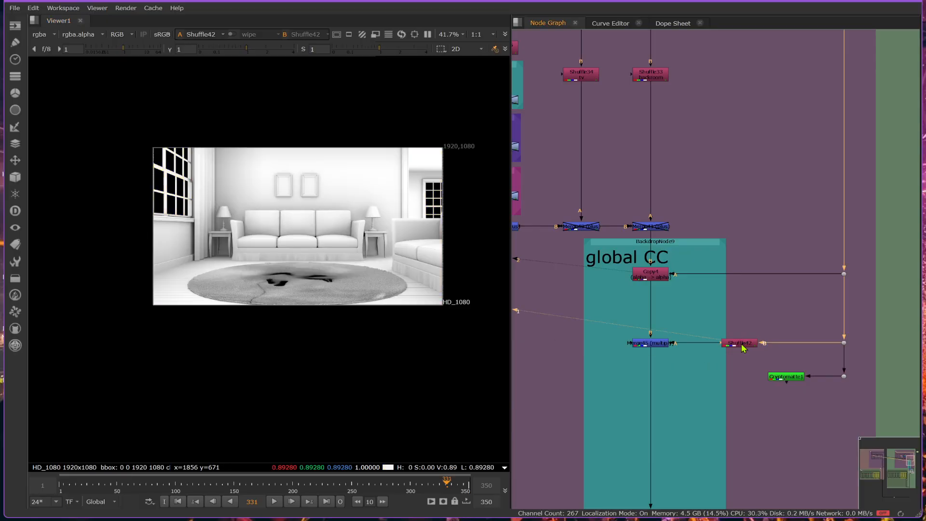
{"action": "left_click", "coordinate": [742, 345]}
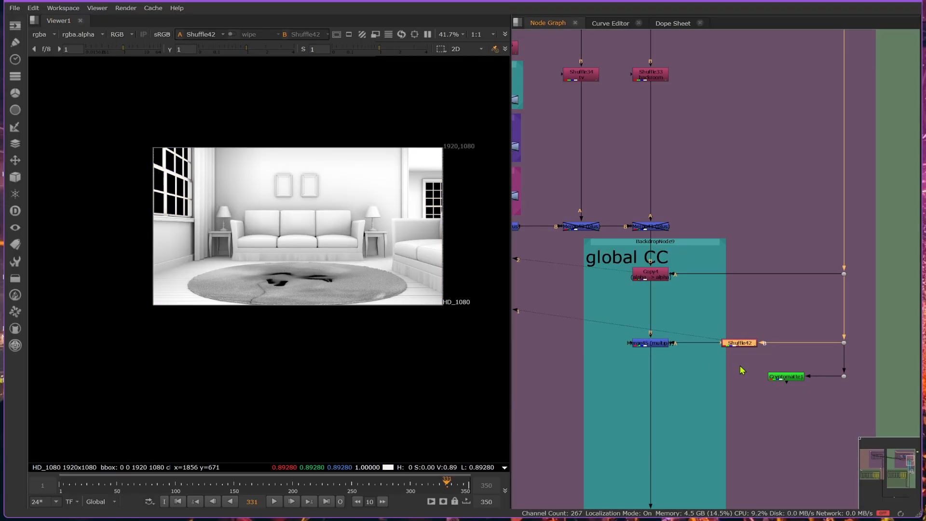
{"action": "scroll", "coordinate": [329, 221], "scroll_direction": "up", "scroll_amount": 5}
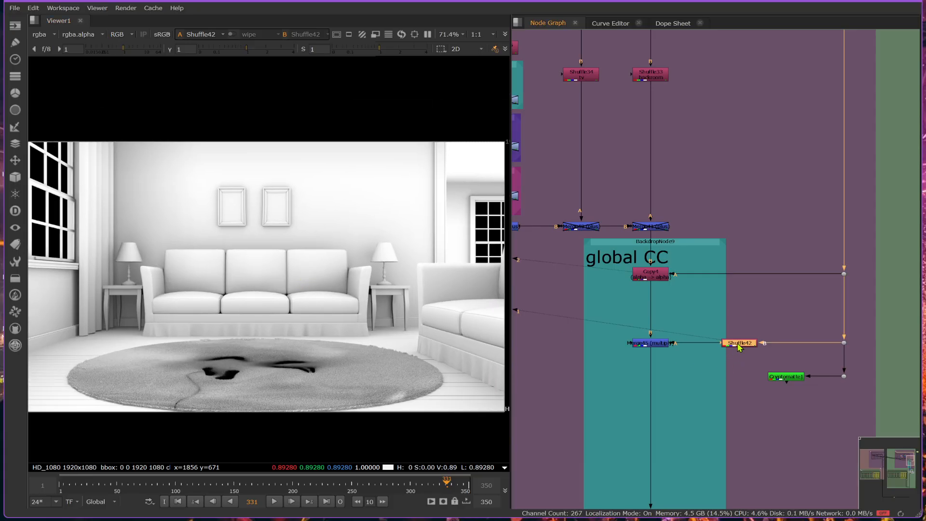
{"action": "key", "text": "g"}
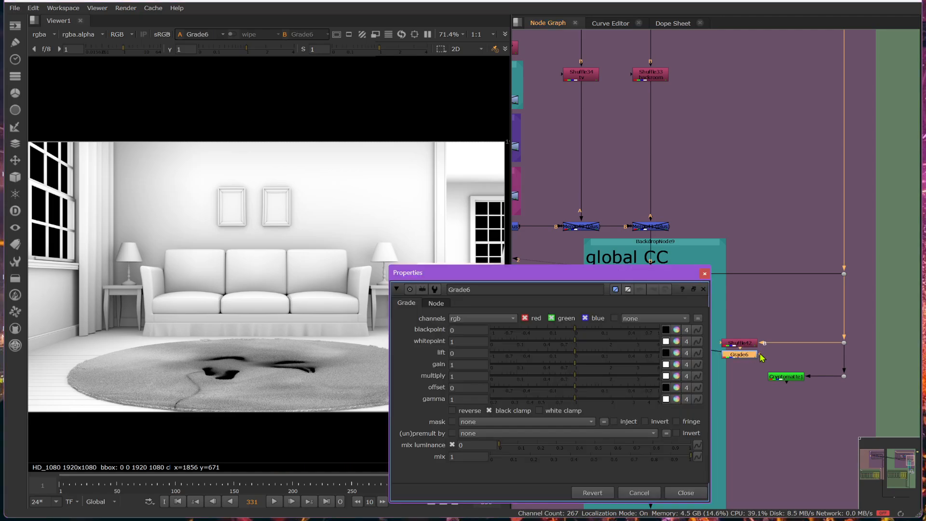
{"action": "left_click_drag", "start_coordinate": [762, 357], "coordinate": [787, 381]}
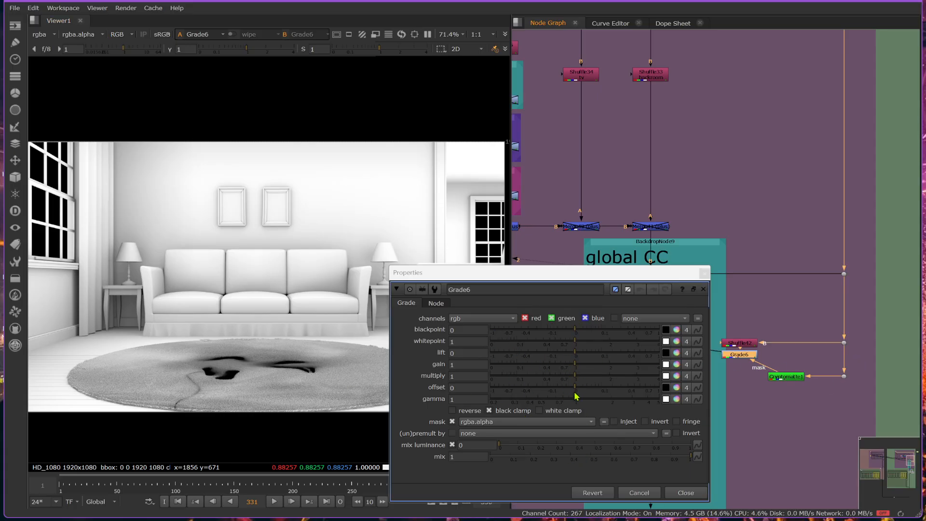
Step: Set the masked Grade's gamma to 5 to brighten the occlusion on the walls and windows
{"action": "left_click_drag", "start_coordinate": [575, 399], "coordinate": [743, 399]}
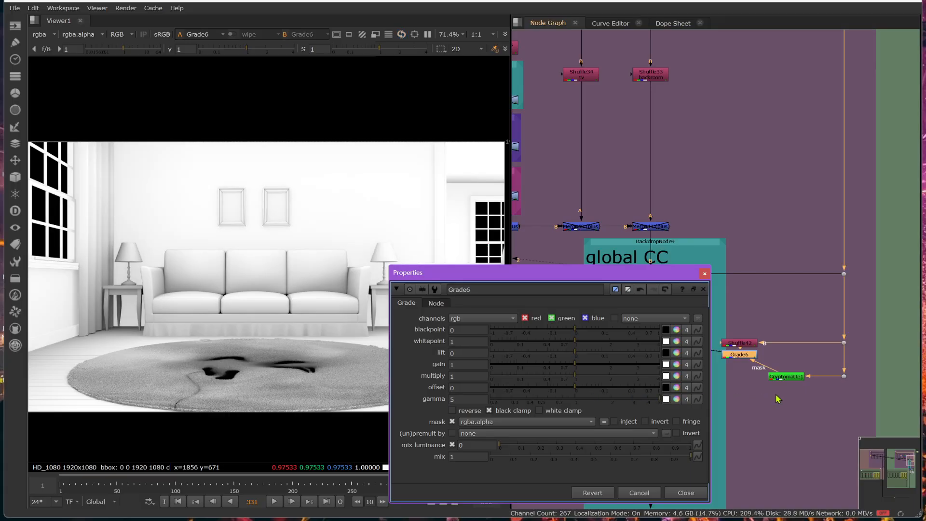
{"action": "left_click_drag", "start_coordinate": [591, 400], "coordinate": [675, 404]}
{"action": "middle_click_drag", "start_coordinate": [759, 338], "coordinate": [824, 191]}
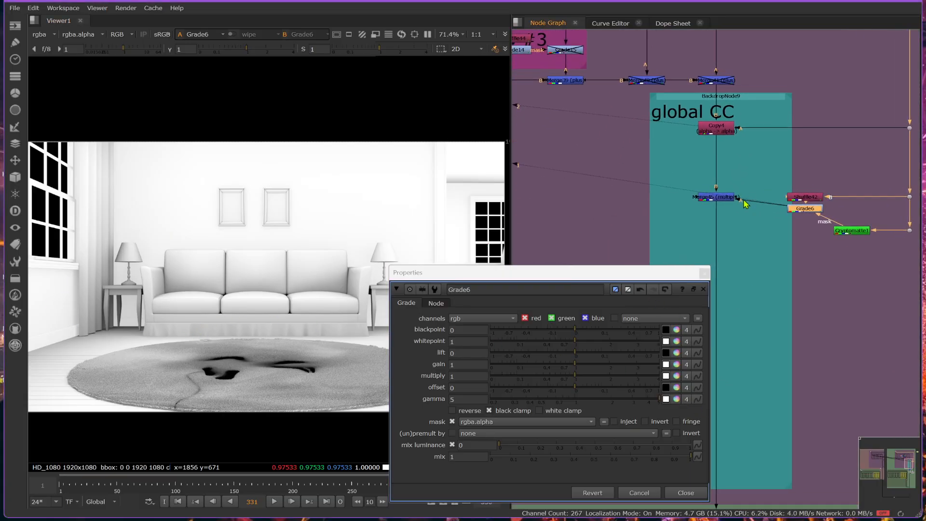
Step: Line up the multiply merge with Grade6, view it and compare the render with the merge disabled and enabled
{"action": "left_click_drag", "start_coordinate": [729, 197], "coordinate": [729, 208]}
{"action": "key", "text": "1"}
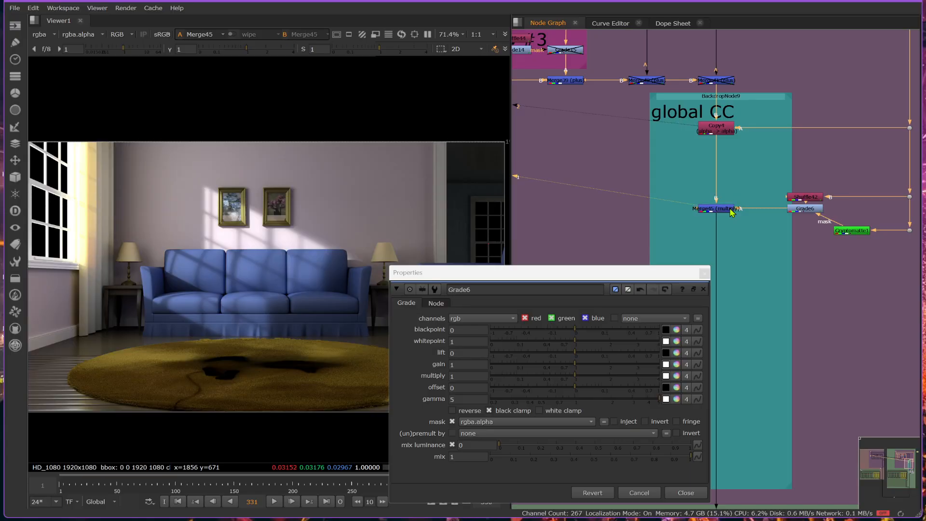
{"action": "left_click", "coordinate": [731, 210]}
{"action": "key", "text": "d"}
{"action": "key", "text": "d"}
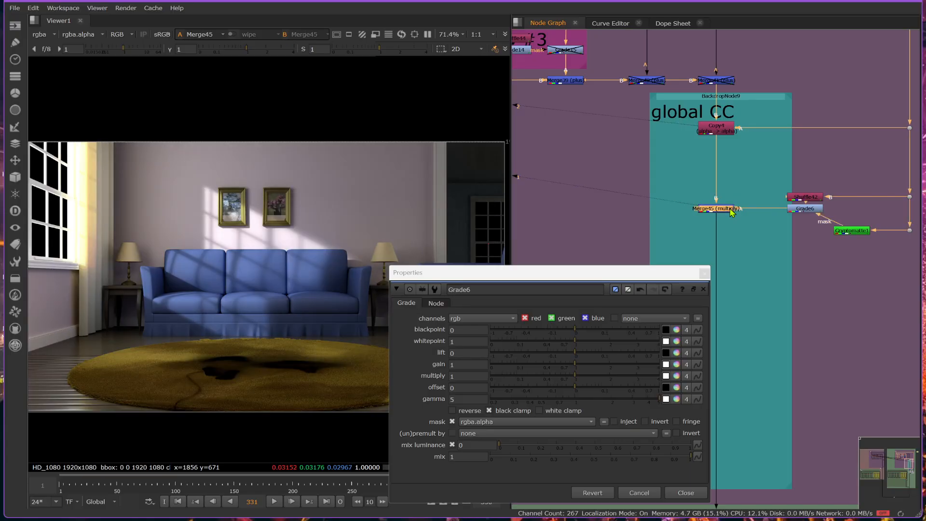
{"action": "key", "text": "d"}
{"action": "key", "text": "d"}
{"action": "key", "text": "d"}
{"action": "key", "text": "d"}
{"action": "left_click_drag", "start_coordinate": [513, 279], "coordinate": [668, 257]}
{"action": "key", "text": "d"}
{"action": "key", "text": "d"}
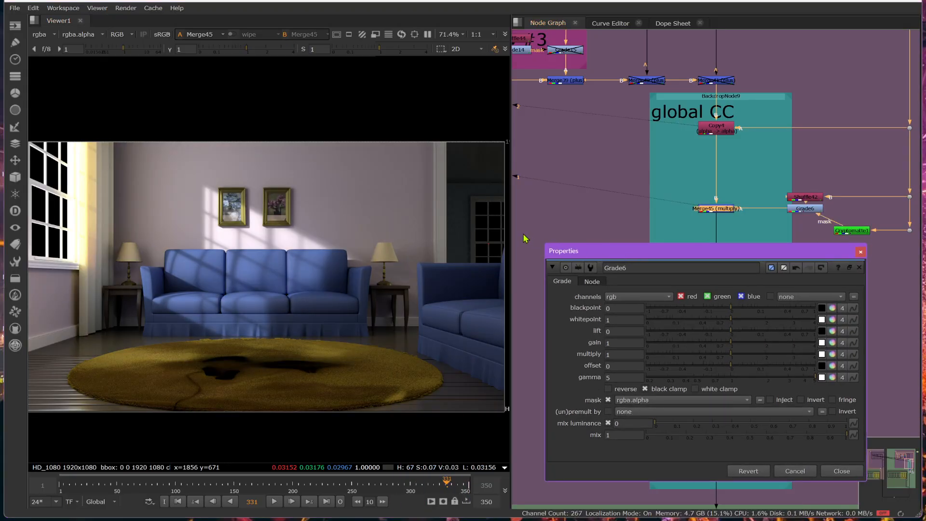
{"action": "key", "text": "d"}
{"action": "key", "text": "d"}
Step: Compare the multiplied room render with the masked Grade6 disabled and enabled
{"action": "left_click", "coordinate": [802, 211]}
{"action": "key", "text": "d"}
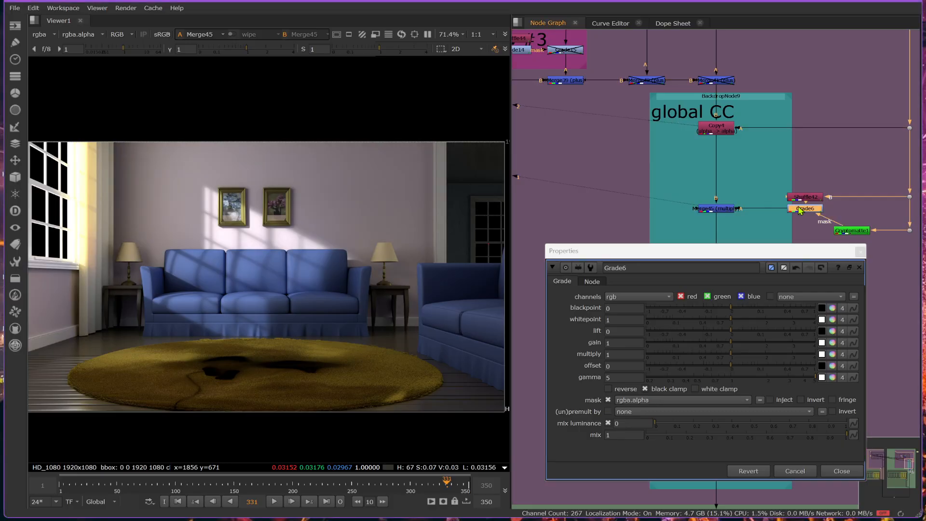
{"action": "key", "text": "d"}
{"action": "key", "text": "d"}
{"action": "key", "text": "d"}
{"action": "key", "text": "d"}
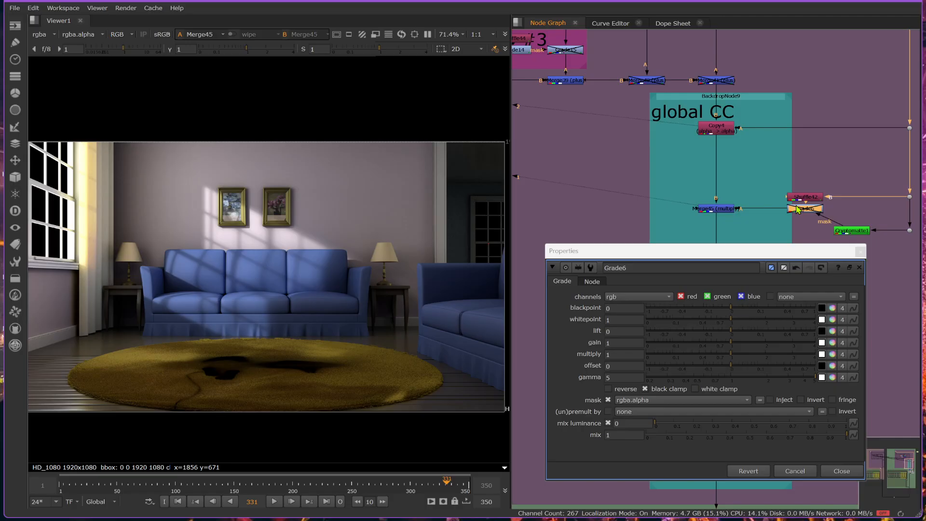
Step: Clear Cryptomatte1's matte list and pick the carpet fur and the carpet geometry as the new matte
{"action": "double_click", "coordinate": [849, 231]}
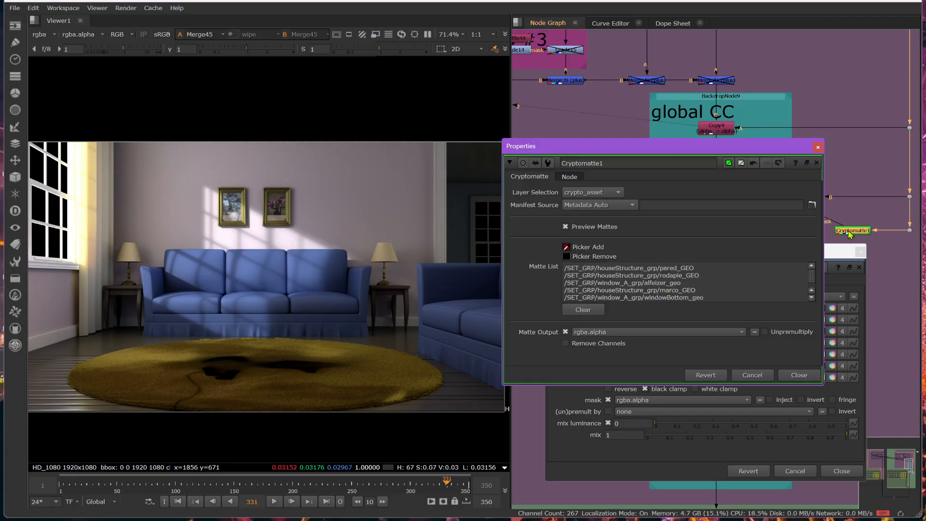
{"action": "left_click", "coordinate": [594, 309]}
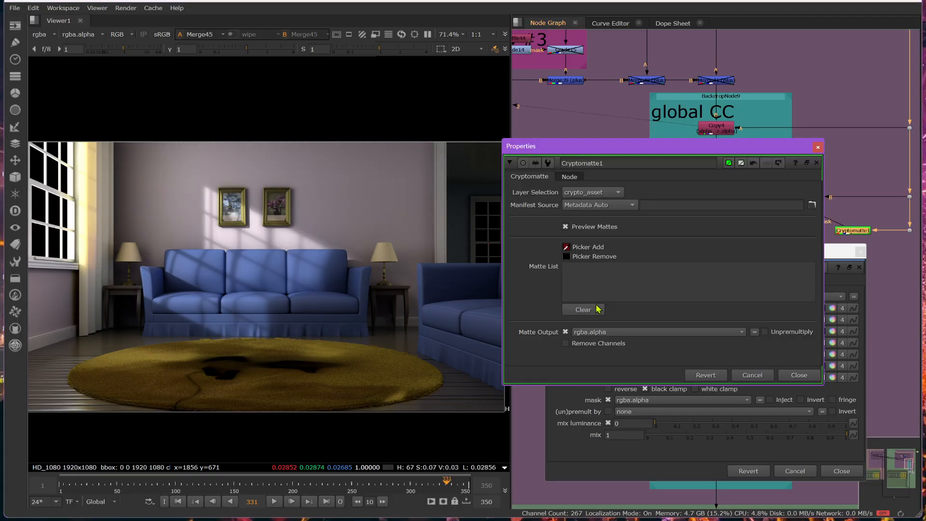
{"action": "left_click", "coordinate": [386, 380], "text": "ctrl"}
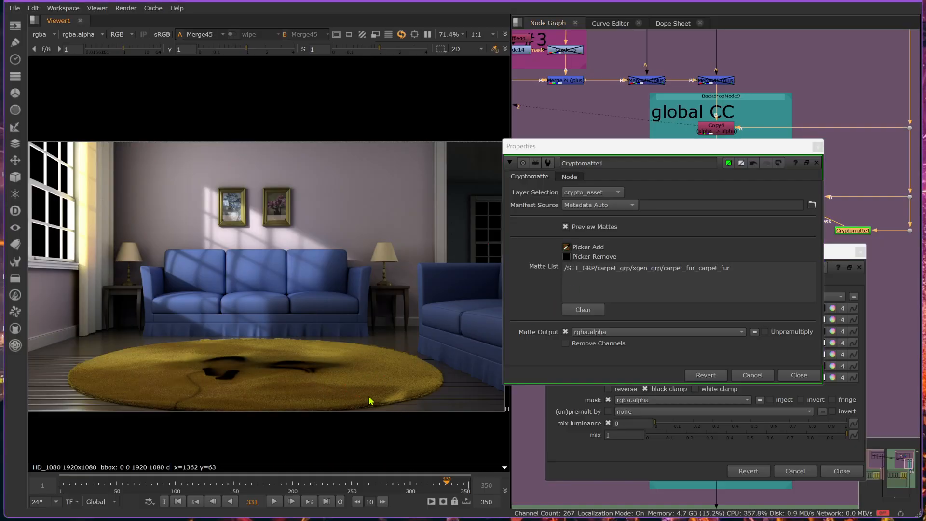
{"action": "left_click", "coordinate": [425, 398], "text": "ctrl"}
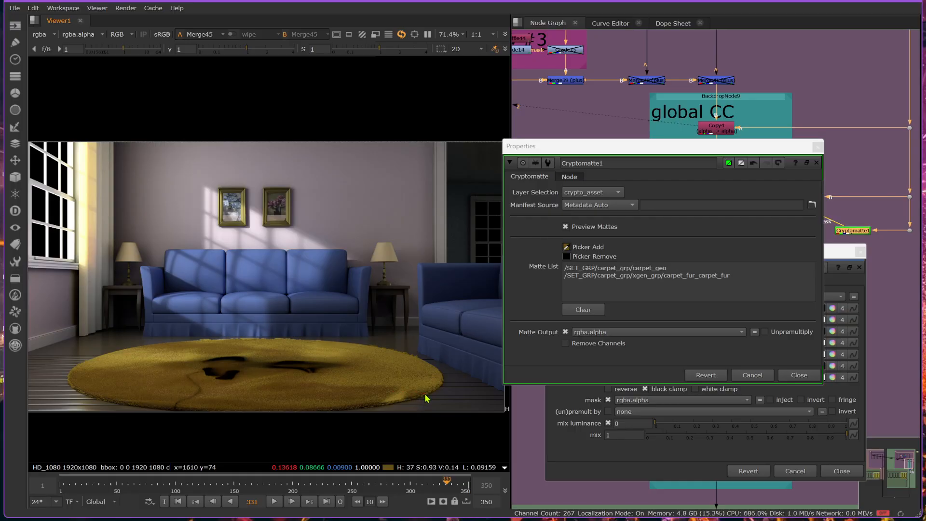
{"action": "left_click", "coordinate": [812, 373]}
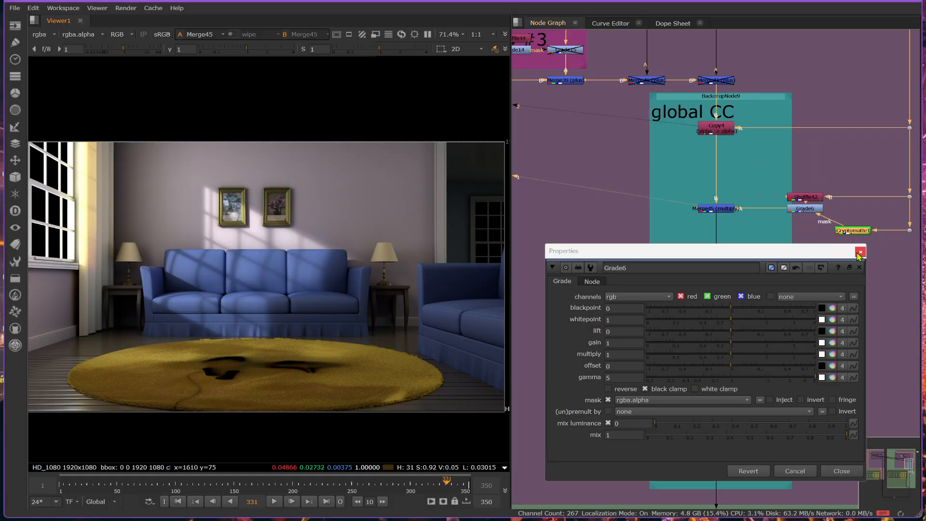
{"action": "left_click", "coordinate": [859, 252]}
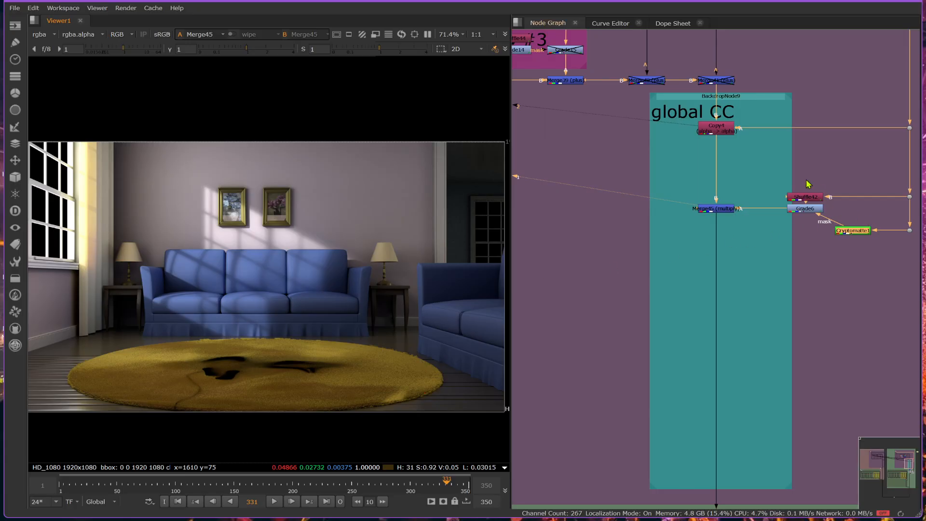
Step: View Cryptomatte1 and check the carpet matte in the alpha channel
{"action": "left_click", "coordinate": [851, 230]}
{"action": "key", "text": "1"}
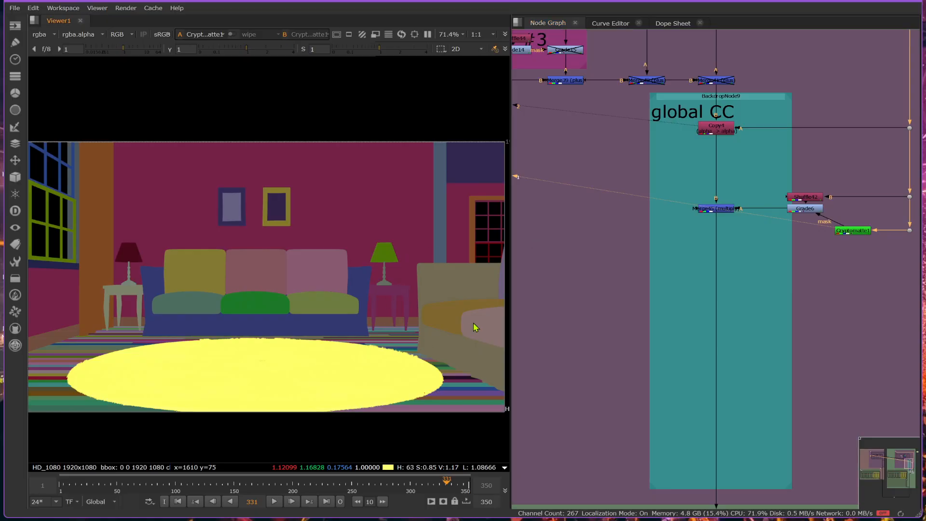
{"action": "key", "text": "a"}
{"action": "key", "text": "a"}
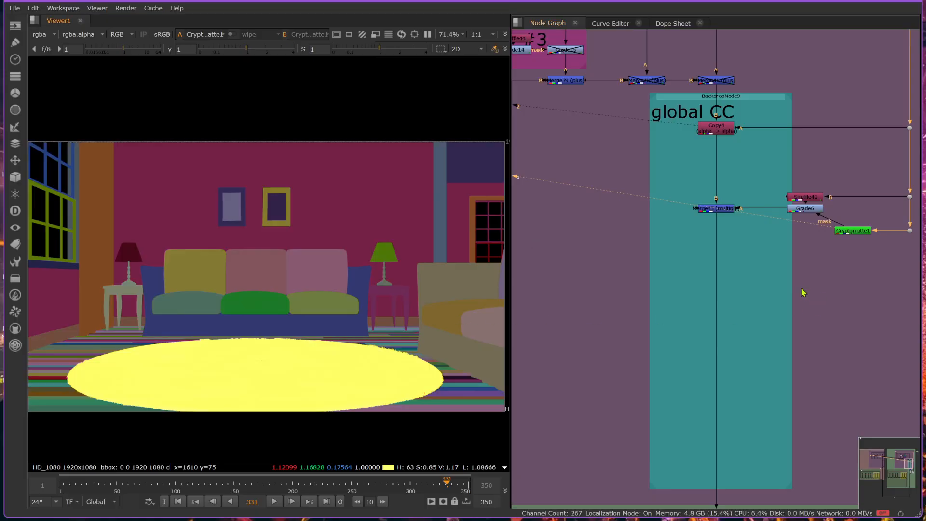
Step: View Shuffle42 and the Grade6 output in turn to compare the occlusion on the carpet
{"action": "left_click", "coordinate": [798, 198]}
{"action": "key", "text": "1"}
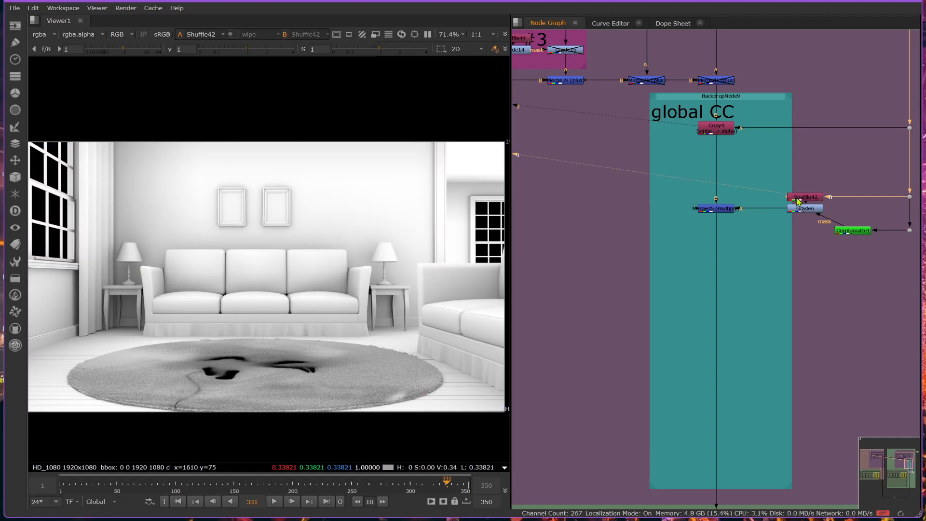
{"action": "left_click", "coordinate": [807, 210]}
{"action": "double_click", "coordinate": [808, 211]}
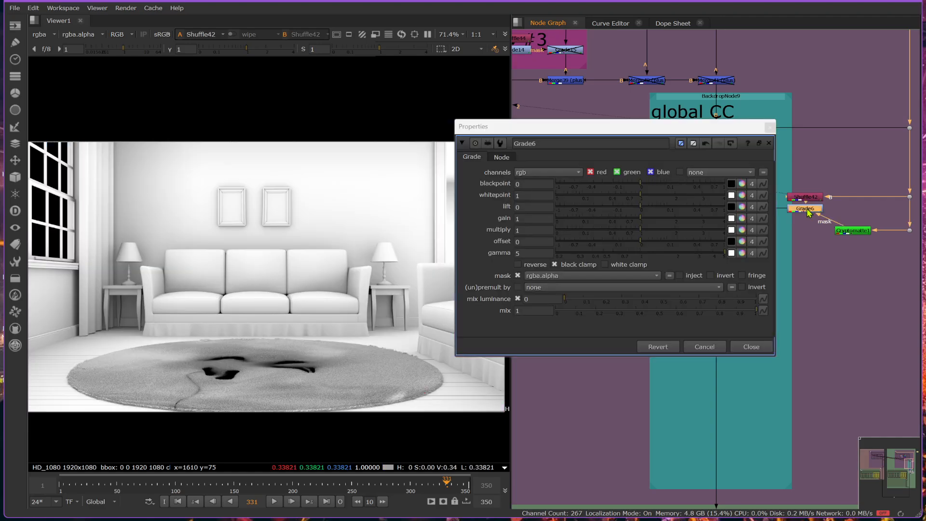
{"action": "key", "text": "1"}
{"action": "left_click", "coordinate": [782, 208]}
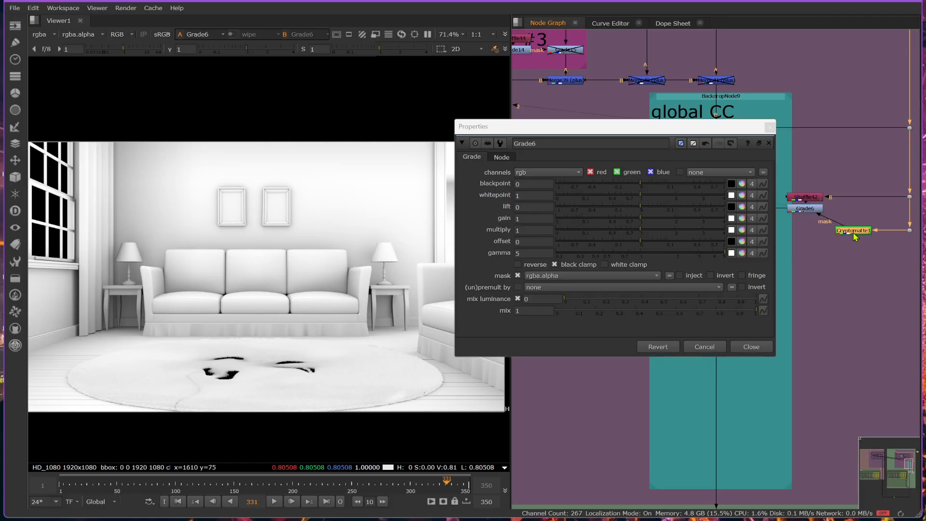
Step: Toggle Grade6 off and on to examine its effect on the carpet occlusion, and close its properties
{"action": "left_click", "coordinate": [802, 198]}
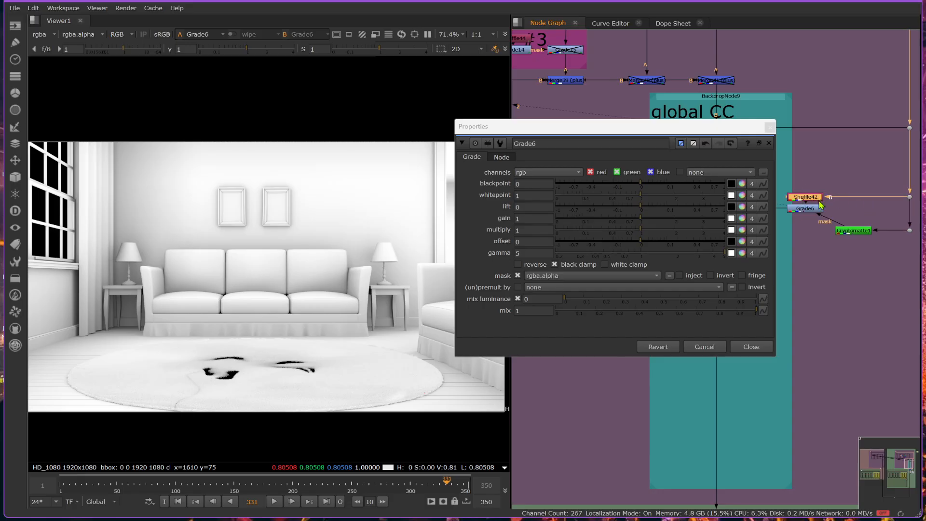
{"action": "left_click", "coordinate": [817, 208]}
{"action": "key", "text": "d"}
{"action": "key", "text": "d"}
{"action": "key", "text": "d"}
{"action": "key", "text": "d"}
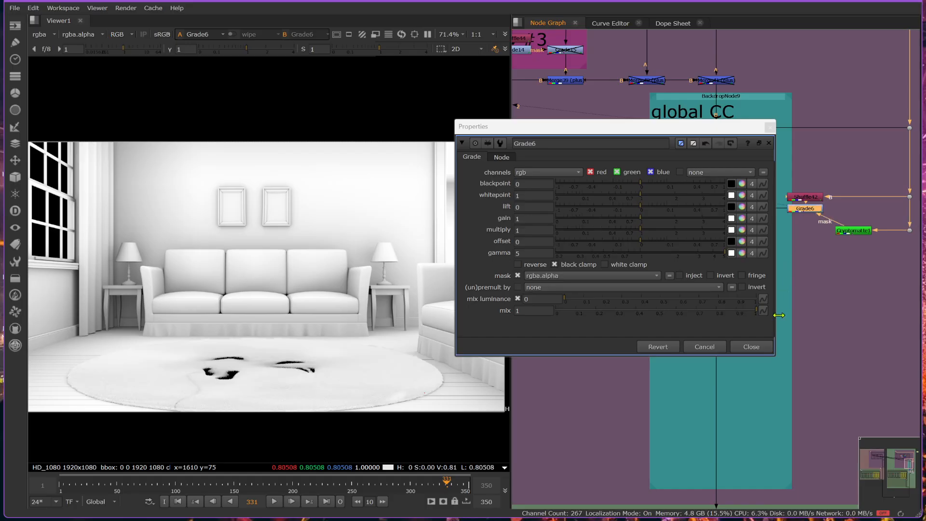
{"action": "left_click", "coordinate": [760, 350]}
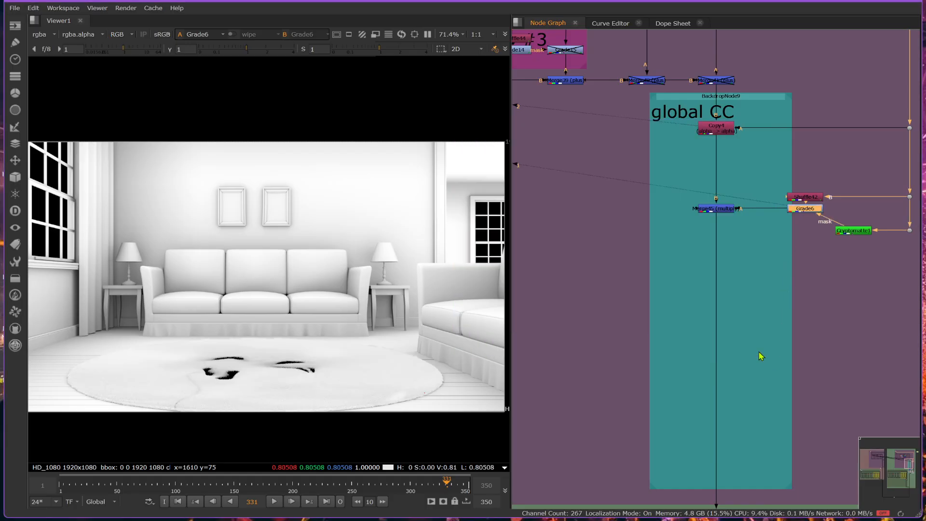
Step: View the multiply merge and compare the carpet shading with the merge disabled and enabled
{"action": "left_click", "coordinate": [717, 210]}
{"action": "key", "text": "1"}
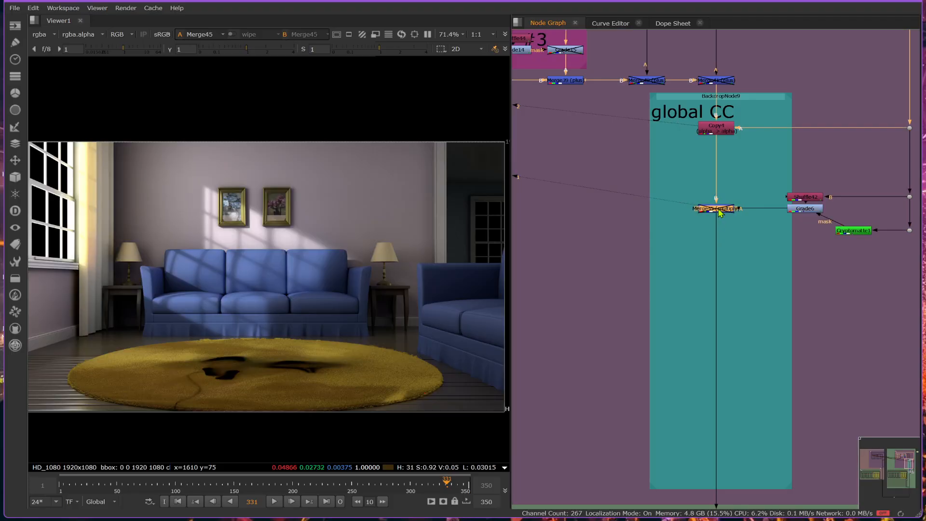
{"action": "key", "text": "d"}
{"action": "key", "text": "d"}
{"action": "key", "text": "d"}
{"action": "key", "text": "d"}
{"action": "key", "text": "d"}
{"action": "key", "text": "d"}
{"action": "key", "text": "d"}
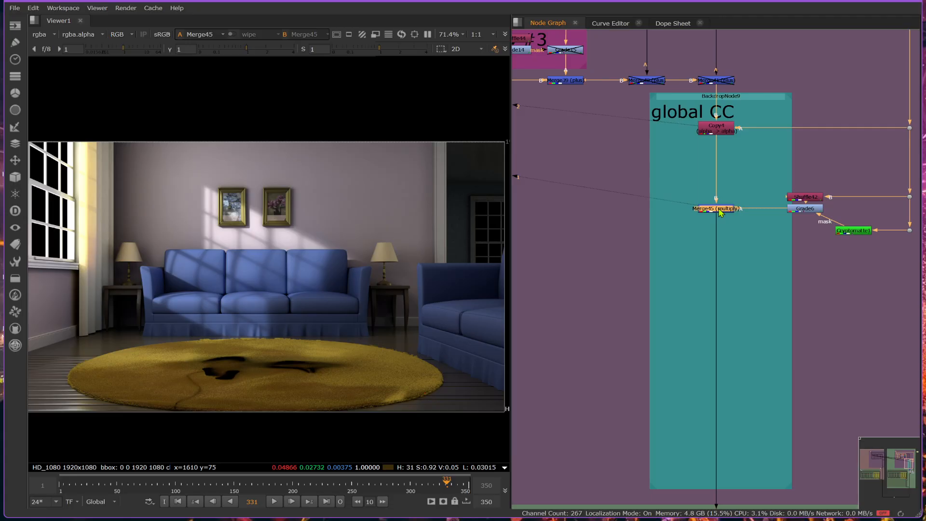
{"action": "key", "text": "d"}
{"action": "key", "text": "d"}
{"action": "key", "text": "d"}
{"action": "key", "text": "d"}
{"action": "key", "text": "d"}
{"action": "key", "text": "d"}
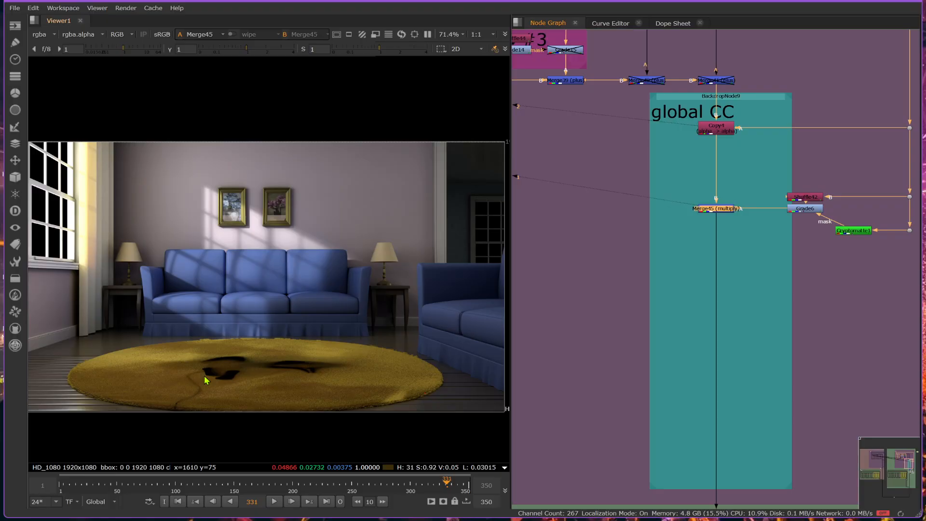
{"action": "key", "text": "d"}
{"action": "key", "text": "d"}
{"action": "key", "text": "d"}
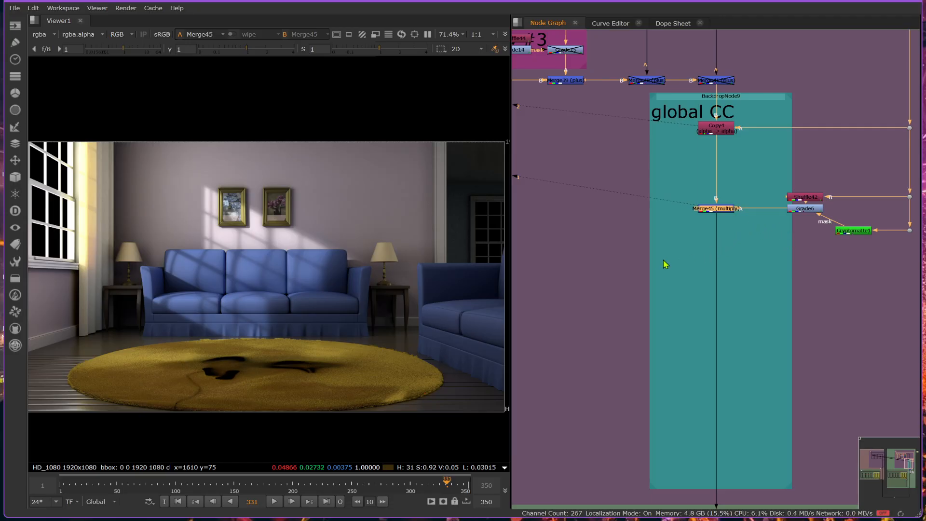
Step: Add a second Cryptomatte node below Cryptomatte1 and connect it through a new dot to the same source line
{"action": "scroll", "coordinate": [665, 264], "scroll_direction": "down", "scroll_amount": 3}
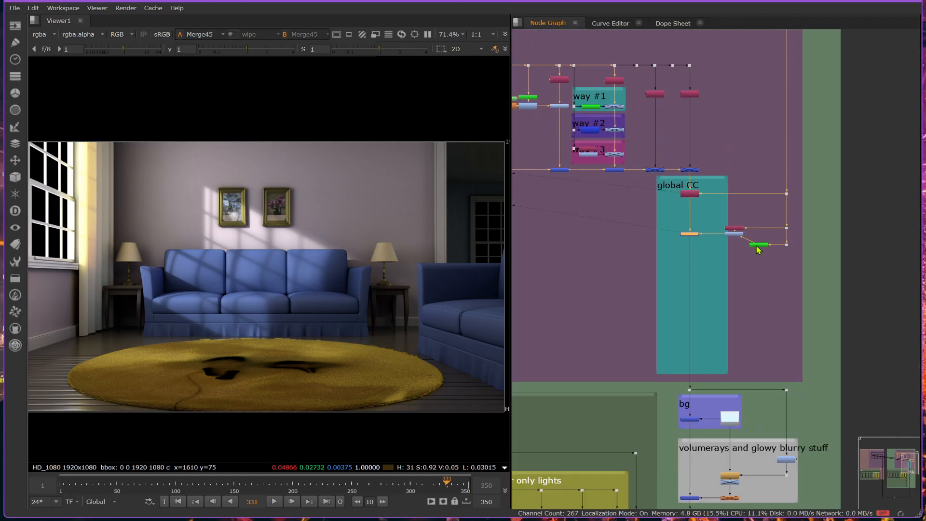
{"action": "scroll", "coordinate": [755, 247], "scroll_direction": "up", "scroll_amount": 3}
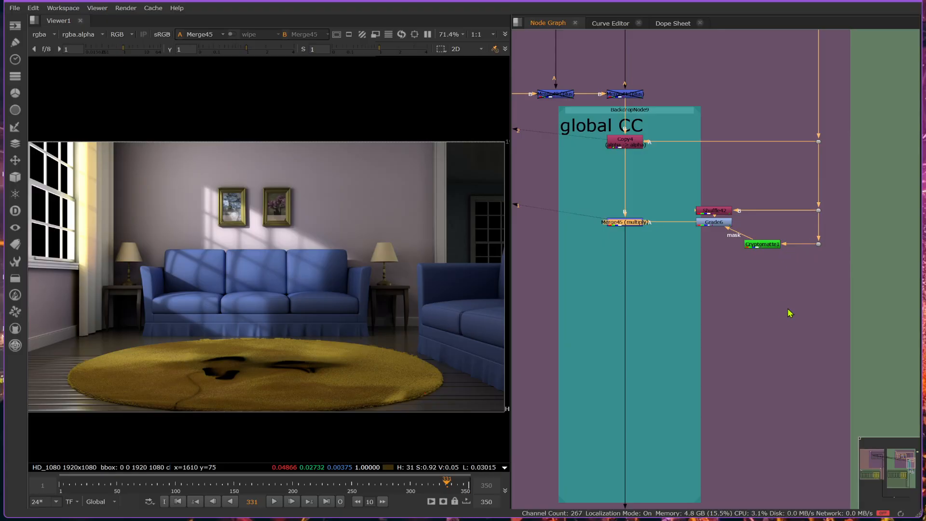
{"action": "middle_click_drag", "start_coordinate": [789, 313], "coordinate": [796, 219]}
{"action": "scroll", "coordinate": [800, 212], "scroll_direction": "up", "scroll_amount": 2}
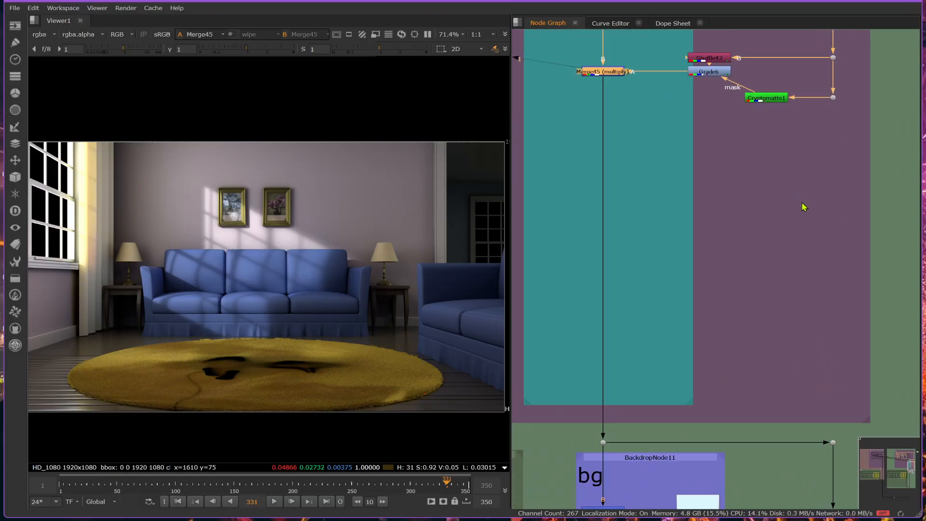
{"action": "scroll", "coordinate": [803, 206], "scroll_direction": "up", "scroll_amount": 2}
{"action": "scroll", "coordinate": [831, 169], "scroll_direction": "up", "scroll_amount": 2}
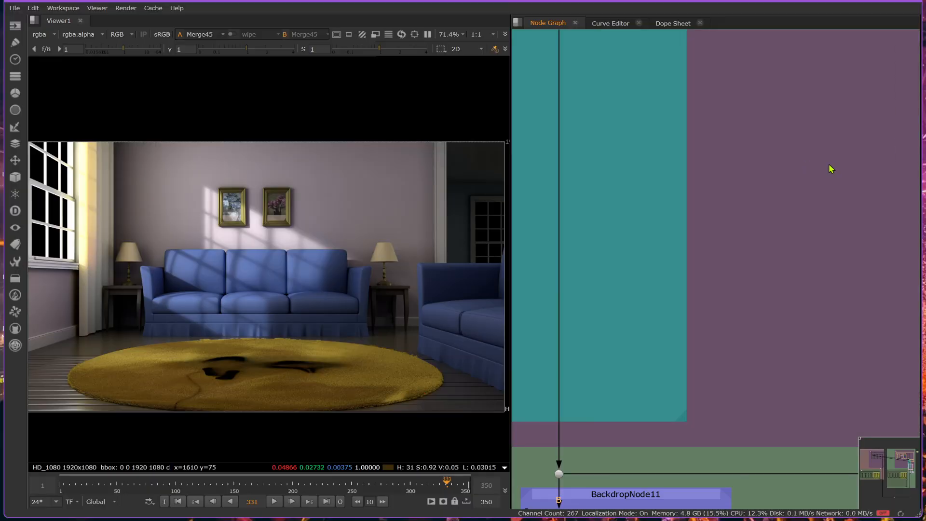
{"action": "middle_click_drag", "start_coordinate": [830, 169], "coordinate": [824, 221]}
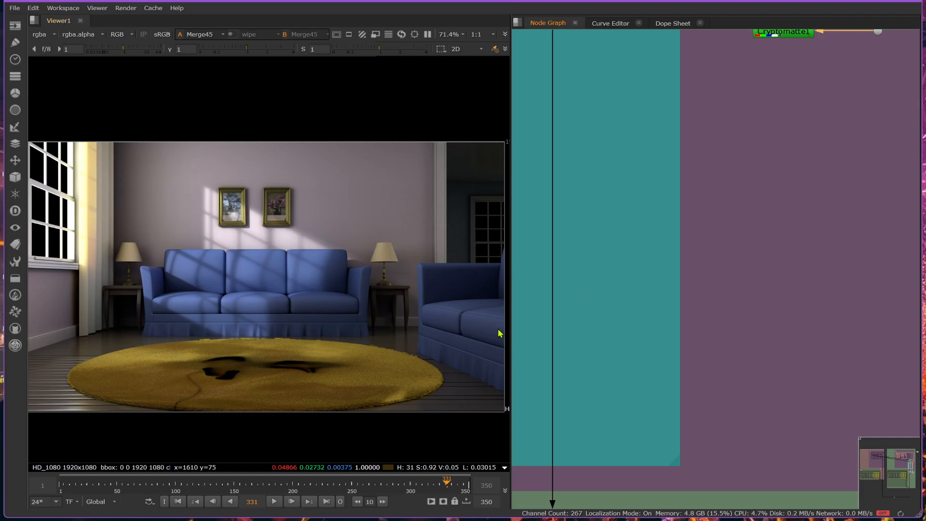
{"action": "middle_click_drag", "start_coordinate": [690, 250], "coordinate": [663, 290]}
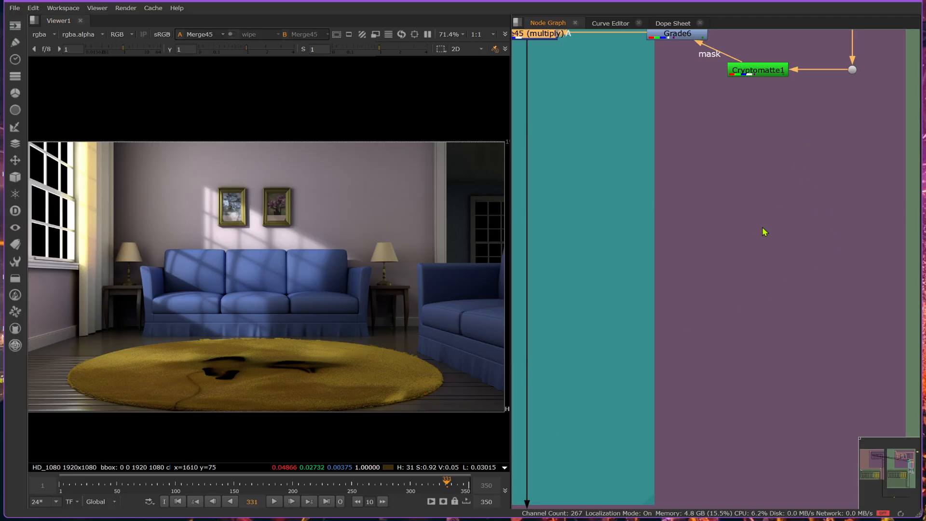
{"action": "key", "text": "Tab"}
{"action": "type", "text": "c"}
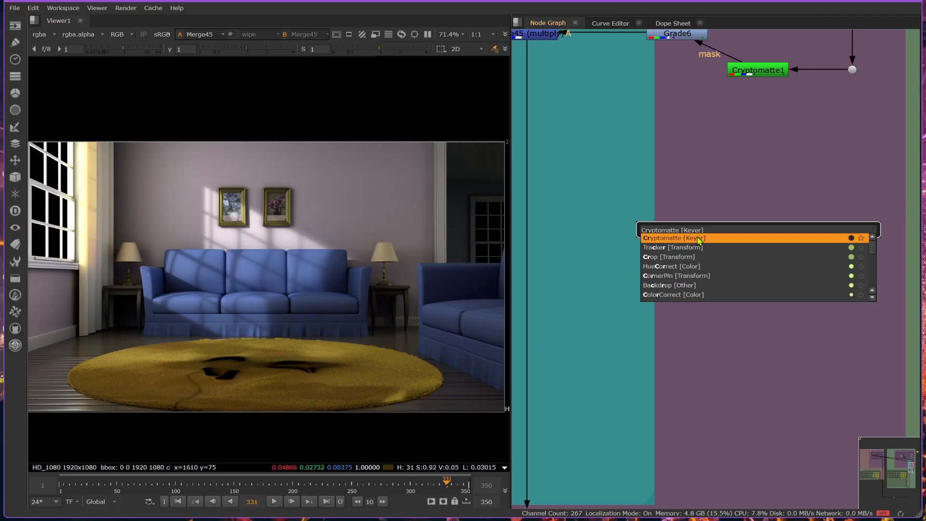
{"action": "left_click", "coordinate": [699, 237]}
{"action": "left_click_drag", "start_coordinate": [745, 202], "coordinate": [852, 69]}
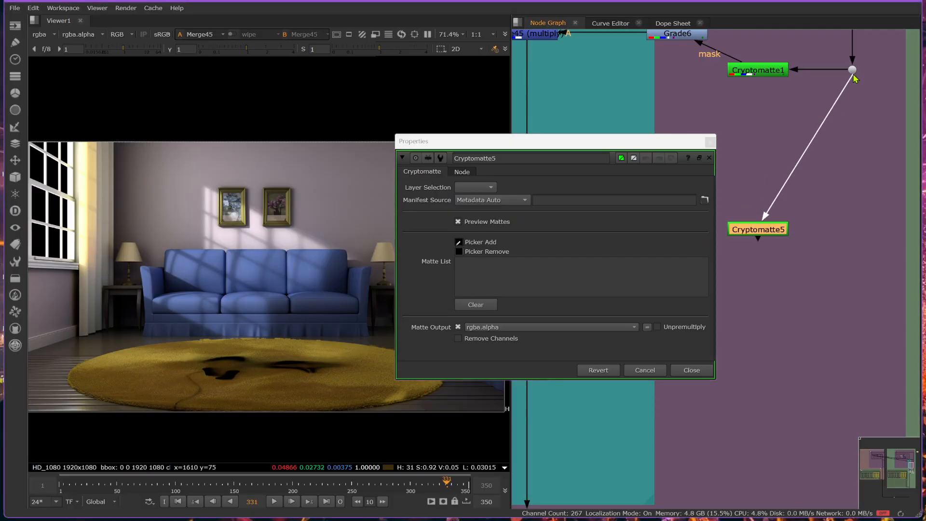
{"action": "left_click_drag", "start_coordinate": [809, 148], "coordinate": [853, 231], "text": "ctrl"}
Step: View the new Cryptomatte, pick the body and cushions of the right-hand sofa, and check the matte in alpha
{"action": "left_click", "coordinate": [758, 229]}
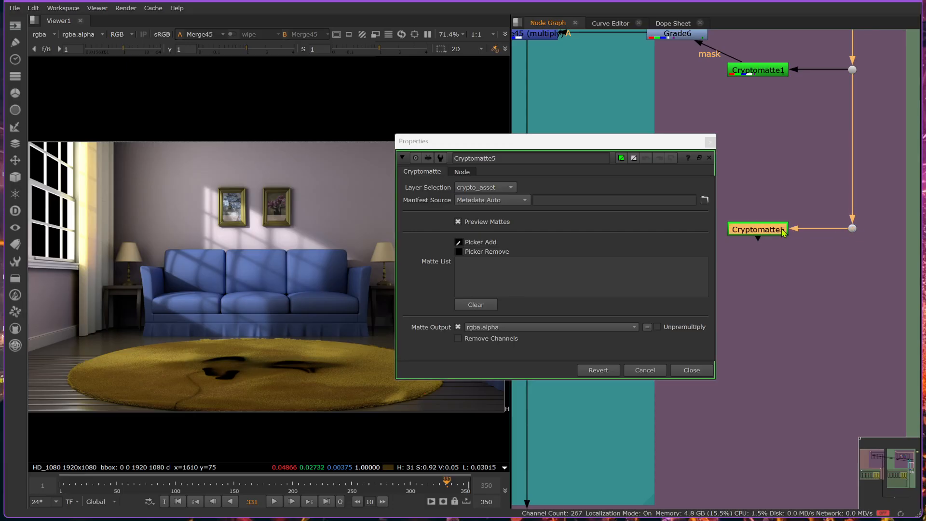
{"action": "key", "text": "1"}
{"action": "left_click_drag", "start_coordinate": [639, 140], "coordinate": [806, 161]}
{"action": "left_click", "coordinate": [487, 285], "text": "ctrl"}
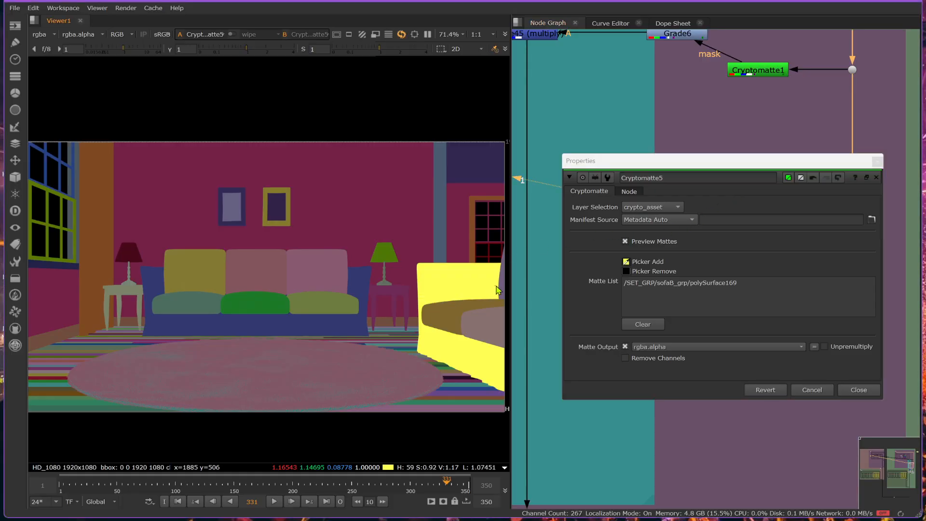
{"action": "left_click", "coordinate": [499, 292], "text": "ctrl"}
{"action": "left_click", "coordinate": [497, 307], "text": "ctrl"}
{"action": "left_click", "coordinate": [498, 311], "text": "ctrl"}
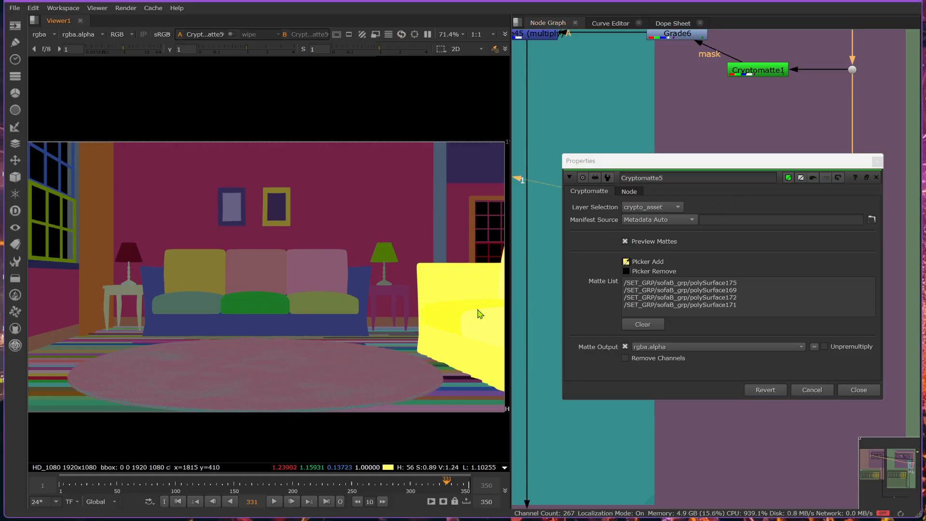
{"action": "key", "text": "a"}
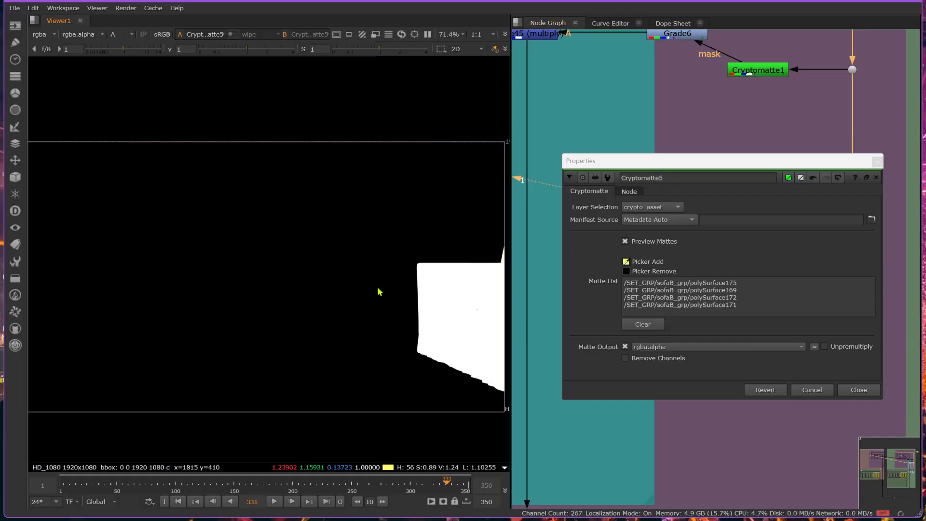
Step: Close the Cryptomatte settings, add a Grade node on the main line below the multiply merge, and mask it with Cryptomatte5
{"action": "key", "text": "a"}
{"action": "left_click", "coordinate": [858, 390]}
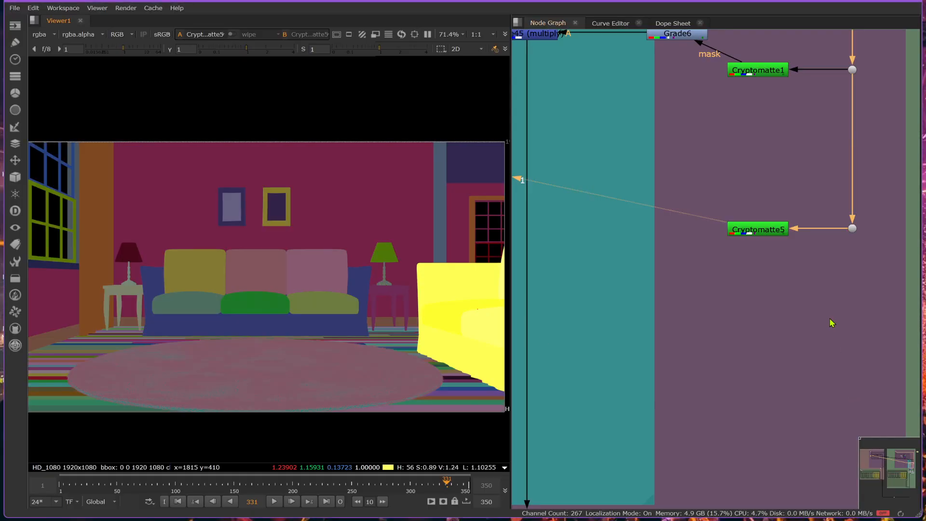
{"action": "middle_click_drag", "start_coordinate": [793, 229], "coordinate": [836, 241]}
{"action": "scroll", "coordinate": [738, 243], "scroll_direction": "down", "scroll_amount": 2}
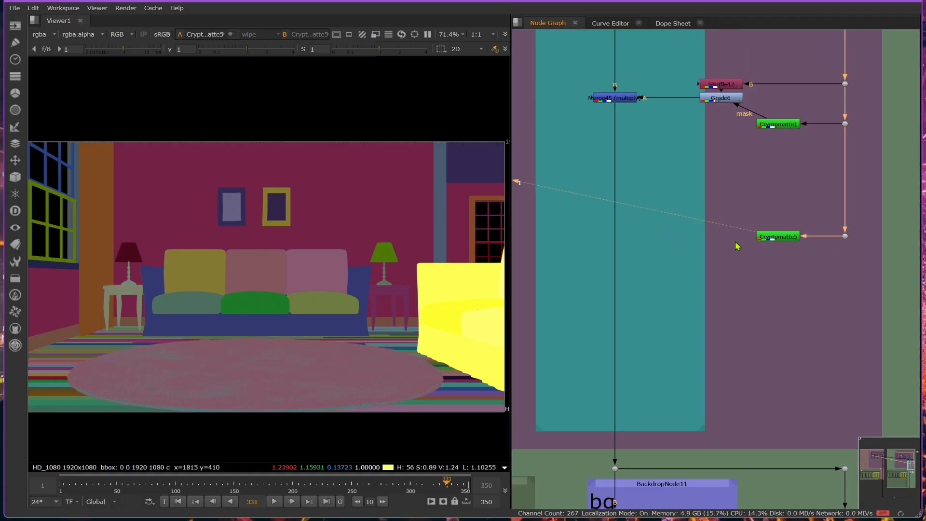
{"action": "key", "text": "g"}
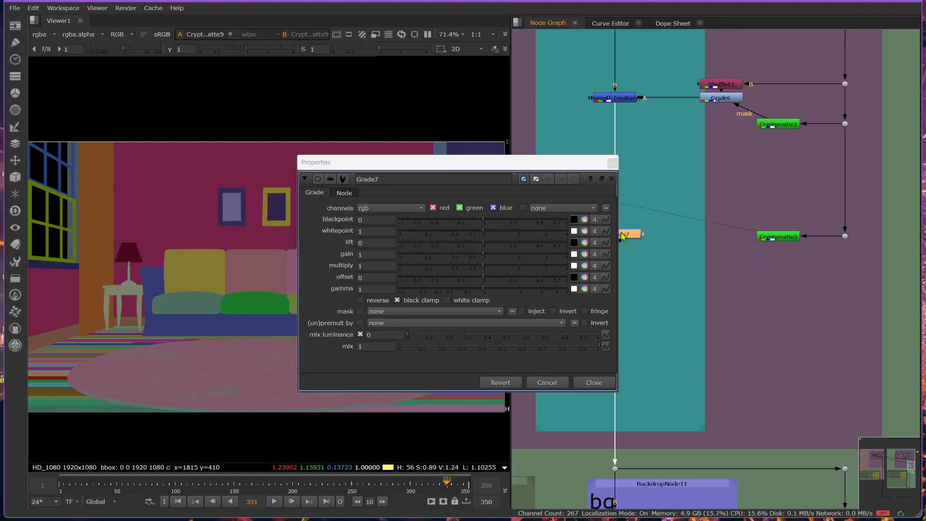
{"action": "left_click_drag", "start_coordinate": [644, 238], "coordinate": [777, 236]}
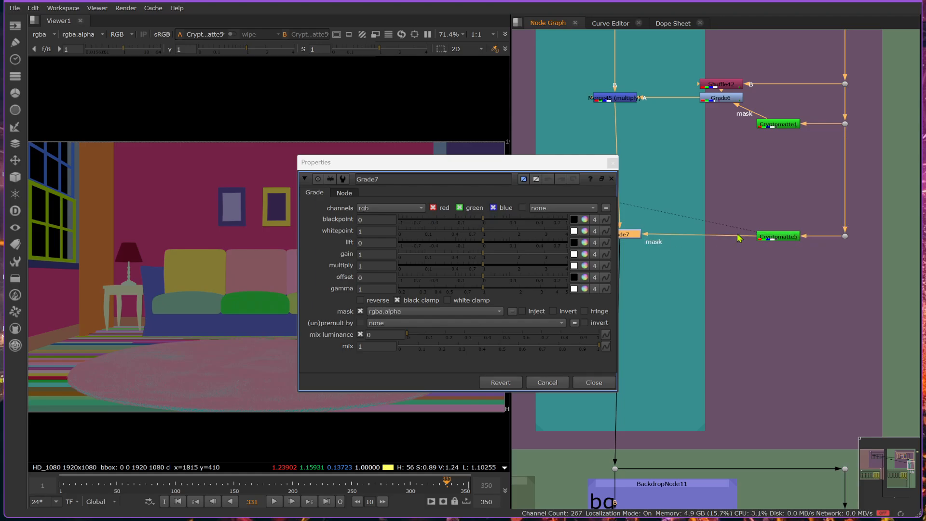
Step: View the new sofa Grade and set its gamma to 0.79 and multiply to 0.64
{"action": "key", "text": "1"}
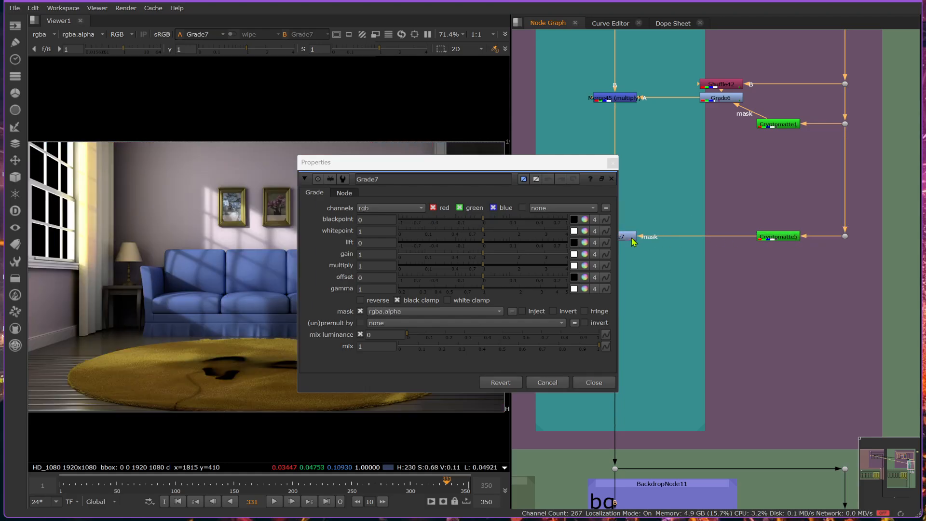
{"action": "middle_click_drag", "start_coordinate": [635, 241], "coordinate": [765, 247]}
{"action": "left_click_drag", "start_coordinate": [564, 166], "coordinate": [789, 275]}
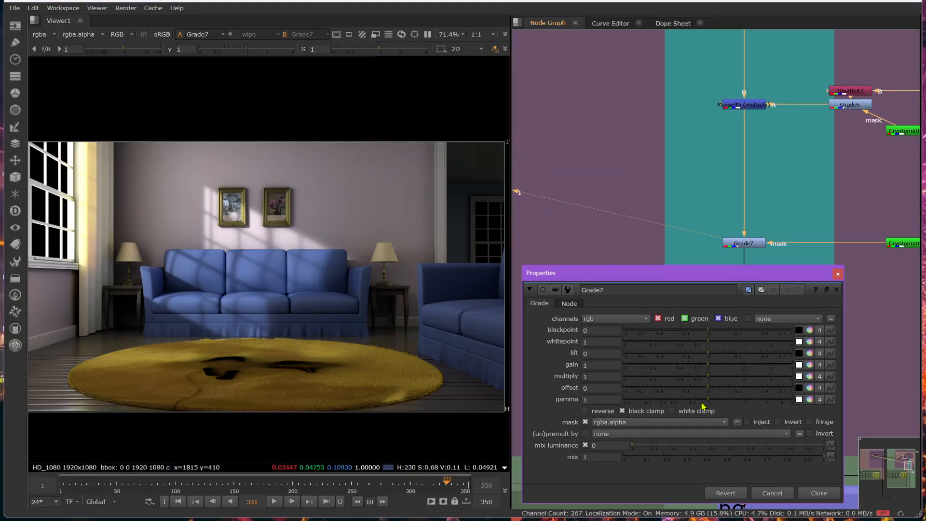
{"action": "mouse_move", "coordinate": [701, 404]}
{"action": "left_mouse_down"}
{"action": "mouse_move", "coordinate": [667, 393]}
{"action": "mouse_move", "coordinate": [695, 399]}
{"action": "left_mouse_up"}
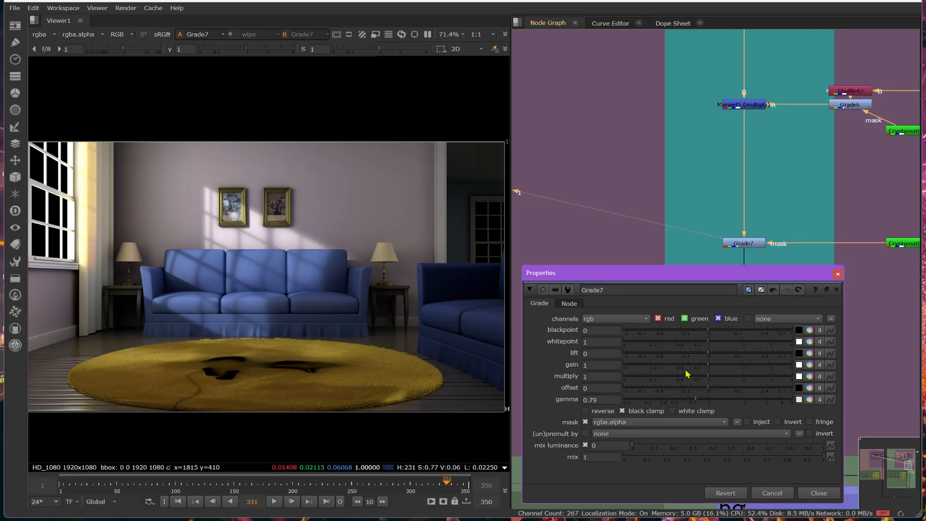
{"action": "left_click", "coordinate": [693, 376]}
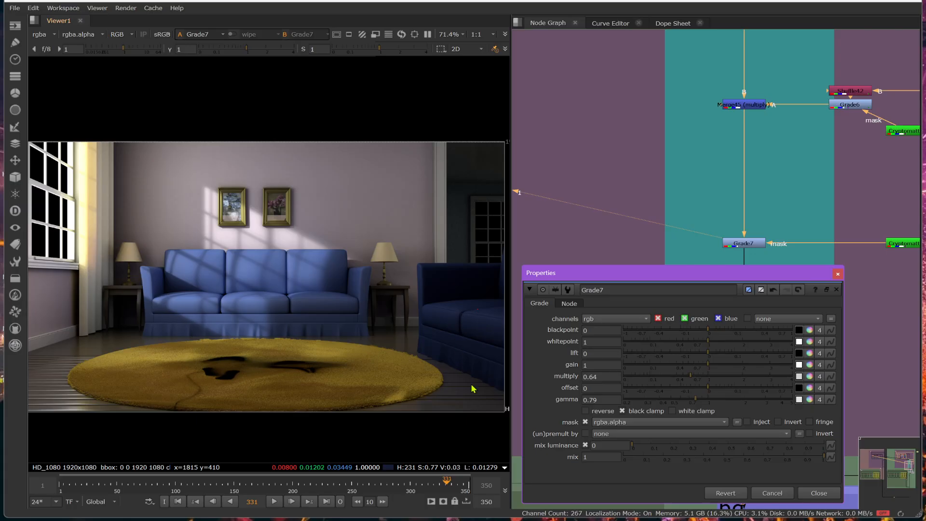
Step: Compare the right-hand sofa with Grade7 disabled and enabled, leave it enabled, and close its properties
{"action": "left_click", "coordinate": [761, 245]}
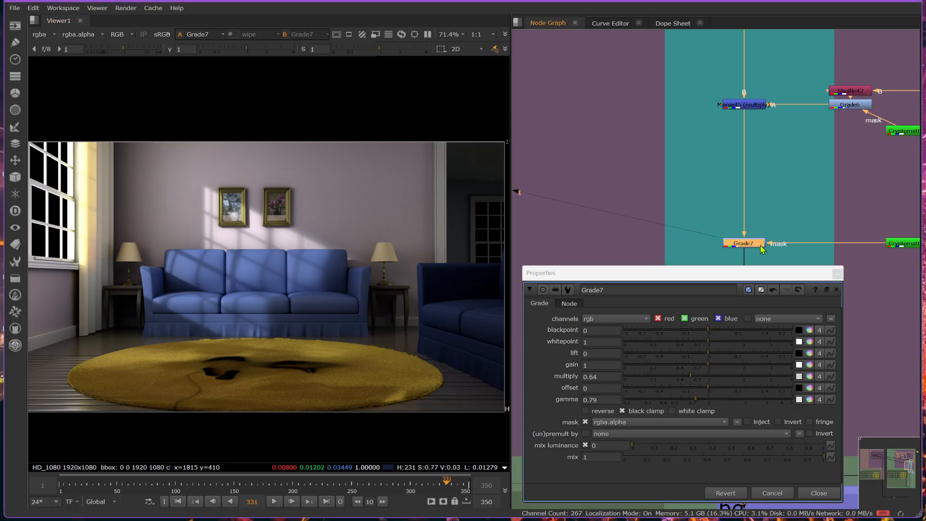
{"action": "key", "text": "d"}
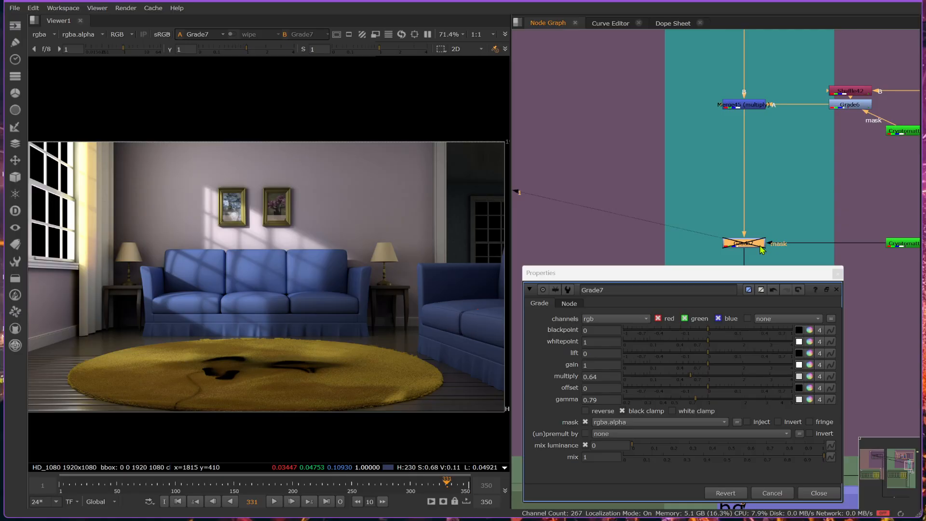
{"action": "key", "text": "d"}
{"action": "key", "text": "d"}
{"action": "key", "text": "d"}
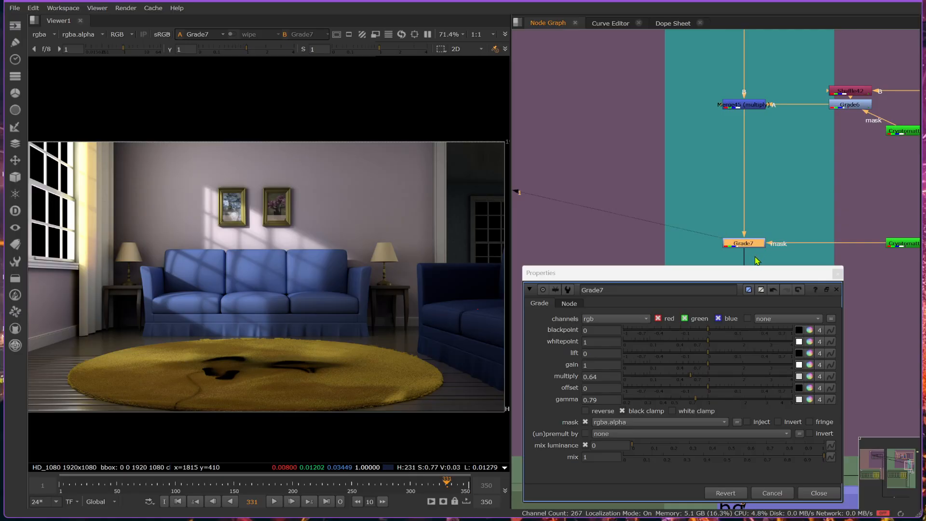
{"action": "left_click", "coordinate": [837, 273]}
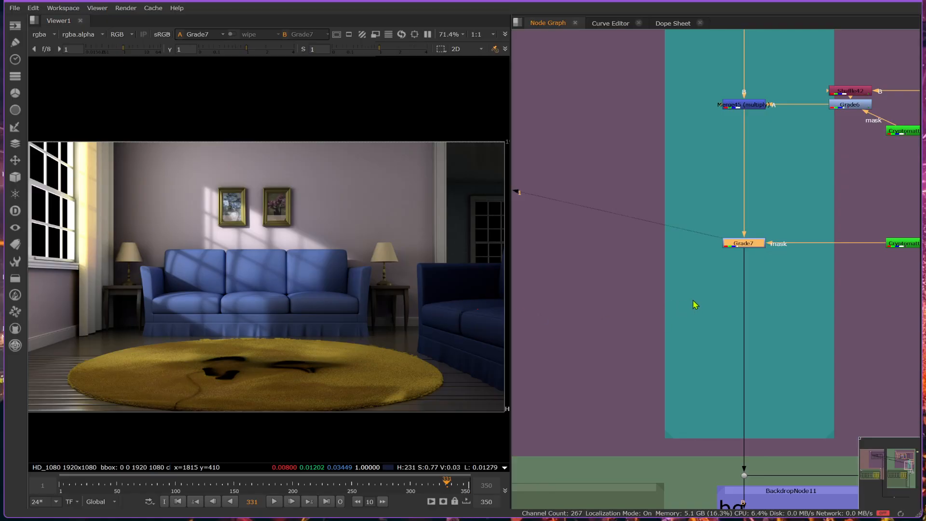
Step: Add a Shuffle node below Cryptomatte5 and connect its B input to the lowest dot on the source line
{"action": "middle_click_drag", "start_coordinate": [758, 305], "coordinate": [685, 304]}
{"action": "middle_click_drag", "start_coordinate": [764, 292], "coordinate": [691, 290]}
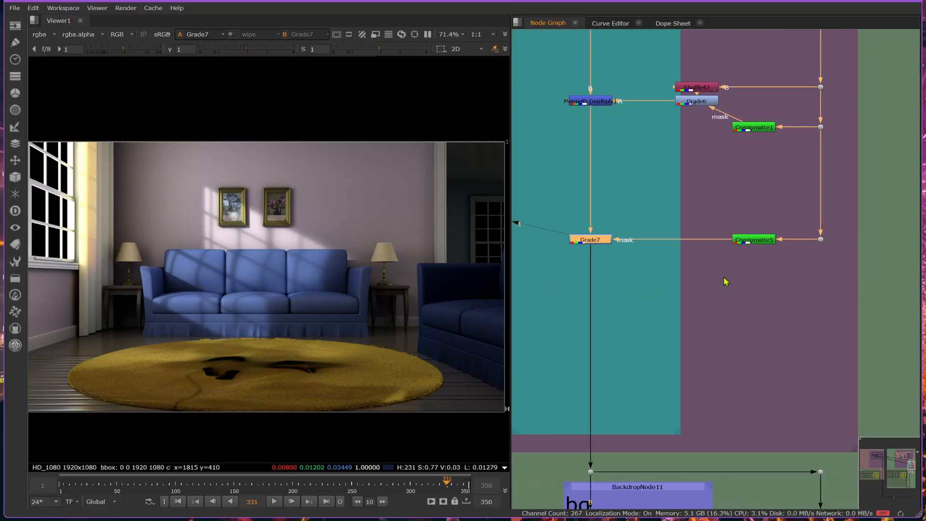
{"action": "left_click", "coordinate": [726, 281]}
{"action": "key", "text": "Tab"}
{"action": "type", "text": "sh"}
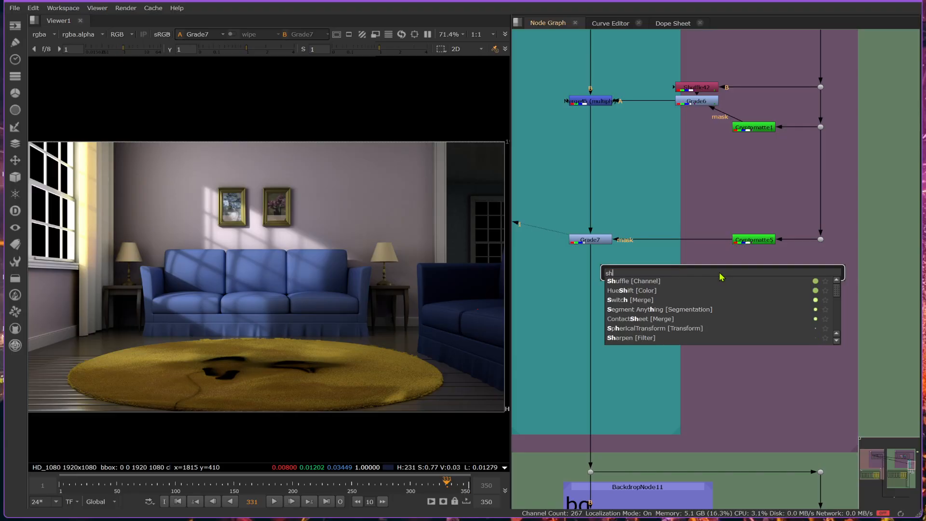
{"action": "left_click", "coordinate": [649, 283]}
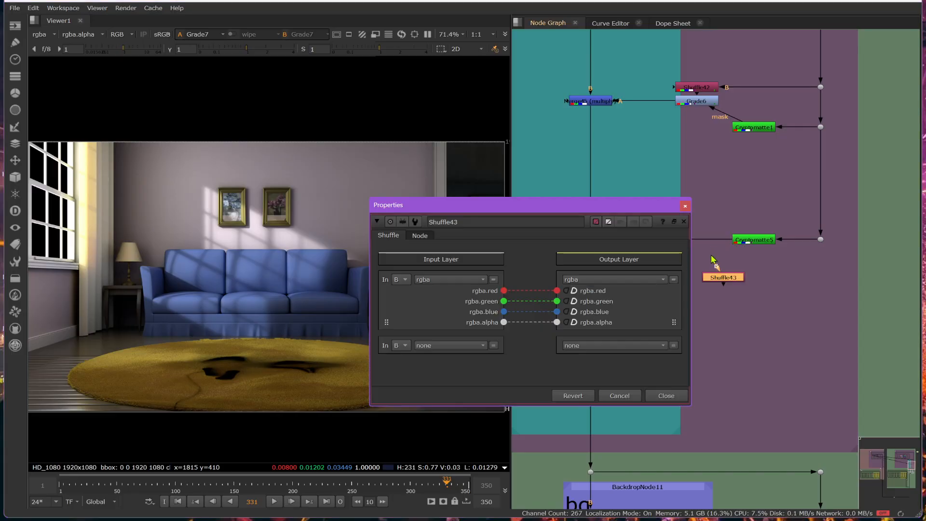
{"action": "left_click_drag", "start_coordinate": [716, 264], "coordinate": [820, 239]}
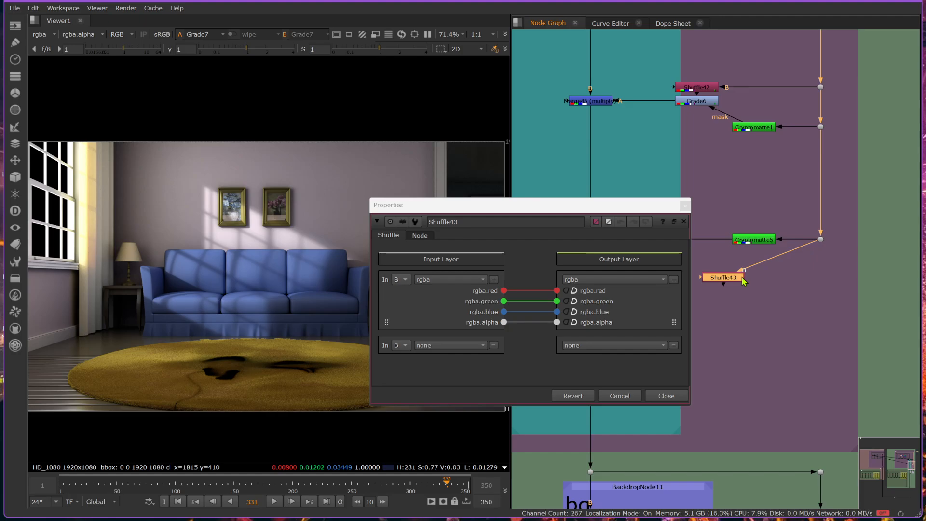
{"action": "left_click_drag", "start_coordinate": [743, 279], "coordinate": [768, 286]}
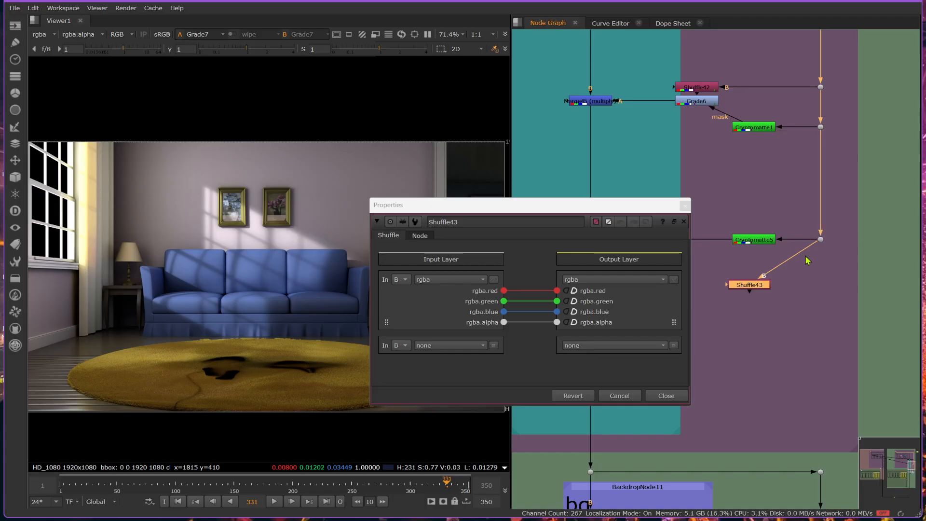
{"action": "left_click_drag", "start_coordinate": [756, 288], "coordinate": [766, 282]}
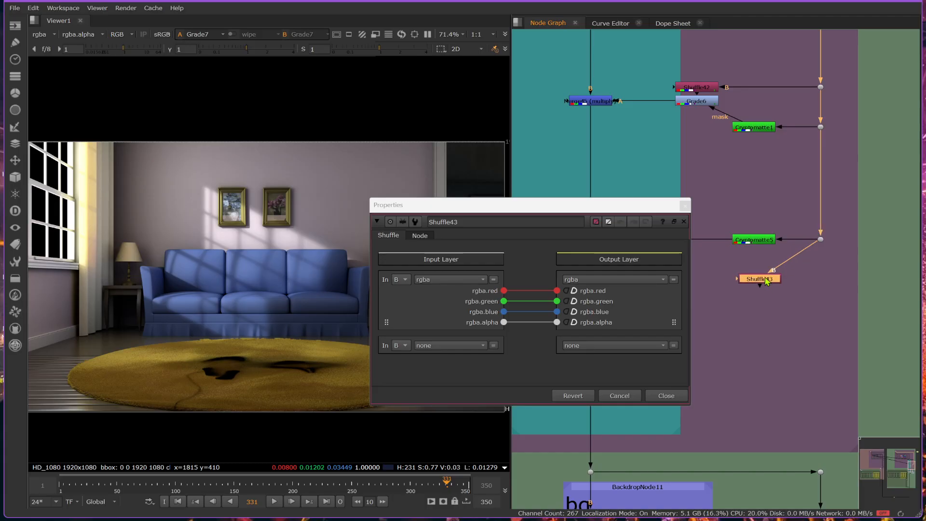
Step: View Shuffle43, set its input layer to depth, and route depth.Z to rgba.red
{"action": "key", "text": "1"}
{"action": "left_click", "coordinate": [595, 206]}
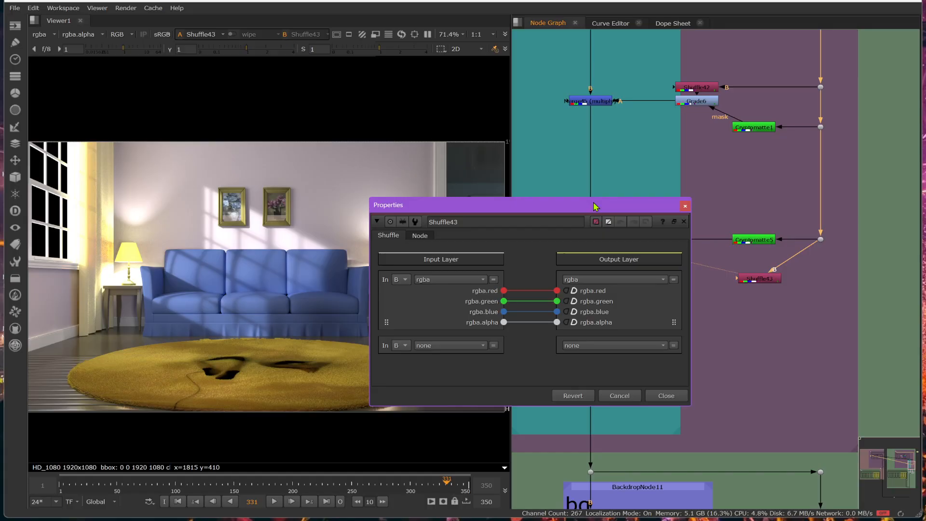
{"action": "left_click_drag", "start_coordinate": [595, 206], "coordinate": [801, 311]}
{"action": "left_click", "coordinate": [637, 384]}
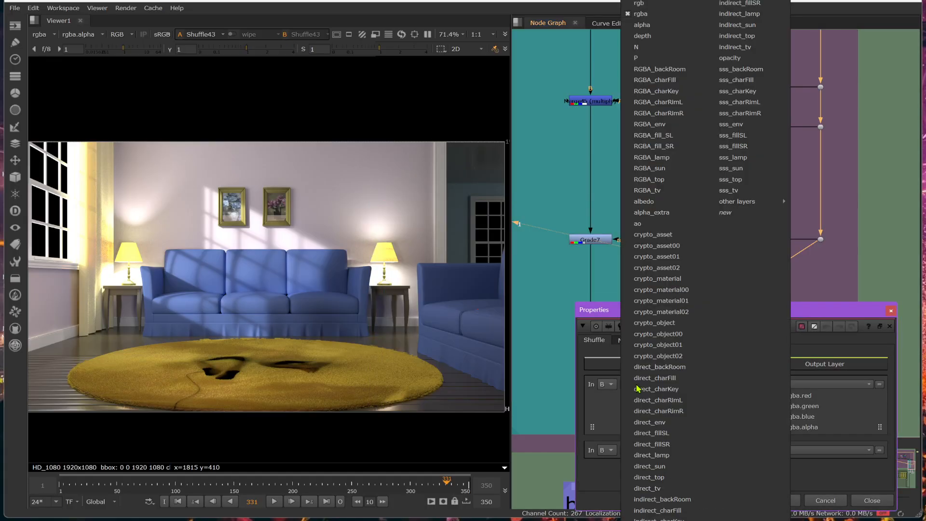
{"action": "left_click", "coordinate": [709, 209]}
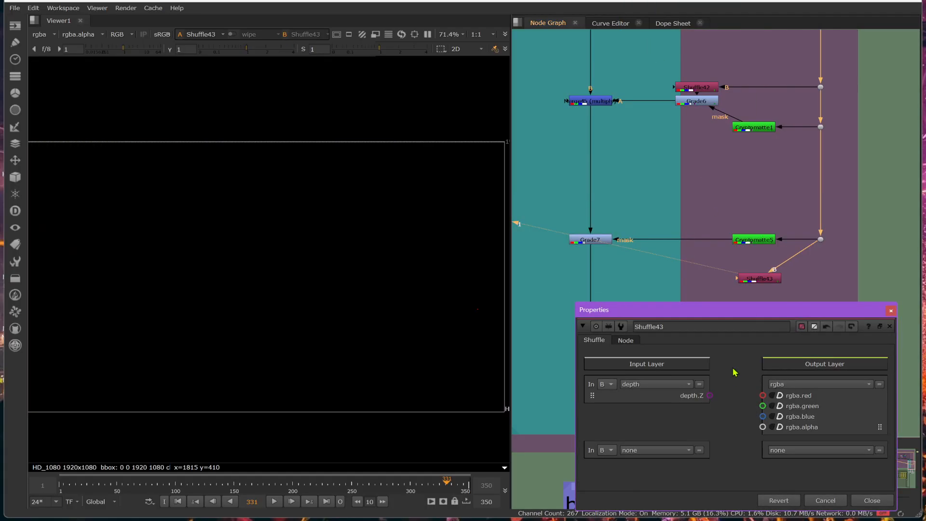
{"action": "left_click_drag", "start_coordinate": [710, 396], "coordinate": [751, 400]}
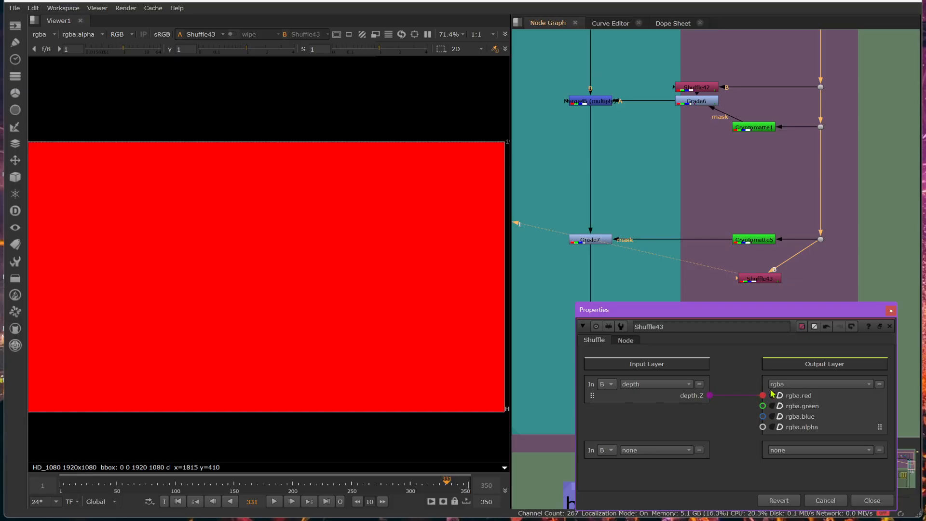
{"action": "left_click", "coordinate": [890, 326]}
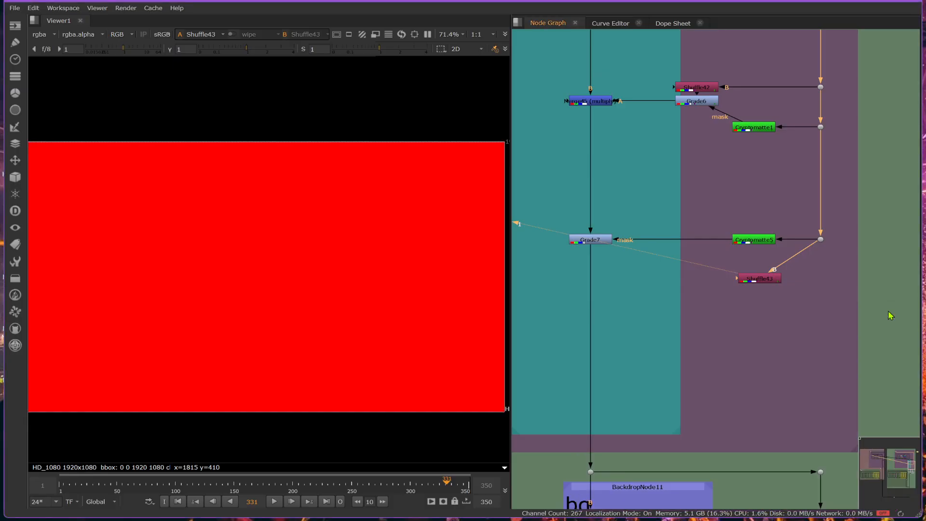
Step: Add a Grade node after Shuffle43 and set its whitepoint to 350 and blackpoint to 250
{"action": "key", "text": "g"}
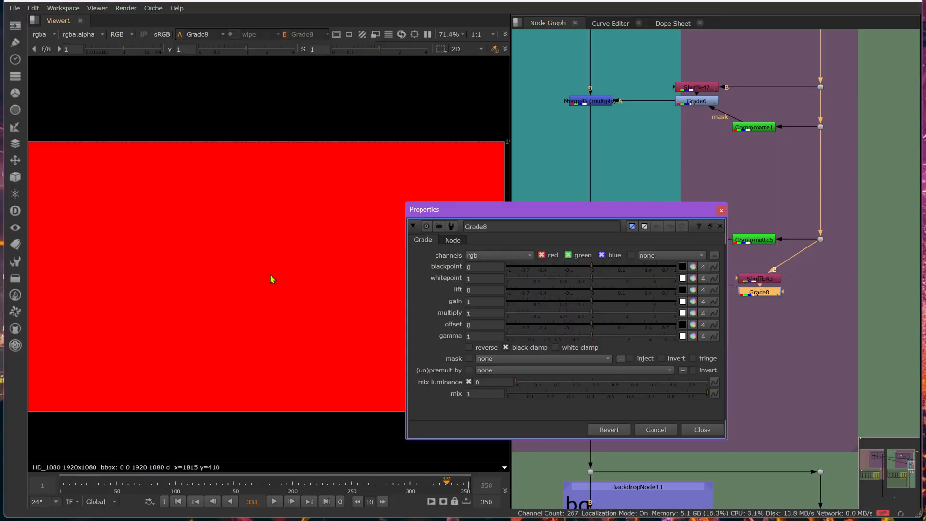
{"action": "left_click_drag", "start_coordinate": [506, 212], "coordinate": [693, 212]}
{"action": "left_click", "coordinate": [475, 320]}
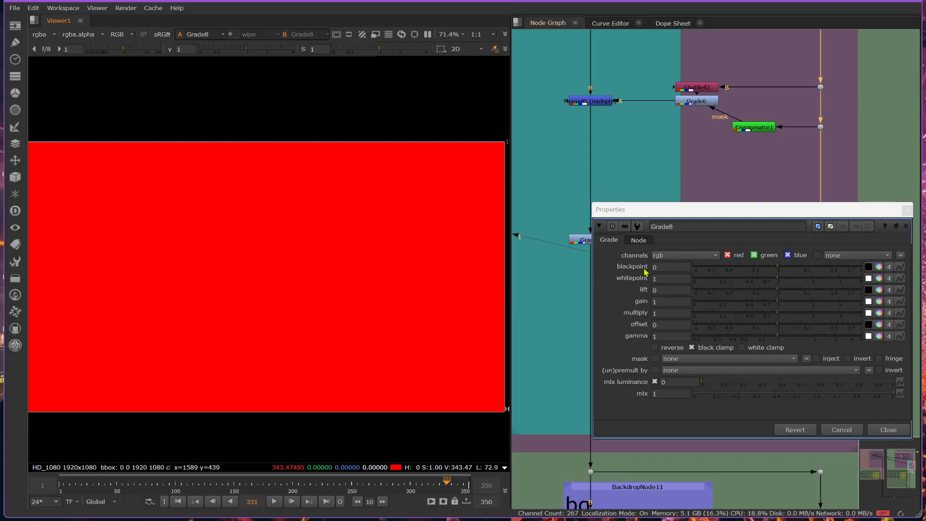
{"action": "left_click", "coordinate": [665, 278]}
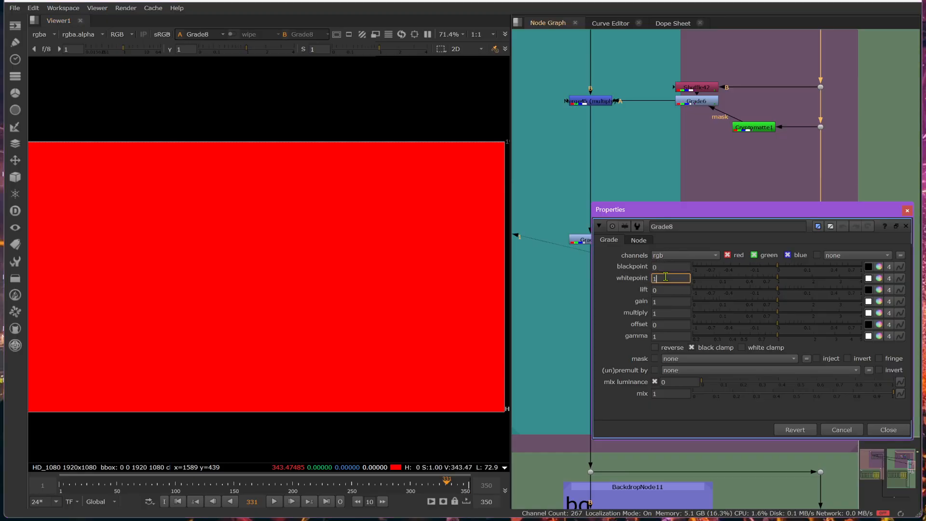
{"action": "type", "text": "350"}
{"action": "left_click", "coordinate": [666, 265]}
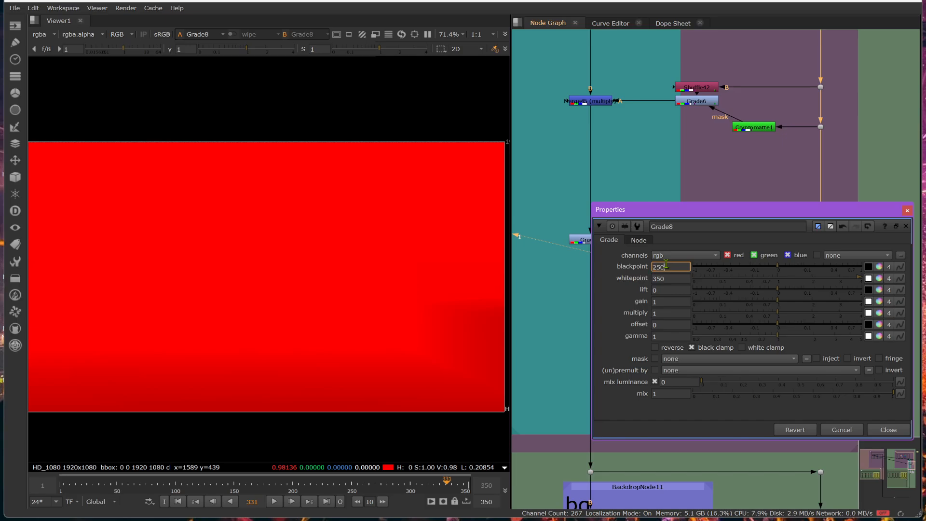
{"action": "key", "text": "Return"}
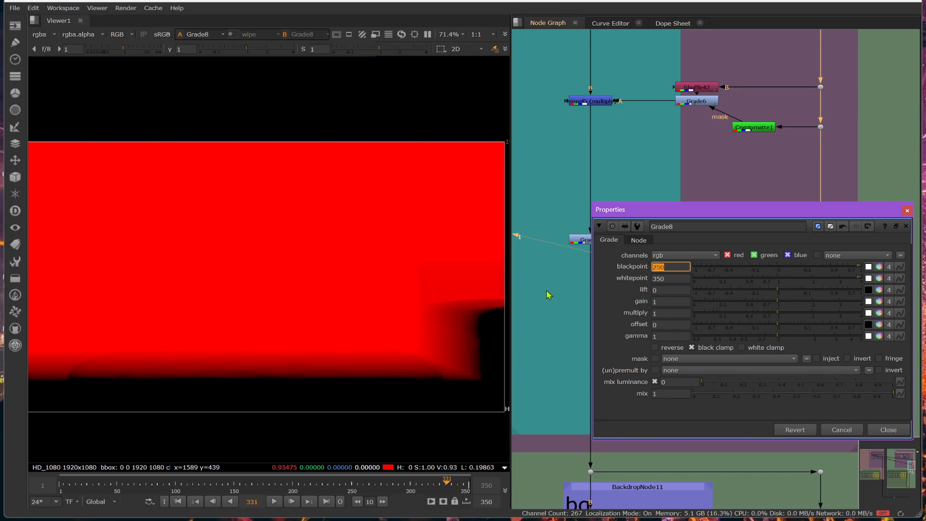
Step: Lower Grade8's whitepoint slightly, inspect the depth falloff around the right-hand sofa, and close the properties
{"action": "scroll", "coordinate": [552, 337], "scroll_direction": "up", "scroll_amount": 2}
{"action": "scroll", "coordinate": [461, 325], "scroll_direction": "up", "scroll_amount": 1}
{"action": "scroll", "coordinate": [458, 323], "scroll_direction": "down", "scroll_amount": 2}
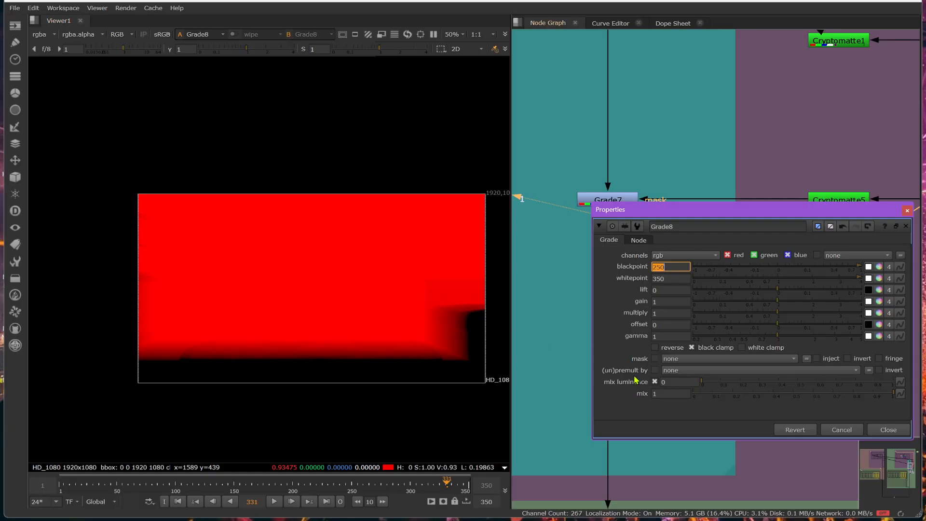
{"action": "left_click", "coordinate": [658, 279]}
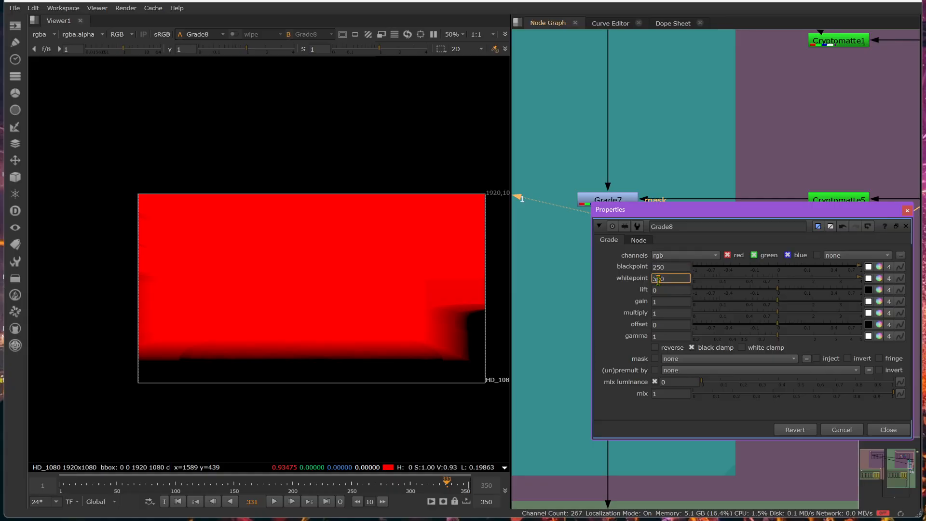
{"action": "key", "text": "Down"}
{"action": "scroll", "coordinate": [488, 291], "scroll_direction": "up", "scroll_amount": 3}
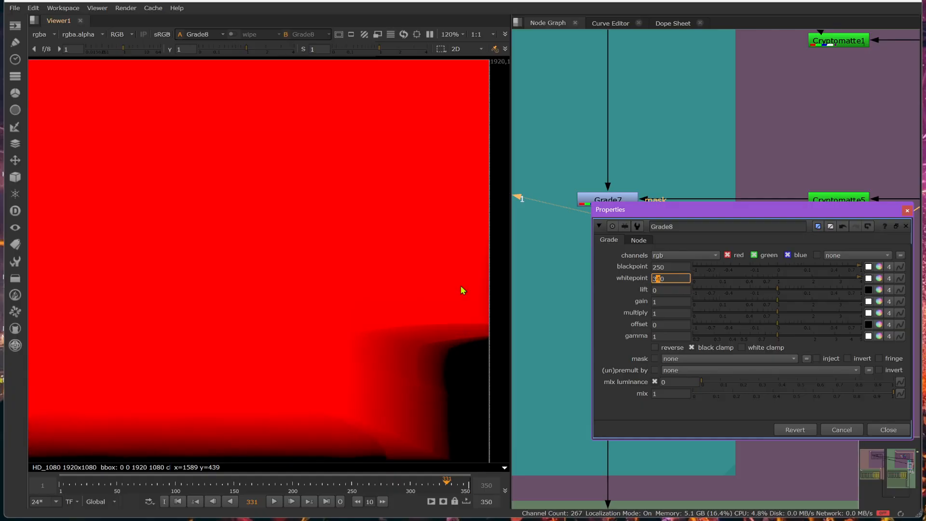
{"action": "left_click", "coordinate": [898, 429]}
{"action": "scroll", "coordinate": [363, 279], "scroll_direction": "down", "scroll_amount": 3}
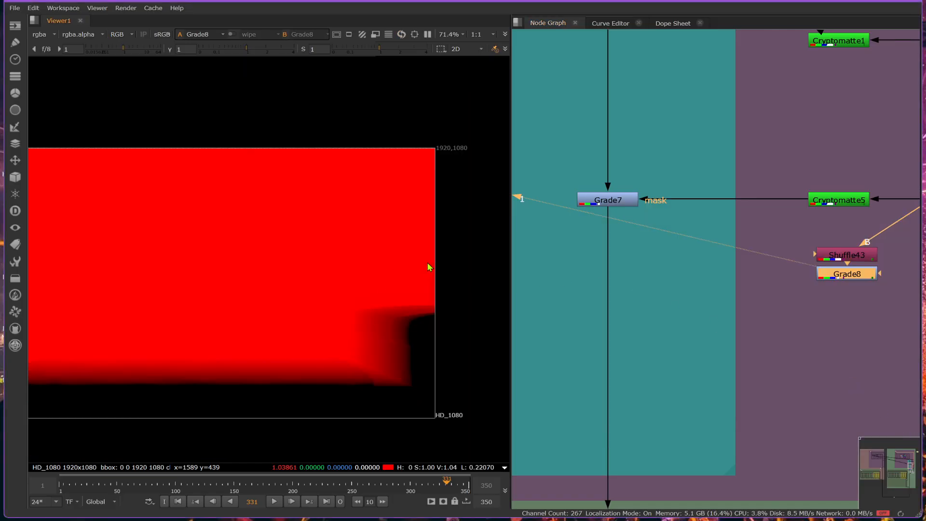
{"action": "scroll", "coordinate": [347, 254], "scroll_direction": "down", "scroll_amount": 1}
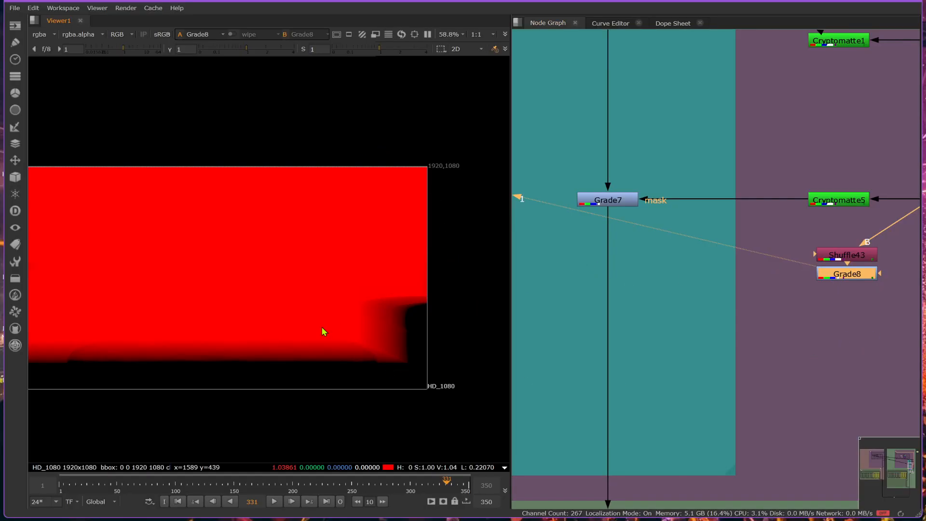
Step: Route depth.Z to rgba.green and rgba.blue as well in Shuffle43, and close its properties
{"action": "double_click", "coordinate": [854, 258]}
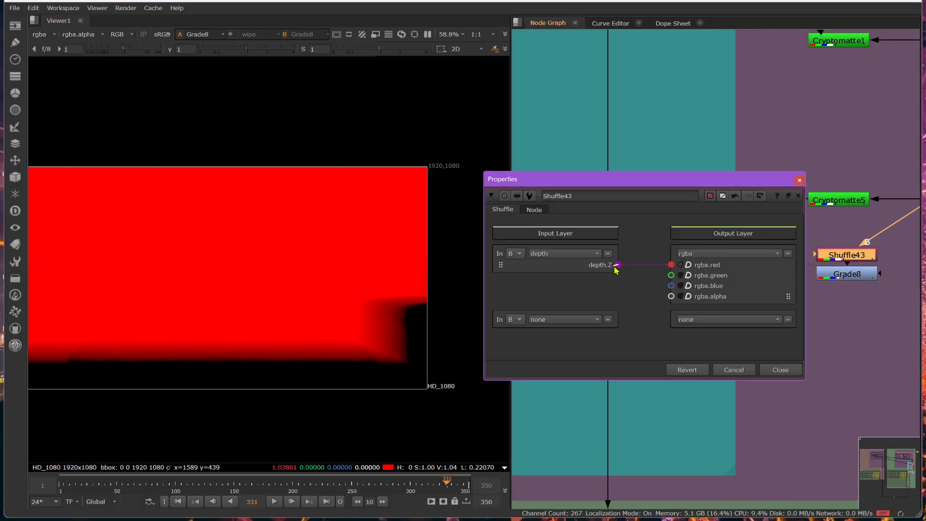
{"action": "left_click_drag", "start_coordinate": [616, 264], "coordinate": [671, 275]}
{"action": "left_click_drag", "start_coordinate": [617, 264], "coordinate": [670, 285]}
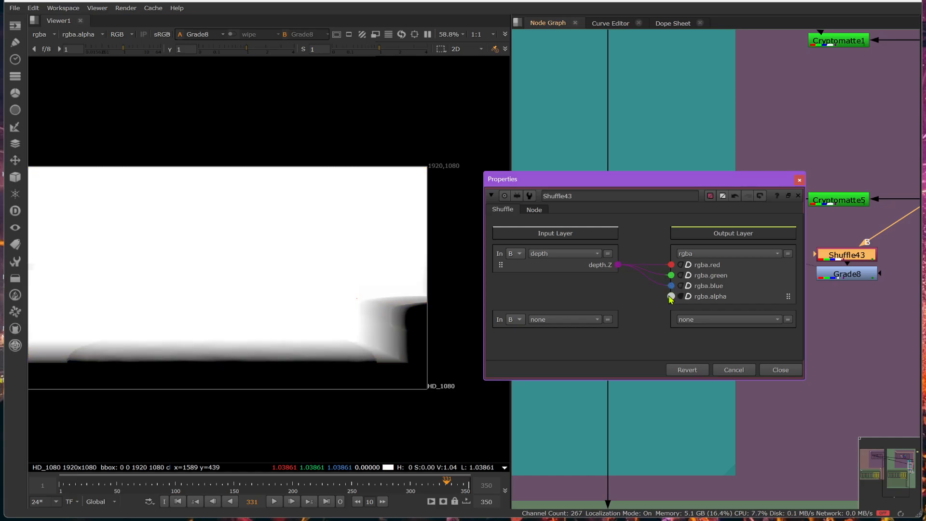
{"action": "left_click", "coordinate": [780, 370]}
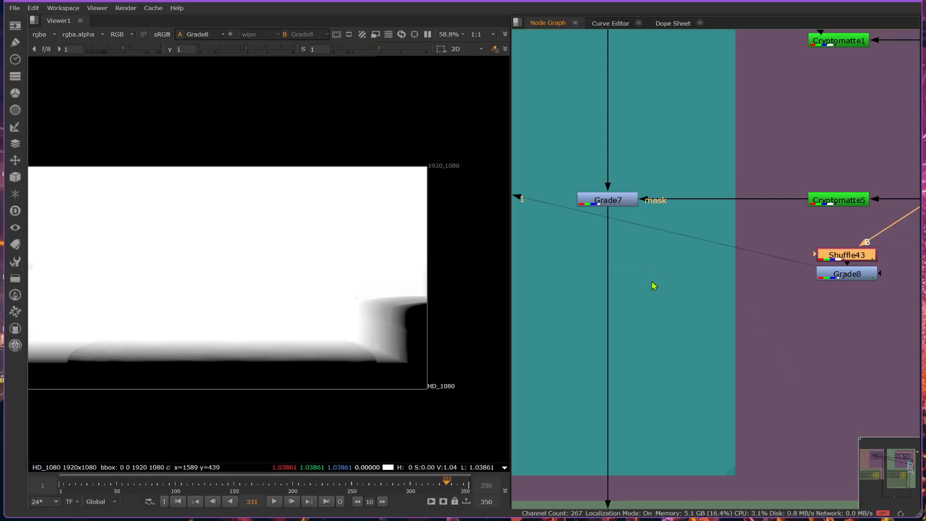
Step: Compare Cryptomatte5's output with Grade8's depth matte in the viewer, and inspect Cryptomatte5's alpha
{"action": "left_click", "coordinate": [851, 202]}
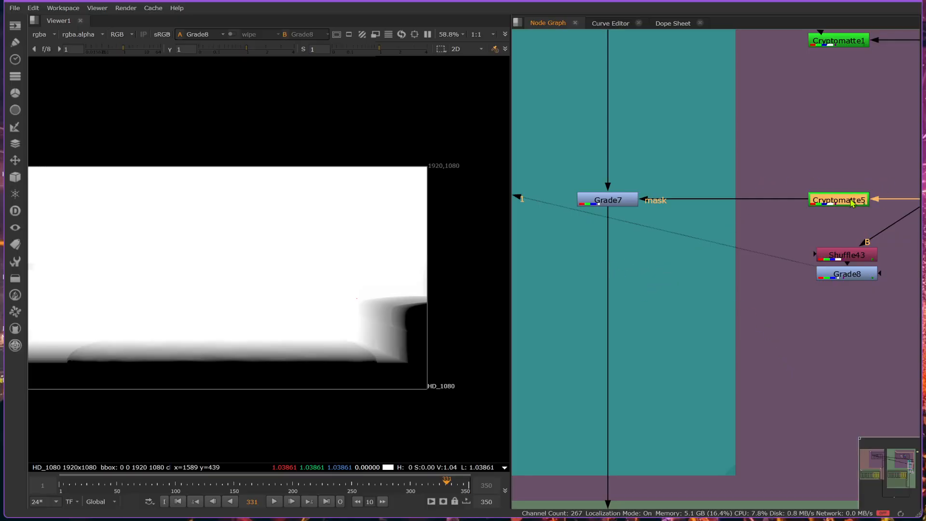
{"action": "key", "text": "2"}
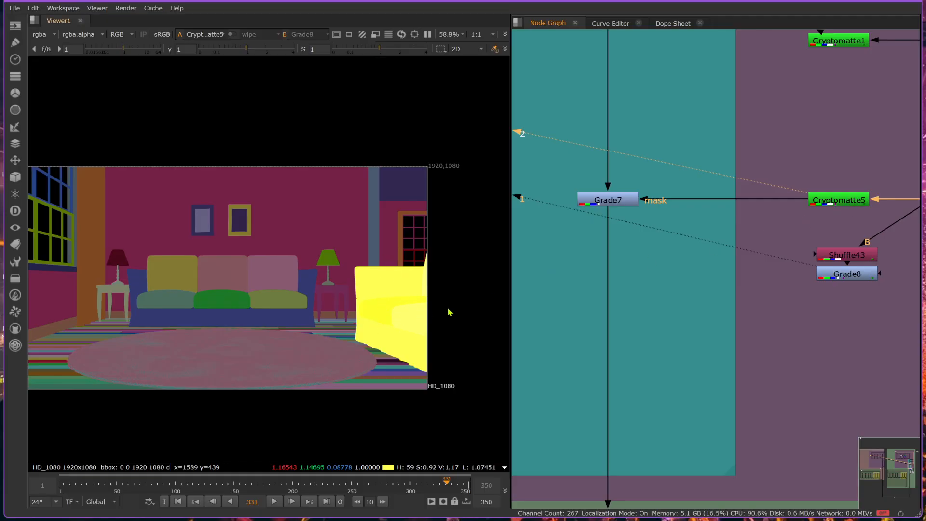
{"action": "key", "text": "1"}
{"action": "key", "text": "2"}
{"action": "key", "text": "1"}
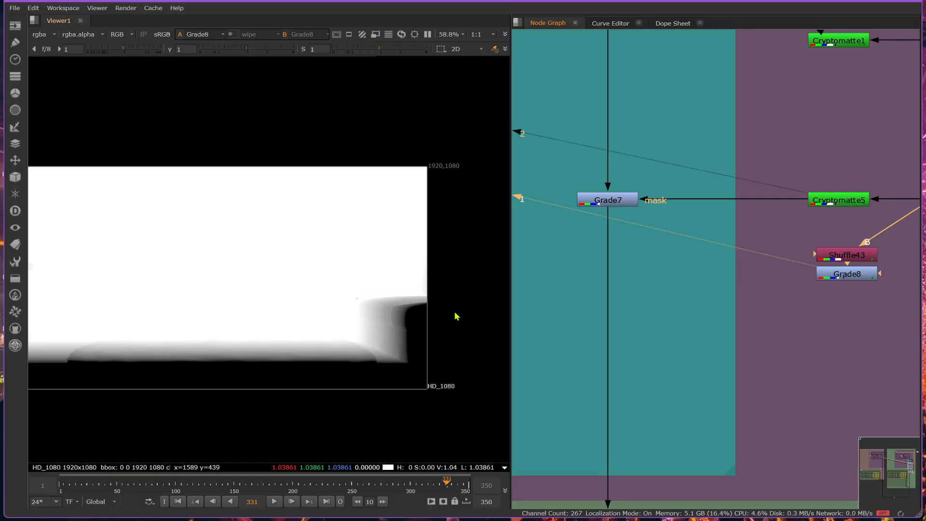
{"action": "middle_click_drag", "start_coordinate": [755, 332], "coordinate": [666, 355]}
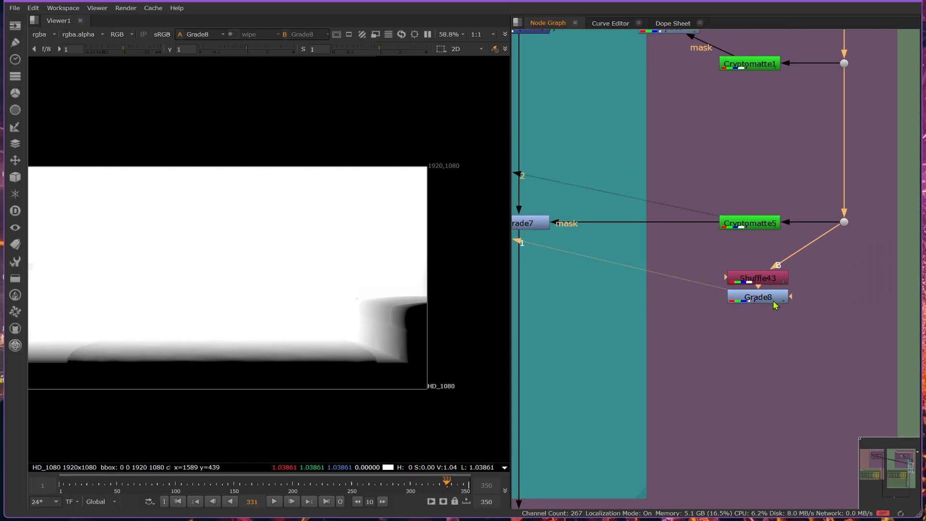
{"action": "left_click", "coordinate": [748, 226]}
{"action": "key", "text": "1"}
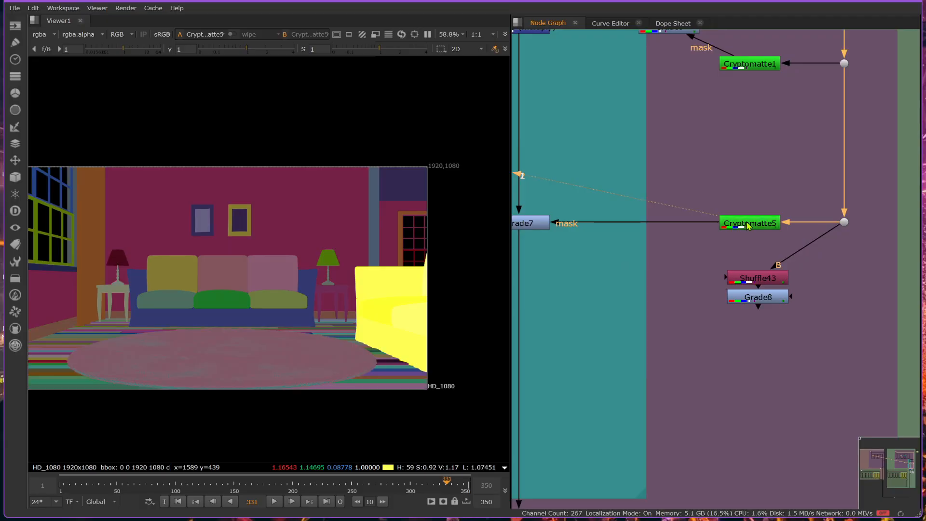
{"action": "key", "text": "a"}
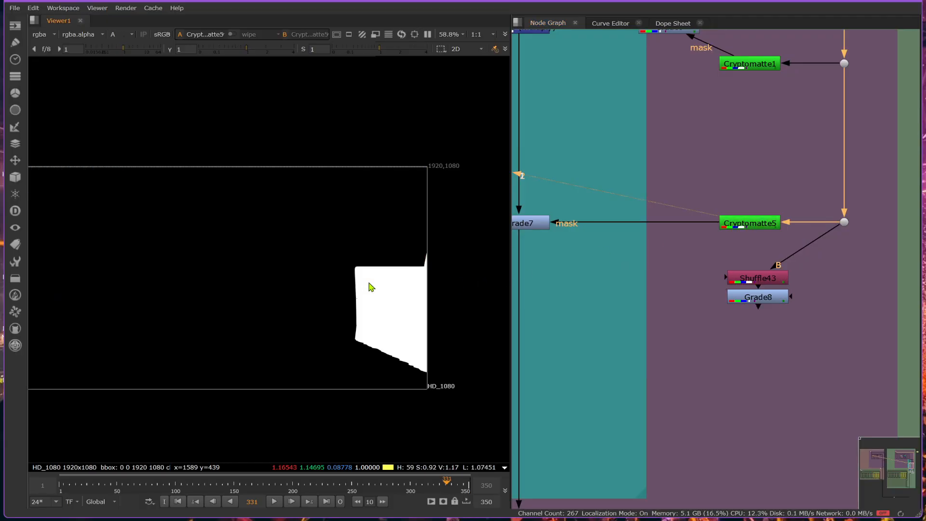
{"action": "key", "text": "a"}
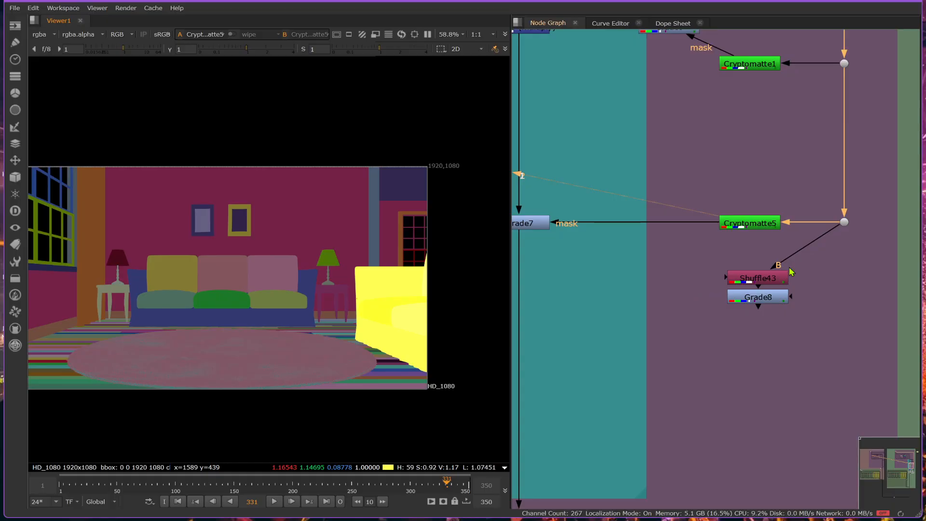
Step: Insert a dot on Shuffle43's B connection below the Cryptomatte5 dot, and align Shuffle43 and Grade8 beneath Cryptomatte5
{"action": "left_click_drag", "start_coordinate": [805, 246], "coordinate": [848, 285], "text": "ctrl"}
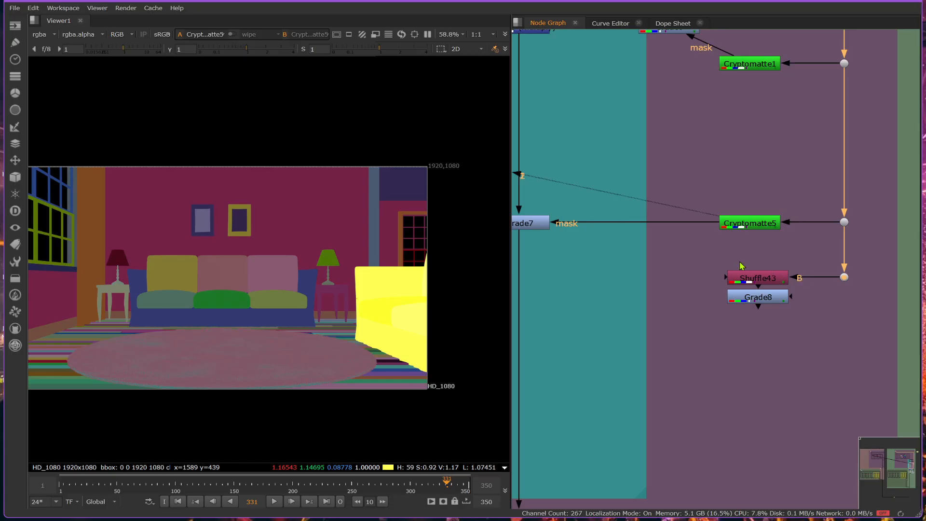
{"action": "left_click_drag", "start_coordinate": [708, 261], "coordinate": [800, 336]}
{"action": "left_click_drag", "start_coordinate": [782, 303], "coordinate": [773, 304]}
Step: View Grade8, add a Grade node after it, and connect the new node's mask input to Cryptomatte5
{"action": "left_click", "coordinate": [745, 296]}
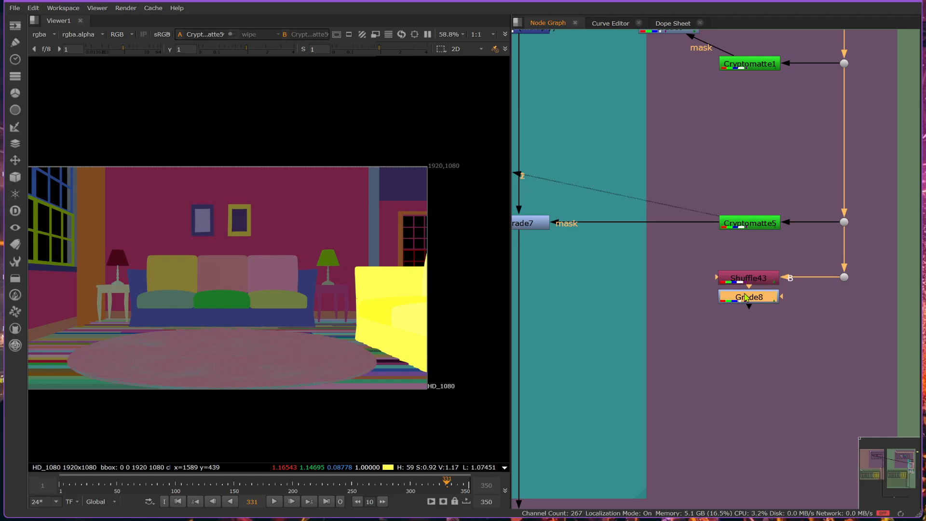
{"action": "key", "text": "1"}
{"action": "key", "text": "g"}
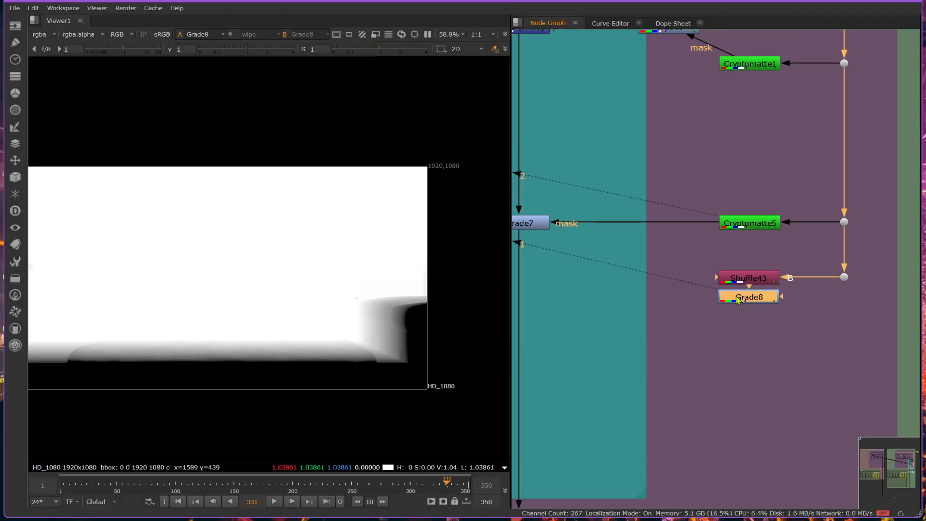
{"action": "left_click_drag", "start_coordinate": [782, 315], "coordinate": [775, 224]}
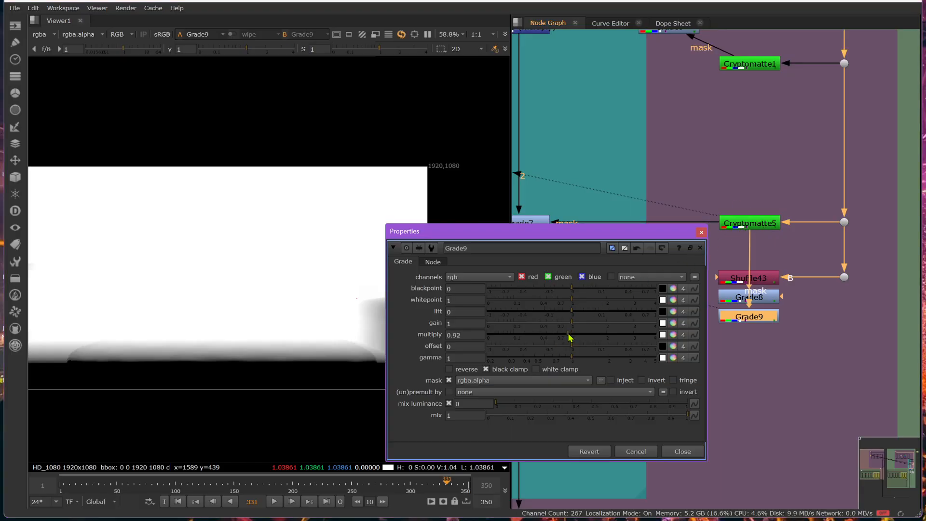
Step: Try isolating the sofa's depth by setting Grade9's multiply to 0 with its mask inverted, and delete the node
{"action": "left_click_drag", "start_coordinate": [568, 337], "coordinate": [487, 335]}
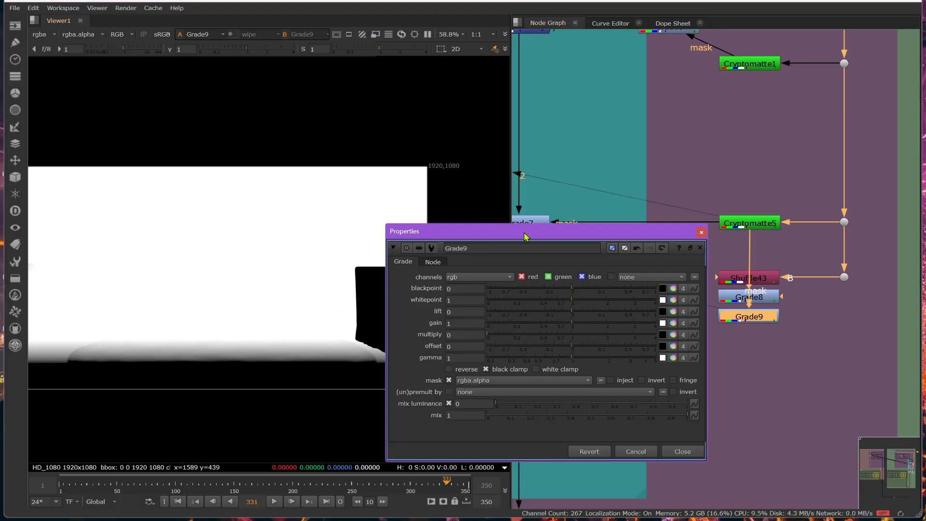
{"action": "left_click_drag", "start_coordinate": [525, 234], "coordinate": [724, 49]}
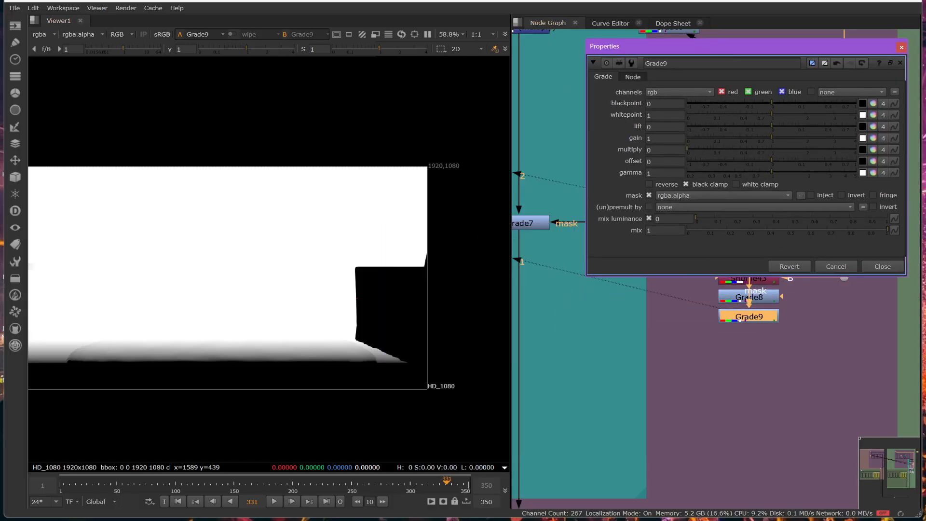
{"action": "left_click", "coordinate": [842, 195]}
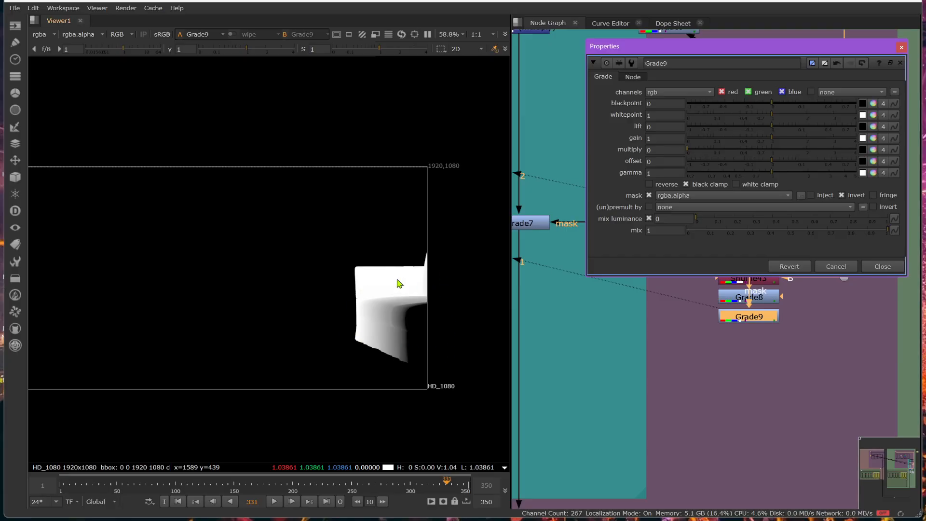
{"action": "left_click", "coordinate": [897, 266]}
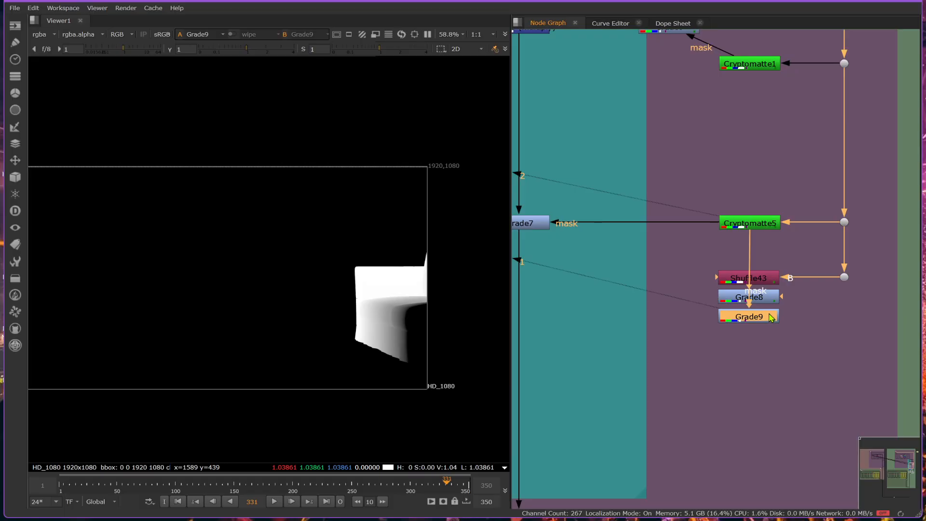
{"action": "key", "text": "Delete"}
Step: Add a Grade node after Cryptomatte5, lower Shuffle43 and Grade8 to make room, and connect the new node's mask to Grade8
{"action": "left_click", "coordinate": [765, 221]}
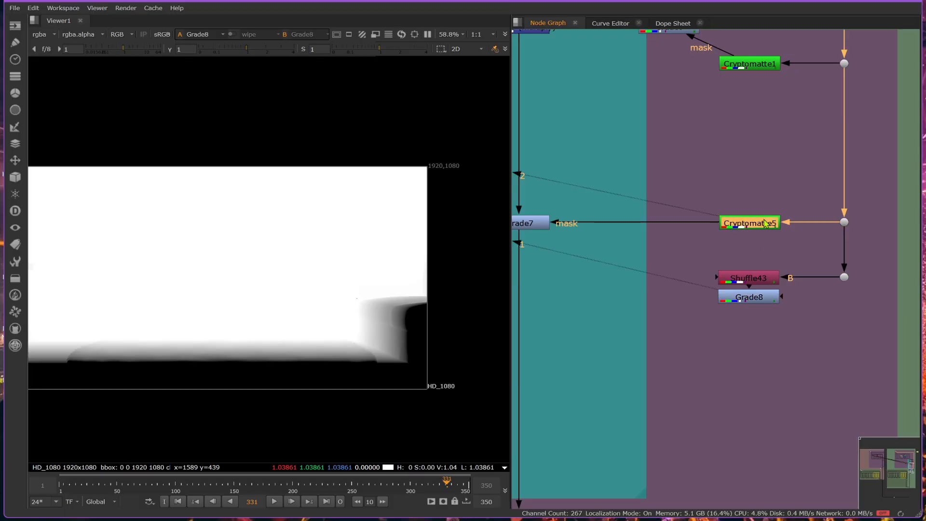
{"action": "key", "text": "1"}
{"action": "key", "text": "a"}
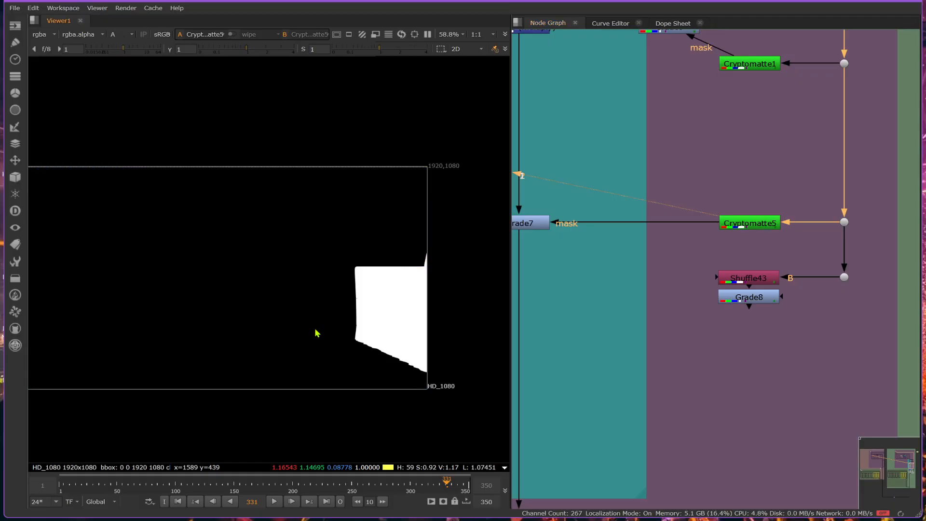
{"action": "left_click", "coordinate": [747, 227]}
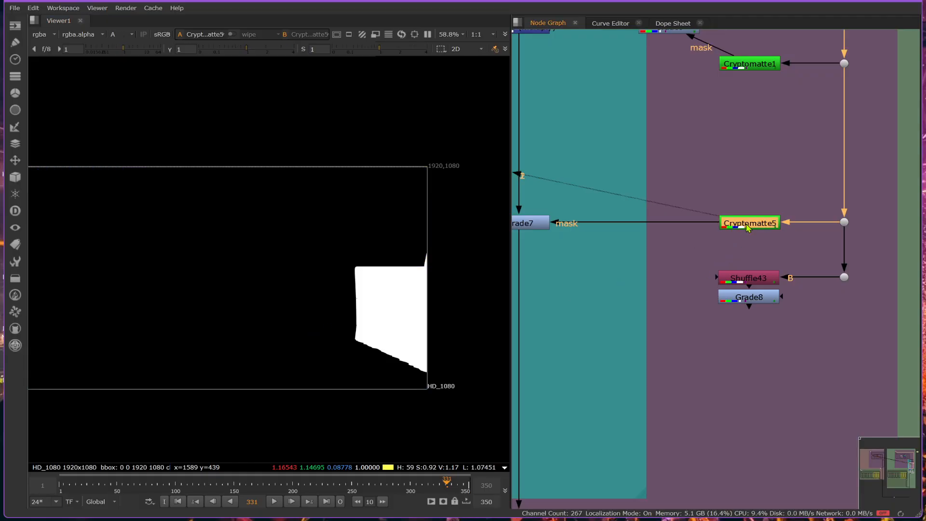
{"action": "key", "text": "g"}
{"action": "left_click_drag", "start_coordinate": [714, 259], "coordinate": [878, 323]}
{"action": "left_click_drag", "start_coordinate": [756, 299], "coordinate": [756, 319]}
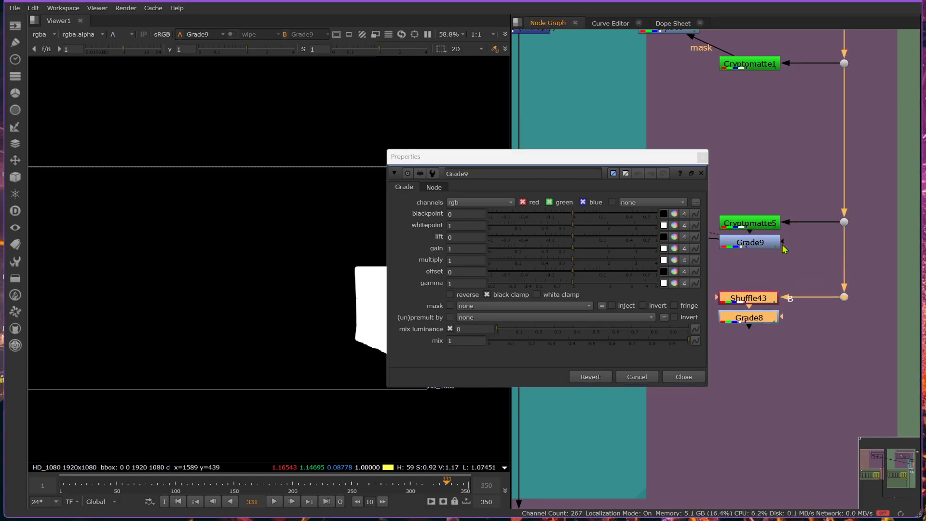
{"action": "left_click_drag", "start_coordinate": [782, 241], "coordinate": [751, 320]}
Step: Set Grade9's mask channel to rgba.red
{"action": "left_click_drag", "start_coordinate": [607, 155], "coordinate": [763, 28]}
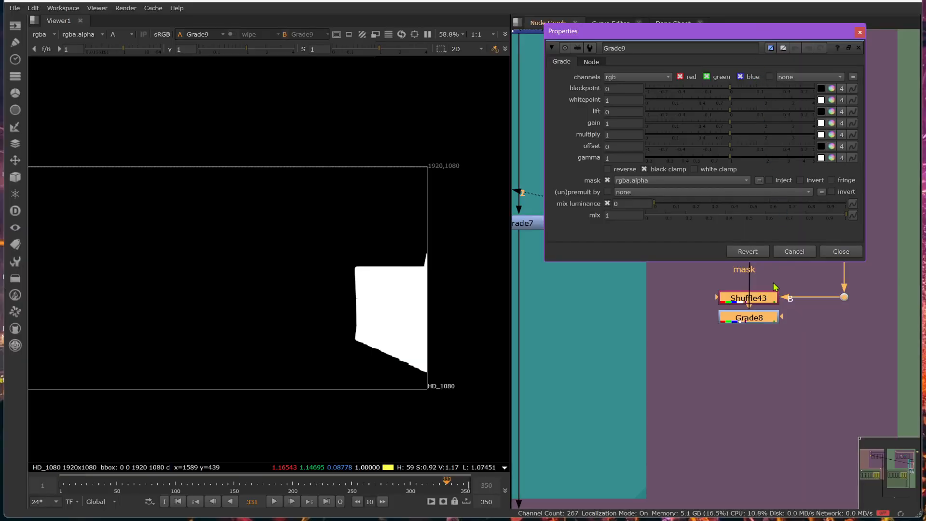
{"action": "left_click", "coordinate": [667, 182]}
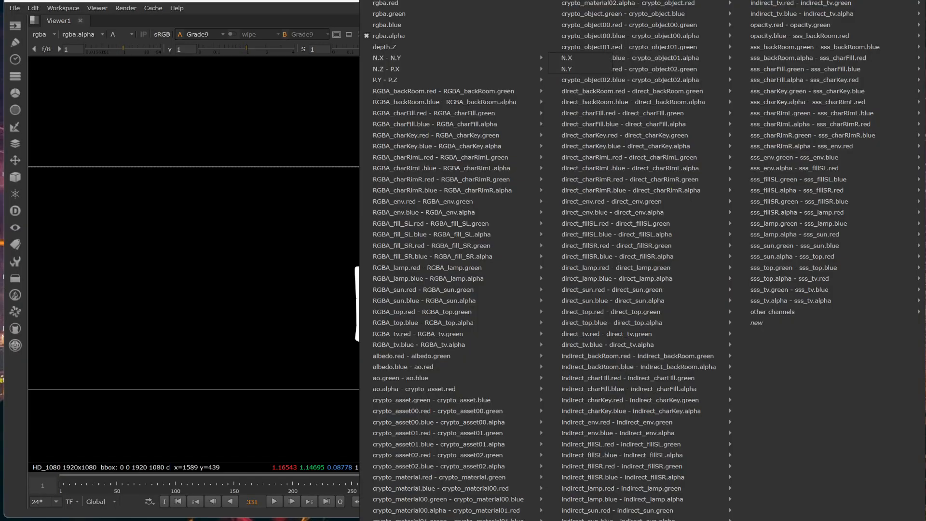
{"action": "left_click", "coordinate": [391, 6]}
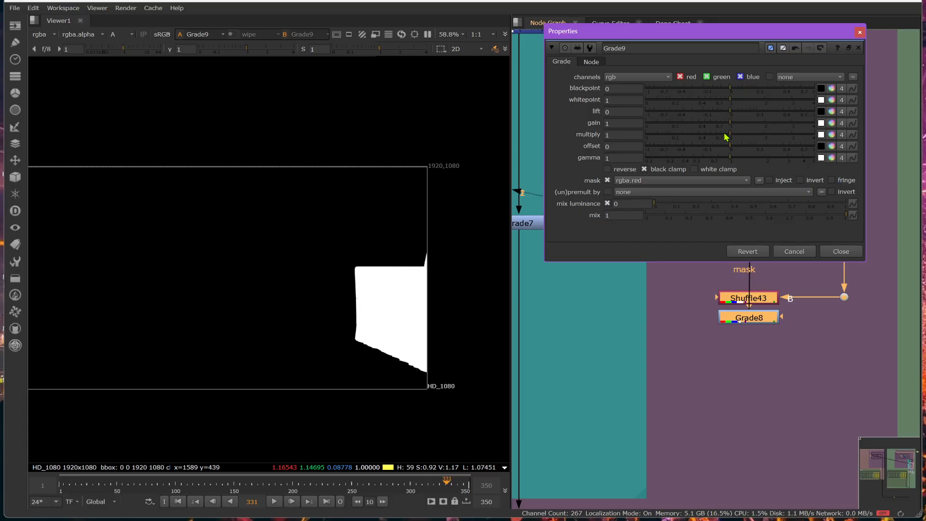
Step: Compare Grade8's depth matte with Grade9's alpha in the viewer
{"action": "left_click", "coordinate": [772, 321]}
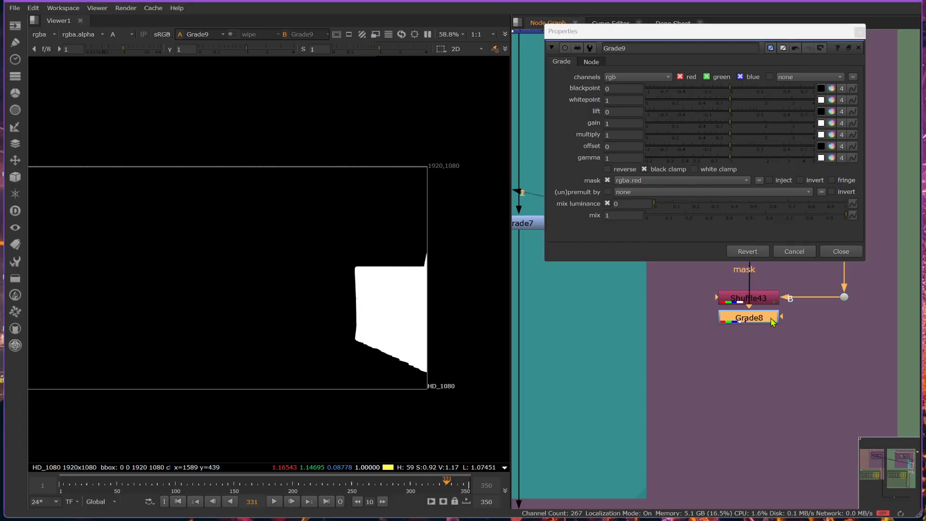
{"action": "key", "text": "2"}
{"action": "key", "text": "a"}
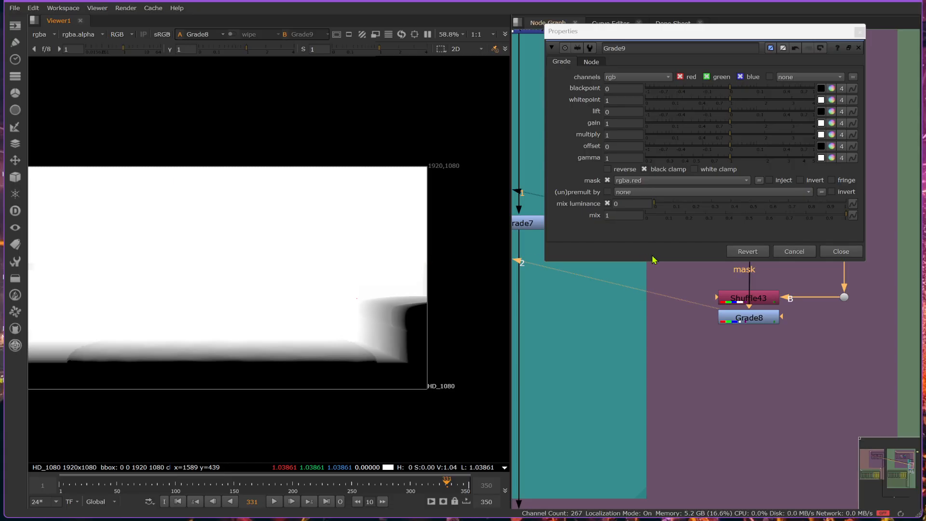
{"action": "middle_click_drag", "start_coordinate": [781, 304], "coordinate": [760, 374]}
{"action": "left_click", "coordinate": [746, 313]}
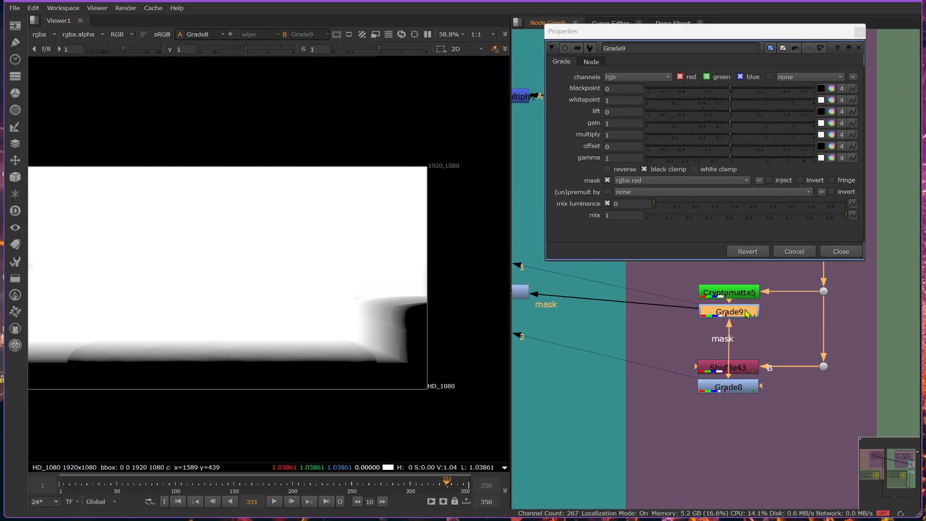
{"action": "key", "text": "1"}
{"action": "key", "text": "a"}
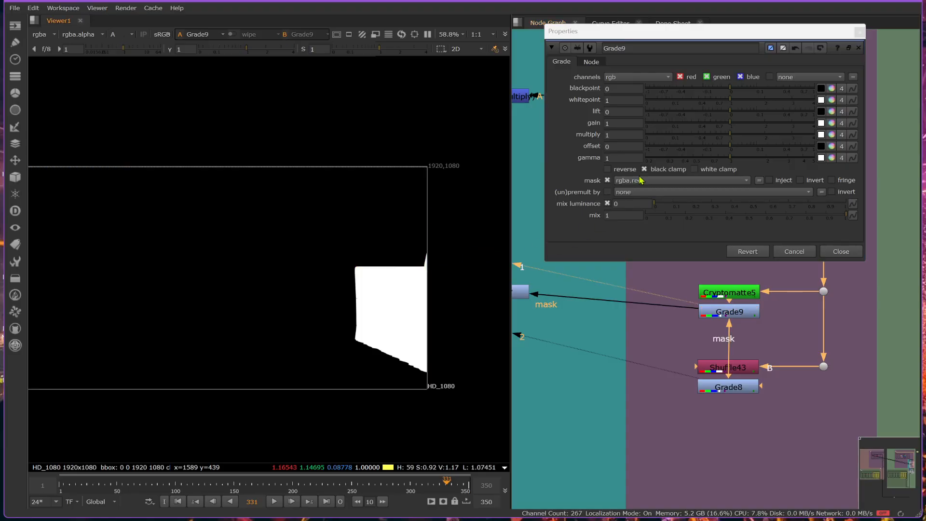
Step: Set Grade9's channels to all and its multiply to 0
{"action": "left_click", "coordinate": [645, 77]}
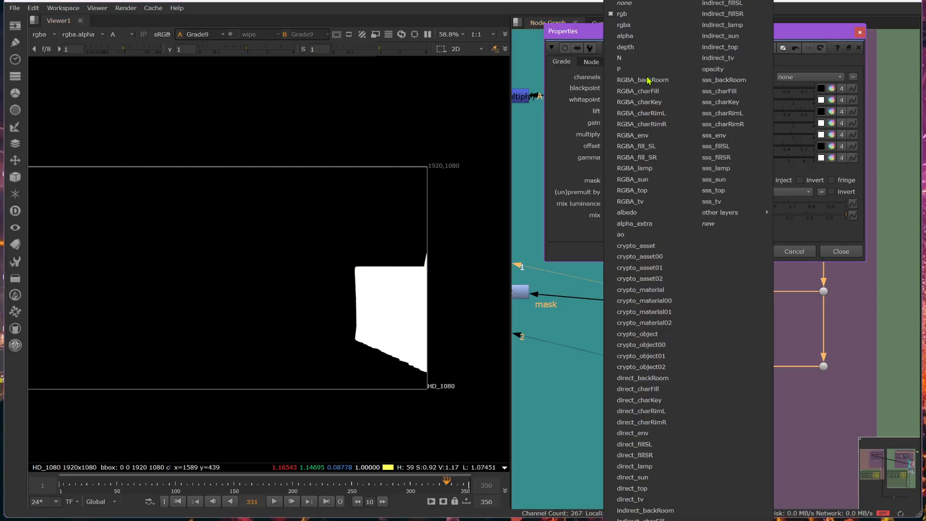
{"action": "left_click", "coordinate": [613, 2]}
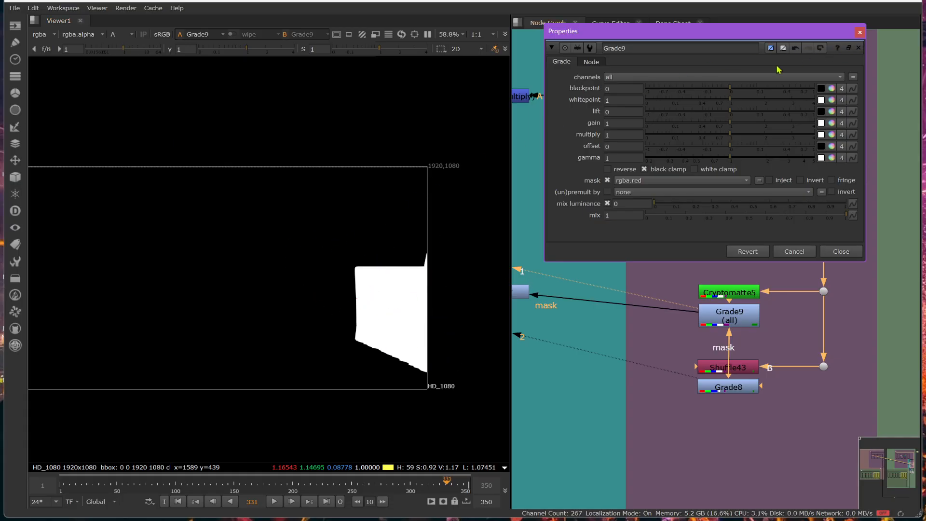
{"action": "left_click", "coordinate": [627, 81]}
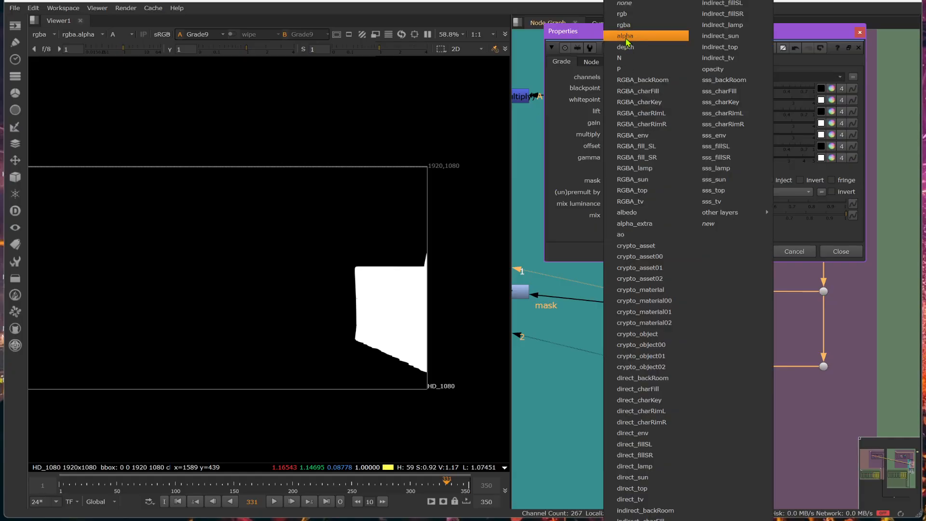
{"action": "left_click", "coordinate": [627, 38]}
{"action": "left_click", "coordinate": [638, 77]}
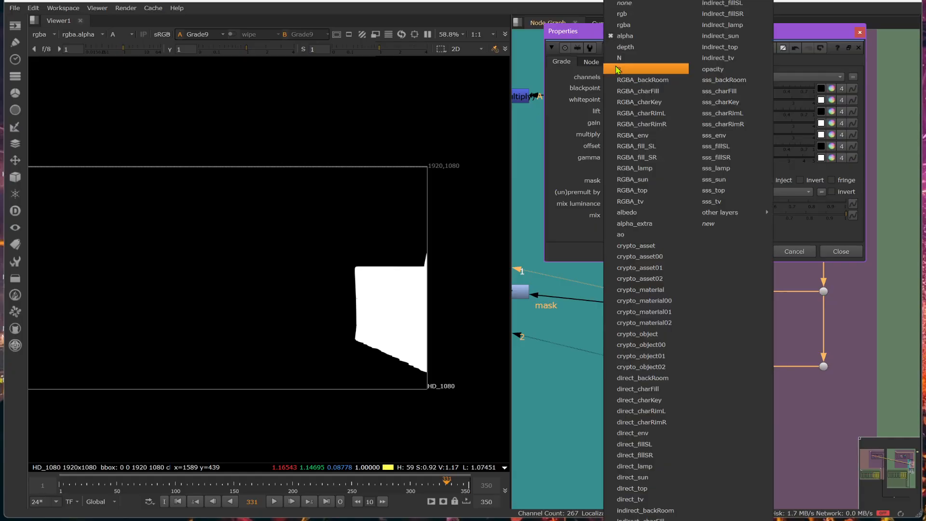
{"action": "left_click", "coordinate": [631, 0]}
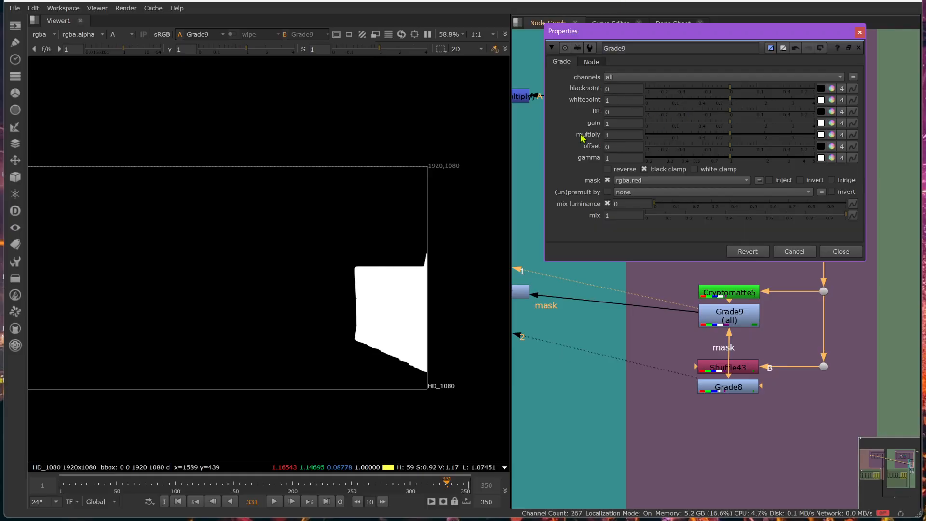
{"action": "left_click_drag", "start_coordinate": [723, 137], "coordinate": [654, 132]}
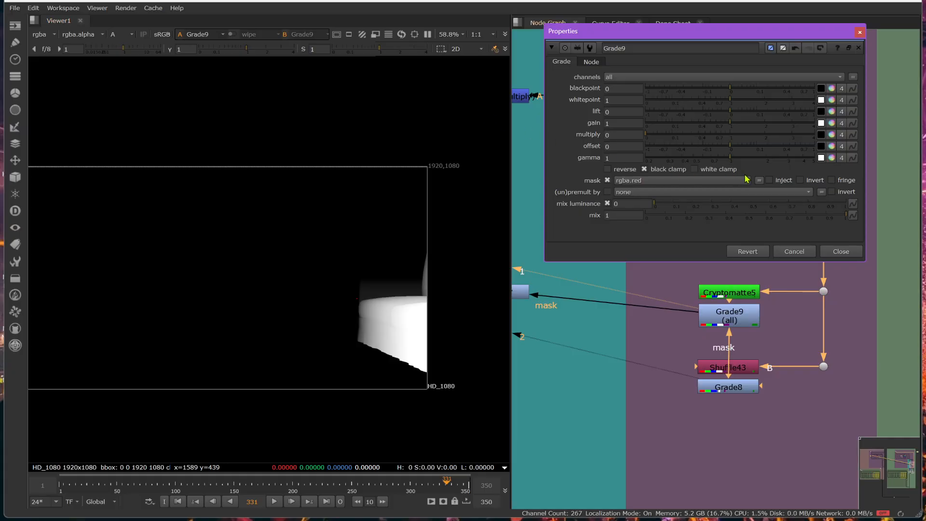
Step: Invert the mask of Grade9
{"action": "left_click", "coordinate": [801, 181]}
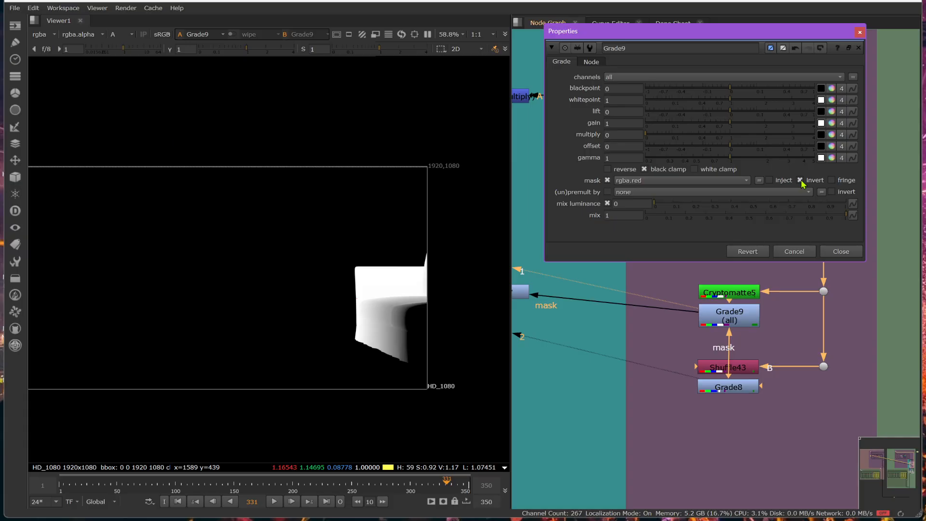
{"action": "left_click", "coordinate": [801, 180]}
{"action": "left_click", "coordinate": [801, 181]}
Step: Compare Grade8's depth matte with Grade9's color and alpha output in the viewer, and close Grade9's properties
{"action": "left_click", "coordinate": [756, 388]}
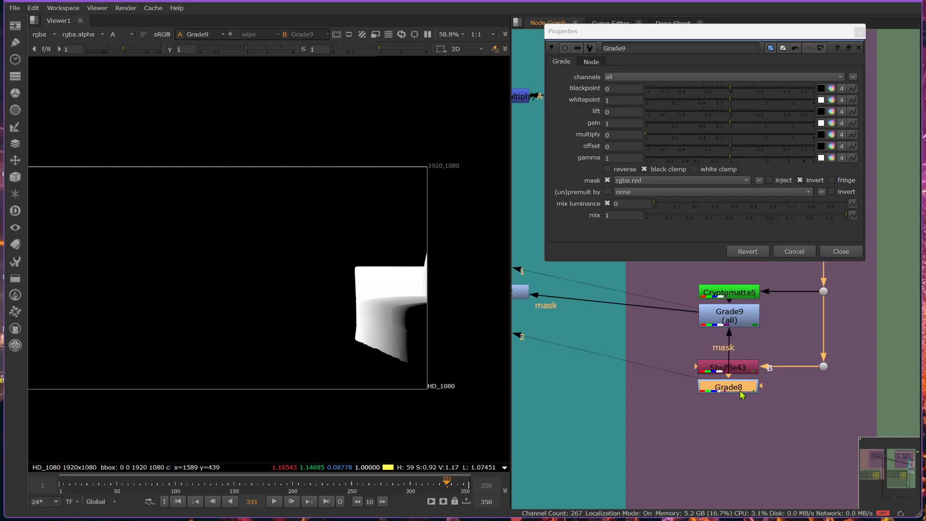
{"action": "key", "text": "1"}
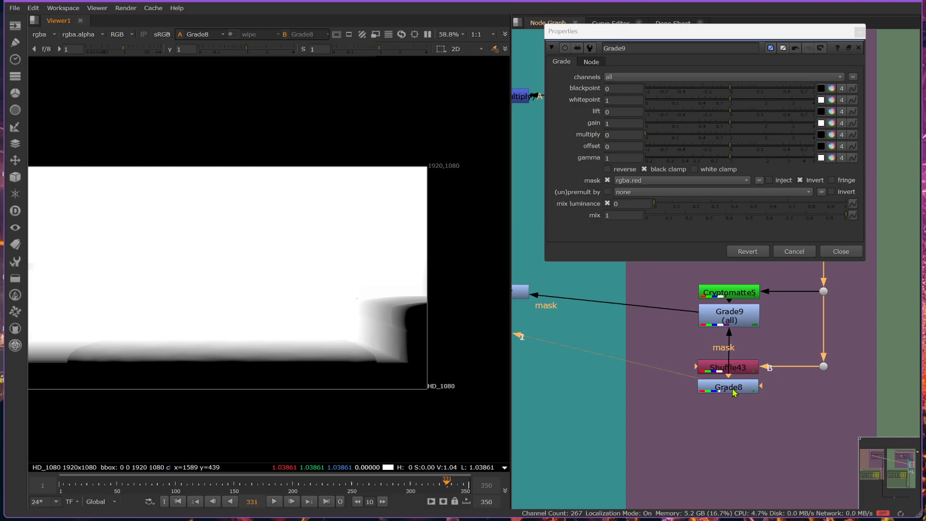
{"action": "left_click", "coordinate": [737, 322]}
{"action": "key", "text": "1"}
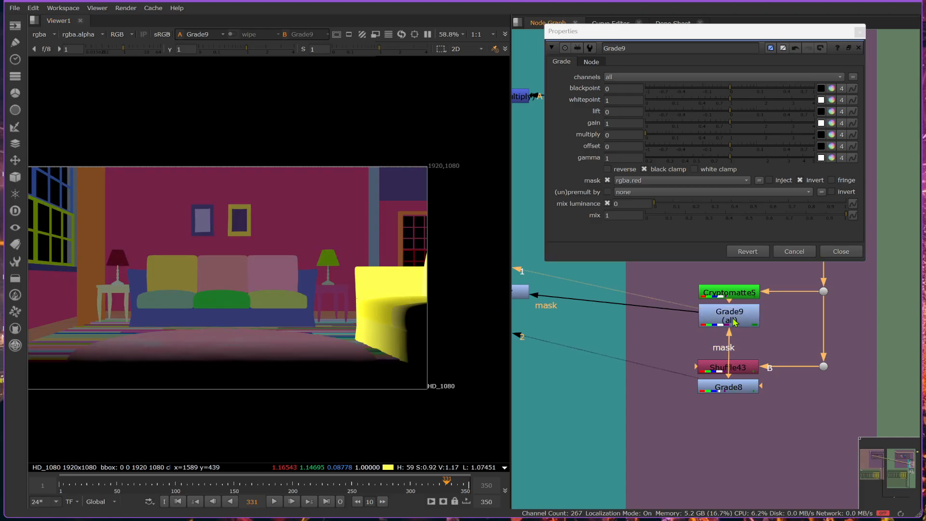
{"action": "key", "text": "a"}
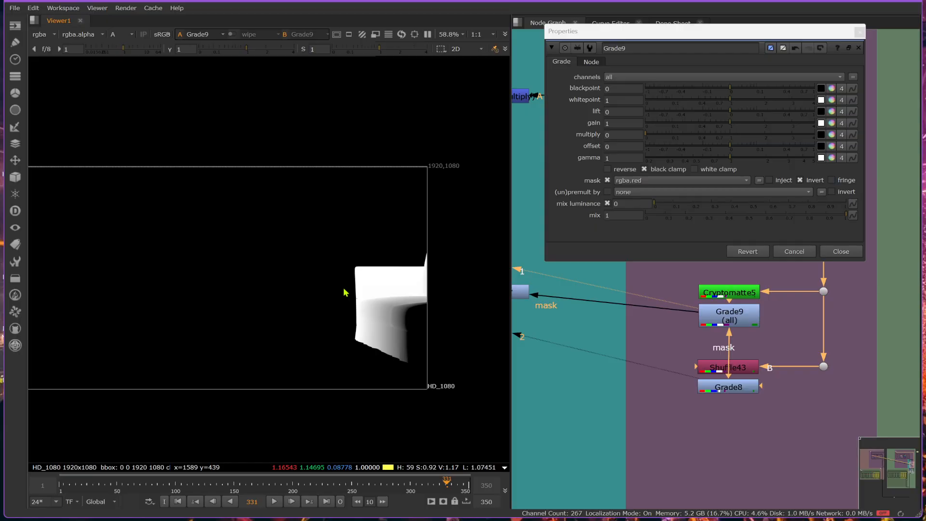
{"action": "left_click", "coordinate": [844, 251]}
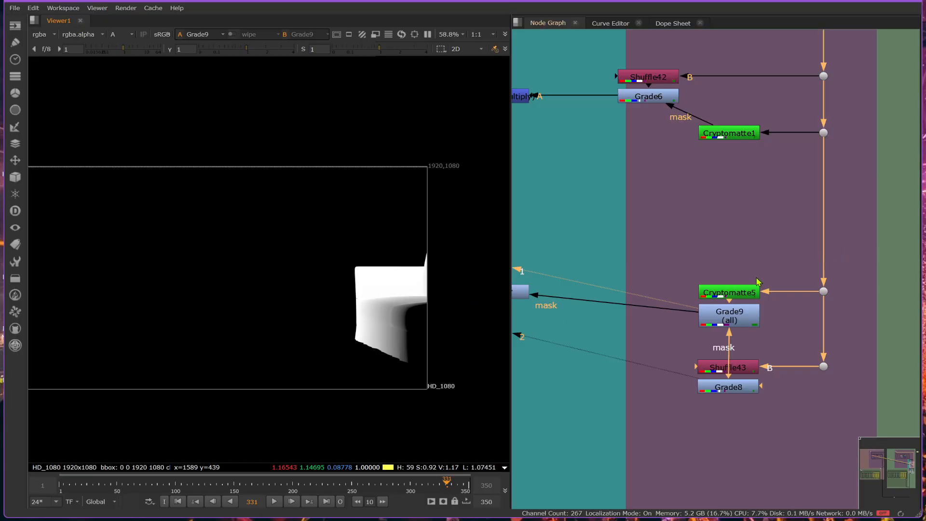
Step: View Cryptomatte5's alpha, Grade8's depth matte and Grade9's combined alpha one after another
{"action": "left_click", "coordinate": [740, 294]}
{"action": "key", "text": "1"}
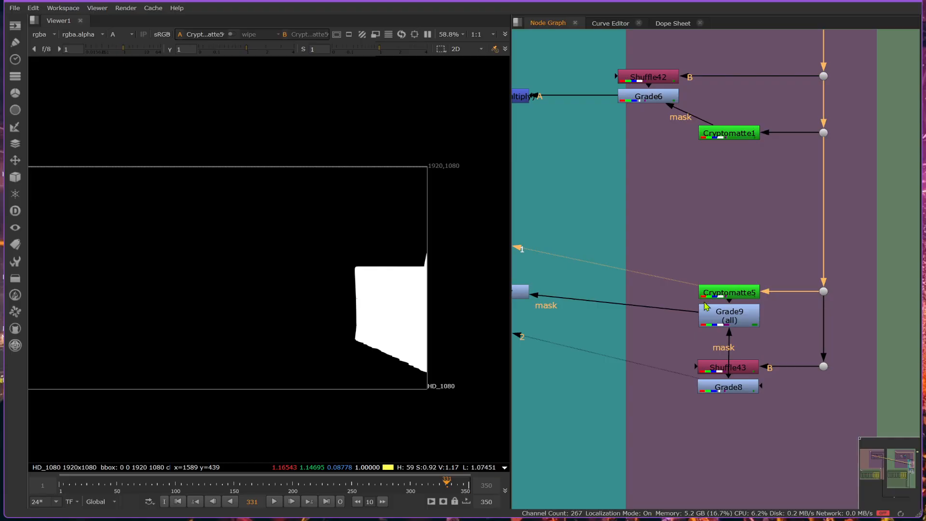
{"action": "left_click", "coordinate": [733, 387]}
{"action": "key", "text": "1"}
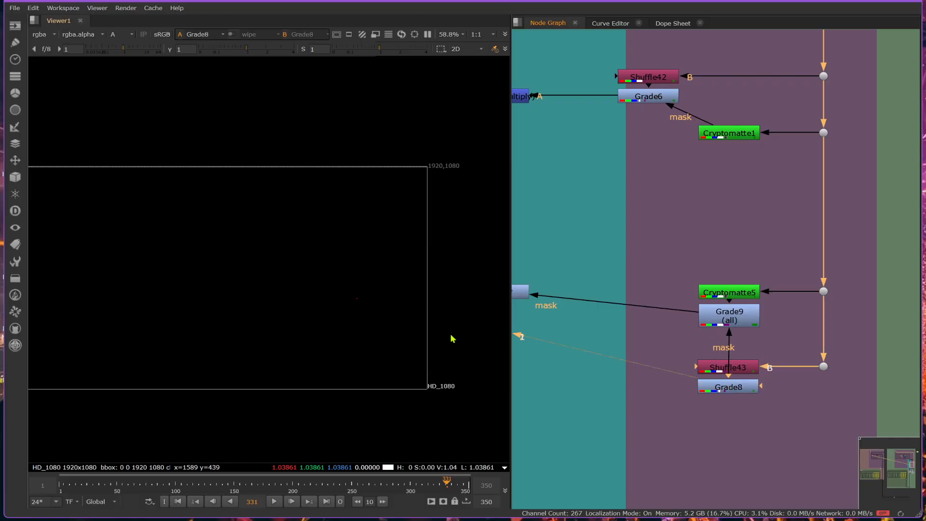
{"action": "key", "text": "a"}
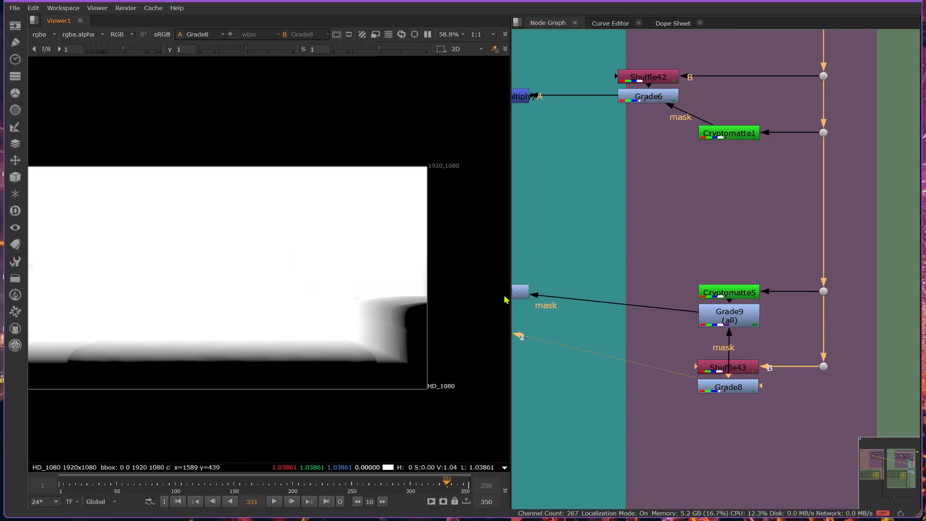
{"action": "left_click", "coordinate": [717, 314]}
{"action": "key", "text": "1"}
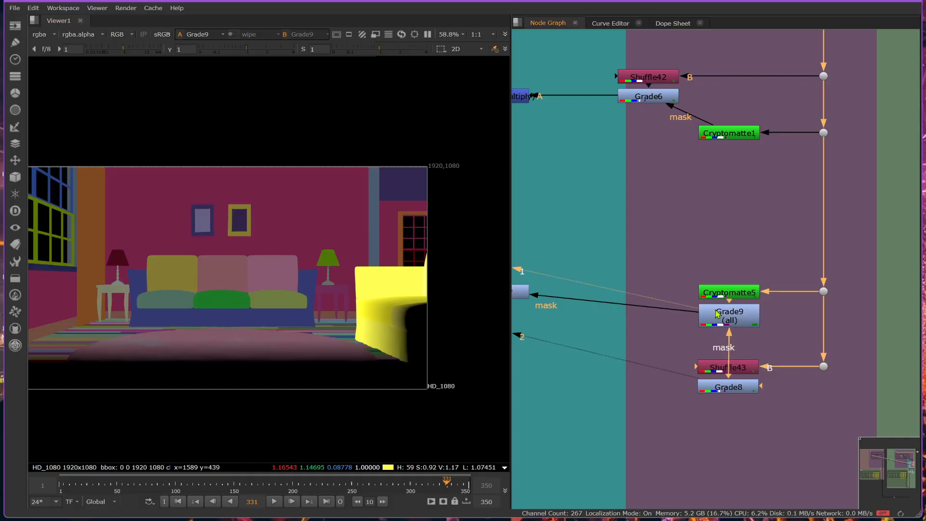
{"action": "key", "text": "a"}
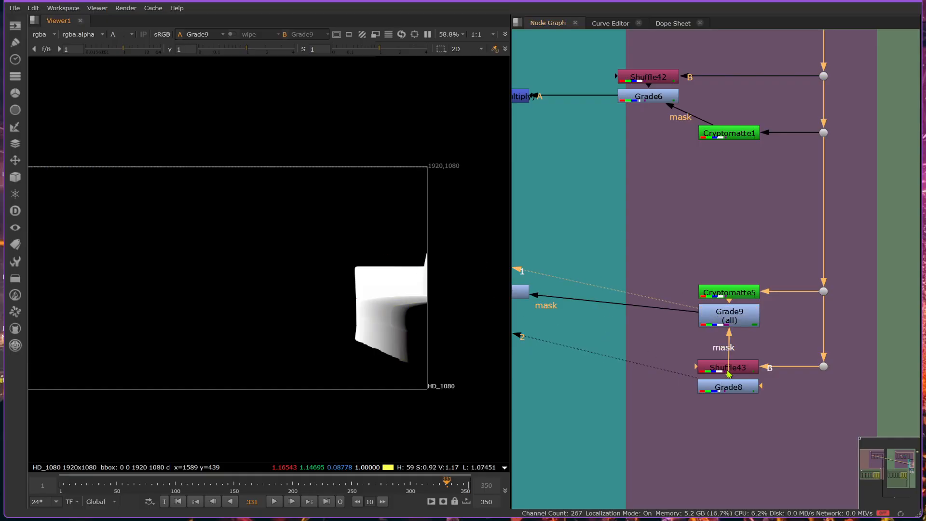
Step: Disable and re-enable Grade9 repeatedly to compare the sofa matte with and without the depth falloff
{"action": "left_click", "coordinate": [731, 386]}
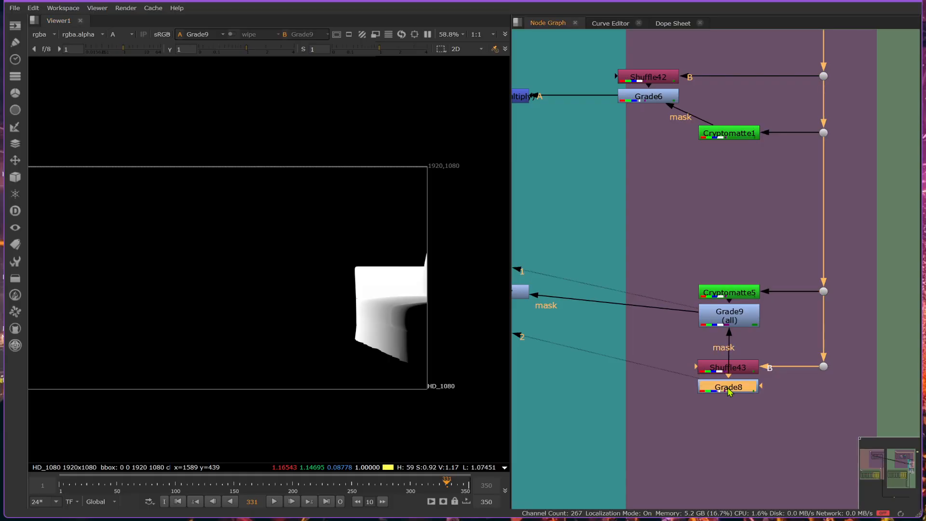
{"action": "left_click", "coordinate": [732, 295]}
{"action": "left_click", "coordinate": [732, 314]}
{"action": "key", "text": "d"}
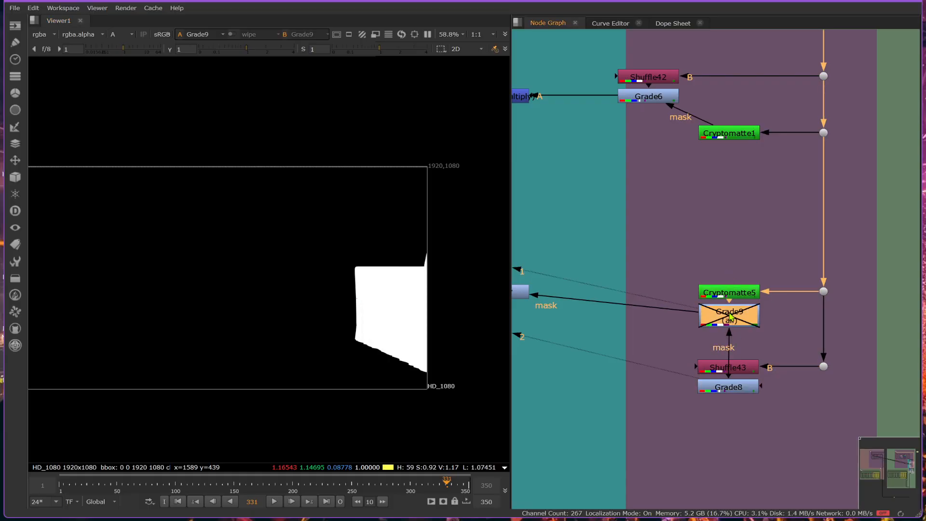
{"action": "key", "text": "d"}
{"action": "key", "text": "d"}
{"action": "key", "text": "d"}
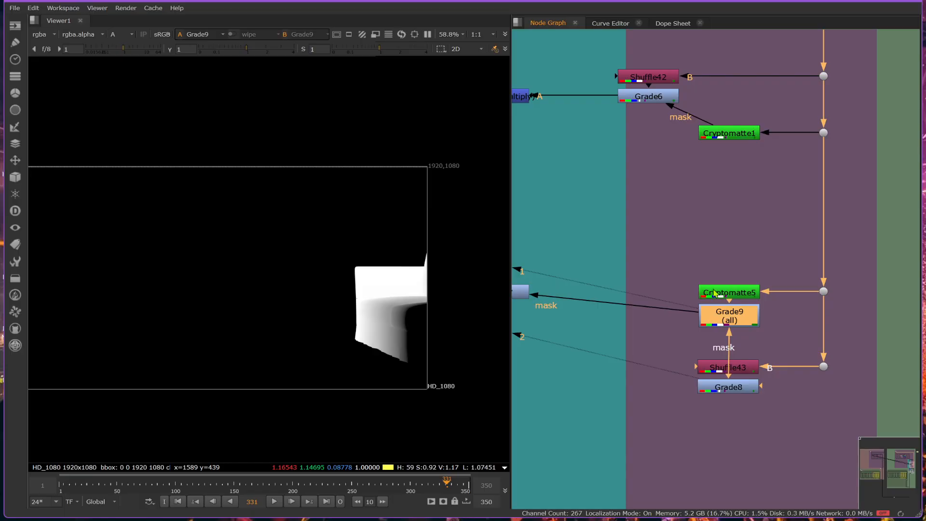
Step: Line Grade7 up horizontally with Grade9 in the node graph and show its full-color result in the viewer
{"action": "middle_click_drag", "start_coordinate": [713, 289], "coordinate": [814, 263]}
{"action": "scroll", "coordinate": [815, 263], "scroll_direction": "down", "scroll_amount": 2}
{"action": "left_click_drag", "start_coordinate": [668, 263], "coordinate": [674, 284]}
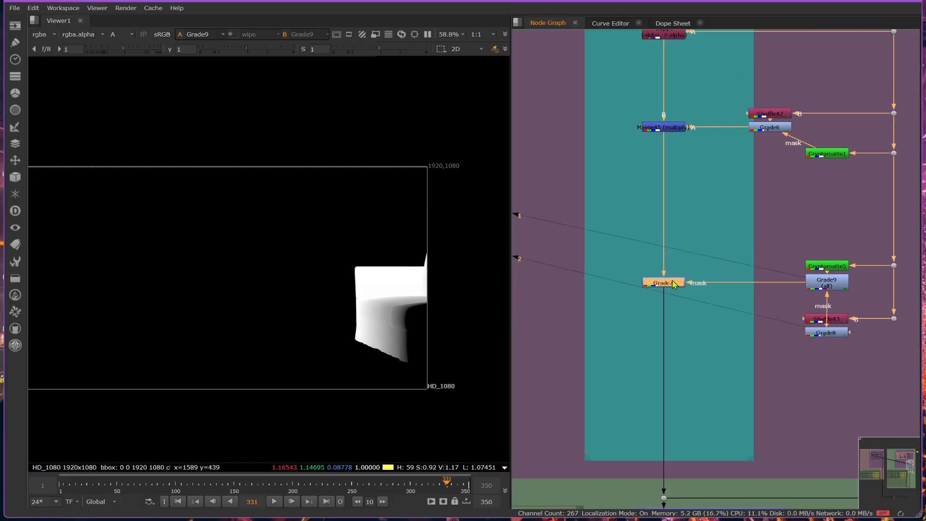
{"action": "key", "text": "1"}
{"action": "key", "text": "a"}
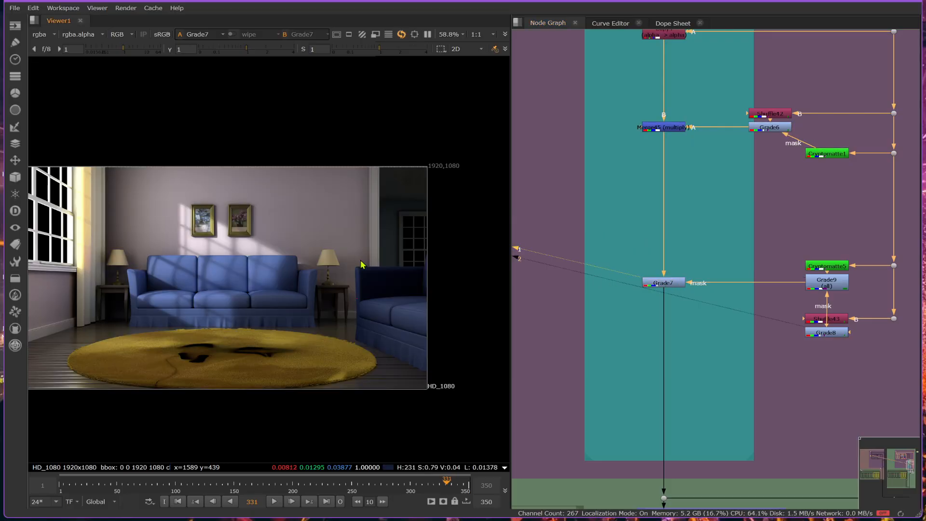
Step: Toggle Grade7 off and on repeatedly to compare its effect on the right-hand sofa
{"action": "left_click", "coordinate": [667, 283]}
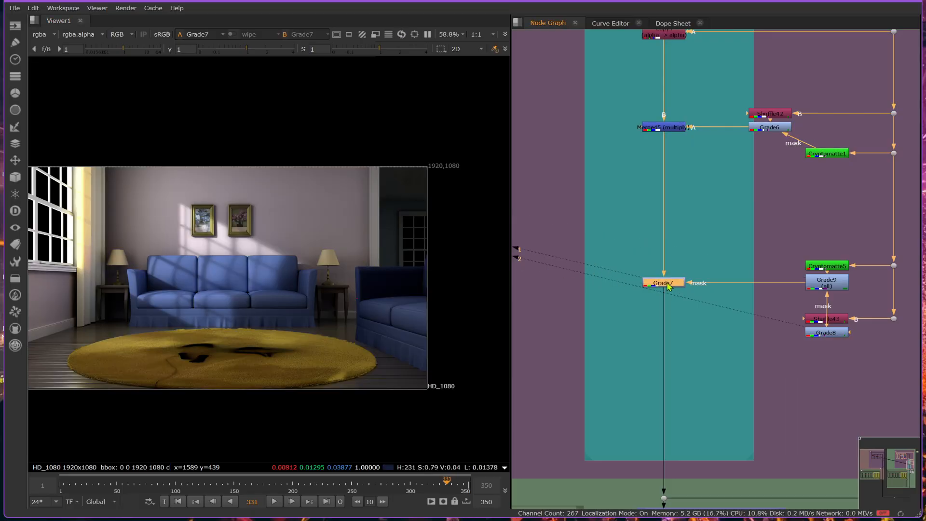
{"action": "key", "text": "d"}
{"action": "key", "text": "d"}
{"action": "key", "text": "d"}
{"action": "key", "text": "d"}
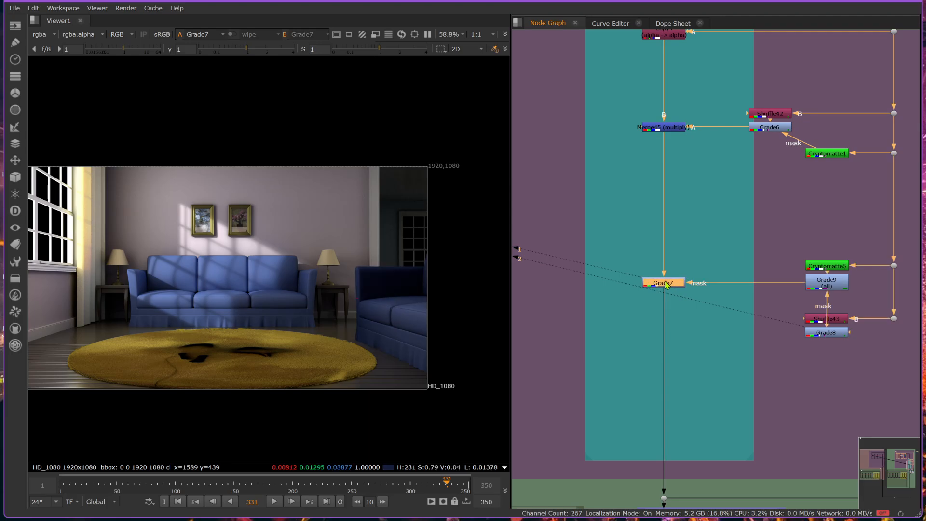
{"action": "key", "text": "d"}
{"action": "key", "text": "d"}
{"action": "key", "text": "d"}
{"action": "key", "text": "d"}
{"action": "key", "text": "d"}
Step: Turn off the mask inversion in Grade9 and close its properties
{"action": "double_click", "coordinate": [841, 289]}
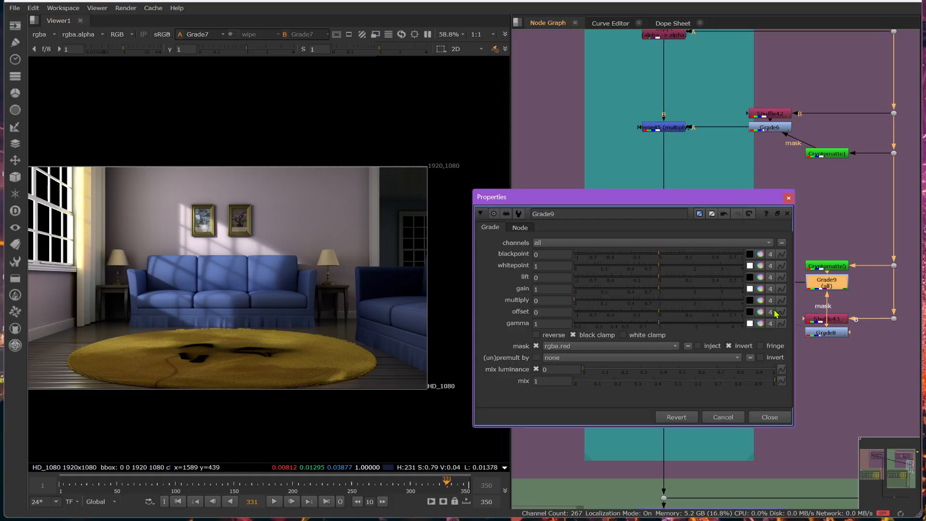
{"action": "left_click", "coordinate": [729, 346]}
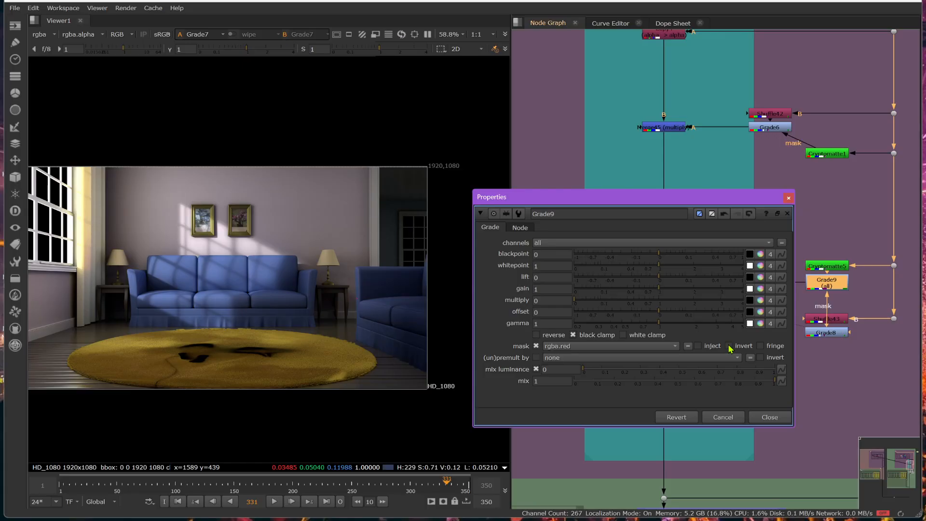
{"action": "left_click", "coordinate": [770, 416]}
Step: View Grade9's alpha and compare its inverted and non-inverted mask, leaving the inversion off
{"action": "key", "text": "2"}
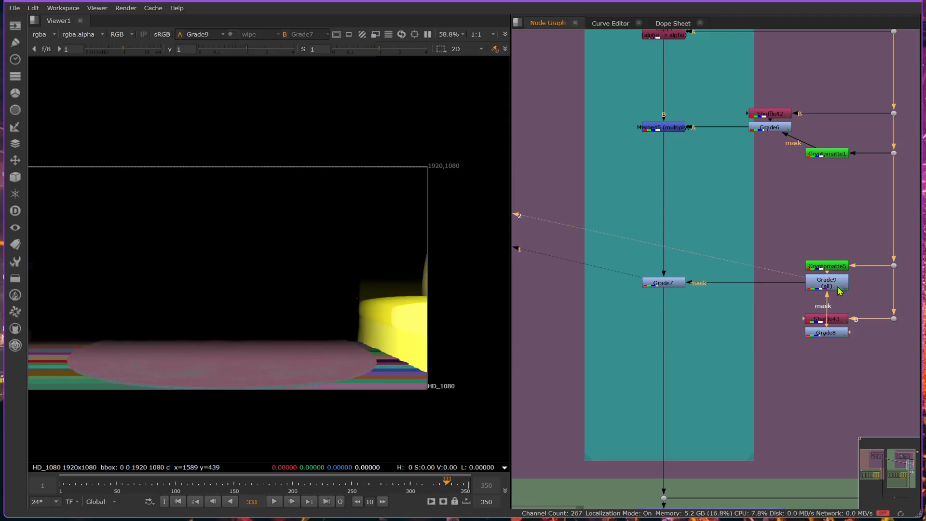
{"action": "double_click", "coordinate": [838, 288]}
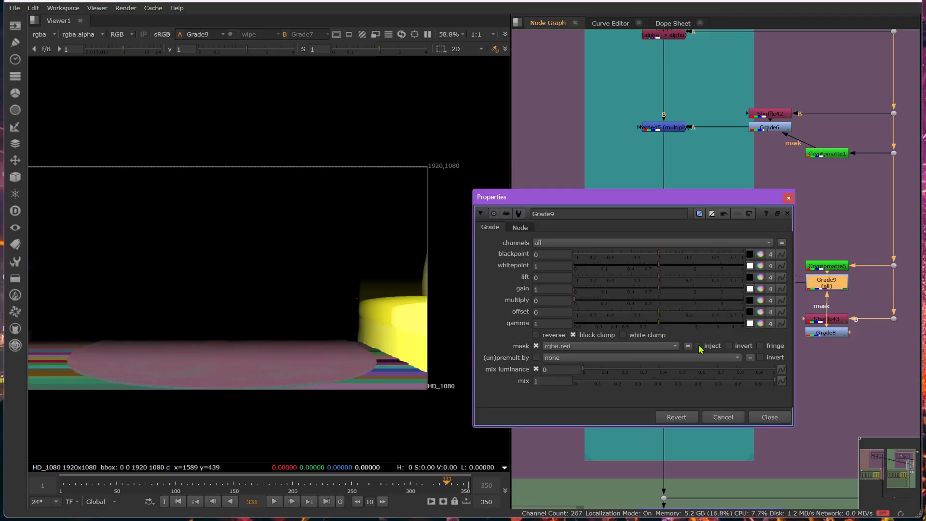
{"action": "left_click", "coordinate": [728, 346]}
{"action": "left_click", "coordinate": [728, 346]}
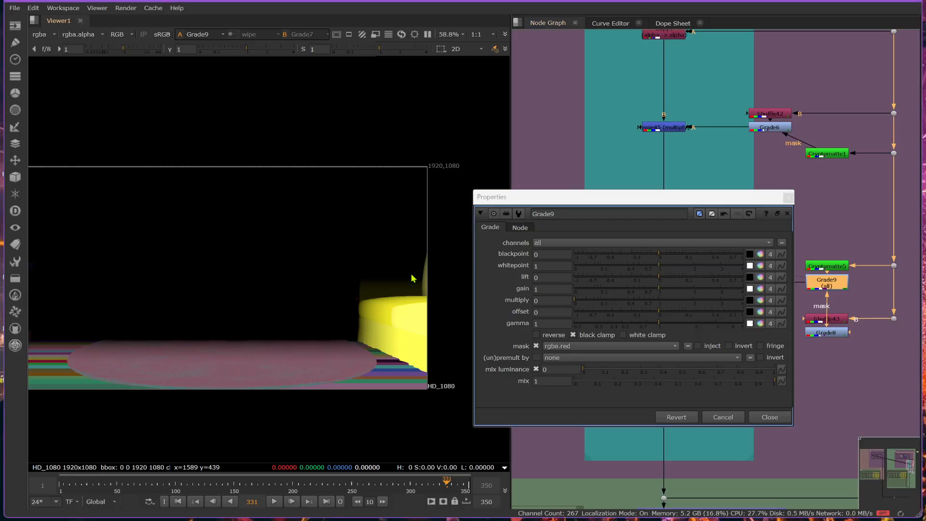
{"action": "key", "text": "a"}
{"action": "left_click", "coordinate": [728, 346]}
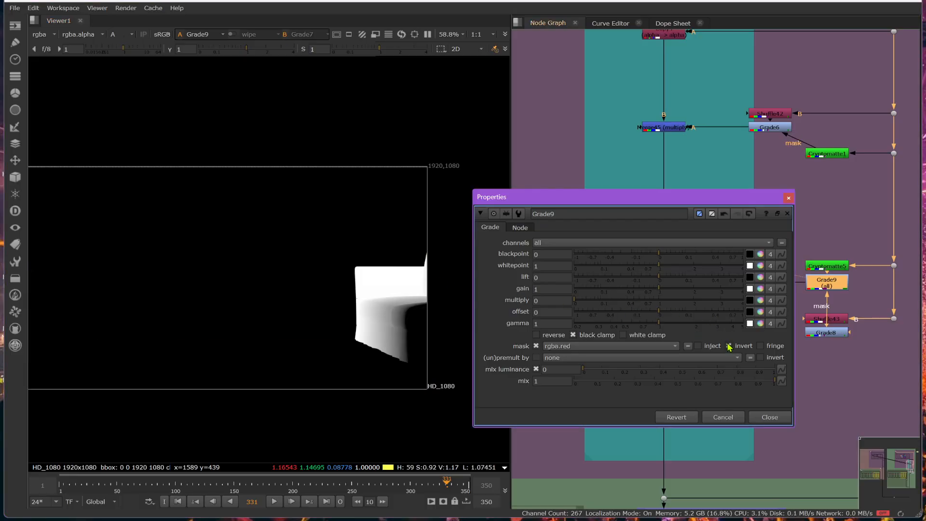
{"action": "left_click", "coordinate": [728, 346]}
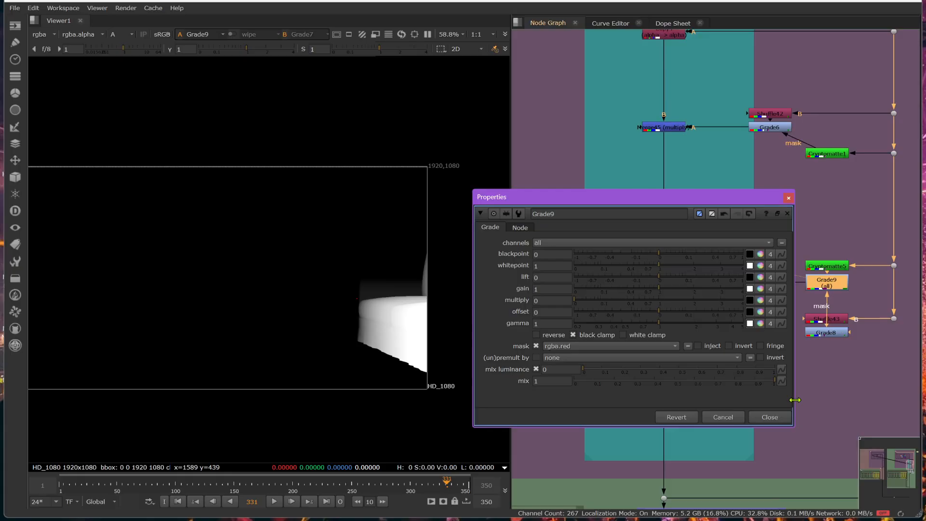
{"action": "left_click", "coordinate": [770, 417]}
Step: Show Grade7's full-color result and toggle the node off and on to check the grade on the sofa's near part
{"action": "left_click", "coordinate": [663, 282]}
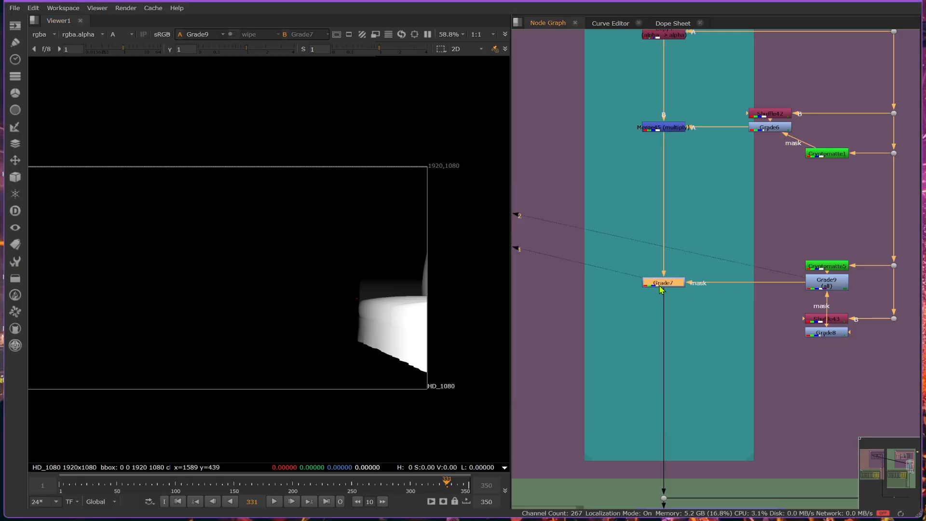
{"action": "key", "text": "1"}
{"action": "key", "text": "a"}
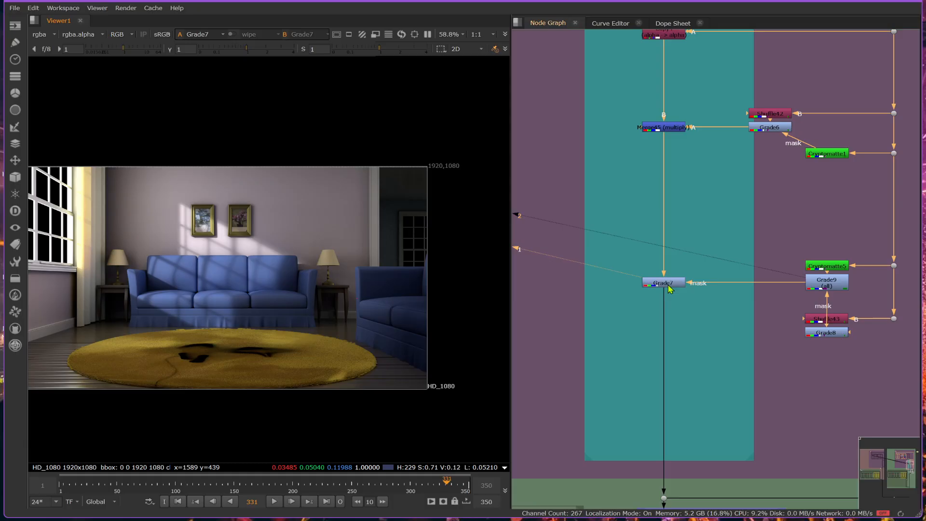
{"action": "left_click", "coordinate": [654, 283]}
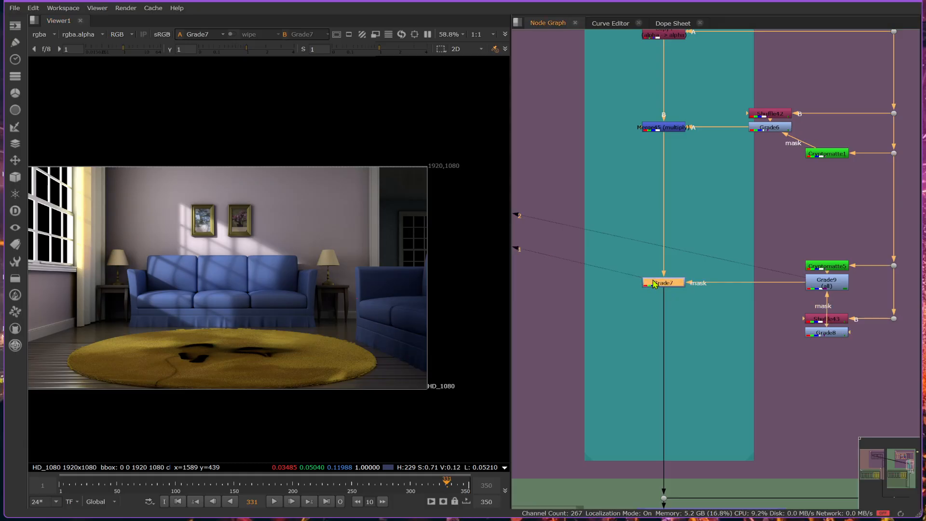
{"action": "key", "text": "d"}
{"action": "key", "text": "d"}
{"action": "key", "text": "d"}
Step: Copy the dhPointMatte node from the way #2 group, paste it below Grade8 and connect its input to the dot feeding Shuffle43
{"action": "mouse_move", "coordinate": [788, 306]}
{"action": "left_mouse_down"}
{"action": "mouse_move", "coordinate": [856, 339]}
{"action": "mouse_move", "coordinate": [851, 350]}
{"action": "mouse_move", "coordinate": [822, 328]}
{"action": "left_mouse_up"}
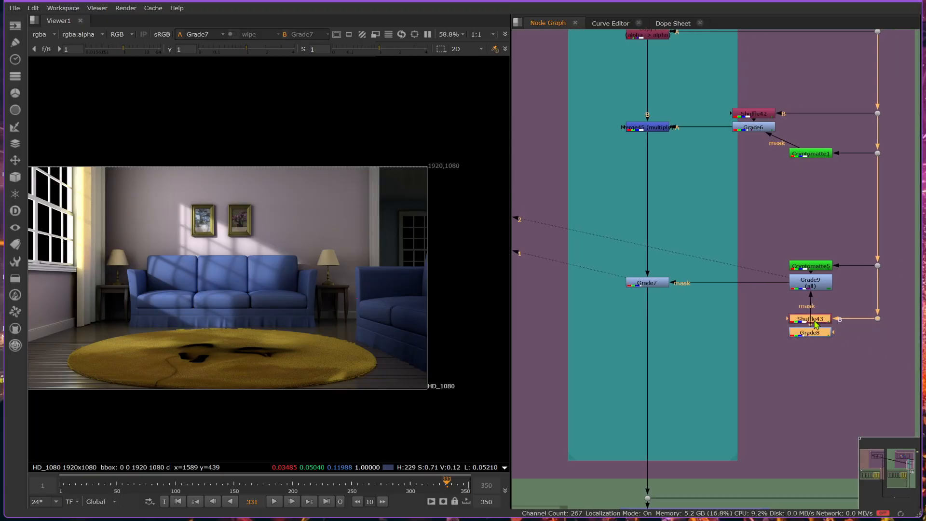
{"action": "scroll", "coordinate": [812, 323], "scroll_direction": "down", "scroll_amount": 5}
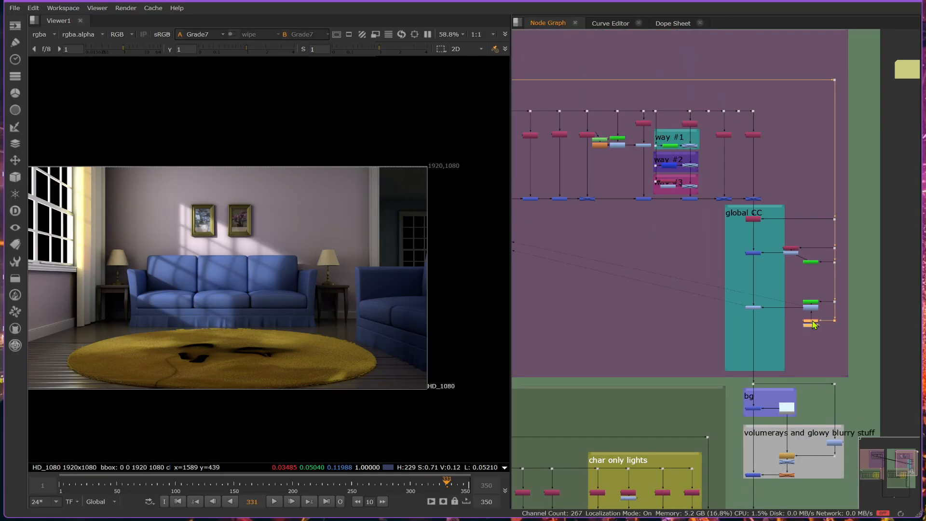
{"action": "left_click", "coordinate": [668, 167]}
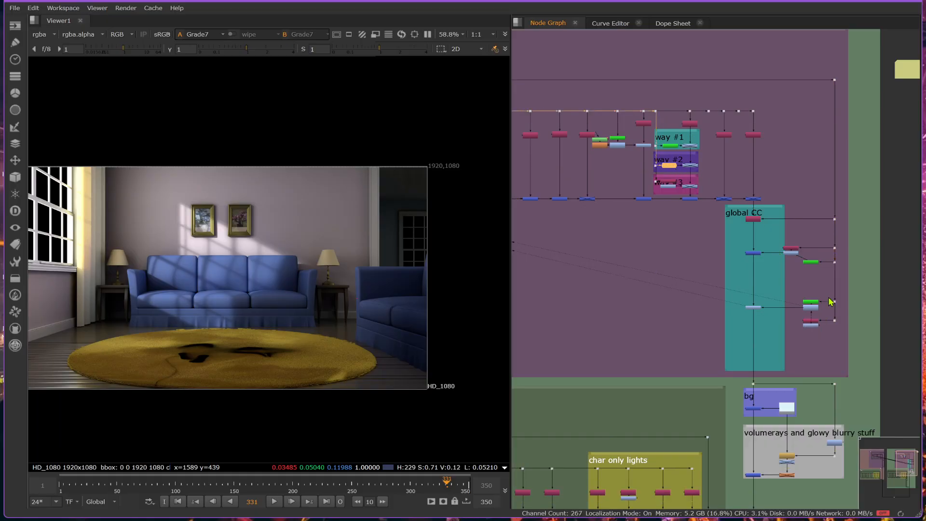
{"action": "scroll", "coordinate": [827, 302], "scroll_direction": "up", "scroll_amount": 5}
{"action": "key", "text": "ctrl+v"}
{"action": "left_click_drag", "start_coordinate": [782, 396], "coordinate": [841, 347]}
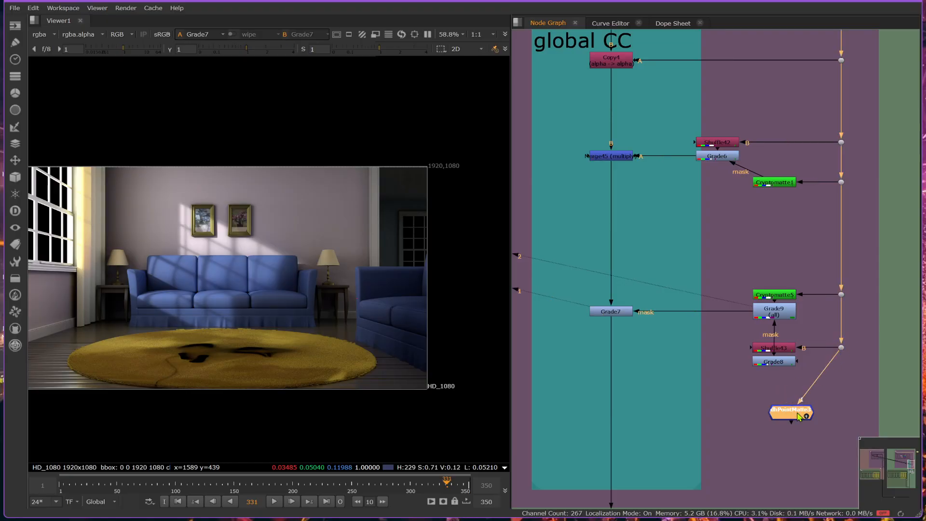
Step: View the pasted dhPointMatte node and move its origin onto the right-hand sofa, at about x 1892, y 308
{"action": "double_click", "coordinate": [798, 414]}
{"action": "key", "text": "1"}
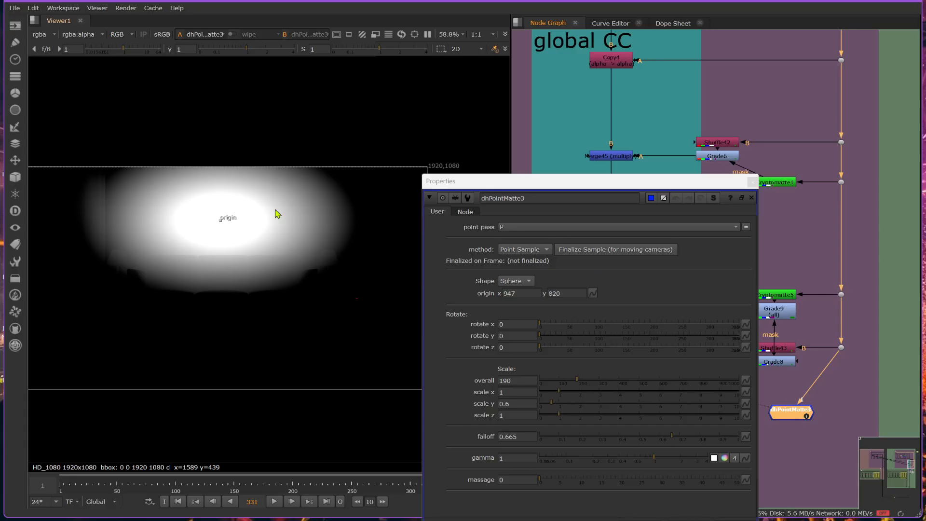
{"action": "left_click_drag", "start_coordinate": [221, 219], "coordinate": [429, 323]}
{"action": "left_click_drag", "start_coordinate": [550, 185], "coordinate": [744, 189]}
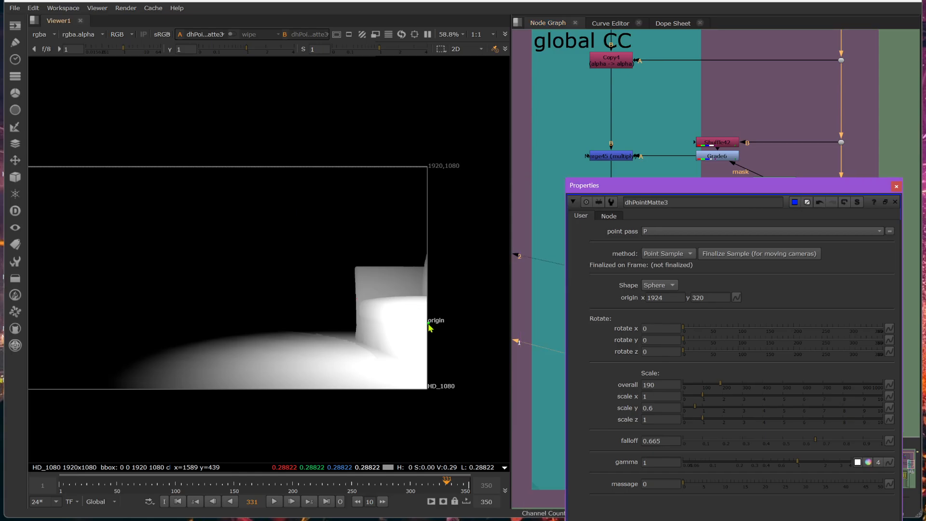
{"action": "left_click_drag", "start_coordinate": [430, 329], "coordinate": [422, 332]}
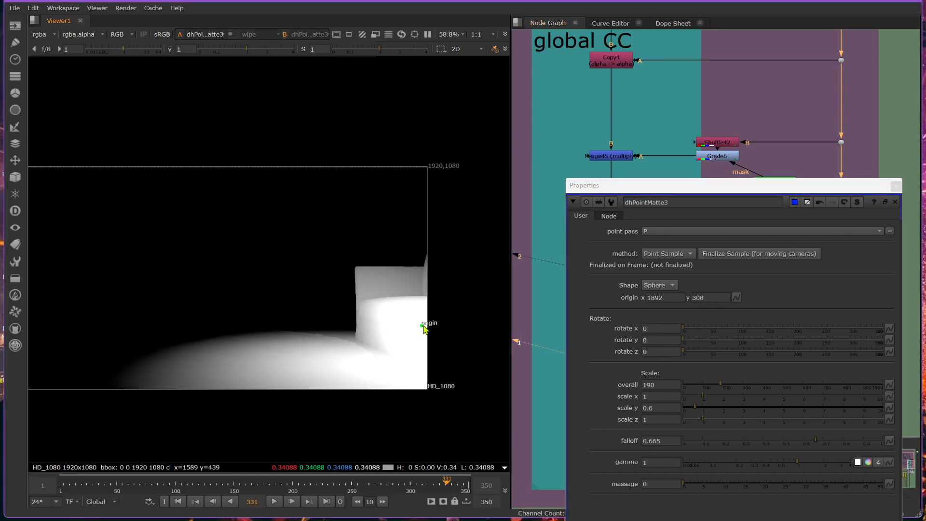
Step: Shrink dhPointMatte3's overall scale to 80 and raise its falloff to 0.845
{"action": "left_click", "coordinate": [649, 384]}
{"action": "key", "text": "Down"}
{"action": "key", "text": "Down"}
{"action": "key", "text": "Down"}
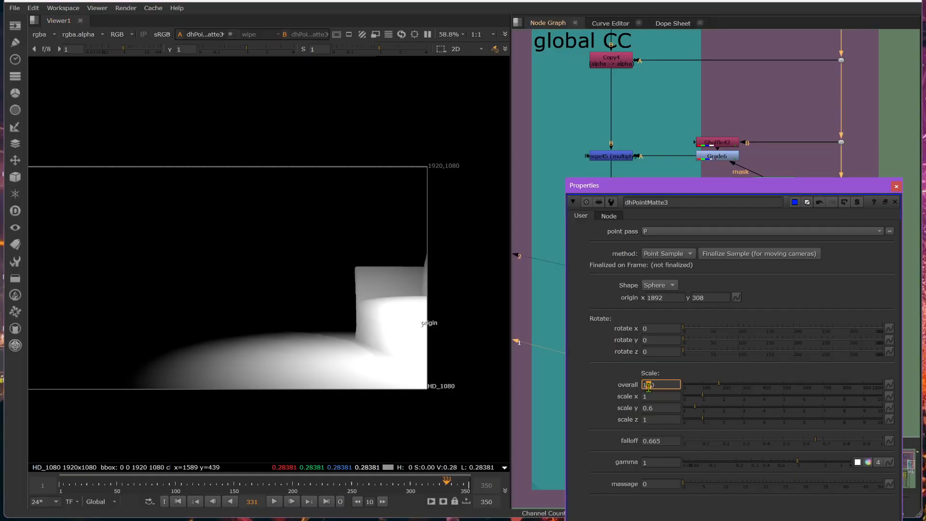
{"action": "key", "text": "Down"}
{"action": "key", "text": "Down"}
{"action": "key", "text": "Down"}
{"action": "key", "text": "Down"}
{"action": "key", "text": "Down"}
{"action": "key", "text": "Down"}
{"action": "key", "text": "Down"}
{"action": "key", "text": "Down"}
{"action": "key", "text": "Down"}
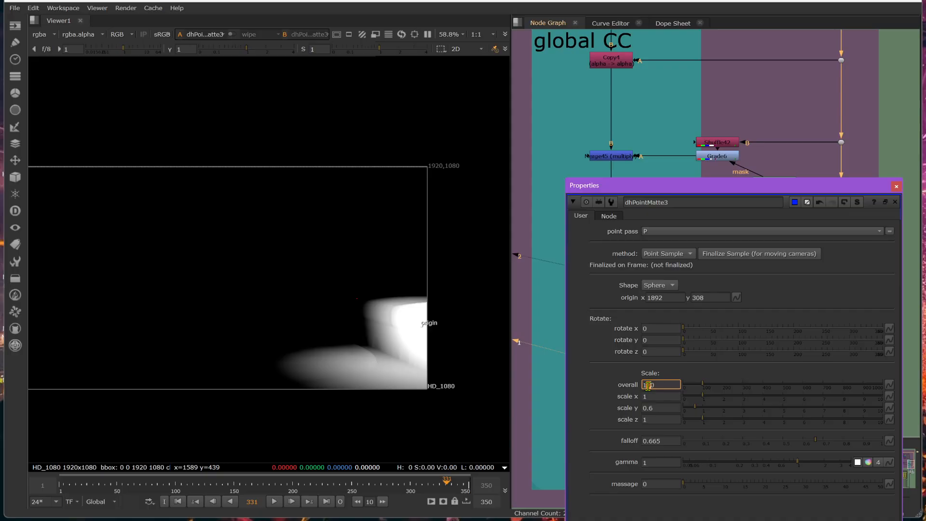
{"action": "key", "text": "Down"}
{"action": "key", "text": "Down"}
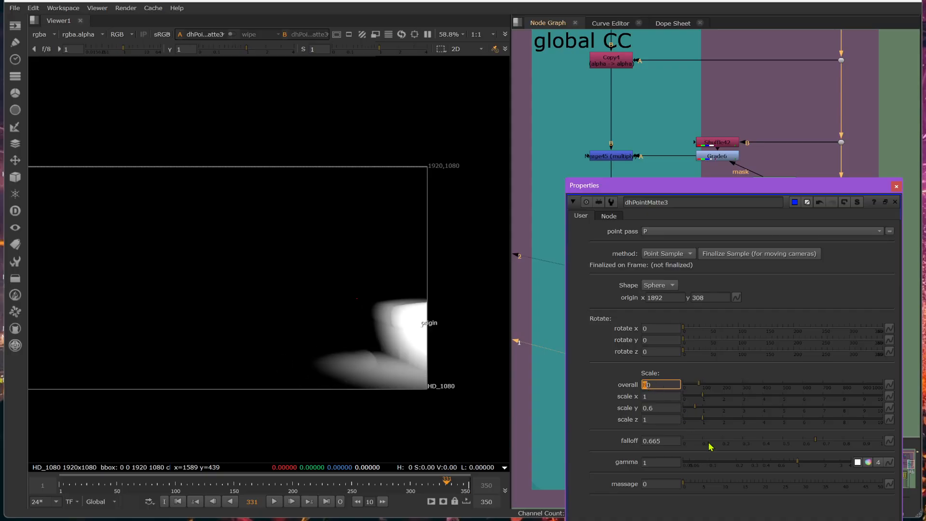
{"action": "mouse_move", "coordinate": [822, 439]}
{"action": "left_mouse_down"}
{"action": "mouse_move", "coordinate": [791, 438]}
{"action": "mouse_move", "coordinate": [851, 440]}
{"action": "left_mouse_up"}
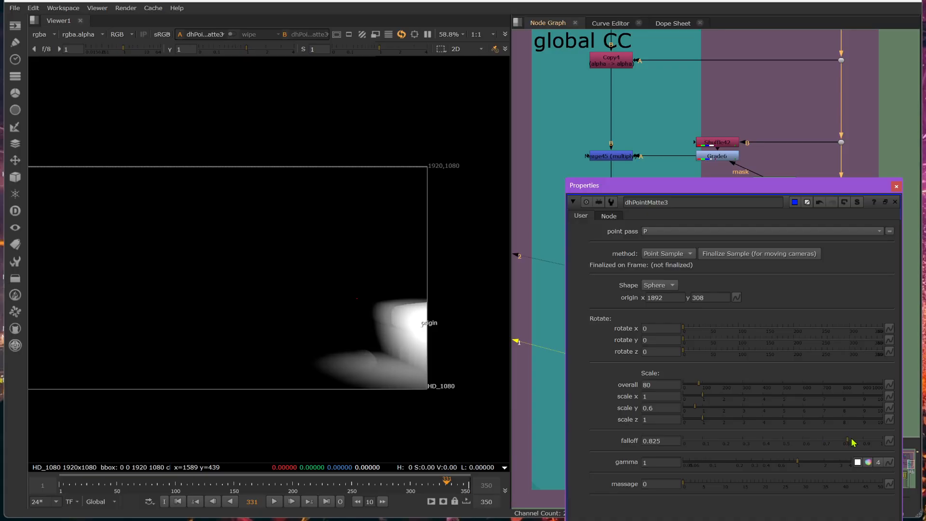
{"action": "left_click", "coordinate": [895, 186]}
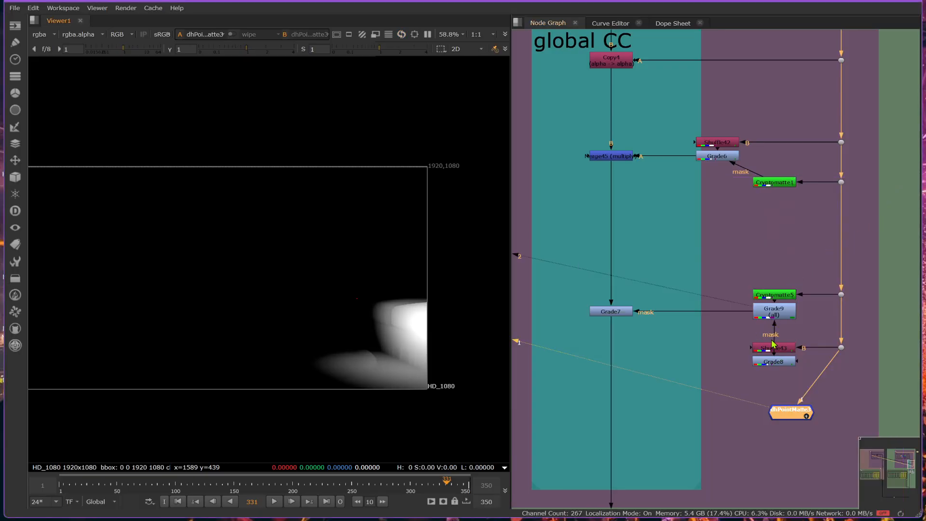
Step: Feed dhPointMatte3 into Grade9's mask input and turn on the mask inversion while viewing Grade9's alpha
{"action": "left_click_drag", "start_coordinate": [773, 344], "coordinate": [842, 409]}
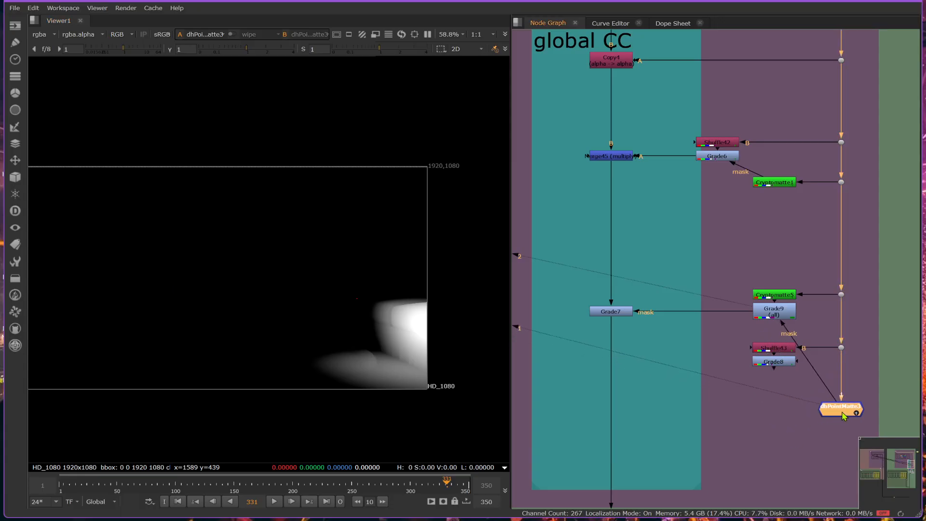
{"action": "left_click", "coordinate": [786, 314]}
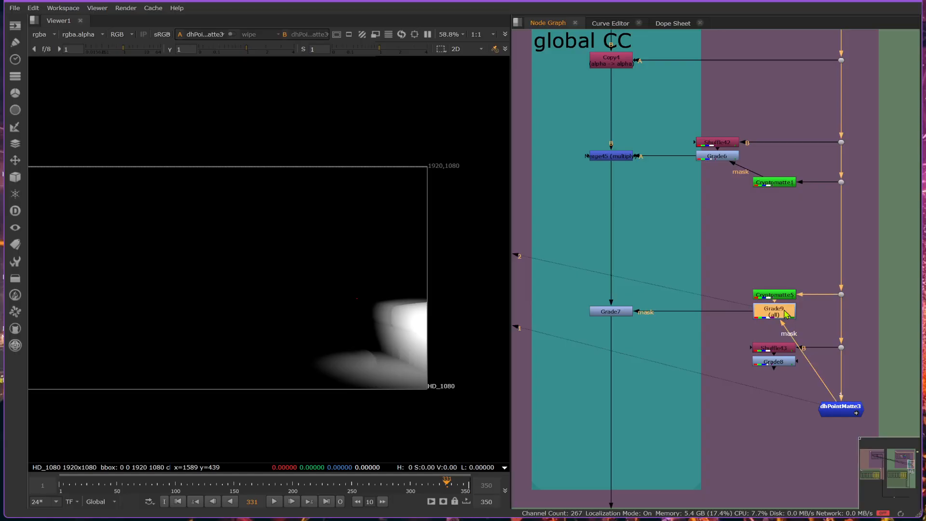
{"action": "key", "text": "1"}
{"action": "key", "text": "a"}
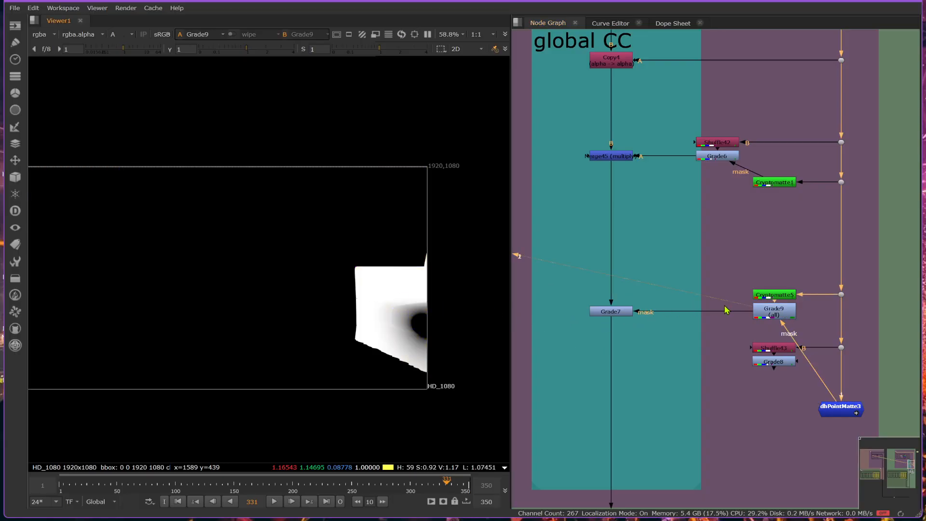
{"action": "double_click", "coordinate": [773, 311]}
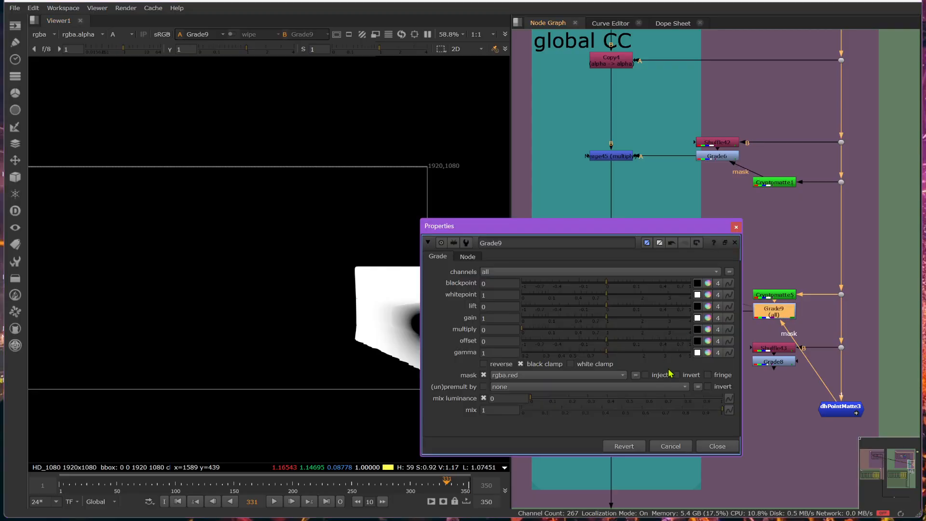
{"action": "left_click_drag", "start_coordinate": [584, 224], "coordinate": [706, 58]}
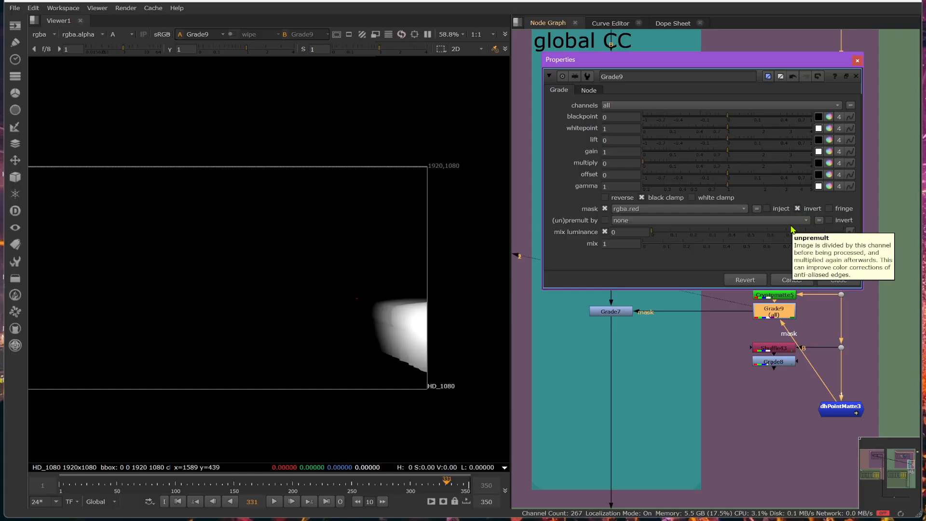
Step: Show Grade7's full-color result to check the point-matte grade on the right-hand sofa
{"action": "left_click", "coordinate": [609, 313]}
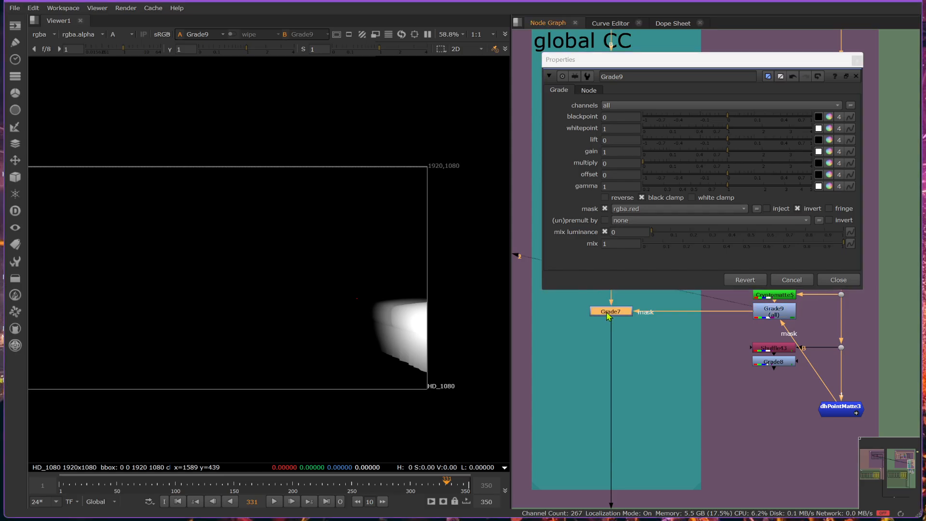
{"action": "key", "text": "1"}
{"action": "key", "text": "a"}
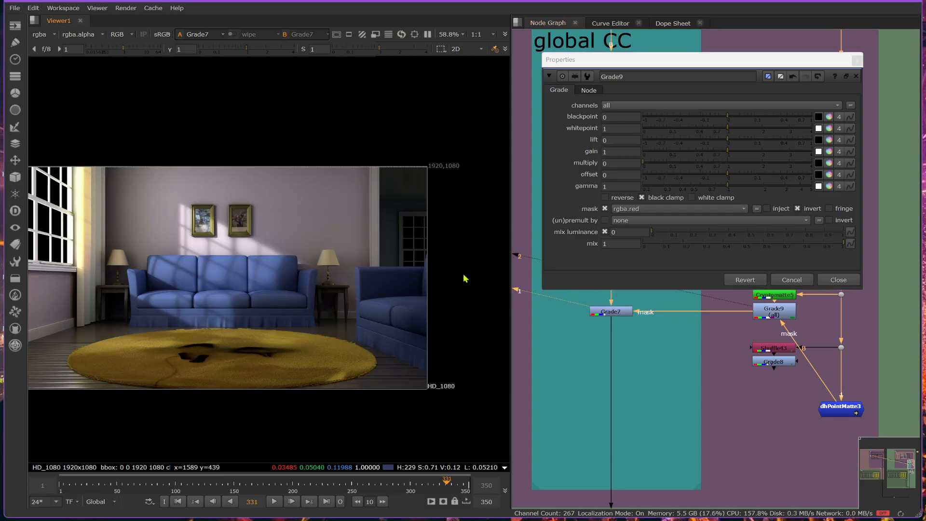
{"action": "left_click", "coordinate": [631, 313]}
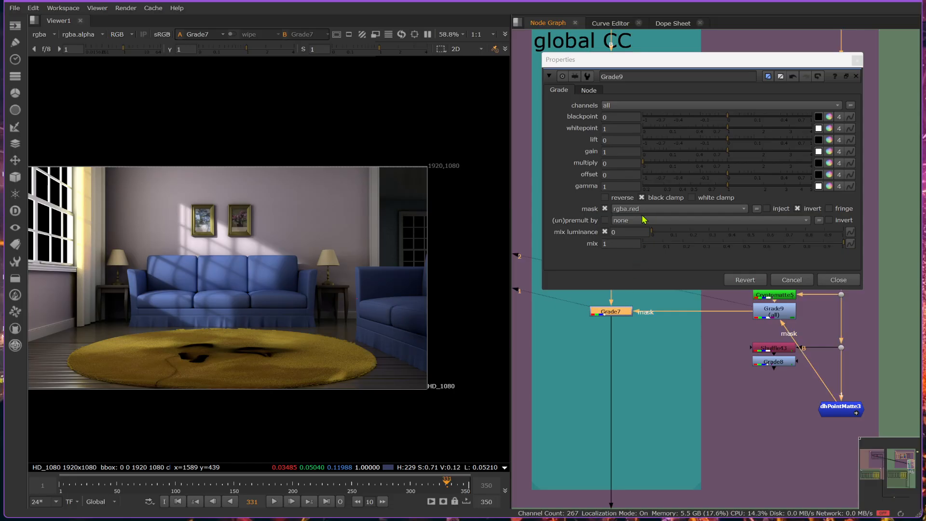
Step: Raise dhPointMatte3's overall scale slightly while viewing Grade7's result and close the open node properties
{"action": "left_click", "coordinate": [846, 412]}
{"action": "double_click", "coordinate": [846, 412]}
{"action": "left_click", "coordinate": [552, 380]}
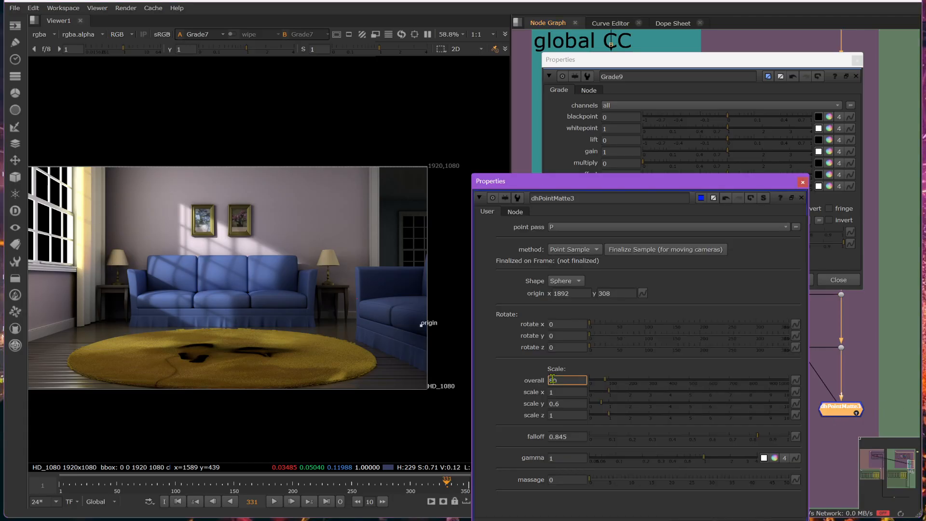
{"action": "scroll", "coordinate": [550, 380], "scroll_direction": "up", "scroll_amount": 2}
{"action": "left_click", "coordinate": [803, 182]}
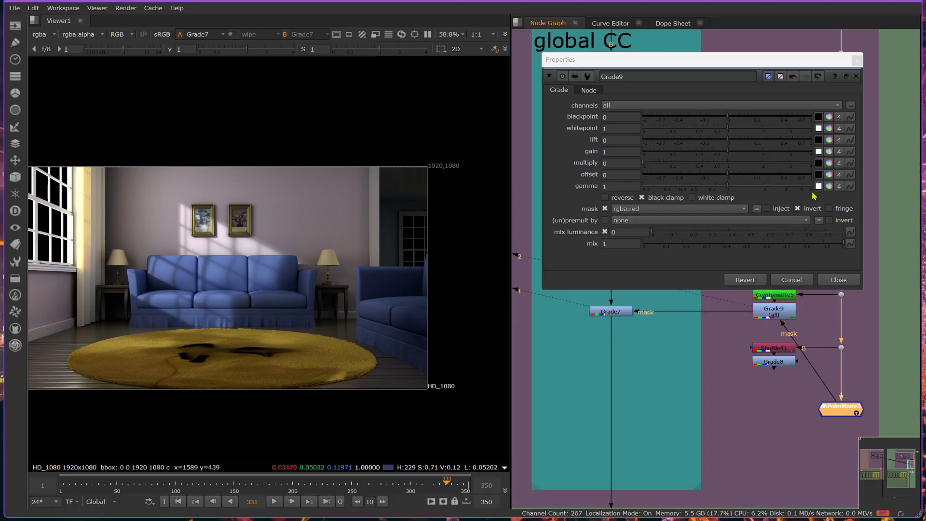
{"action": "left_click", "coordinate": [839, 281]}
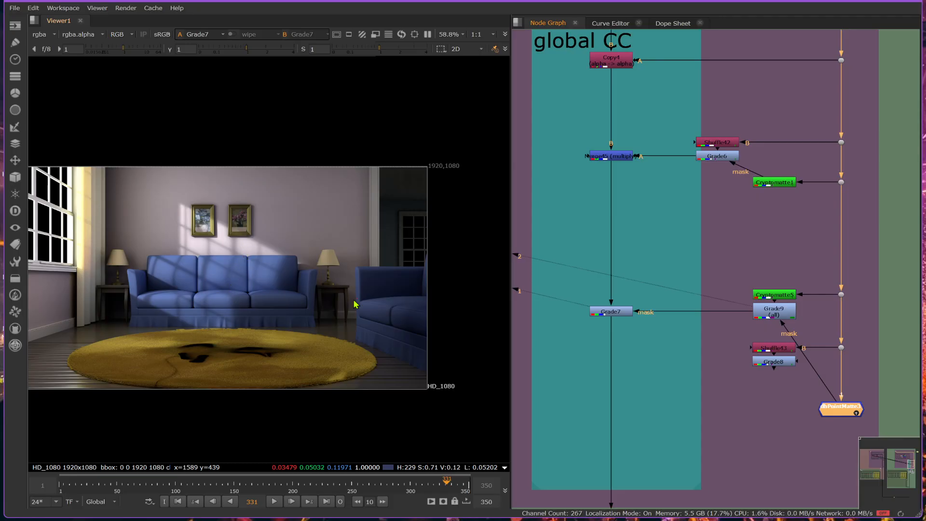
Step: Delete the Cryptomatte5, Grade9, Shuffle43, Grade8 and dhPointMatte3 nodes of Grade7's mask branch and disable Grade7
{"action": "middle_click_drag", "start_coordinate": [774, 428], "coordinate": [739, 370]}
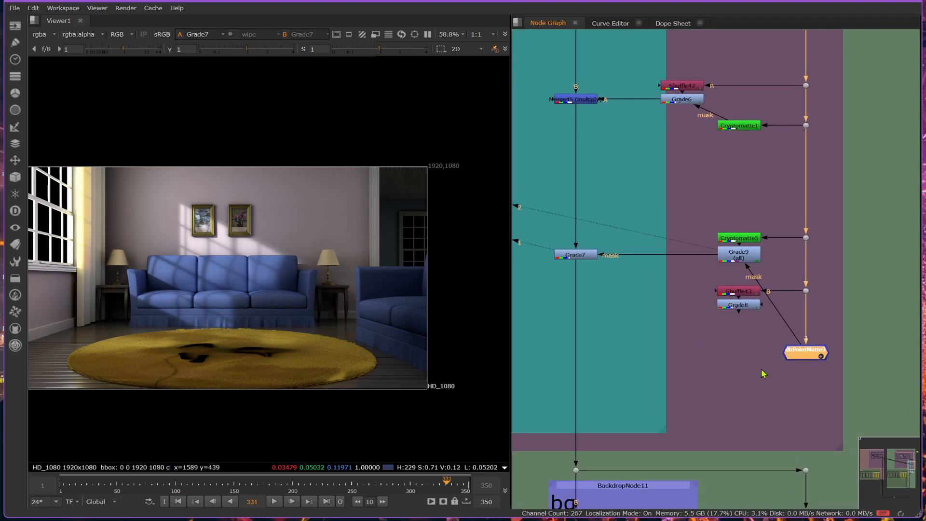
{"action": "left_click_drag", "start_coordinate": [797, 359], "coordinate": [799, 329]}
{"action": "left_click_drag", "start_coordinate": [674, 352], "coordinate": [875, 223]}
{"action": "key", "text": "Delete"}
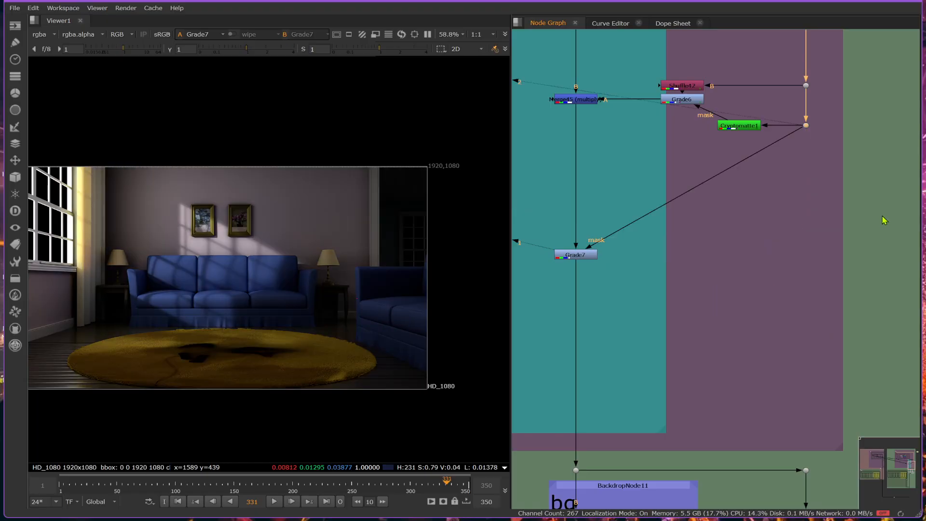
{"action": "left_click", "coordinate": [730, 229]}
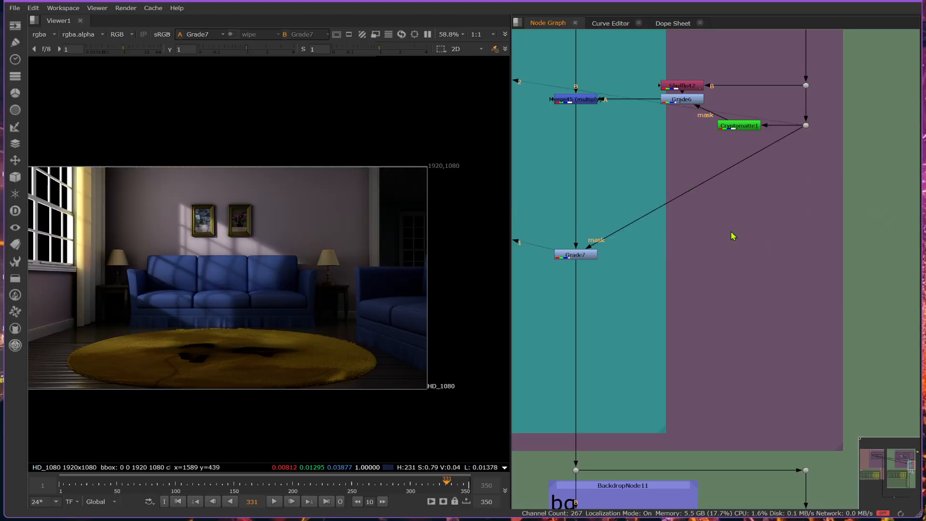
{"action": "left_click", "coordinate": [582, 257]}
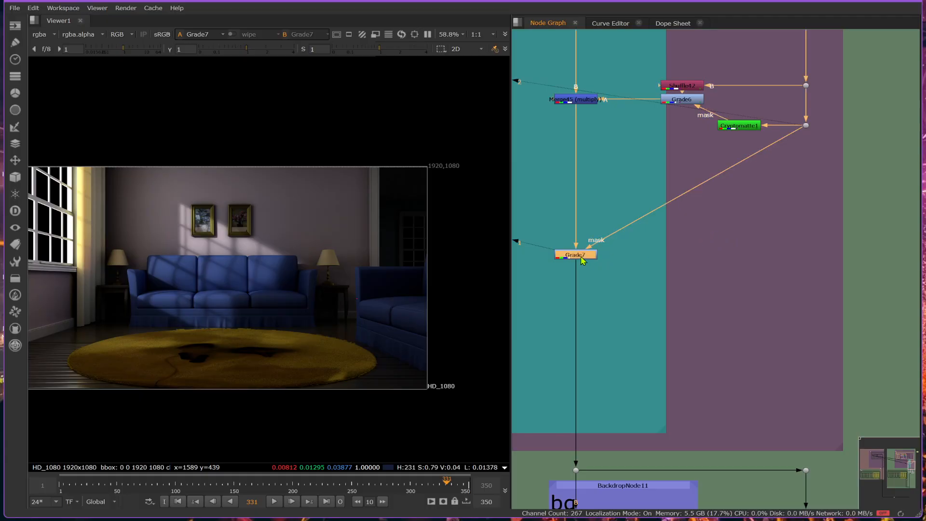
{"action": "key", "text": "d"}
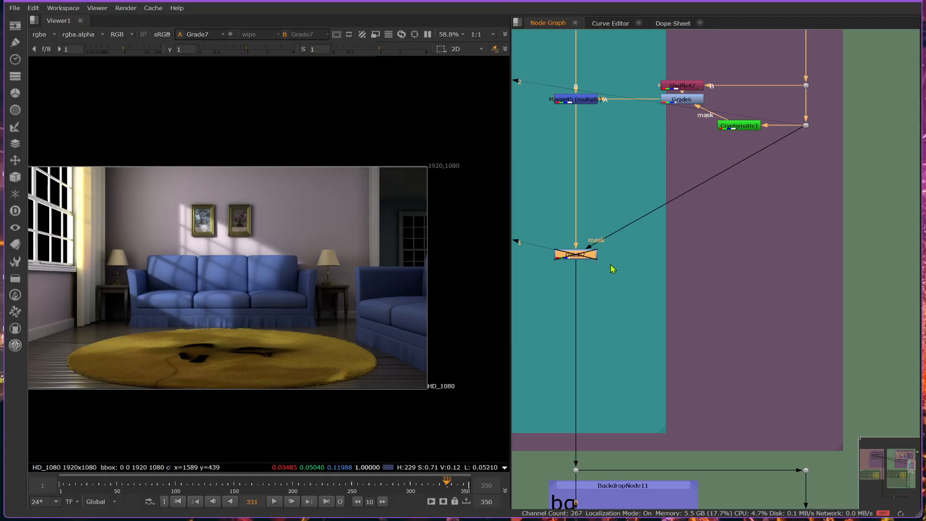
Step: Add a Shuffle node below Cryptomatte1, connect its B input to the dot feeding Cryptomatte1 and view it
{"action": "left_click", "coordinate": [714, 257]}
{"action": "key", "text": "Tab"}
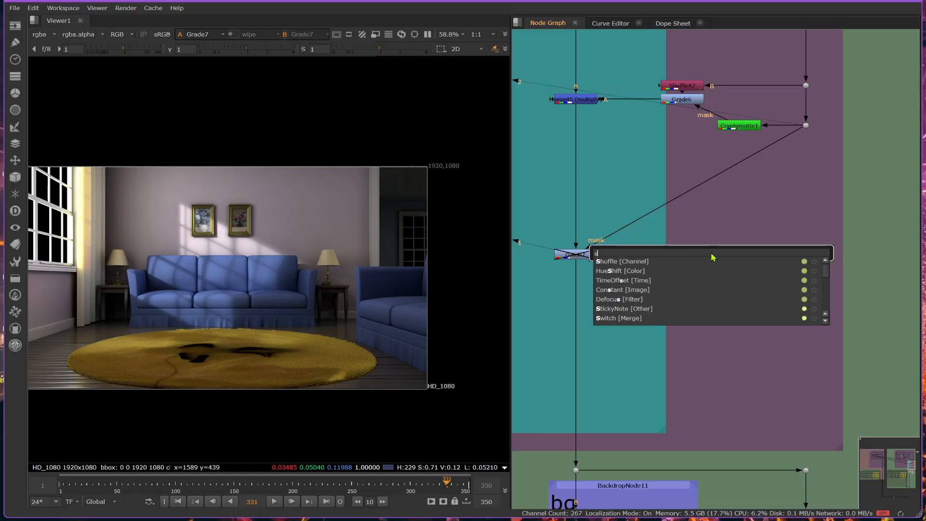
{"action": "key", "text": "Escape"}
{"action": "left_click_drag", "start_coordinate": [701, 233], "coordinate": [807, 125]}
{"action": "left_click_drag", "start_coordinate": [721, 255], "coordinate": [741, 234]}
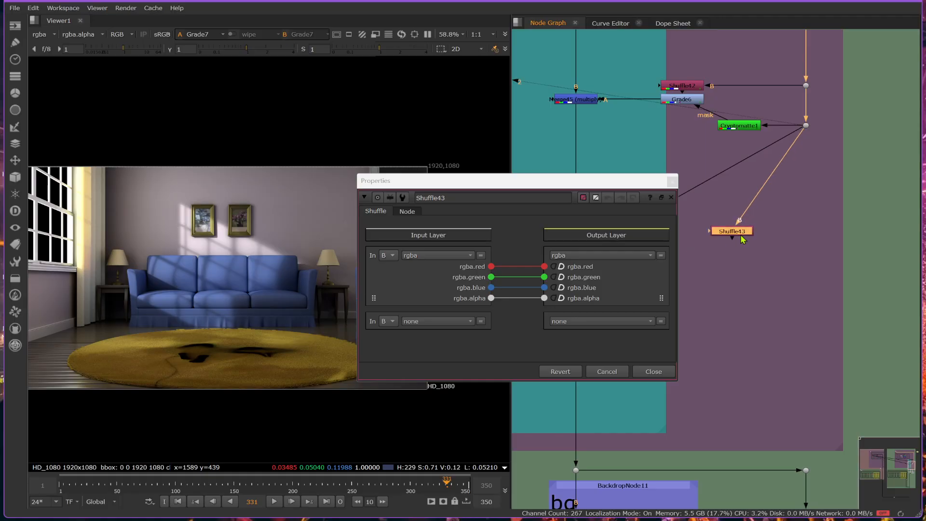
{"action": "key", "text": "1"}
{"action": "left_click_drag", "start_coordinate": [630, 181], "coordinate": [823, 290]}
Step: Set Shuffle43's input layer to depth and route depth.Z to the red, green and blue outputs
{"action": "left_click", "coordinate": [641, 362]}
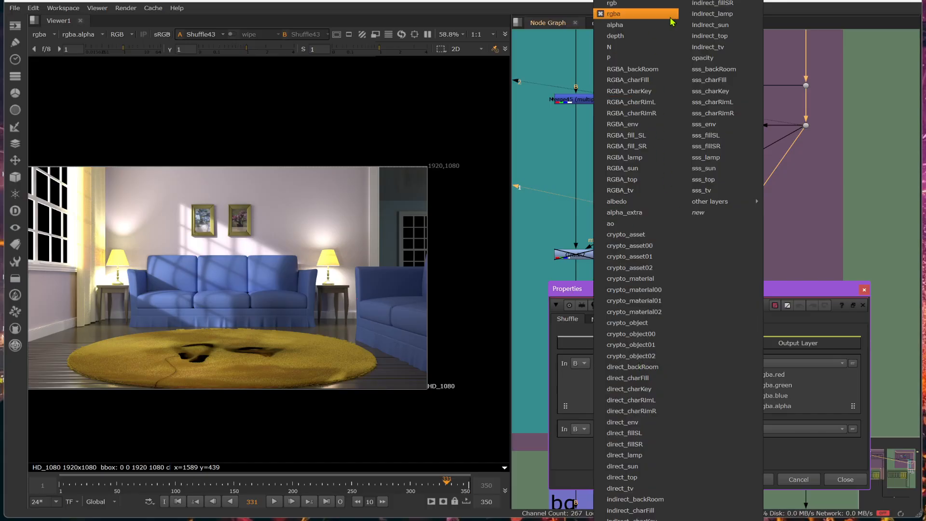
{"action": "left_click", "coordinate": [646, 36]}
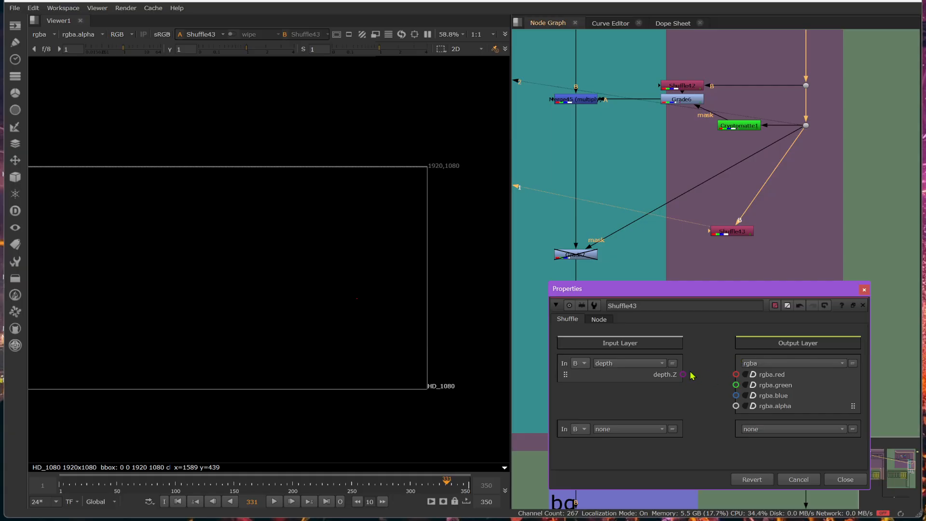
{"action": "left_click_drag", "start_coordinate": [684, 374], "coordinate": [735, 395]}
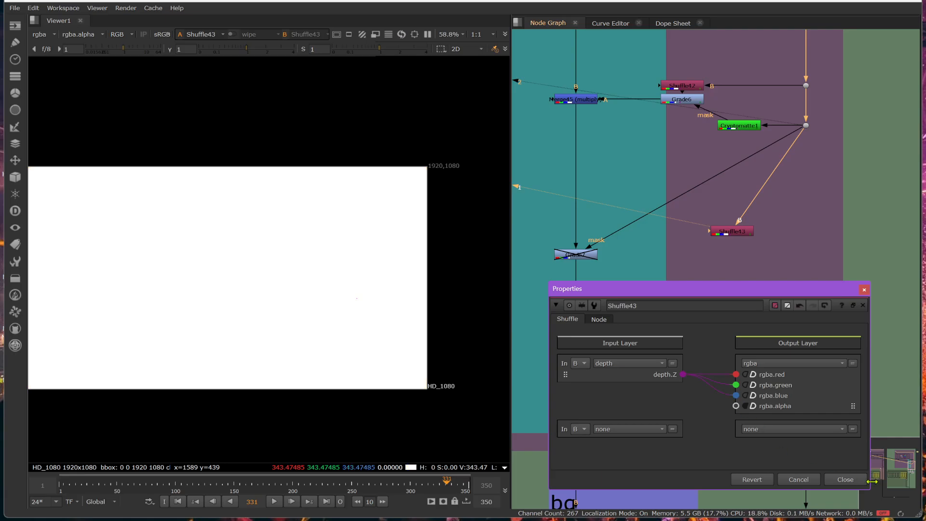
{"action": "left_click", "coordinate": [859, 482]}
{"action": "left_click_drag", "start_coordinate": [733, 235], "coordinate": [743, 199]}
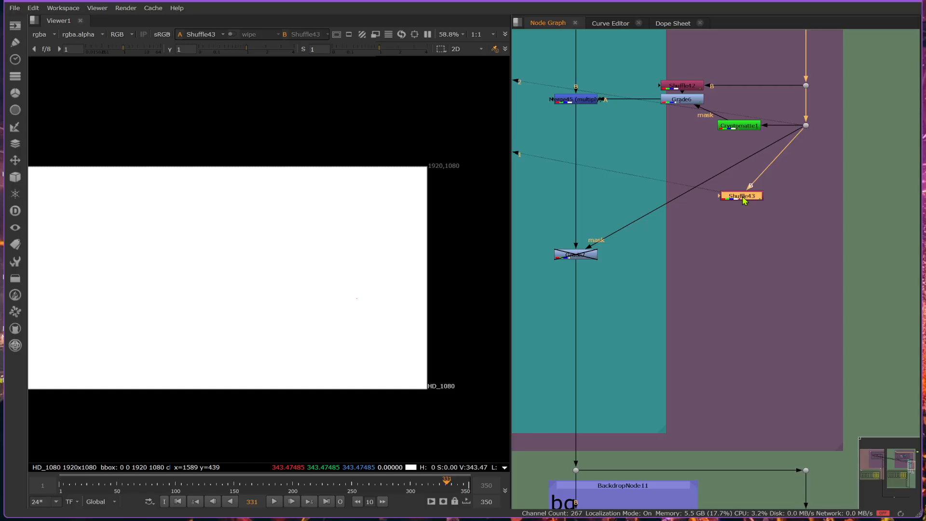
Step: Add a Grade node after Shuffle43 with whitepoint 530 and blackpoint 200 to normalize the depth pass
{"action": "key", "text": "g"}
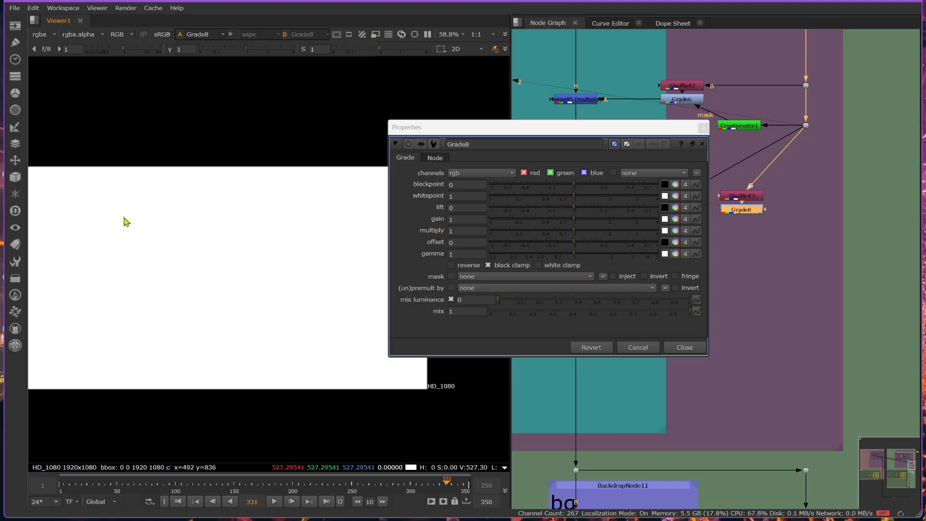
{"action": "left_click", "coordinate": [467, 192]}
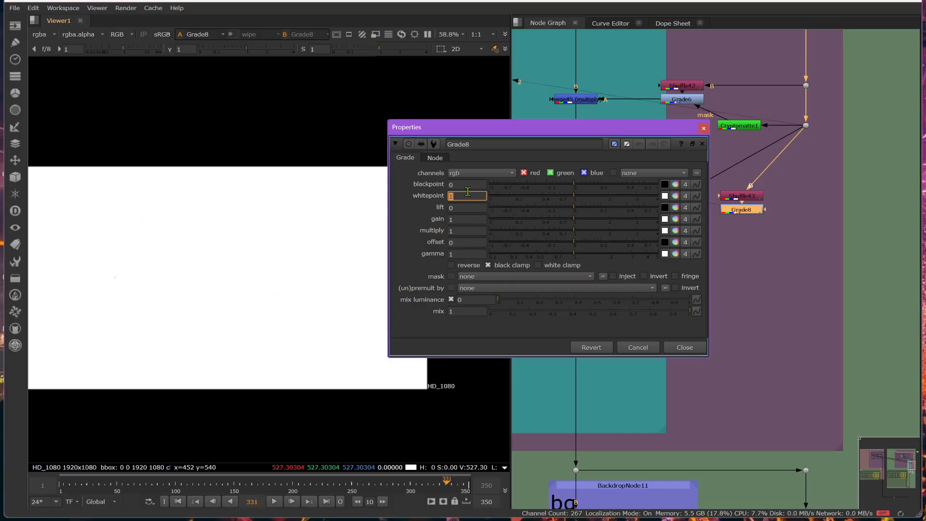
{"action": "type", "text": "530"}
{"action": "left_click", "coordinate": [463, 183]}
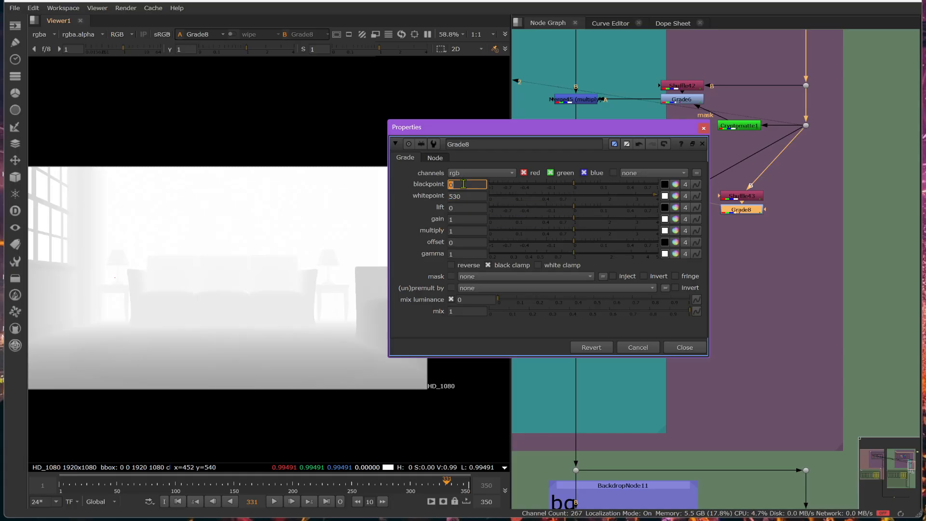
{"action": "type", "text": "200"}
{"action": "key", "text": "Return"}
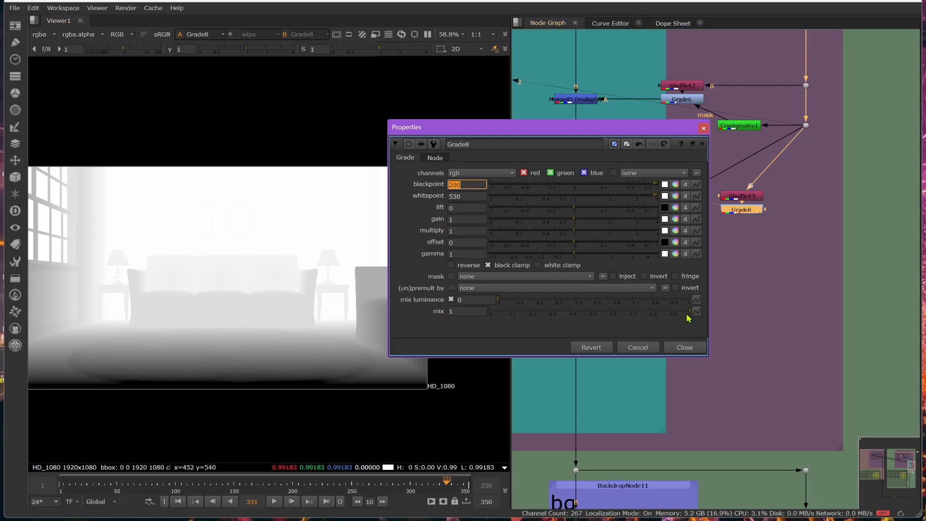
{"action": "left_click", "coordinate": [677, 350]}
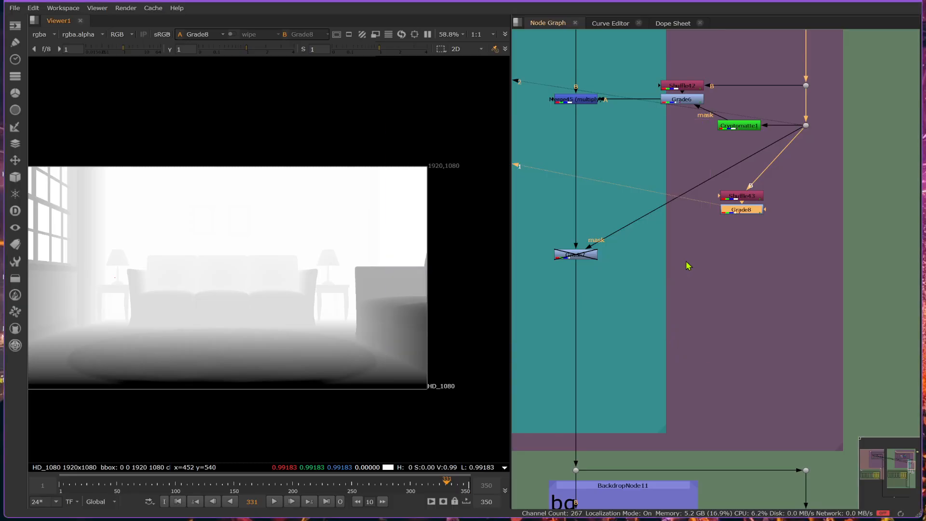
Step: Connect Grade7's mask input to Grade8 and insert a dot in Shuffle43's input line, level with the node
{"action": "middle_click_drag", "start_coordinate": [680, 268], "coordinate": [608, 330]}
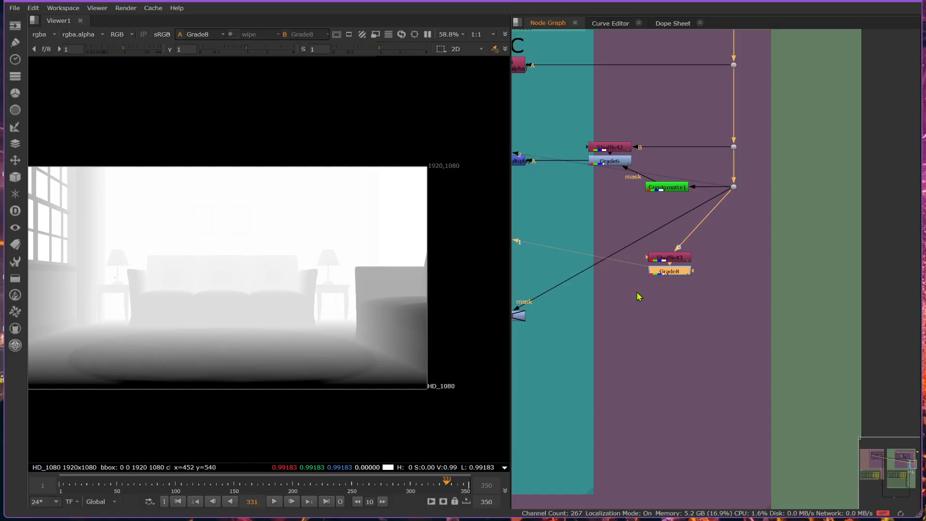
{"action": "middle_click_drag", "start_coordinate": [639, 295], "coordinate": [715, 217]}
{"action": "left_click_drag", "start_coordinate": [793, 121], "coordinate": [743, 193]}
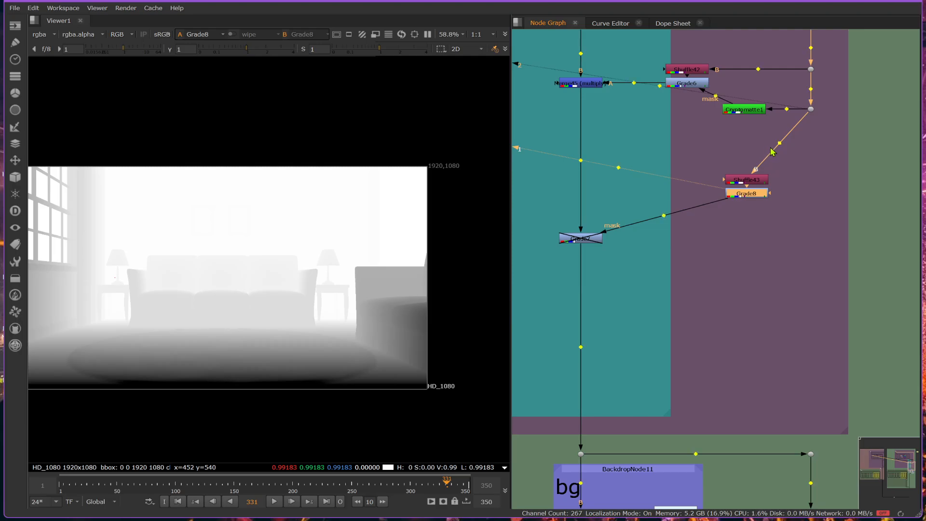
{"action": "left_click_drag", "start_coordinate": [778, 144], "coordinate": [811, 179], "text": "ctrl"}
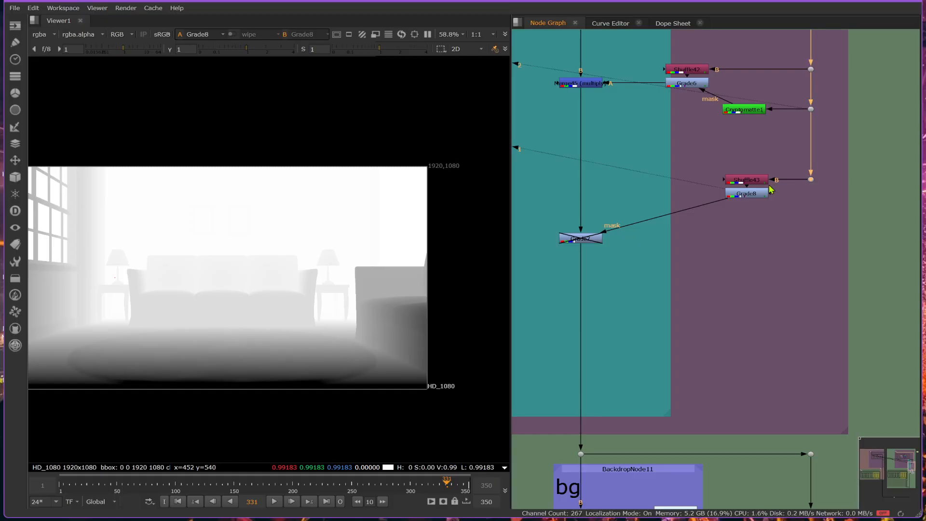
Step: Place Grade8 level with Grade7, re-enable Grade7 and view its output
{"action": "left_click_drag", "start_coordinate": [762, 197], "coordinate": [762, 242]}
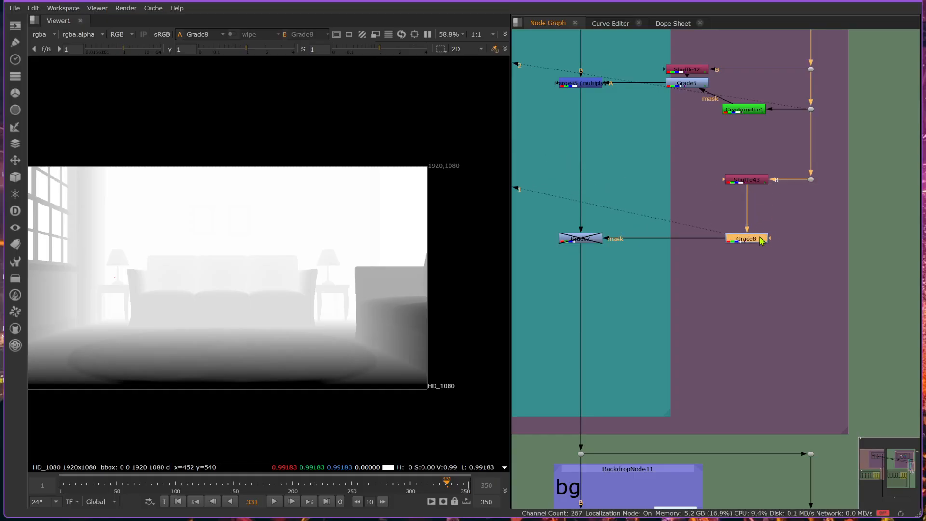
{"action": "left_click", "coordinate": [581, 241]}
{"action": "key", "text": "d"}
{"action": "key", "text": "1"}
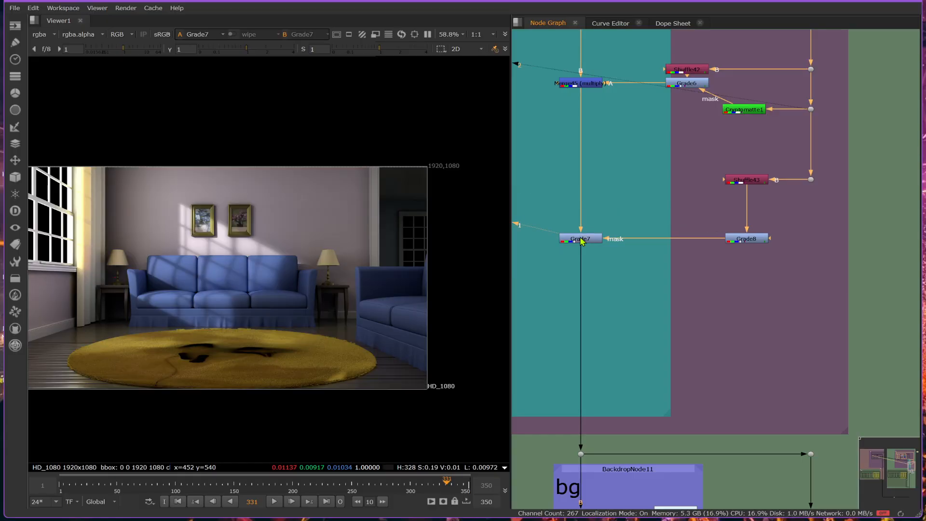
Step: Set Grade7's multiply to 0 and gamma to 1, keeping its properties clear of the viewed image
{"action": "double_click", "coordinate": [582, 241]}
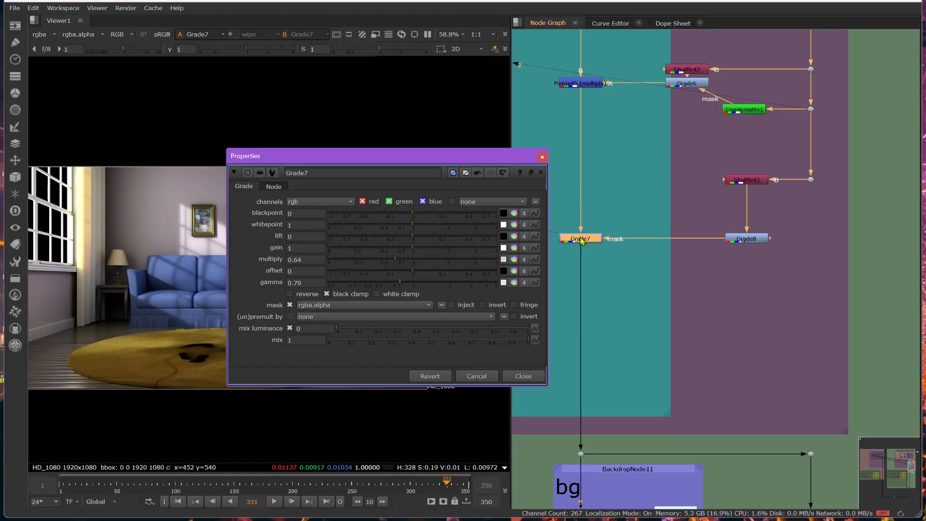
{"action": "left_click_drag", "start_coordinate": [371, 261], "coordinate": [305, 267]}
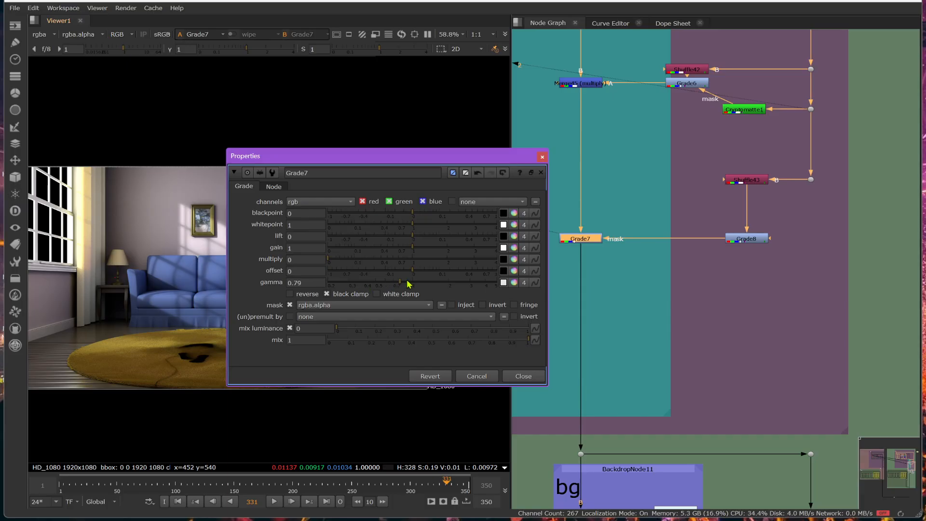
{"action": "left_click_drag", "start_coordinate": [412, 285], "coordinate": [414, 285]}
{"action": "left_click_drag", "start_coordinate": [438, 164], "coordinate": [713, 311]}
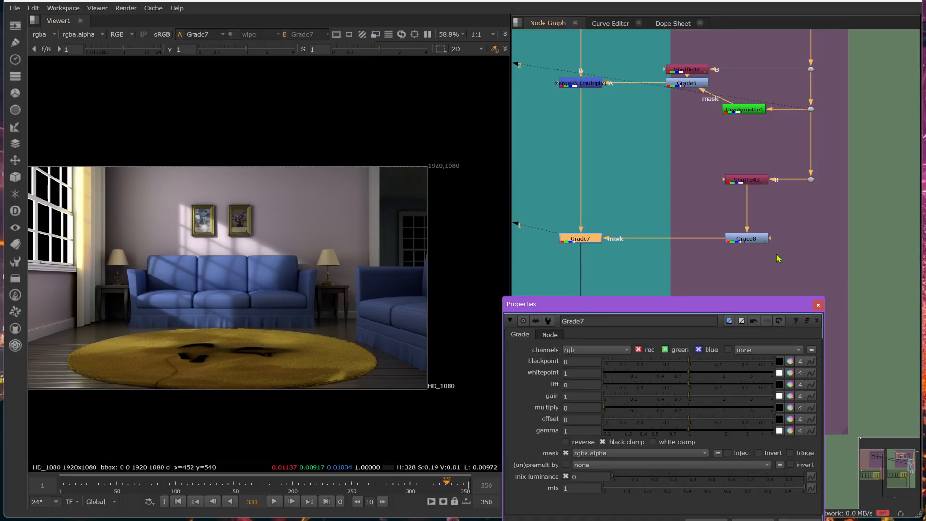
Step: View Grade8 and inspect its alpha channel, returning to the RGB display
{"action": "left_click", "coordinate": [753, 242]}
{"action": "key", "text": "1"}
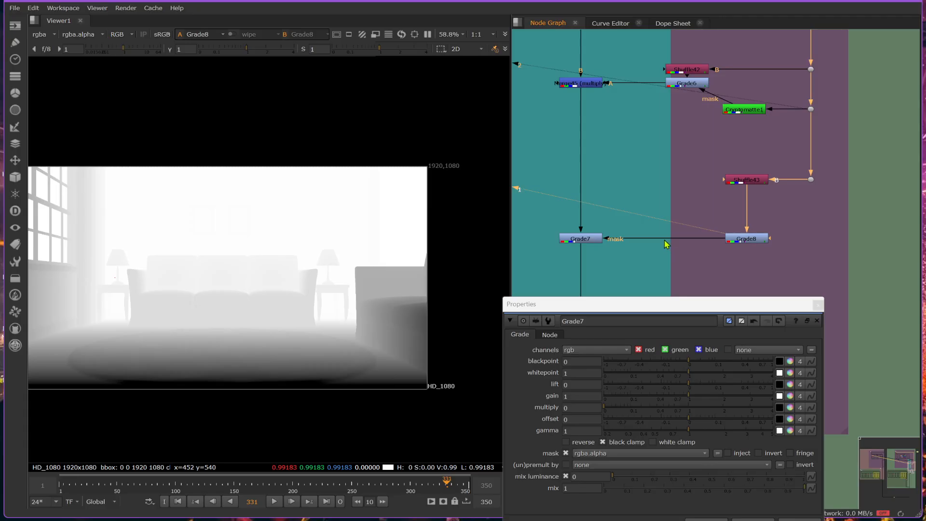
{"action": "key", "text": "a"}
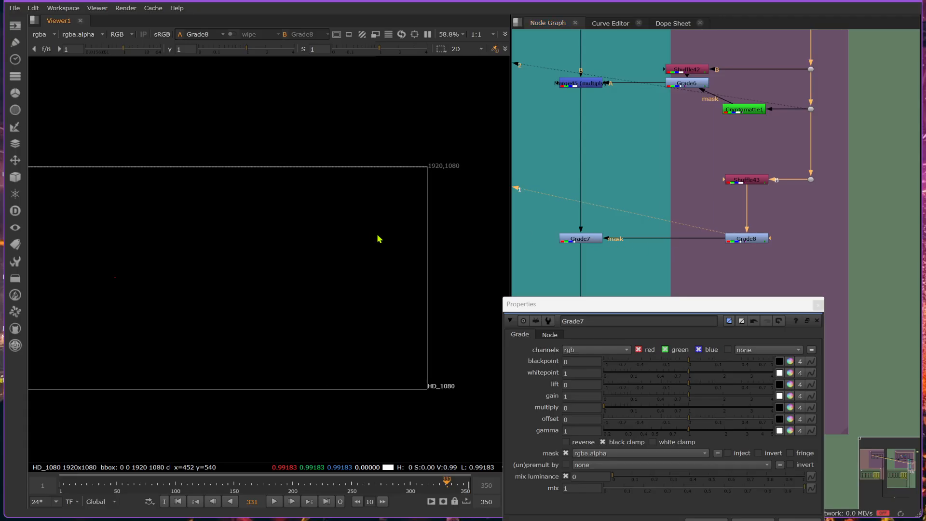
{"action": "key", "text": "a"}
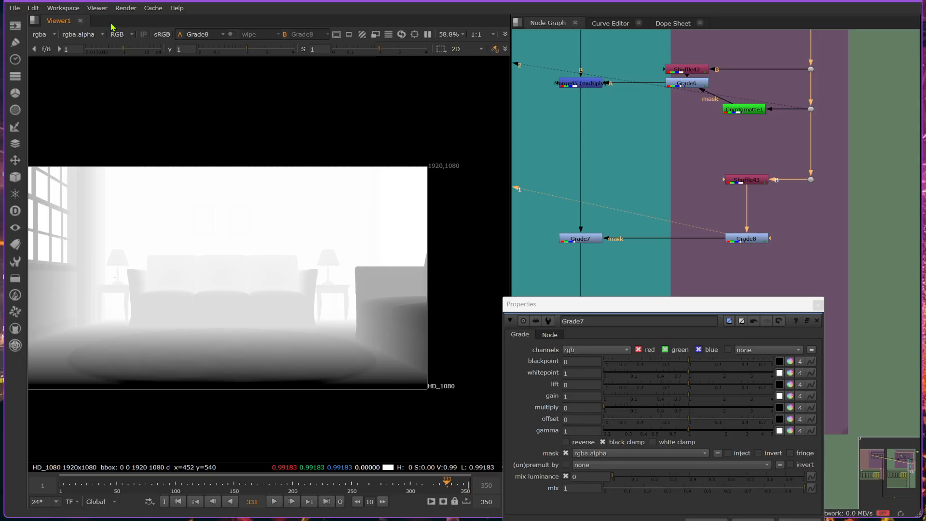
Step: View Grade7 and set its mask channel to rgba.red
{"action": "left_click", "coordinate": [598, 238]}
{"action": "key", "text": "1"}
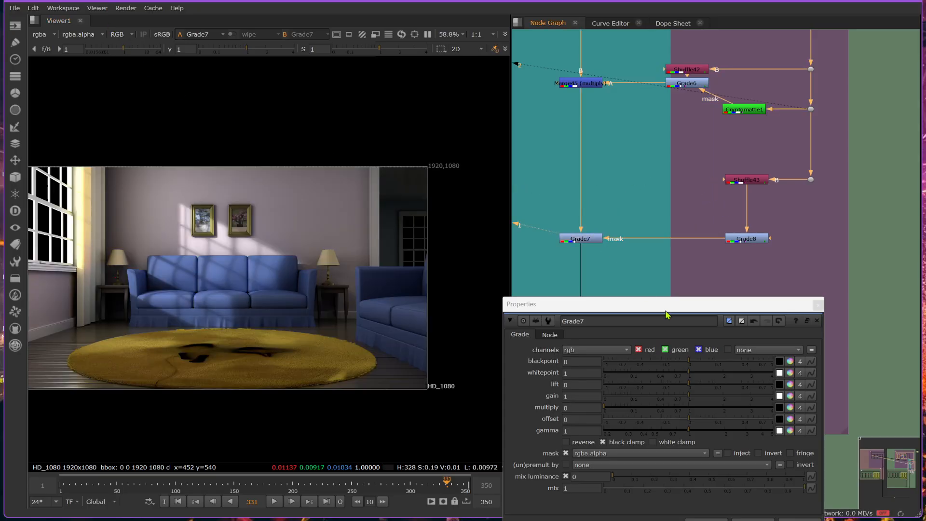
{"action": "left_click", "coordinate": [600, 453]}
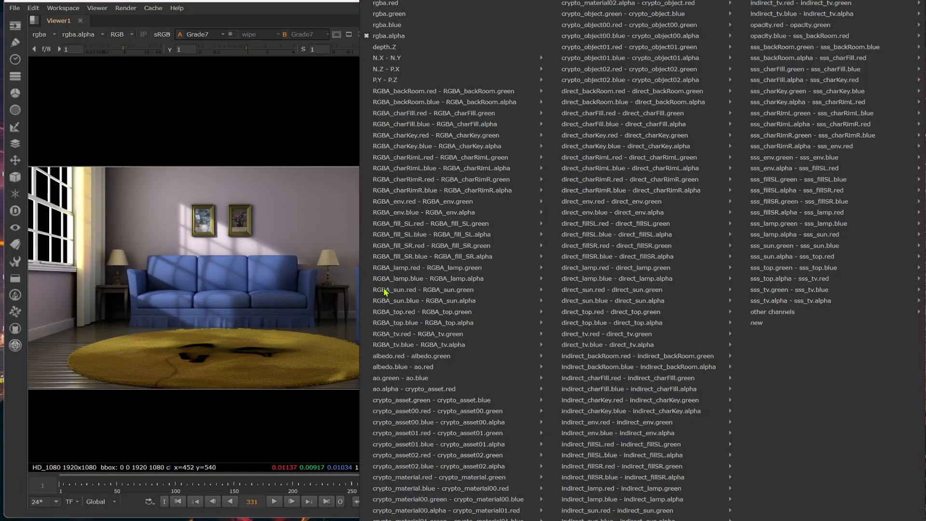
{"action": "left_click", "coordinate": [410, 4]}
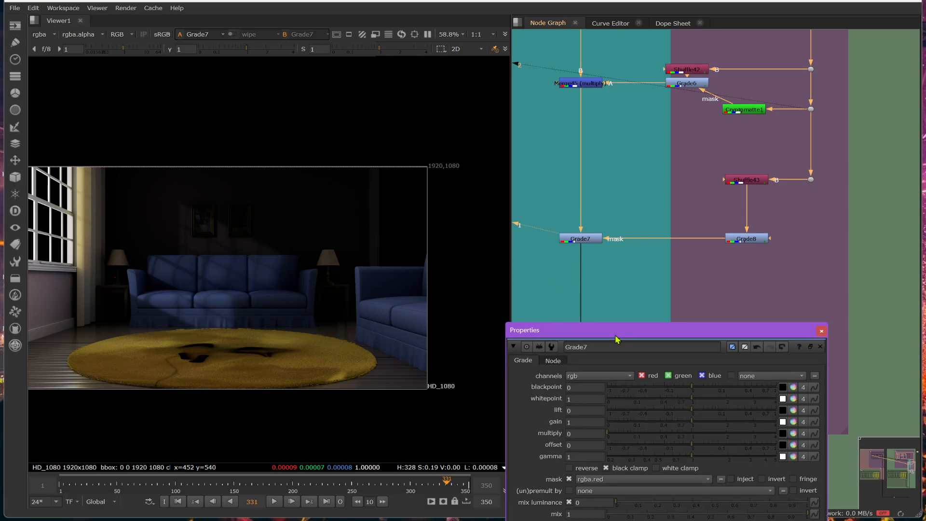
{"action": "left_click_drag", "start_coordinate": [610, 309], "coordinate": [613, 335]}
Step: Compare Grade8's depth mask with Grade7's result, toggling Grade7 off and on, and close Grade7's properties
{"action": "left_click", "coordinate": [739, 239]}
{"action": "key", "text": "1"}
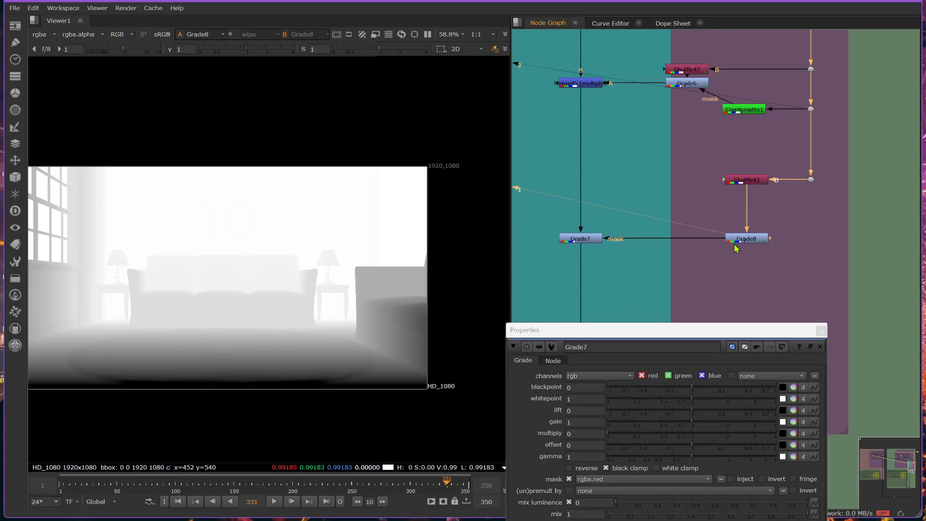
{"action": "left_click", "coordinate": [570, 239]}
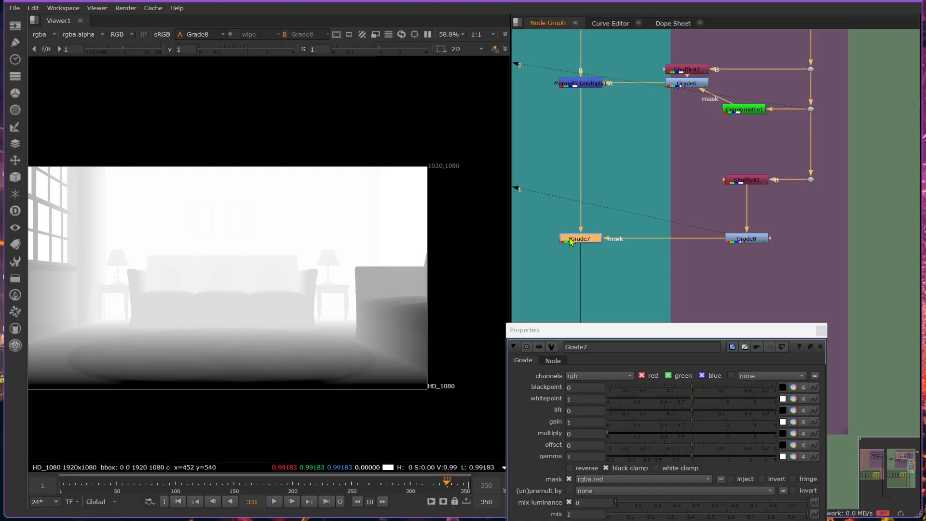
{"action": "key", "text": "1"}
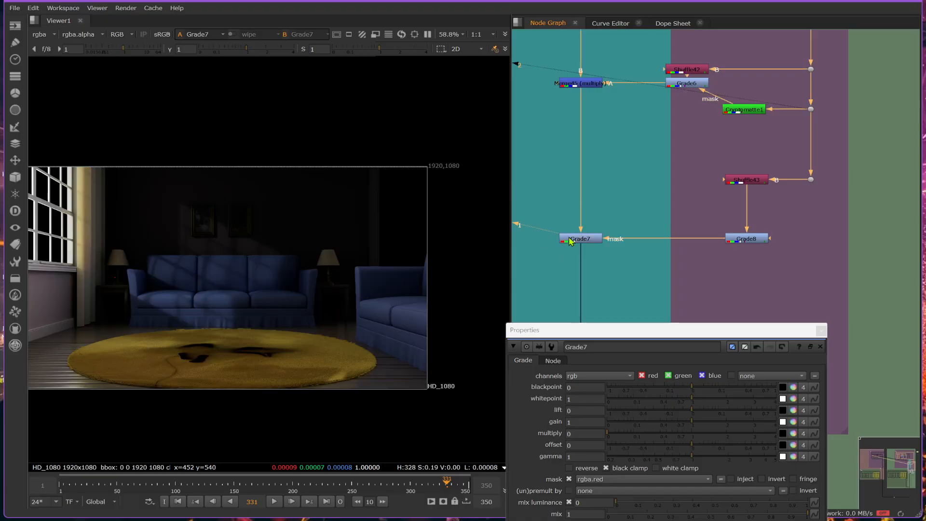
{"action": "left_click", "coordinate": [570, 240]}
{"action": "key", "text": "d"}
{"action": "key", "text": "d"}
{"action": "key", "text": "d"}
{"action": "key", "text": "d"}
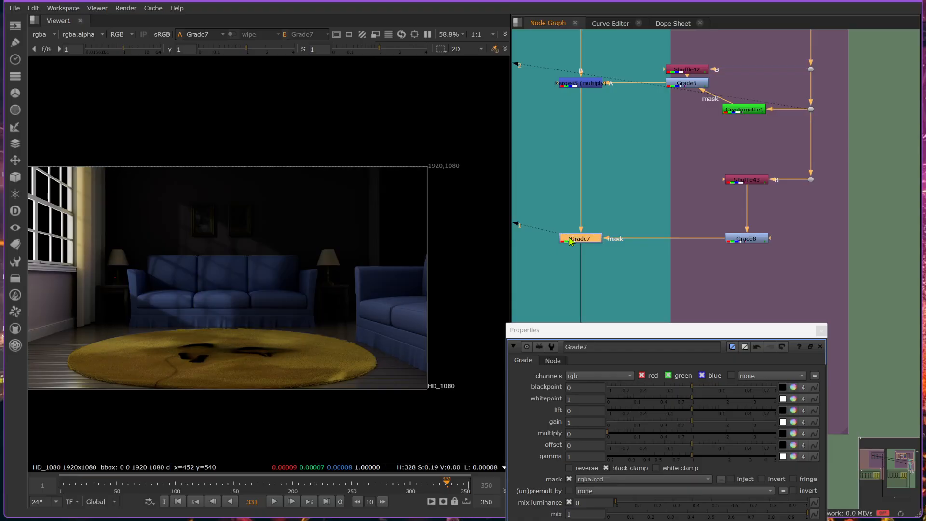
{"action": "key", "text": "d"}
{"action": "key", "text": "d"}
{"action": "left_click", "coordinate": [820, 330]}
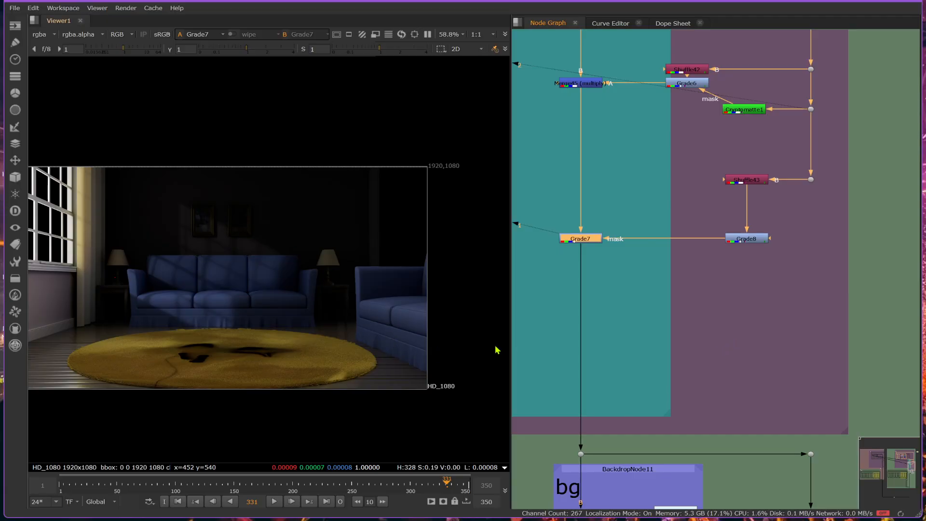
Step: Move Grade7 and Grade8 up together toward Shuffle43 and add a Shuffle node below Grade8
{"action": "left_click_drag", "start_coordinate": [533, 201], "coordinate": [765, 210]}
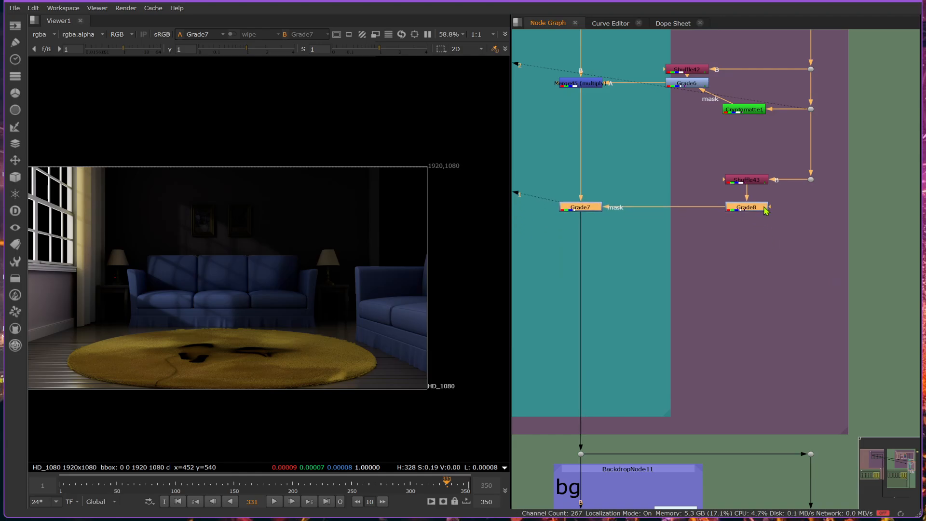
{"action": "left_click", "coordinate": [789, 275]}
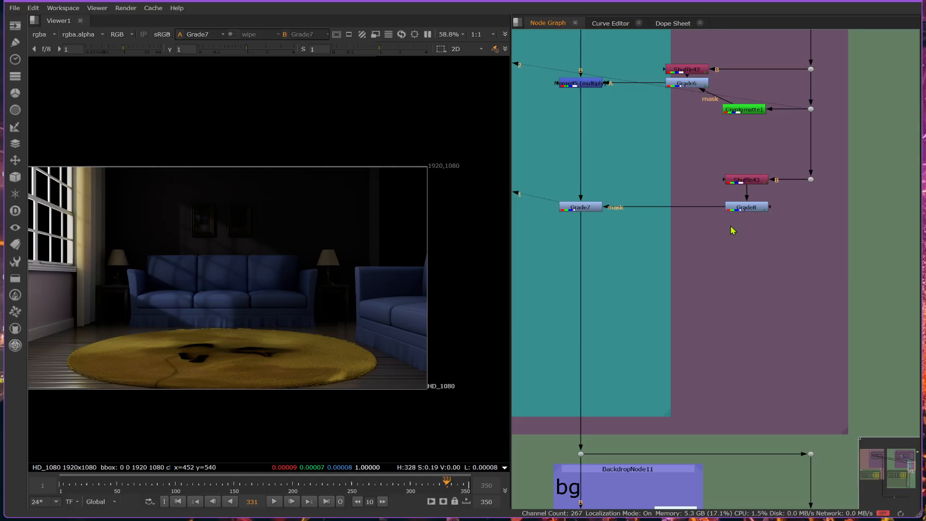
{"action": "key", "text": "Tab"}
{"action": "type", "text": "p"}
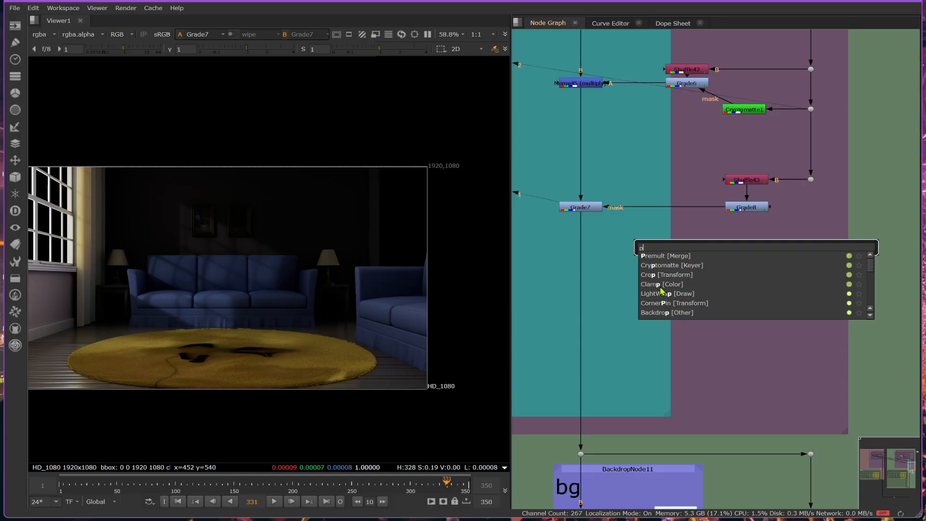
{"action": "key", "text": "BackSpace"}
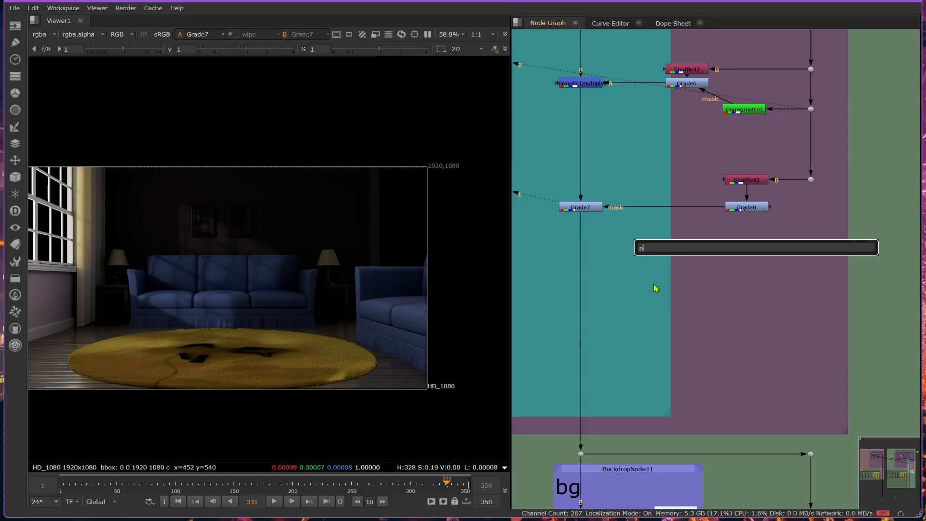
{"action": "type", "text": "sh"}
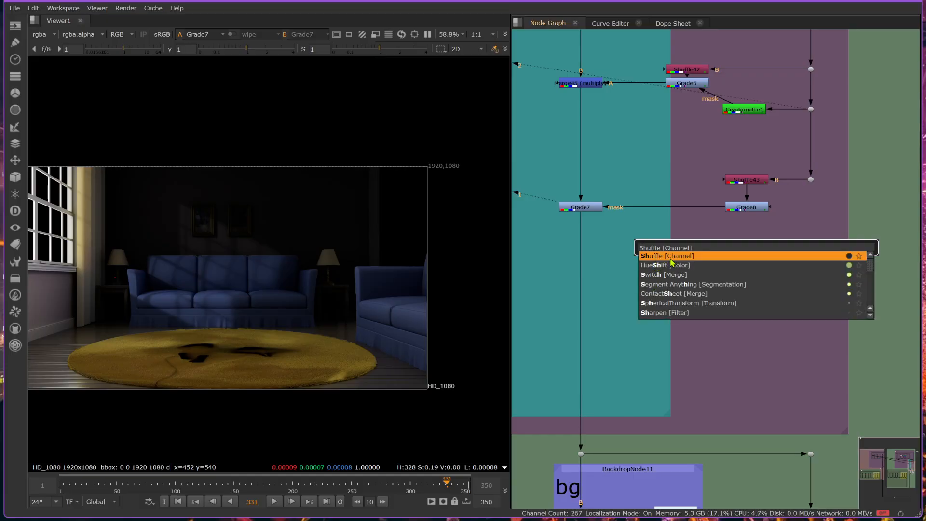
{"action": "left_click", "coordinate": [670, 259]}
Step: Connect Shuffle45's B input to the dot feeding Shuffle43 and insert a dot in that line, level with Shuffle45
{"action": "left_click_drag", "start_coordinate": [747, 255], "coordinate": [810, 180]}
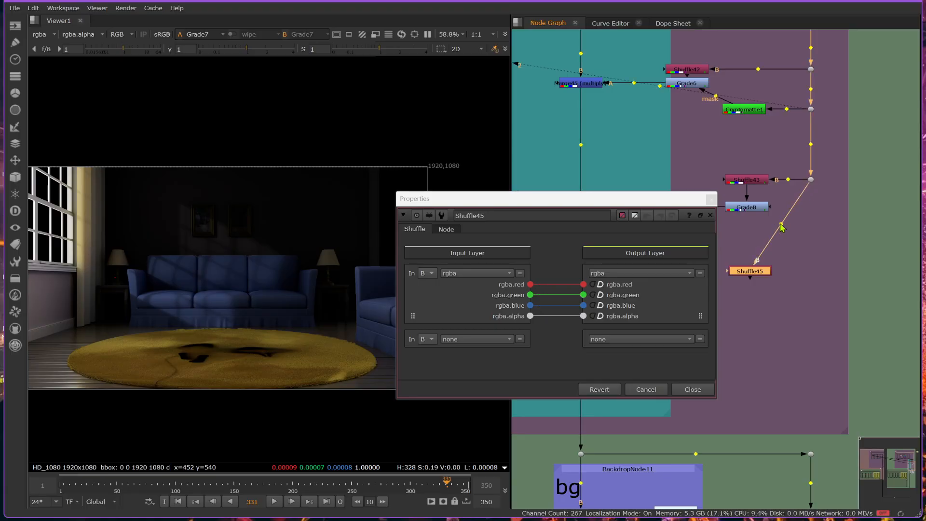
{"action": "left_click_drag", "start_coordinate": [782, 223], "coordinate": [809, 273], "text": "ctrl"}
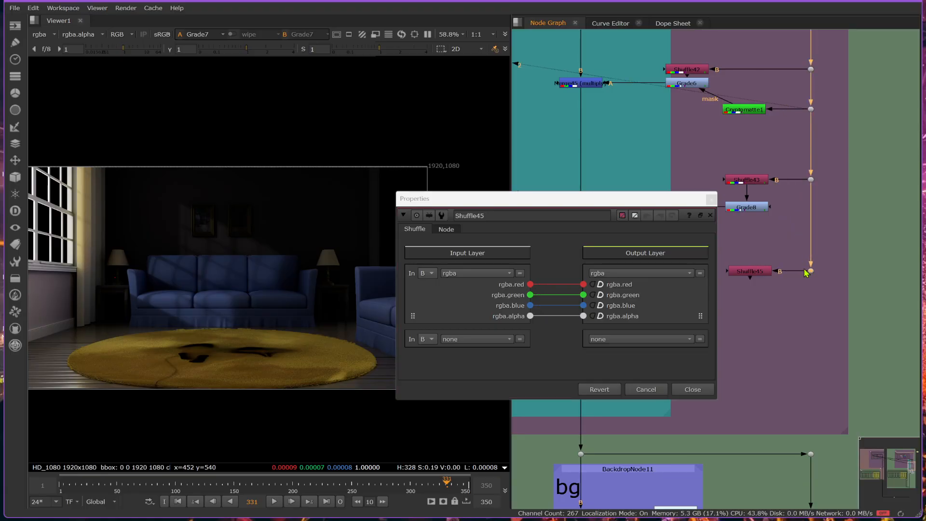
{"action": "left_click", "coordinate": [748, 270]}
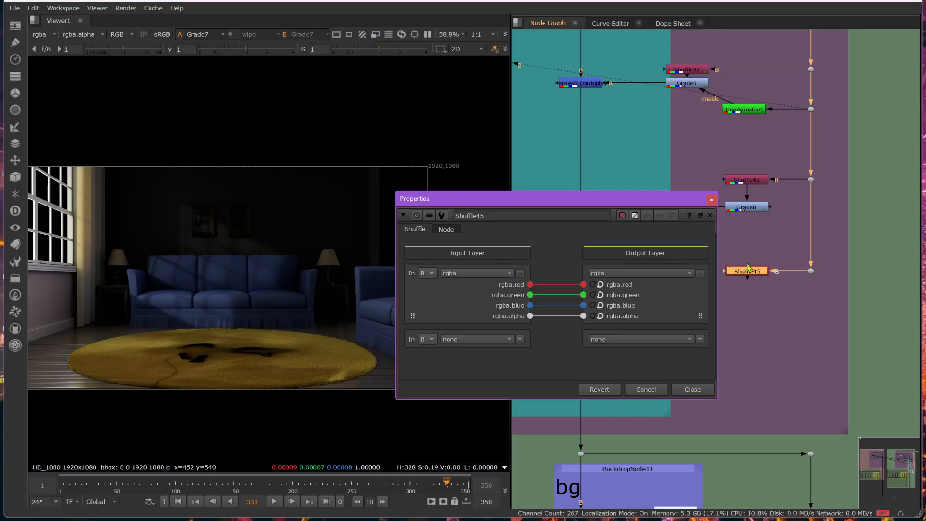
Step: Set Shuffle45's input layer to P, route P.Y to the green output and view the node
{"action": "left_click", "coordinate": [486, 274]}
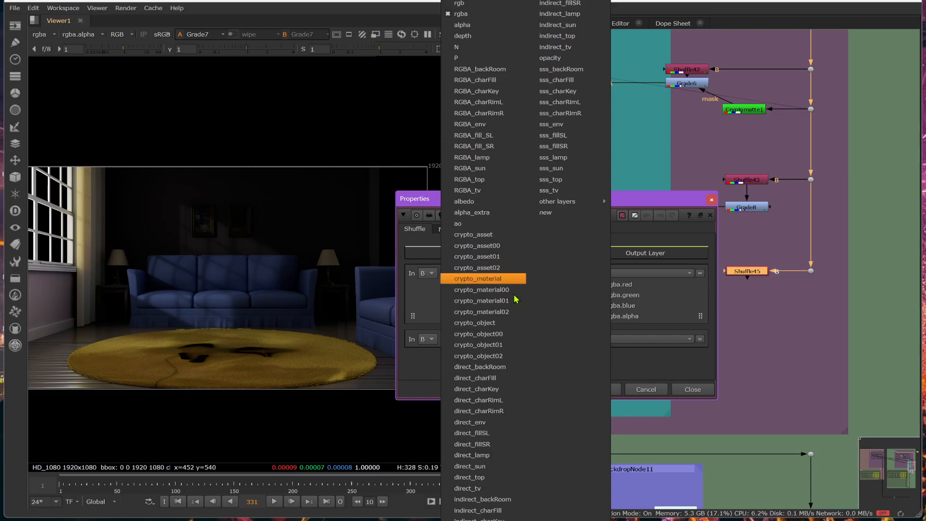
{"action": "left_click", "coordinate": [502, 58]}
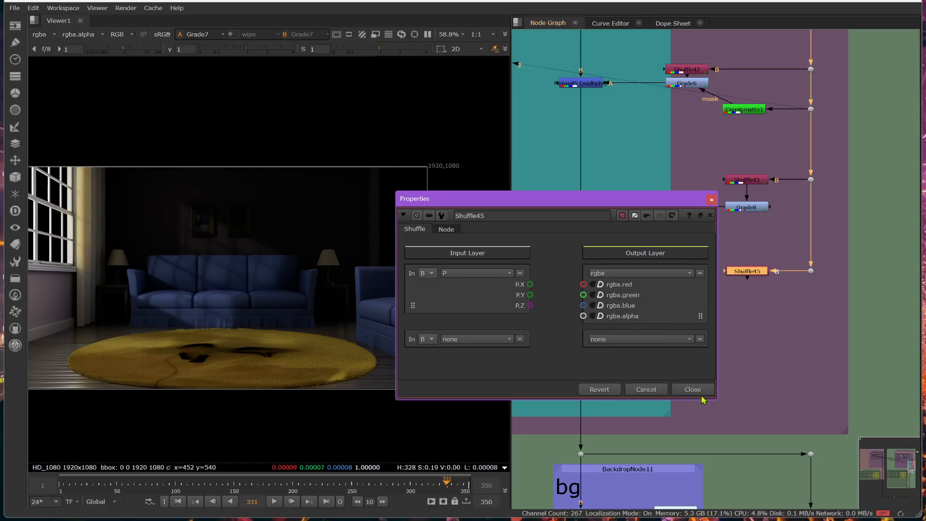
{"action": "left_click_drag", "start_coordinate": [587, 199], "coordinate": [695, 222]}
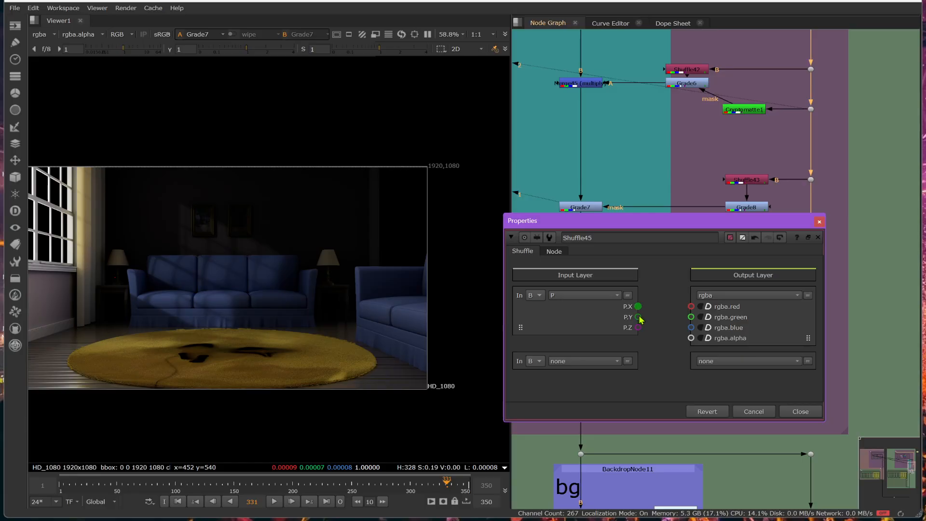
{"action": "left_click_drag", "start_coordinate": [638, 317], "coordinate": [693, 319]}
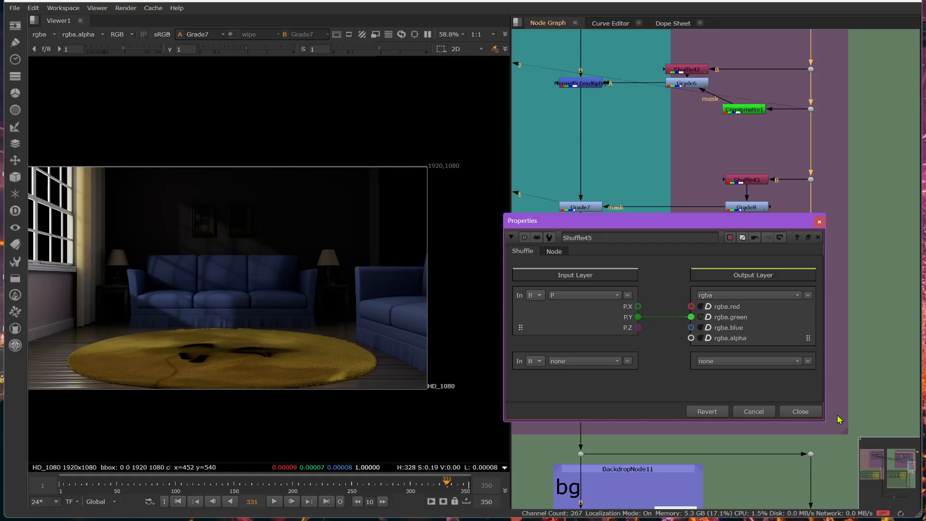
{"action": "left_click", "coordinate": [814, 413]}
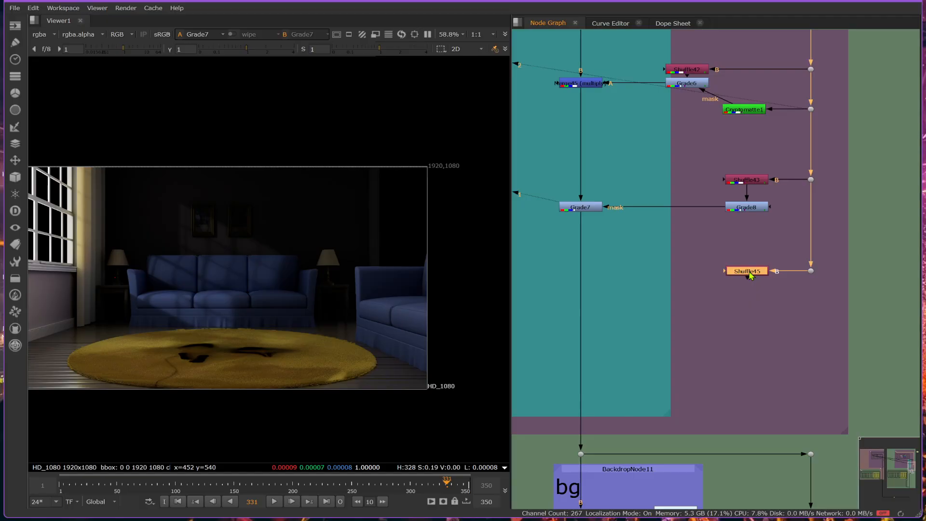
{"action": "key", "text": "1"}
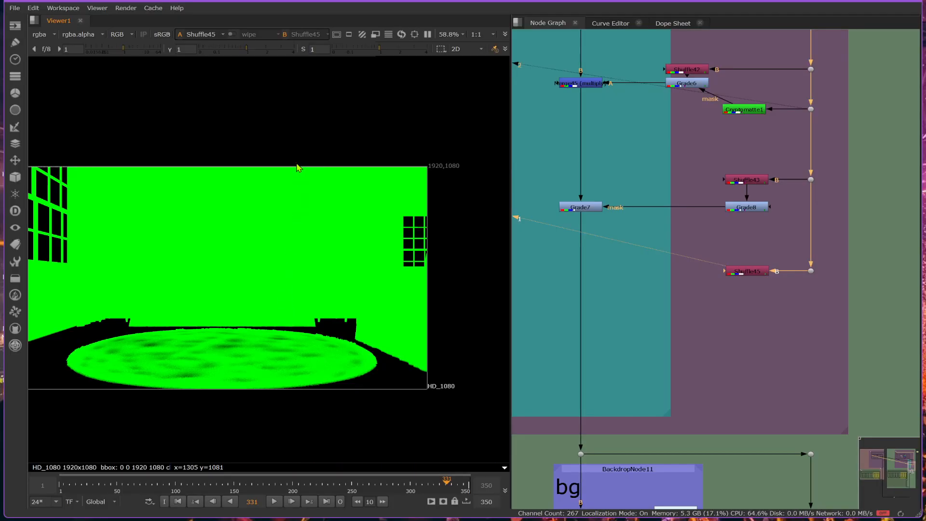
Step: Add a Grade node after Shuffle45 with whitepoint 210 and gamma 0.58
{"action": "left_click", "coordinate": [746, 271]}
{"action": "key", "text": "g"}
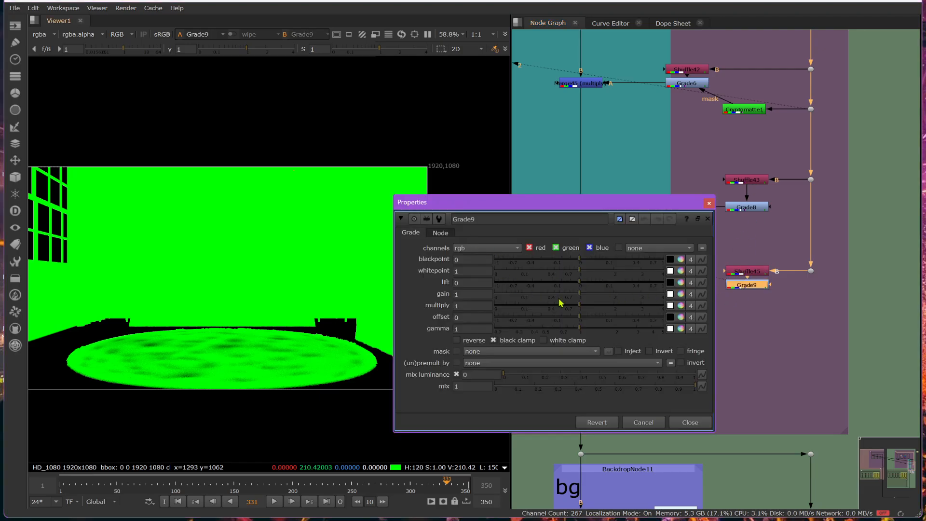
{"action": "left_click", "coordinate": [485, 275]}
{"action": "type", "text": "210"}
{"action": "left_click", "coordinate": [479, 259]}
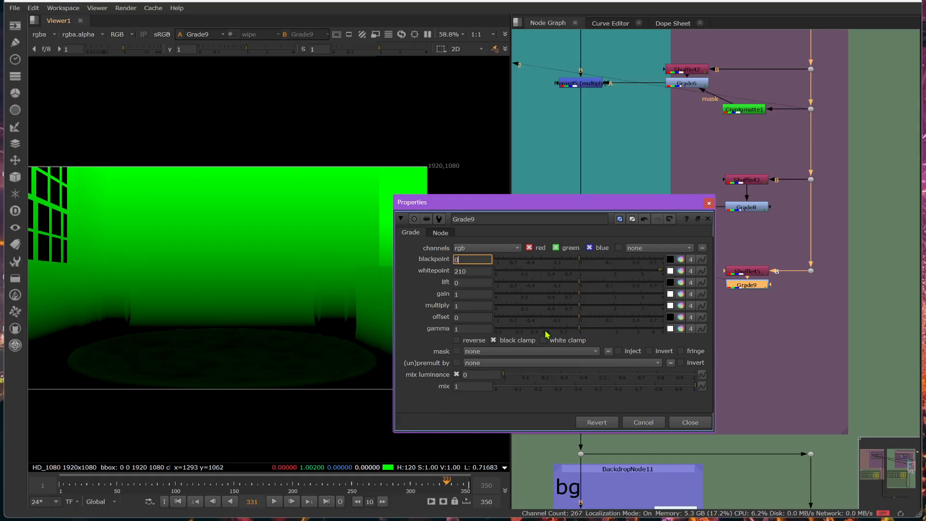
{"action": "left_click_drag", "start_coordinate": [580, 331], "coordinate": [551, 328]}
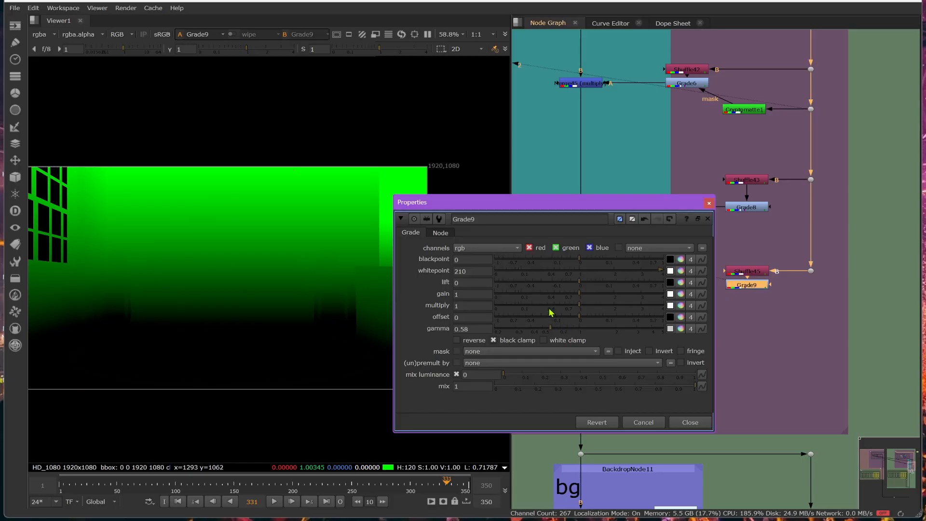
{"action": "left_click", "coordinate": [695, 422]}
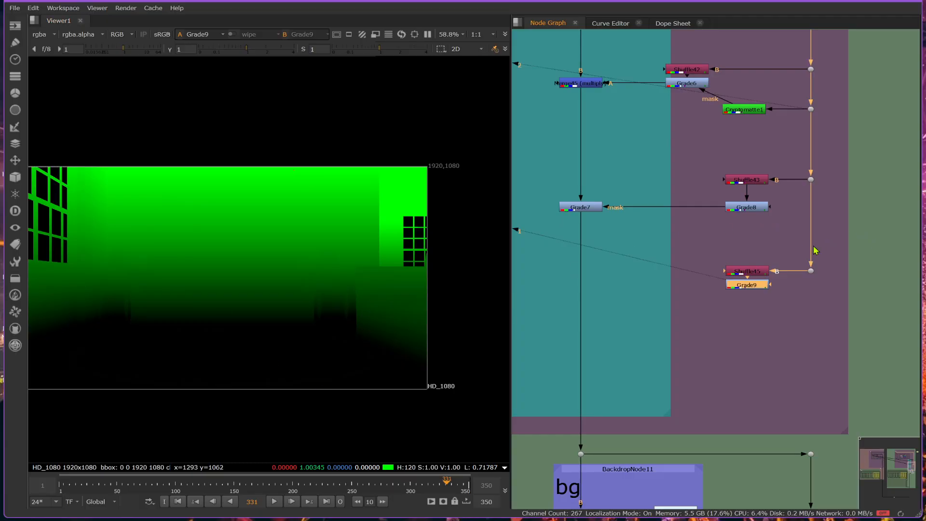
Step: Route P.Y to the red and blue outputs of Shuffle45 as well, making the gradient greyscale
{"action": "double_click", "coordinate": [762, 271]}
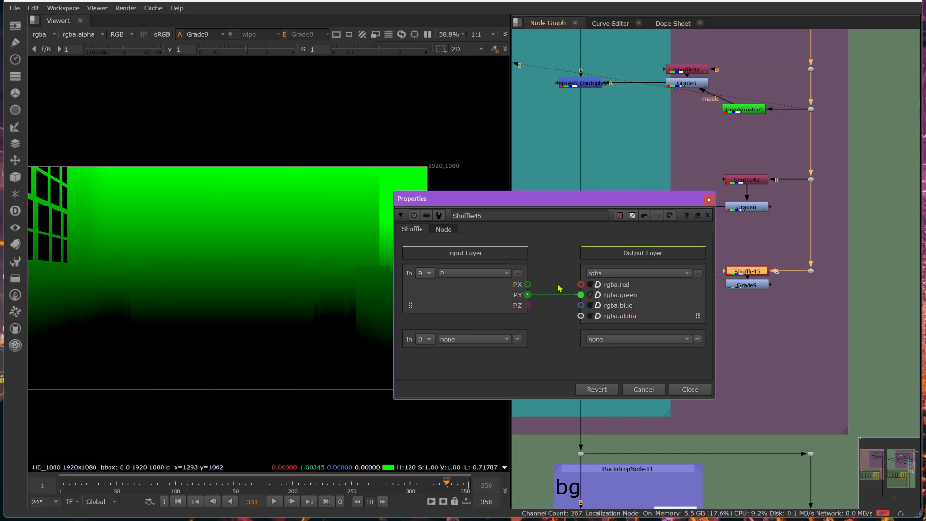
{"action": "left_click_drag", "start_coordinate": [580, 284], "coordinate": [580, 305]}
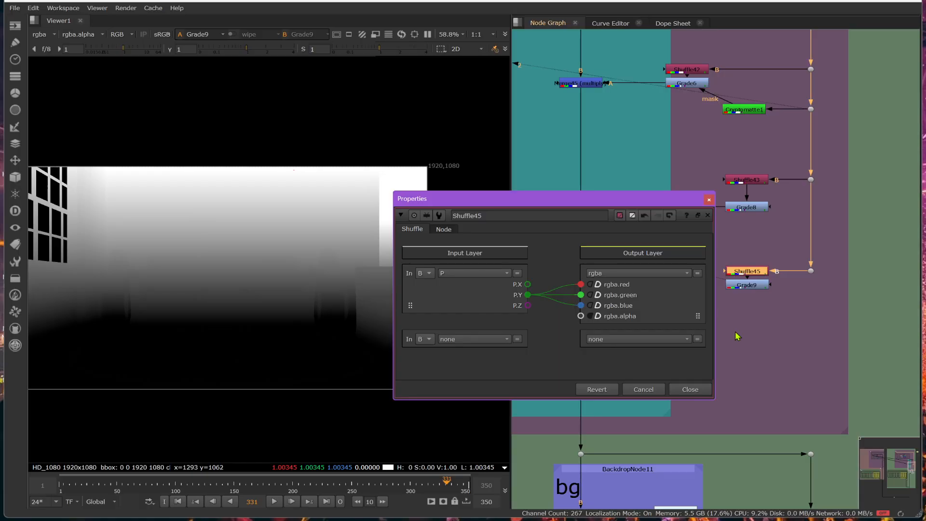
{"action": "left_click", "coordinate": [682, 392]}
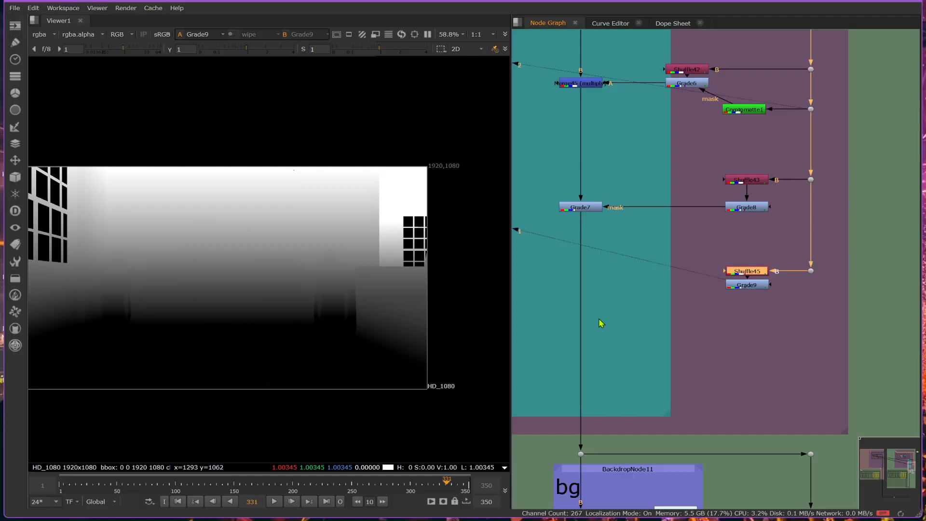
Step: View Grade8 and Grade9 alternately to compare the depth mask with the vertical-gradient mask
{"action": "middle_click_drag", "start_coordinate": [695, 328], "coordinate": [757, 366]}
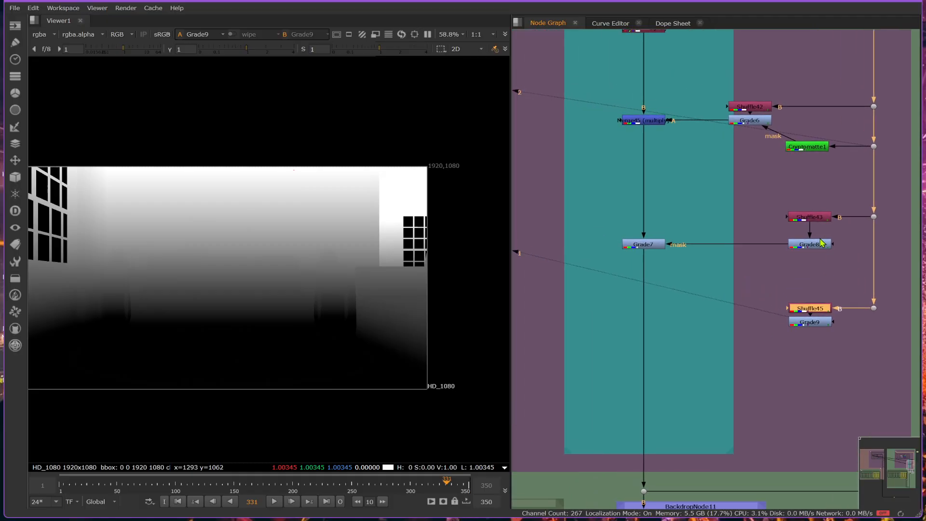
{"action": "left_click", "coordinate": [823, 246]}
{"action": "key", "text": "1"}
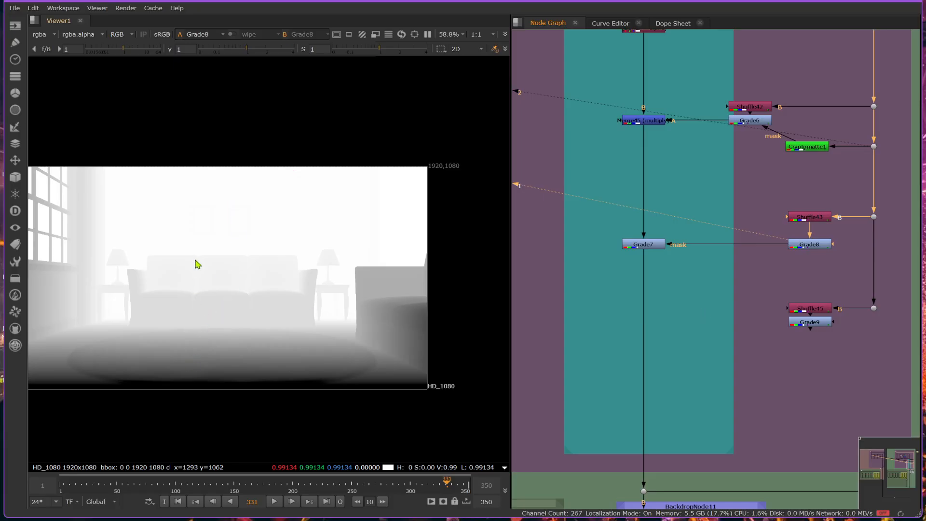
{"action": "left_click", "coordinate": [827, 326]}
{"action": "key", "text": "1"}
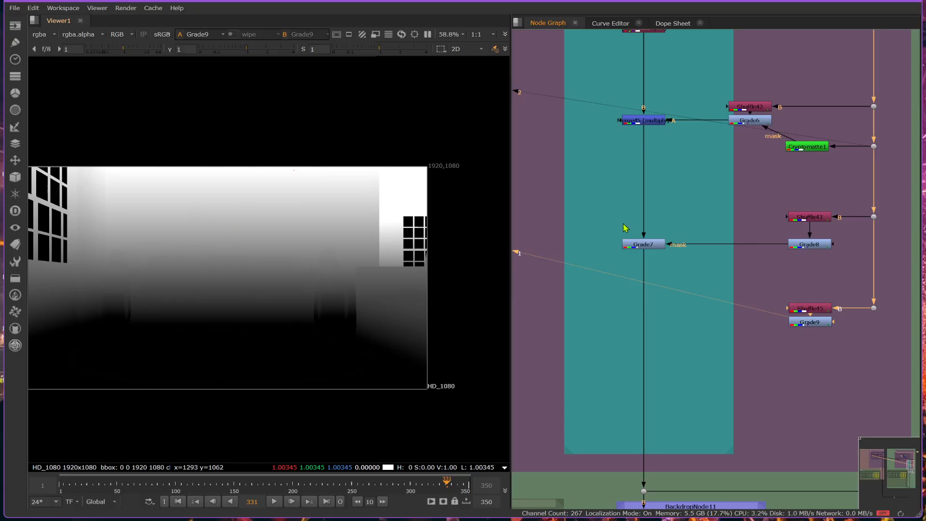
{"action": "left_click", "coordinate": [814, 244]}
{"action": "key", "text": "1"}
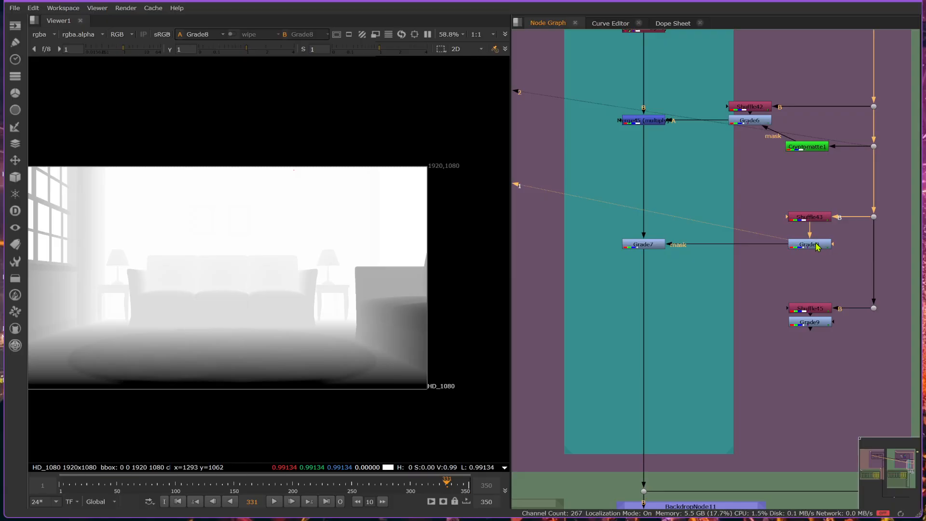
Step: Add a Grade node after Grade8 with a slightly lowered multiply of 0.98 and connect its mask input to Grade9
{"action": "left_click", "coordinate": [817, 246]}
{"action": "key", "text": "g"}
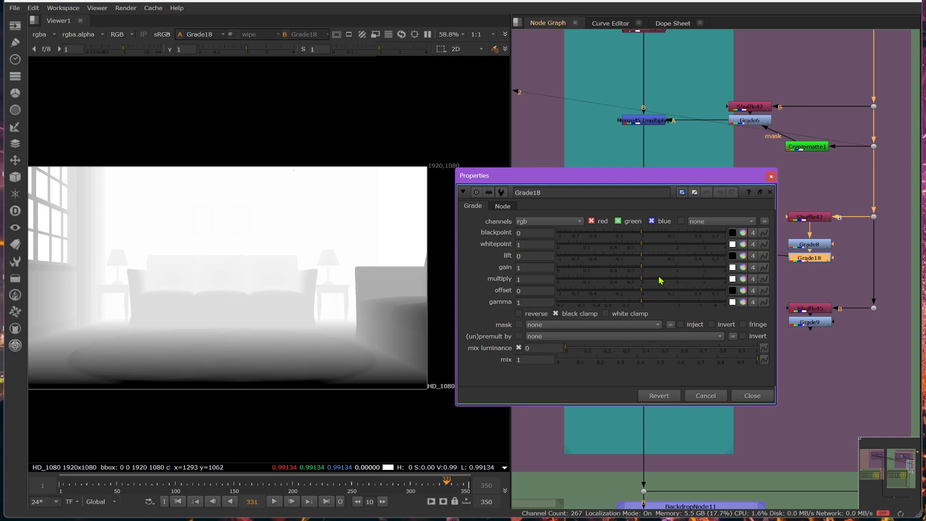
{"action": "left_click", "coordinate": [703, 279]}
{"action": "left_click_drag", "start_coordinate": [598, 283], "coordinate": [641, 284]}
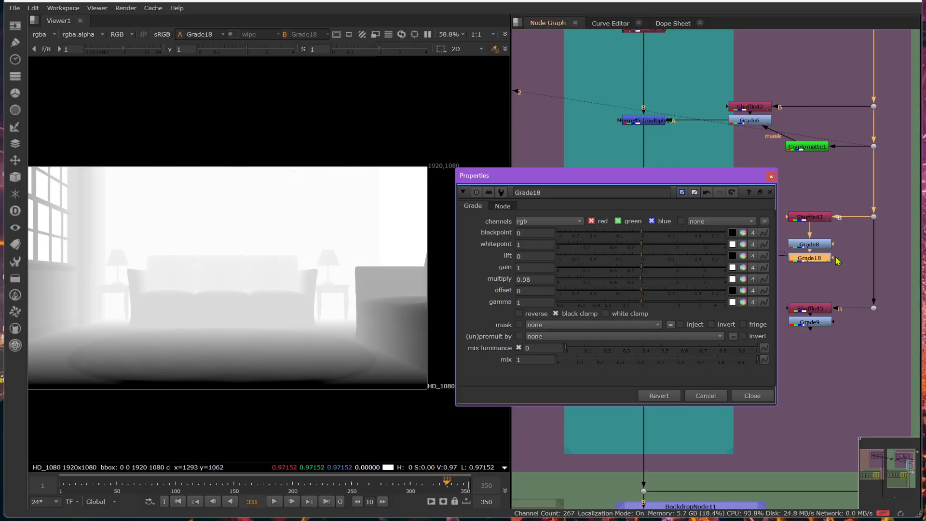
{"action": "left_click_drag", "start_coordinate": [834, 258], "coordinate": [811, 321]}
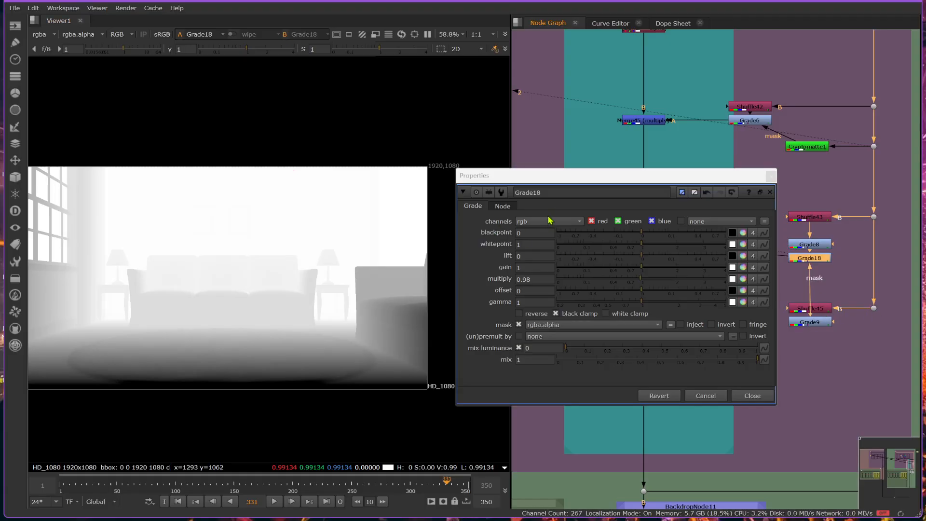
Step: Set Grade18's mask channel to rgba.red and its multiply to 0
{"action": "left_click", "coordinate": [564, 327]}
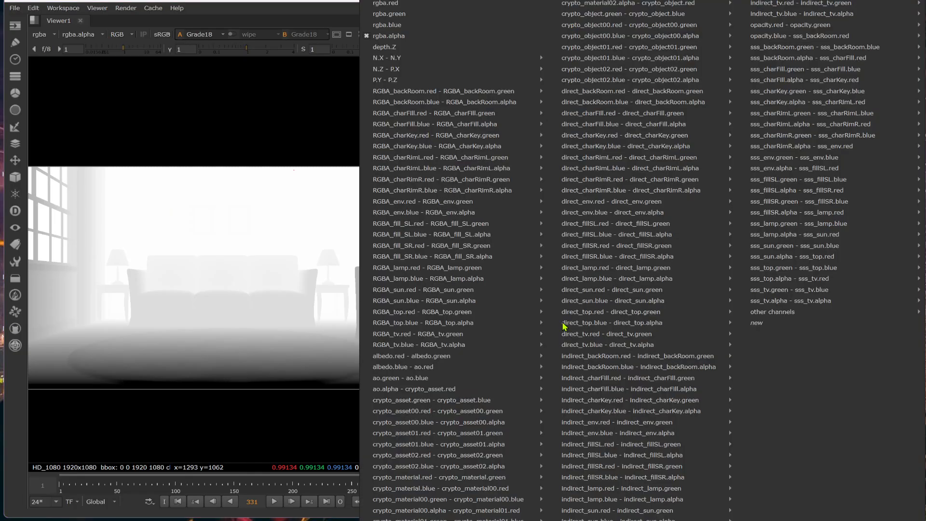
{"action": "left_click", "coordinate": [436, 5]}
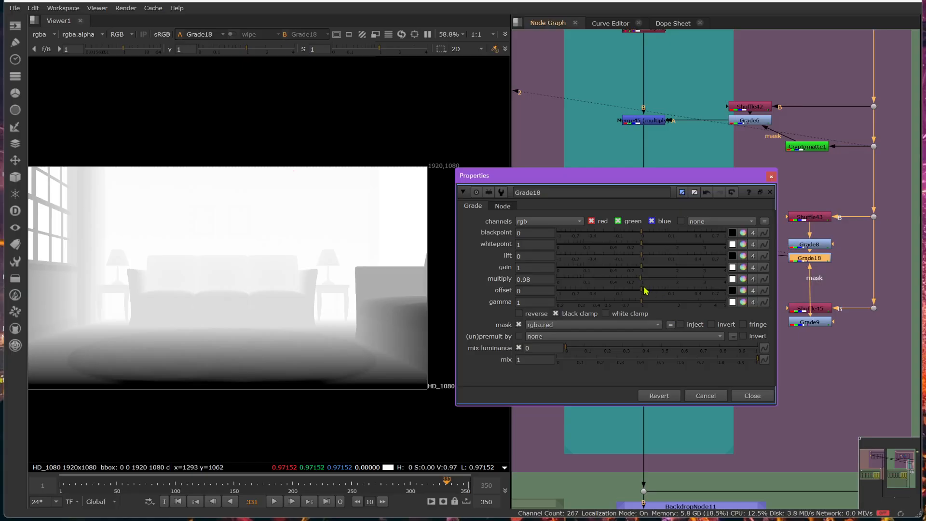
{"action": "left_click_drag", "start_coordinate": [623, 279], "coordinate": [524, 275]}
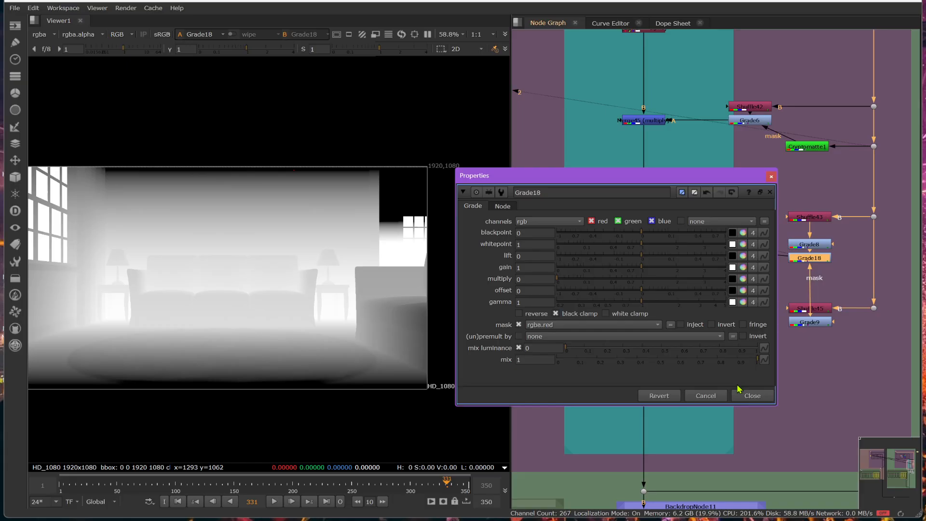
{"action": "left_click", "coordinate": [753, 395]}
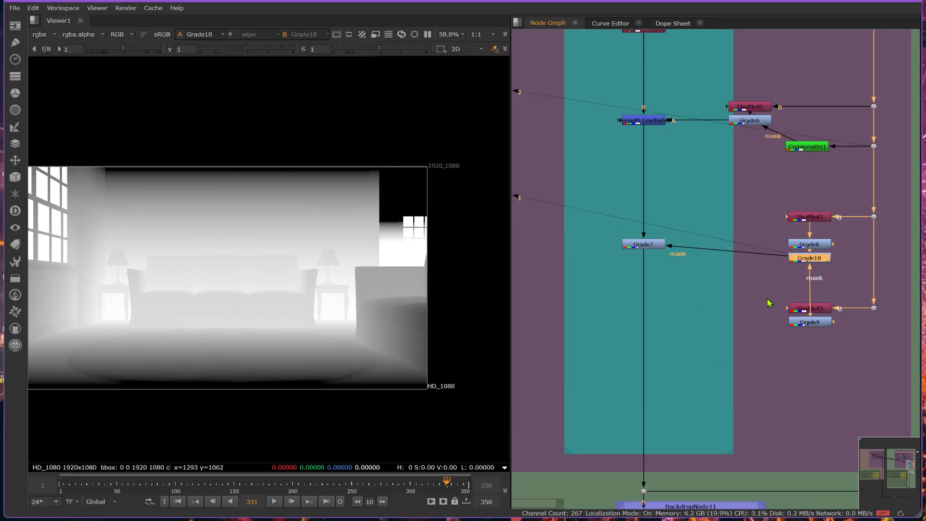
Step: Move Grade7 down level with Grade18 and view its graded output
{"action": "left_click_drag", "start_coordinate": [657, 248], "coordinate": [657, 259]}
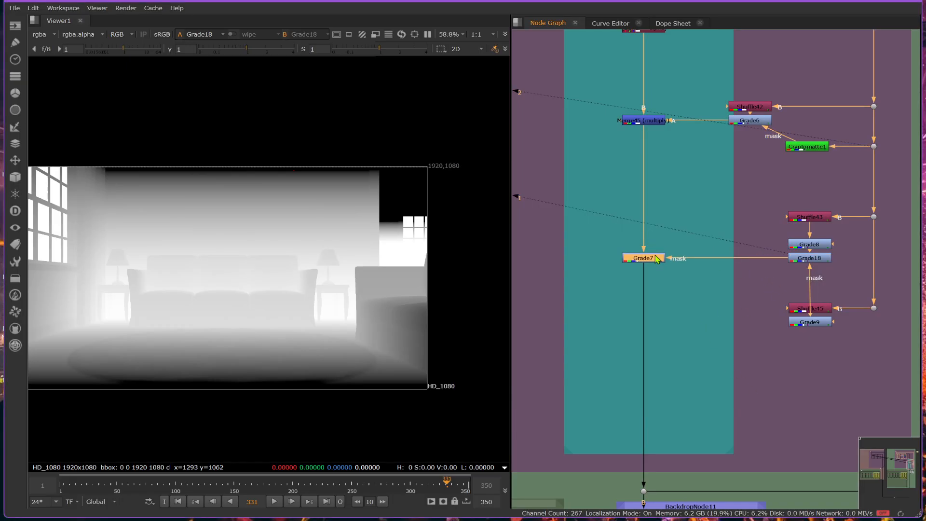
{"action": "key", "text": "1"}
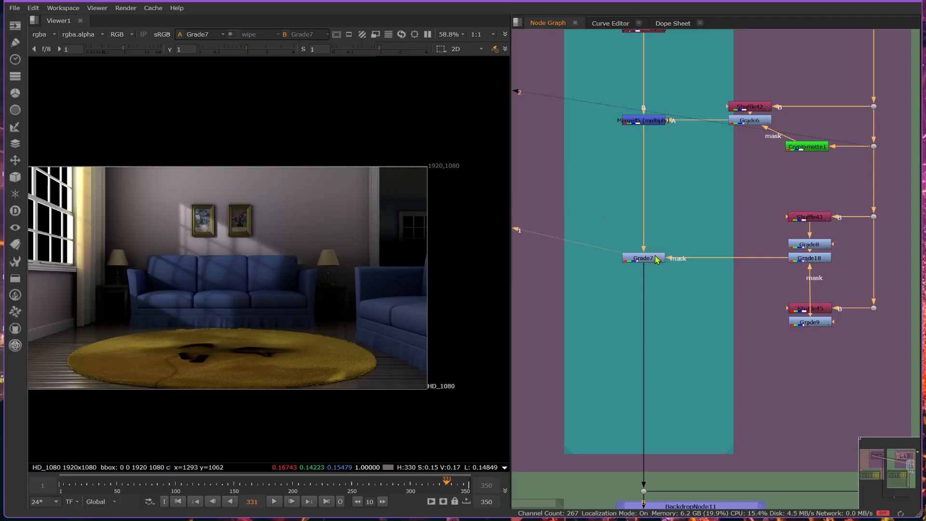
{"action": "left_click", "coordinate": [648, 261]}
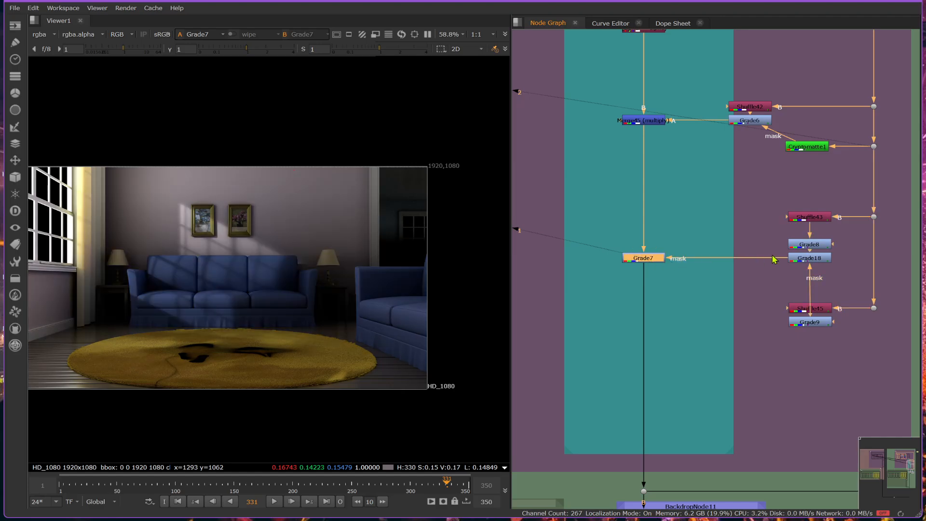
Step: Insert a dot beside Grade9 in Grade18's mask line and shift Shuffle43, Grade8 and Grade18 together into line above it
{"action": "left_click", "coordinate": [826, 259]}
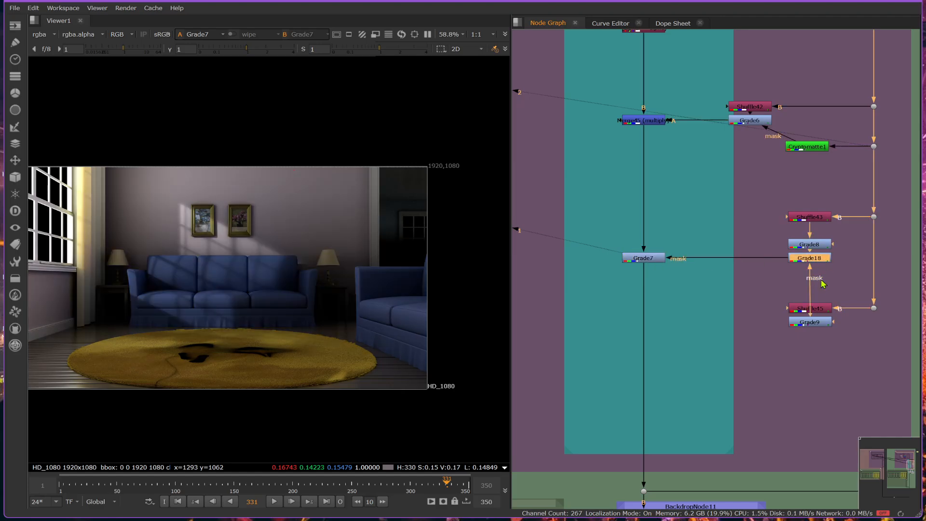
{"action": "left_click_drag", "start_coordinate": [810, 290], "coordinate": [772, 321], "text": "ctrl"}
{"action": "left_click_drag", "start_coordinate": [765, 195], "coordinate": [787, 264]}
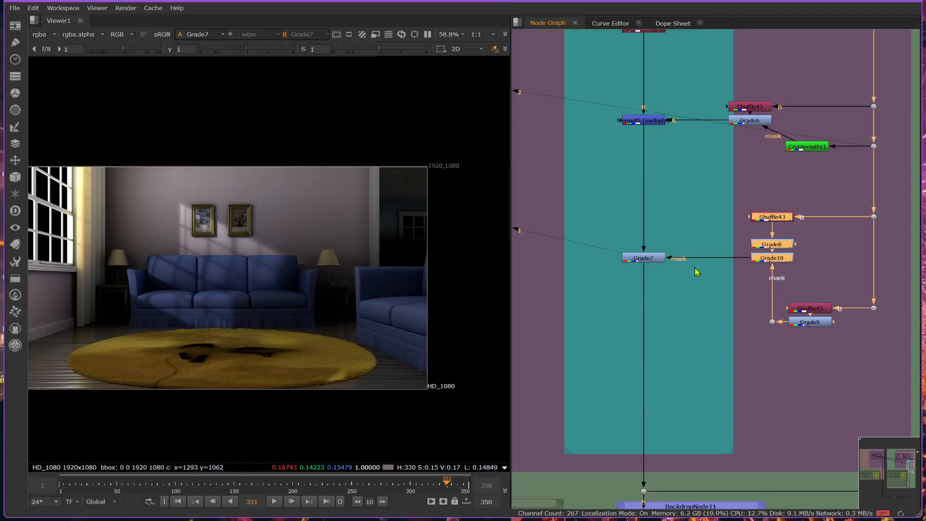
Step: View Grade18 and toggle it off and on to check how the gradient cuts into the depth mask
{"action": "left_click", "coordinate": [773, 258]}
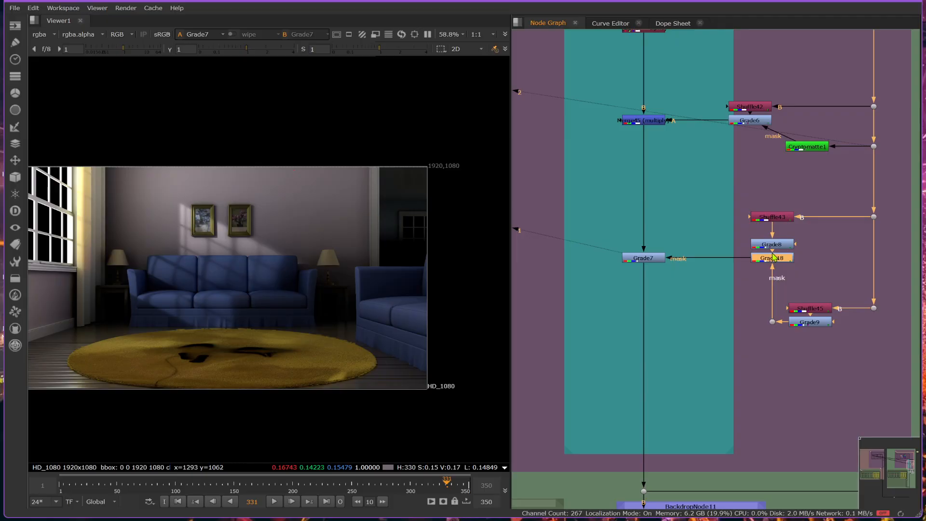
{"action": "key", "text": "1"}
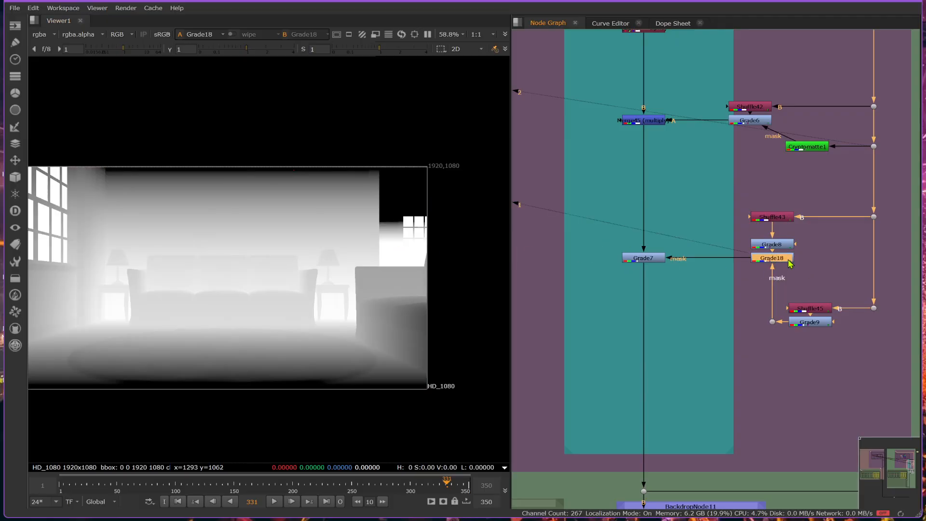
{"action": "key", "text": "d"}
{"action": "key", "text": "d"}
Step: Set Grade9's blackpoint to 80 and whitepoint to 190 to tighten the vertical gradient
{"action": "double_click", "coordinate": [815, 322]}
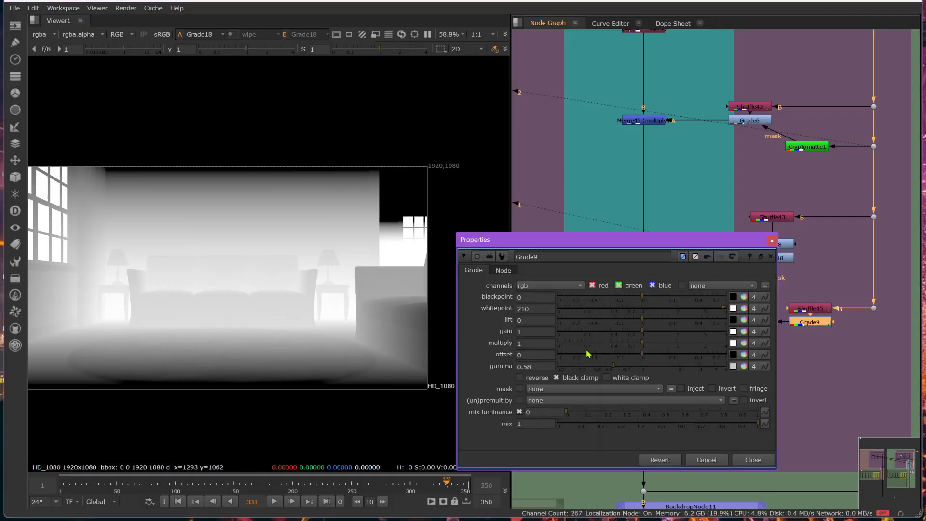
{"action": "left_click", "coordinate": [526, 297]}
{"action": "type", "text": "20"}
{"action": "key", "text": "Return"}
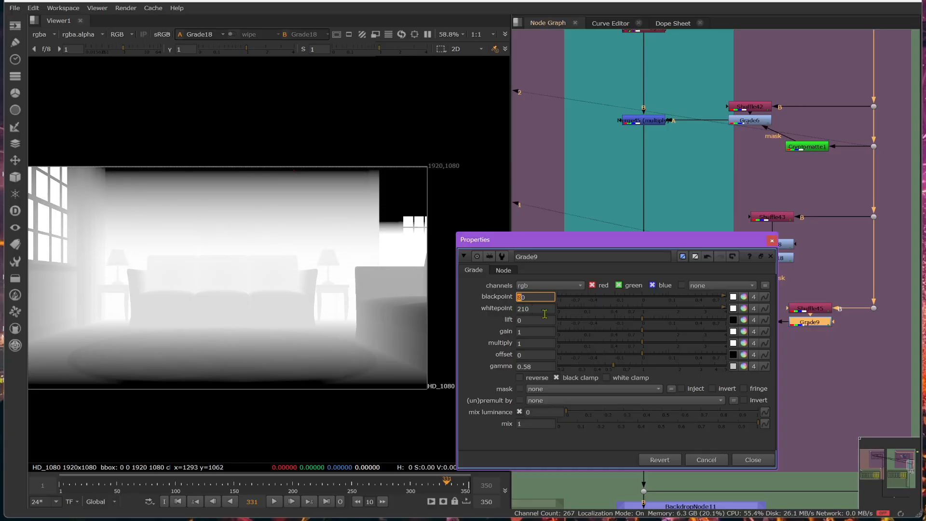
{"action": "left_click", "coordinate": [525, 310]}
{"action": "key", "text": "Down"}
{"action": "key", "text": "Down"}
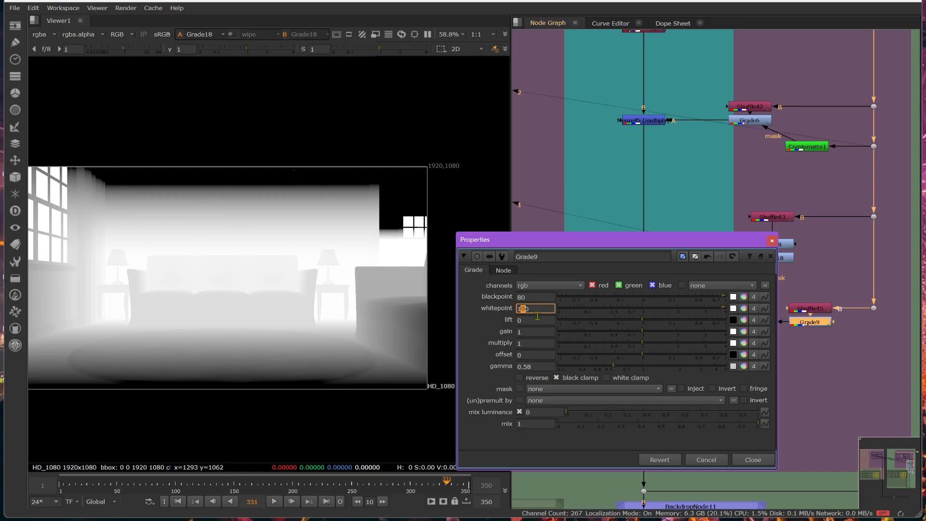
{"action": "left_click", "coordinate": [752, 460]}
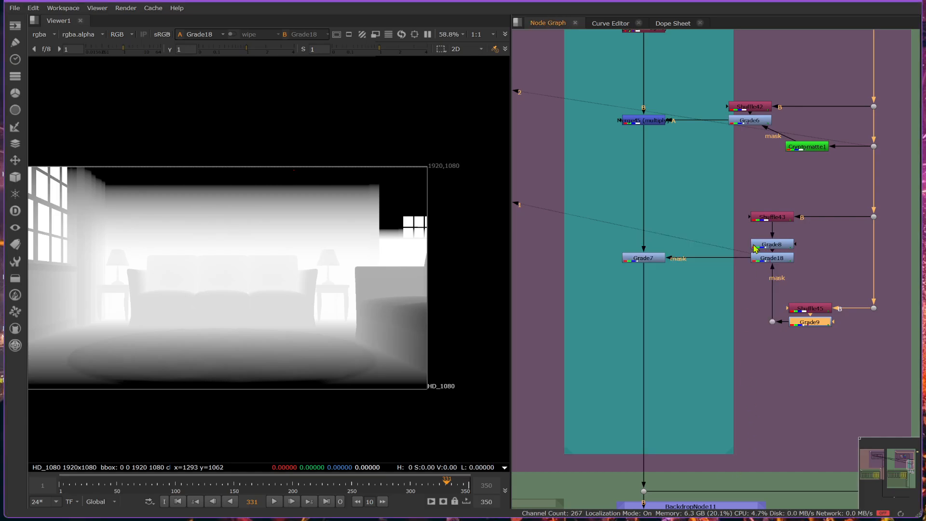
Step: Toggle Grade18 off and on repeatedly to compare the depth mask with and without the tightened gradient
{"action": "left_click", "coordinate": [785, 261]}
{"action": "key", "text": "d"}
{"action": "key", "text": "d"}
{"action": "key", "text": "d"}
{"action": "key", "text": "d"}
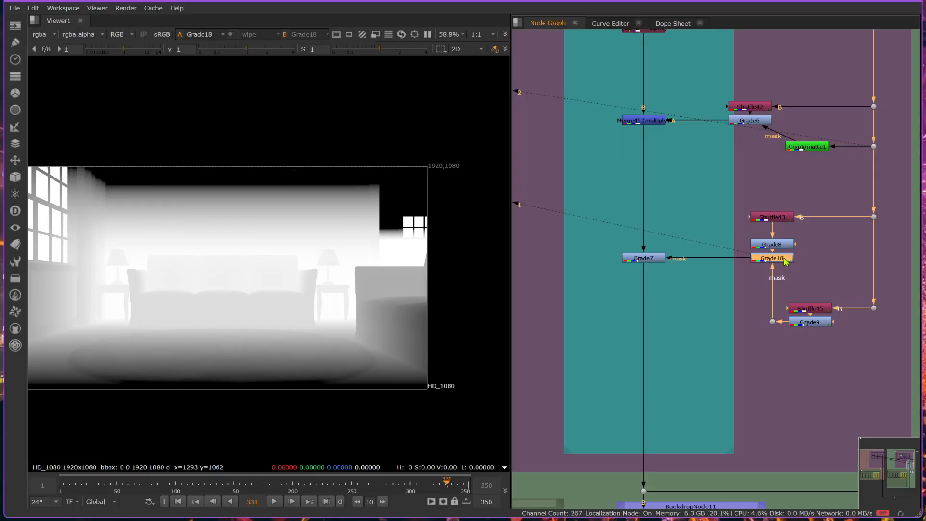
{"action": "key", "text": "d"}
{"action": "key", "text": "d"}
Step: View Grade7 and toggle it off and on repeatedly to compare the room with and without the combined mask's grade
{"action": "left_click", "coordinate": [656, 260]}
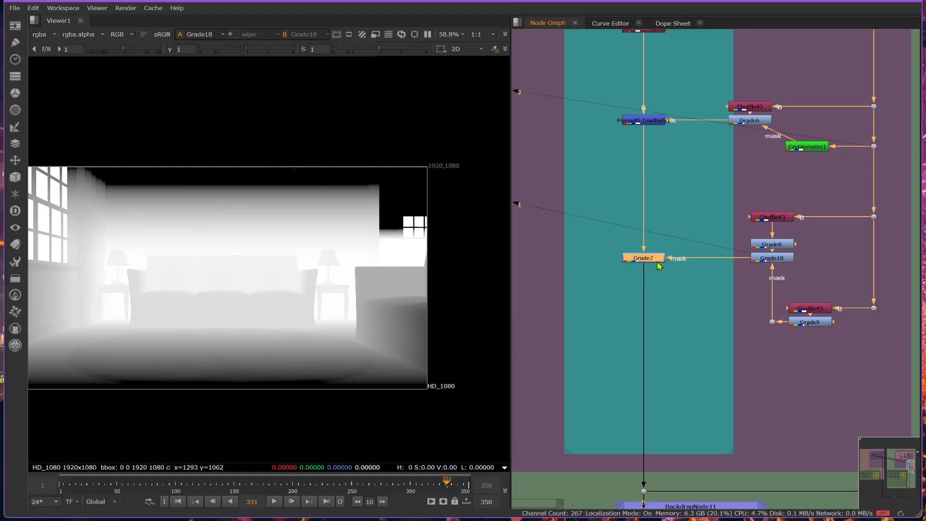
{"action": "key", "text": "1"}
{"action": "left_click", "coordinate": [658, 261]}
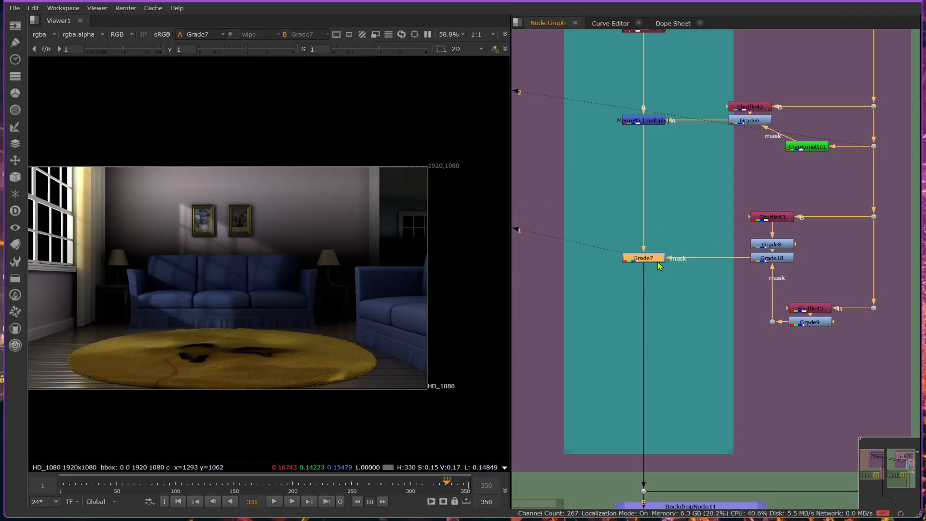
{"action": "key", "text": "d"}
{"action": "key", "text": "d"}
{"action": "key", "text": "d"}
{"action": "key", "text": "d"}
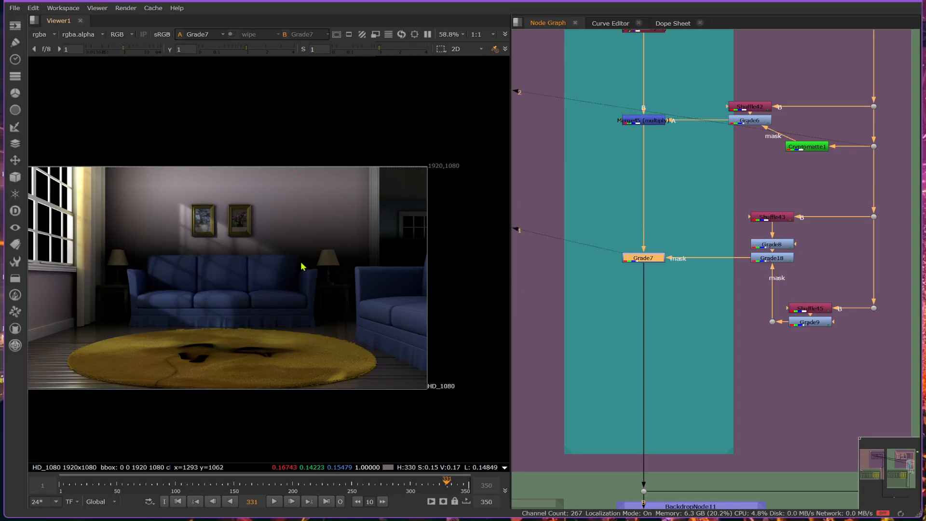
{"action": "key", "text": "d"}
{"action": "key", "text": "d"}
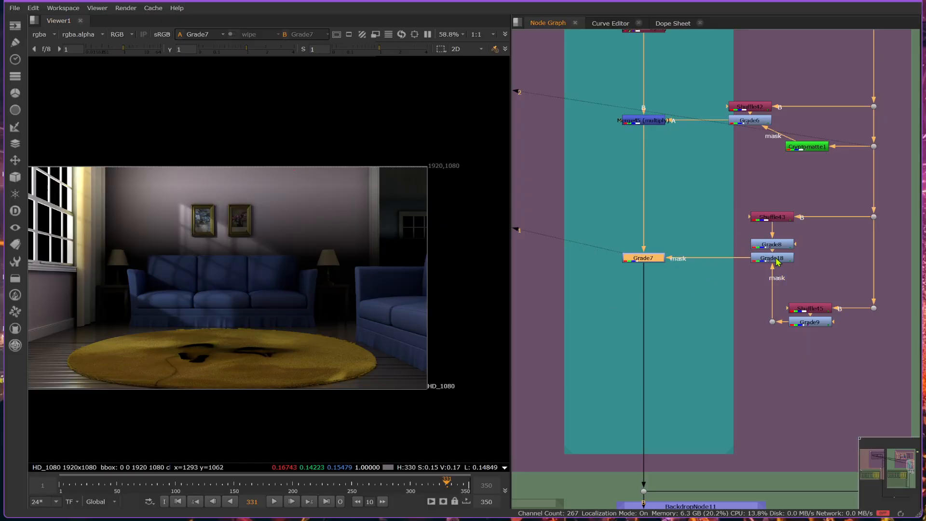
Step: Disable Grade18, then toggle Grade7 off and on to compare the room graded through the depth mask alone
{"action": "left_click", "coordinate": [775, 259]}
{"action": "key", "text": "d"}
{"action": "left_click", "coordinate": [638, 258]}
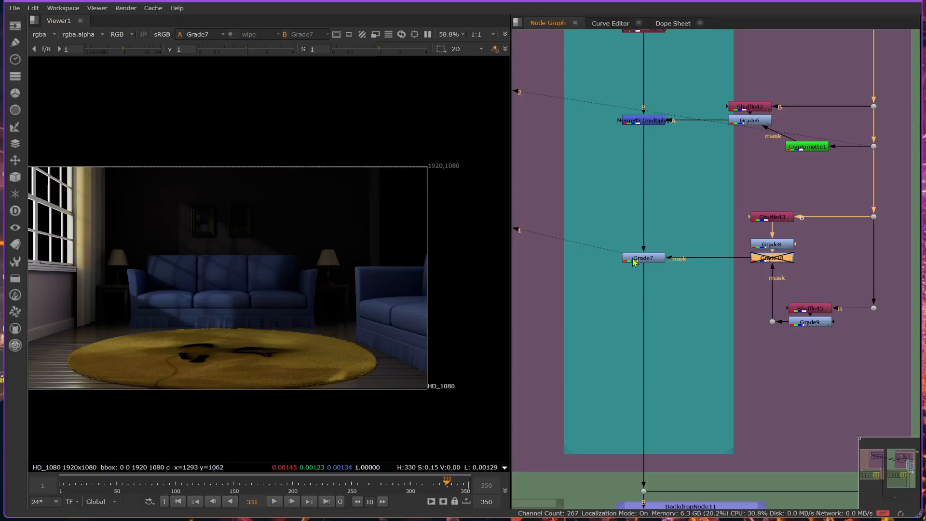
{"action": "key", "text": "d"}
{"action": "key", "text": "d"}
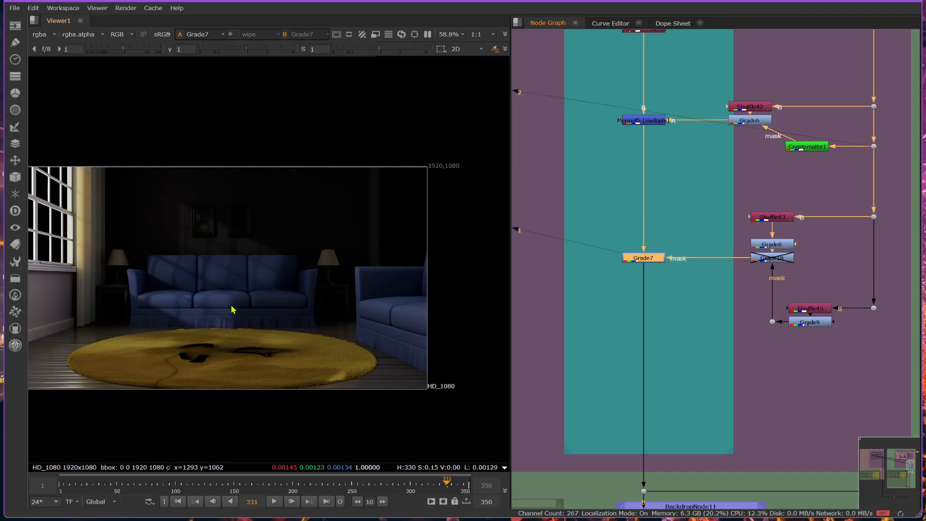
{"action": "key", "text": "d"}
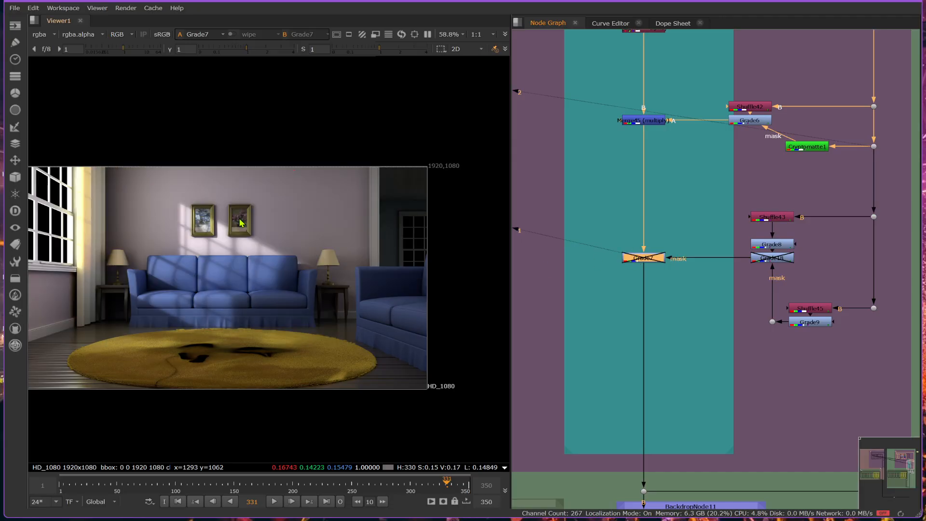
{"action": "key", "text": "d"}
{"action": "key", "text": "d"}
{"action": "key", "text": "d"}
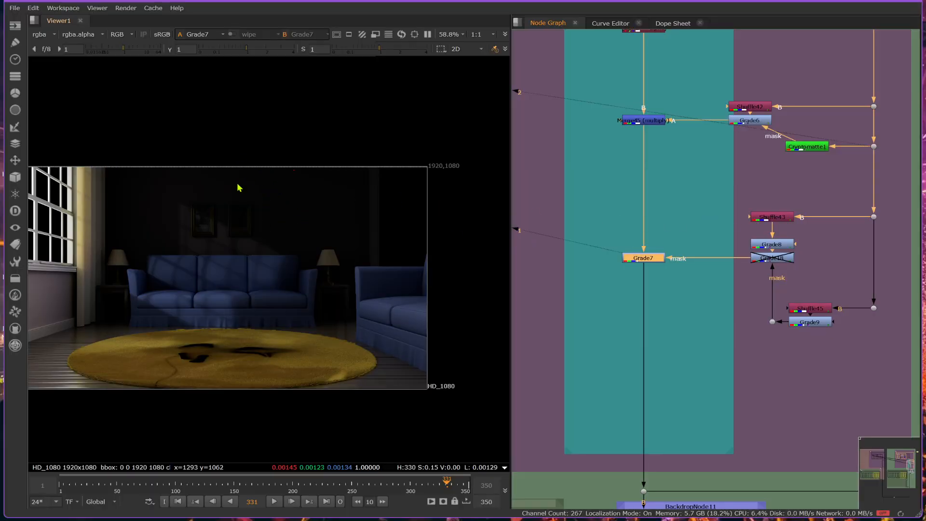
Step: View Grade9 to examine the vertical-gradient mask
{"action": "left_click", "coordinate": [817, 321]}
{"action": "key", "text": "1"}
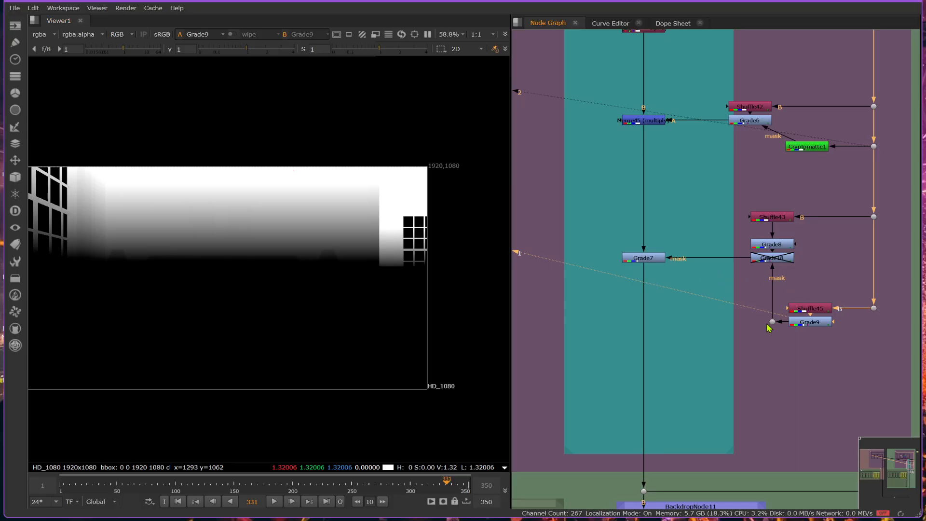
Step: View Grade8's depth mask, then view Grade18 and re-enable it
{"action": "left_click", "coordinate": [778, 246]}
{"action": "key", "text": "1"}
{"action": "left_click", "coordinate": [781, 259]}
{"action": "key", "text": "1"}
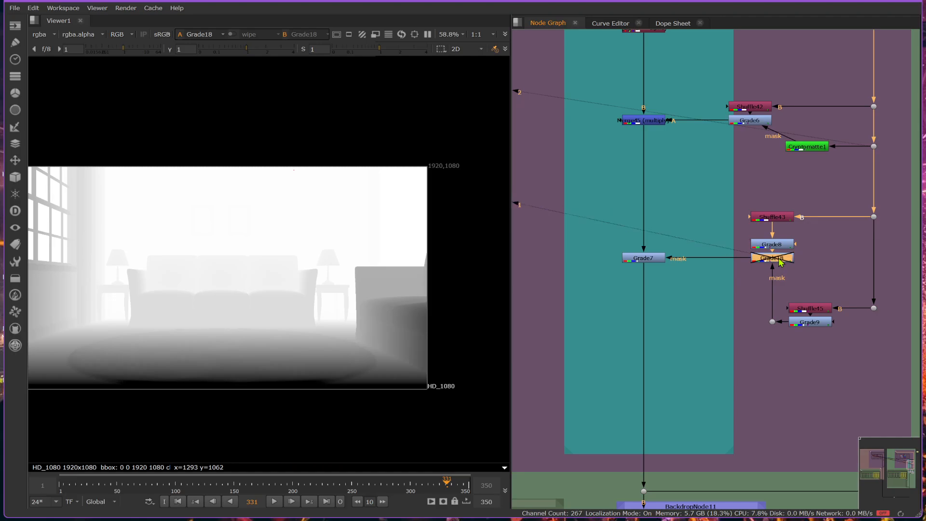
{"action": "key", "text": "d"}
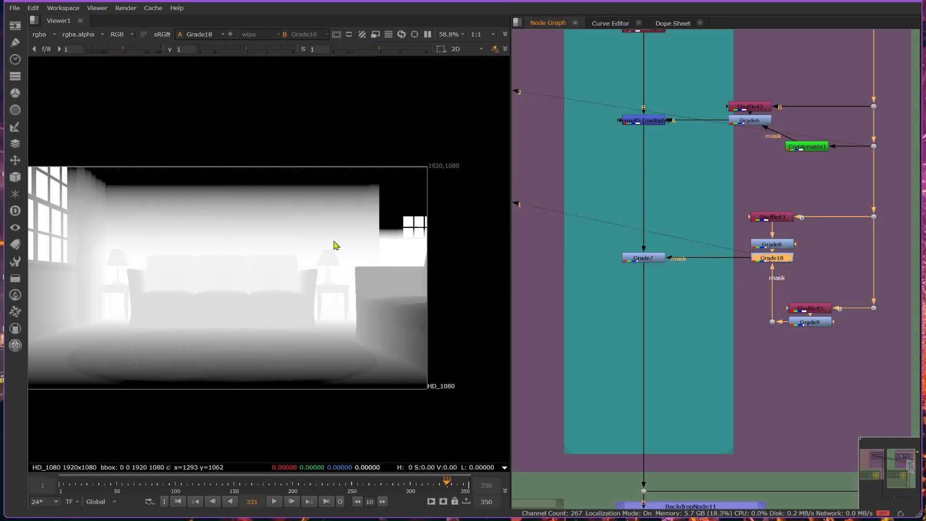
Step: View Grade7 and invert the rgba.red mask on Grade18
{"action": "left_click", "coordinate": [647, 259]}
{"action": "key", "text": "1"}
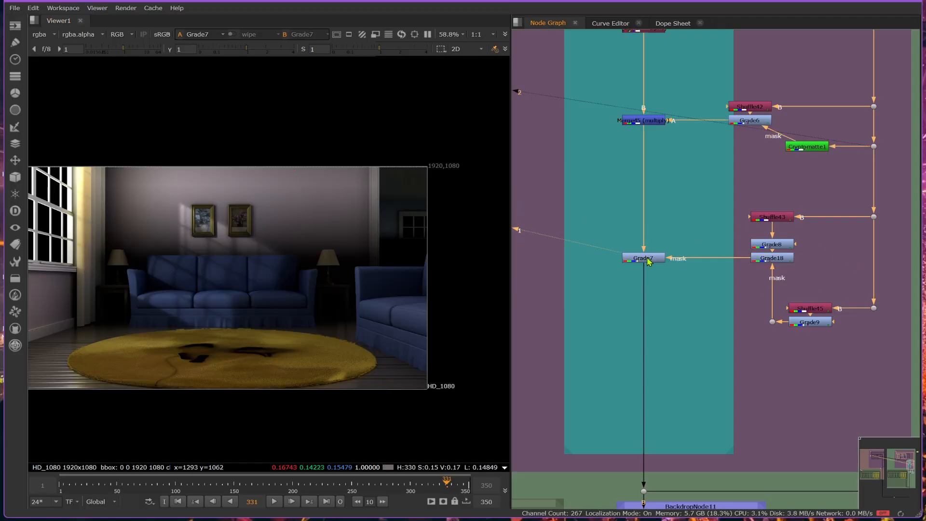
{"action": "left_click", "coordinate": [790, 259]}
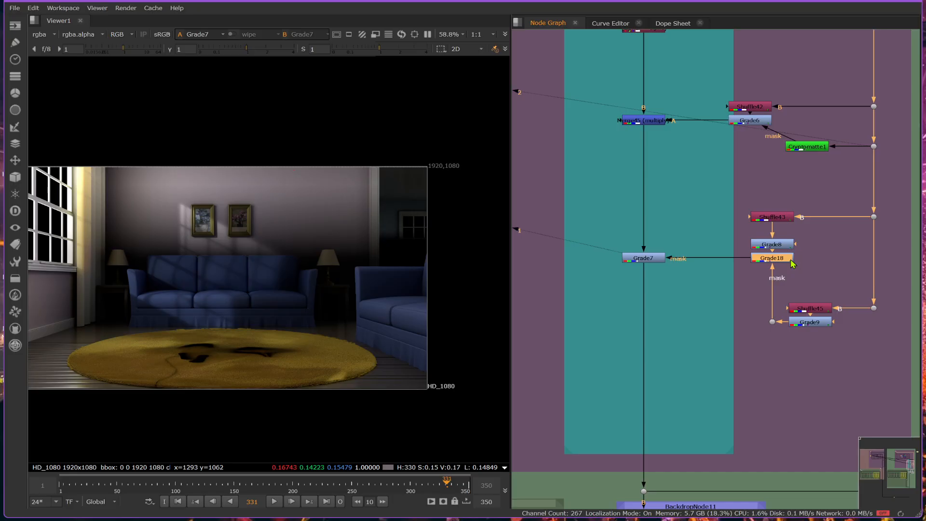
{"action": "double_click", "coordinate": [789, 259]}
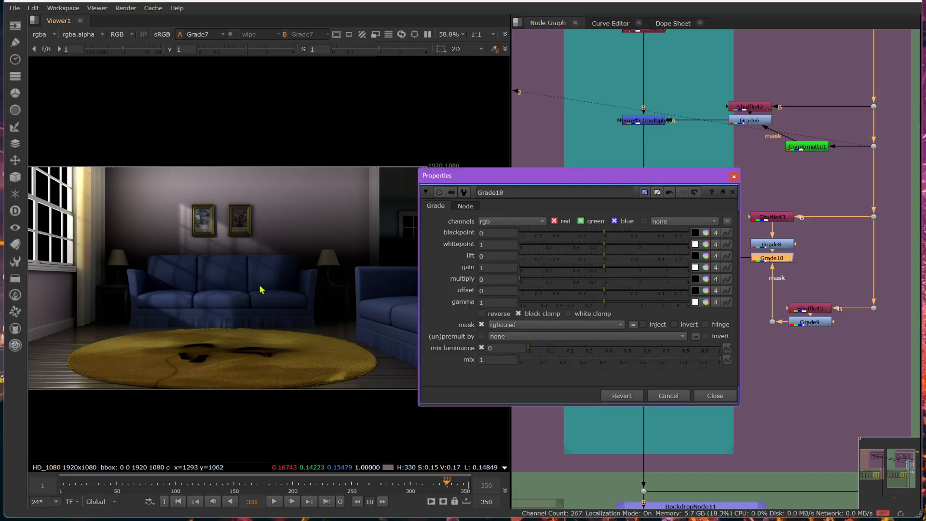
{"action": "left_click", "coordinate": [674, 324]}
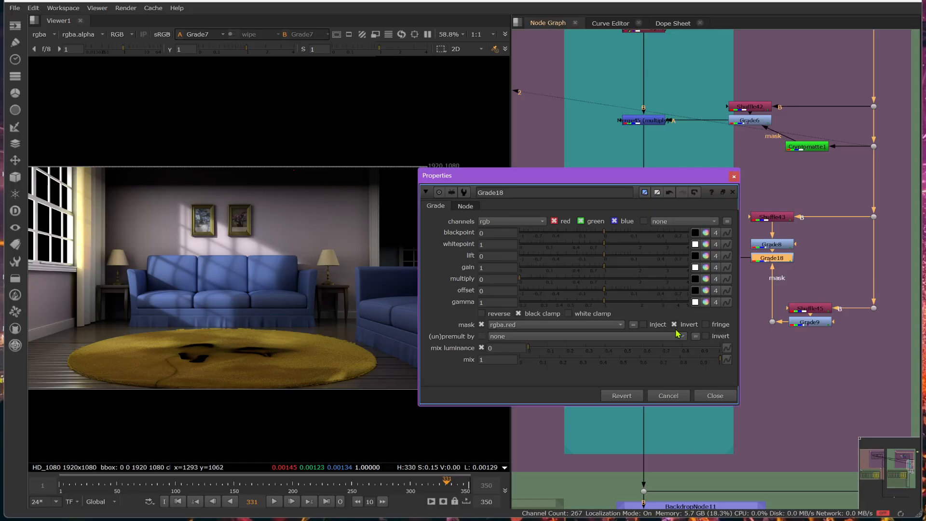
{"action": "left_click", "coordinate": [729, 396]}
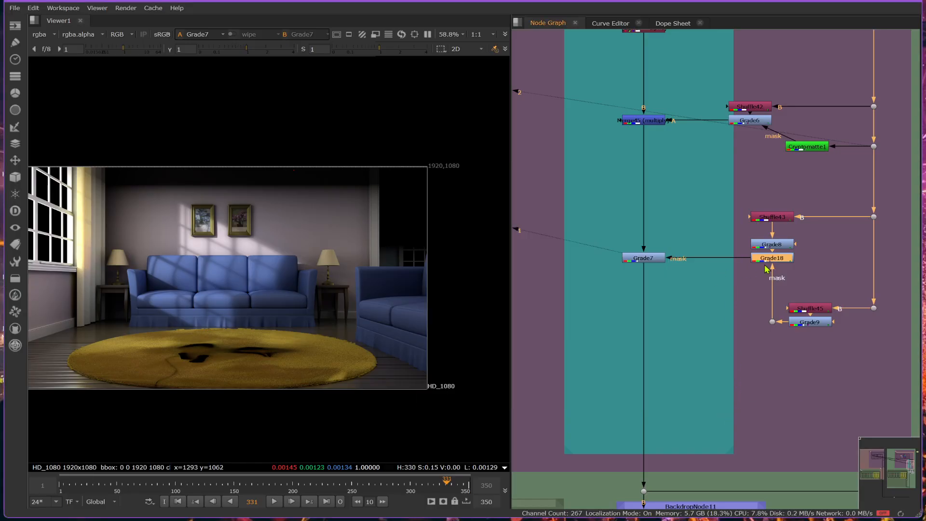
Step: Toggle Grade18 off and on repeatedly to compare the room with and without the inverted gradient limit
{"action": "key", "text": "d"}
{"action": "key", "text": "d"}
{"action": "key", "text": "d"}
{"action": "key", "text": "d"}
{"action": "key", "text": "d"}
{"action": "key", "text": "d"}
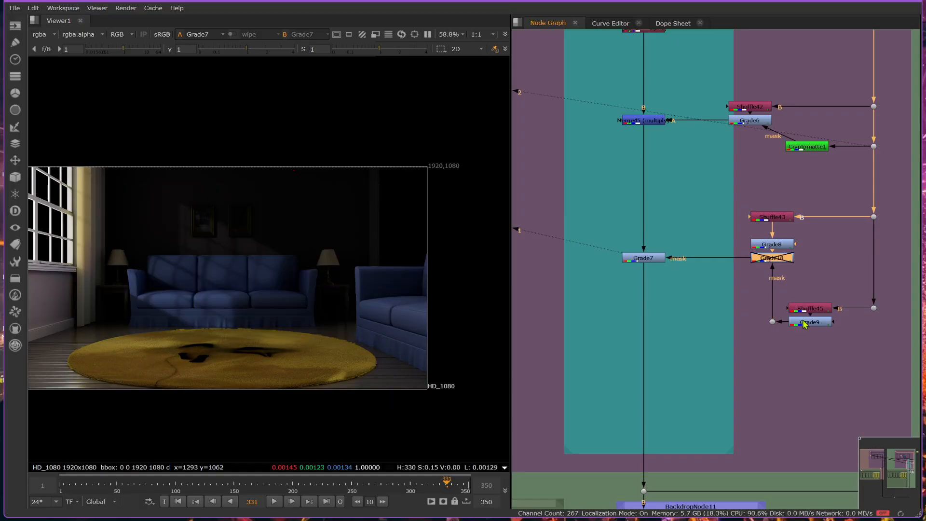
Step: Raise Grade9's gamma to 1.08 and lower its blackpoint to reshape the vertical gradient
{"action": "double_click", "coordinate": [804, 323]}
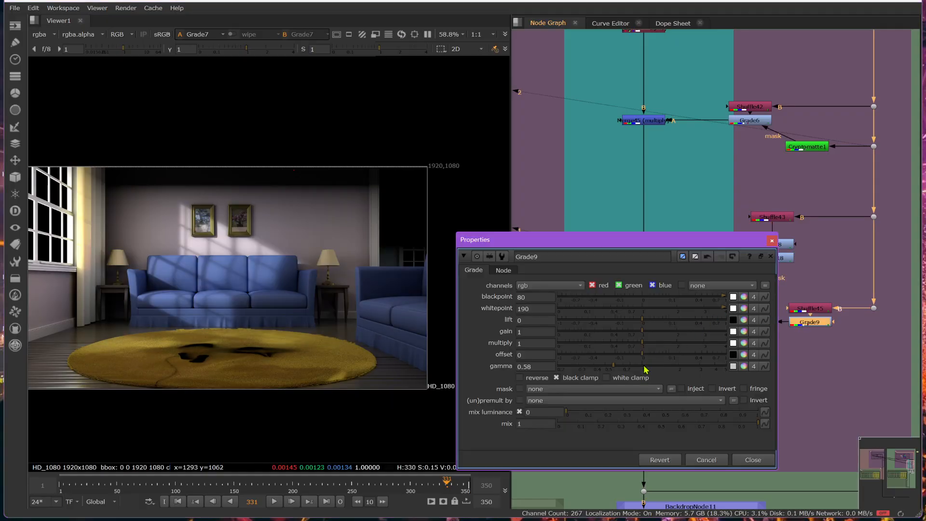
{"action": "left_click_drag", "start_coordinate": [619, 369], "coordinate": [647, 369]}
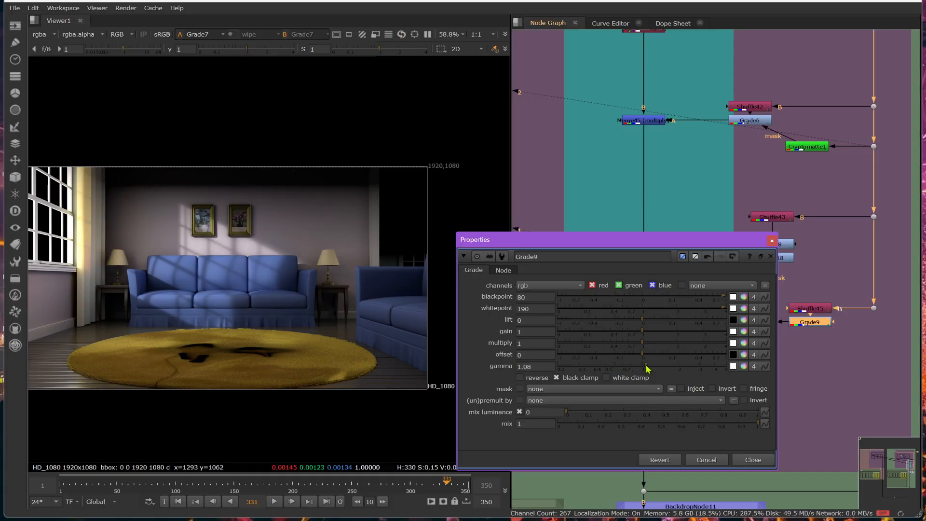
{"action": "left_click", "coordinate": [520, 298]}
{"action": "key", "text": "Down"}
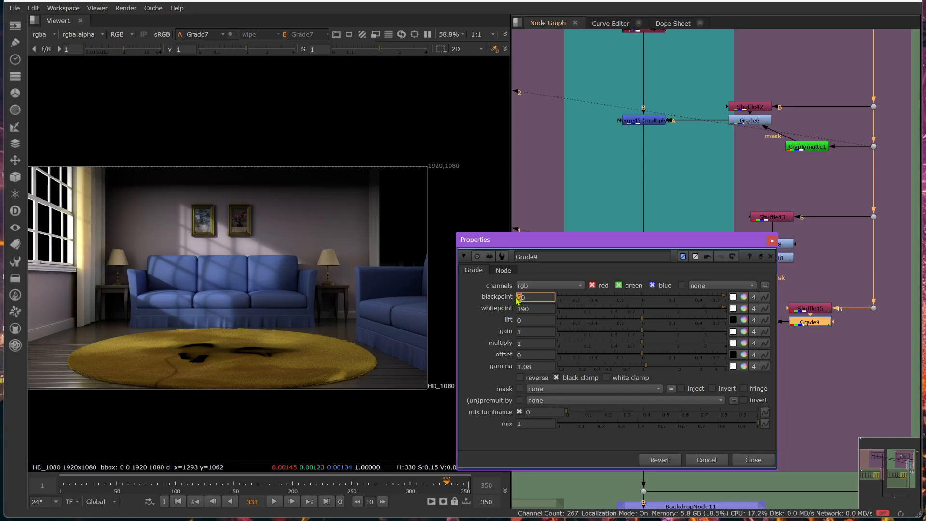
{"action": "left_click", "coordinate": [753, 460]}
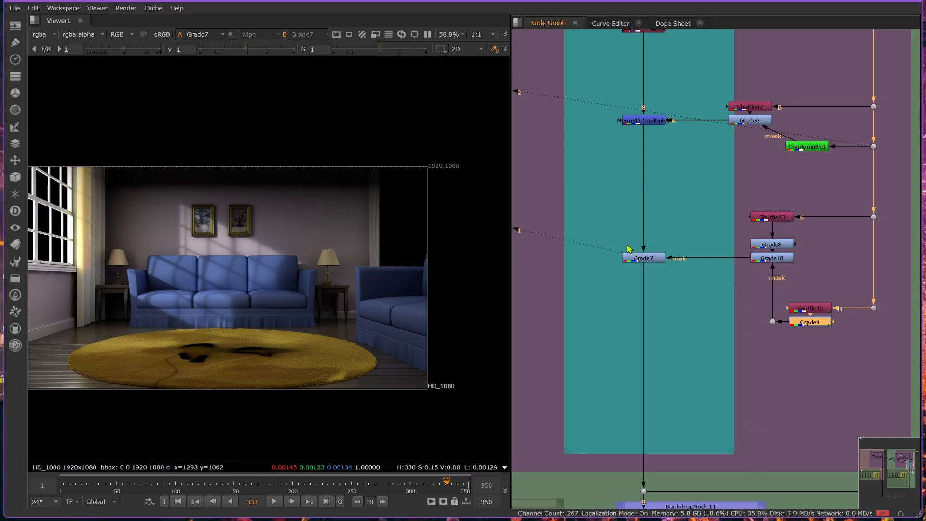
Step: Toggle Grade7 off and on repeatedly to compare the room with and without the adjusted mask's grade
{"action": "left_click", "coordinate": [645, 260]}
{"action": "key", "text": "d"}
{"action": "key", "text": "d"}
{"action": "key", "text": "d"}
{"action": "key", "text": "d"}
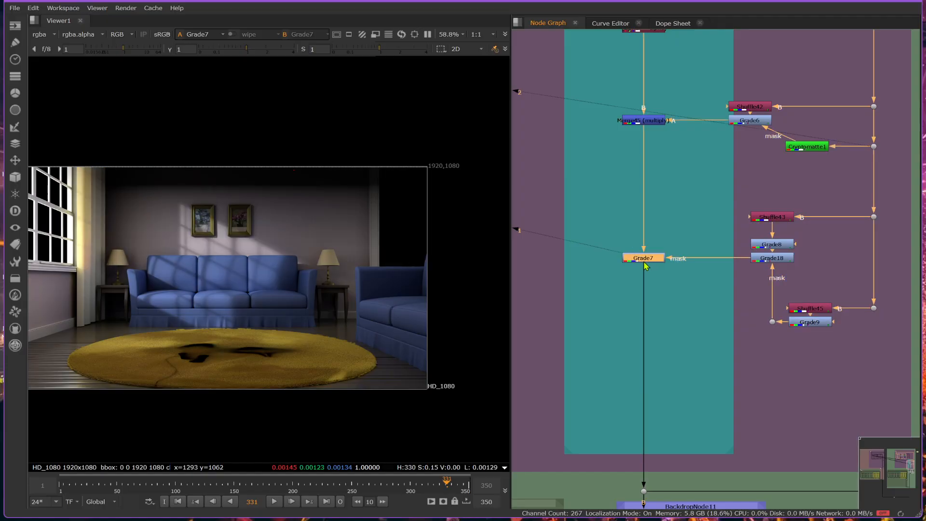
{"action": "key", "text": "d"}
{"action": "key", "text": "d"}
Step: View Shuffle43's raw depth, then Grade8's output to examine the normalised depth mask
{"action": "left_click", "coordinate": [782, 218]}
{"action": "key", "text": "1"}
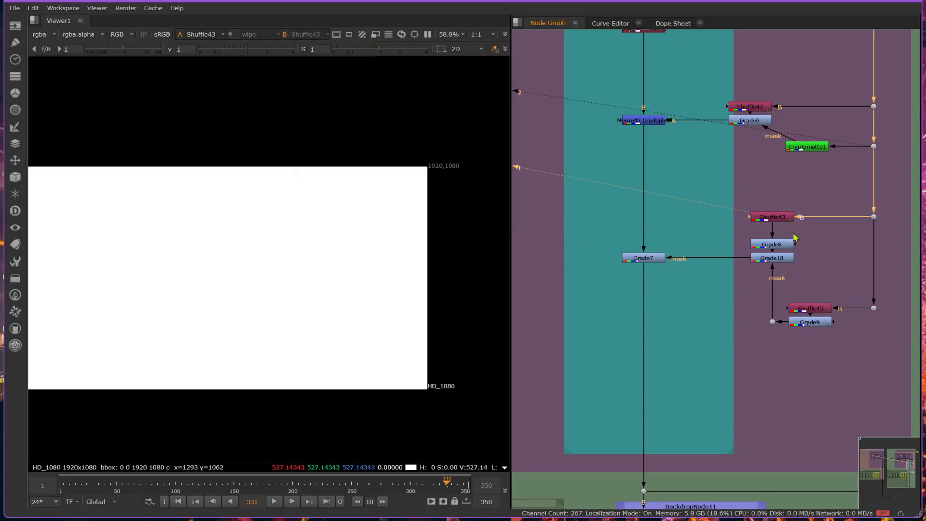
{"action": "left_click", "coordinate": [779, 245]}
{"action": "key", "text": "1"}
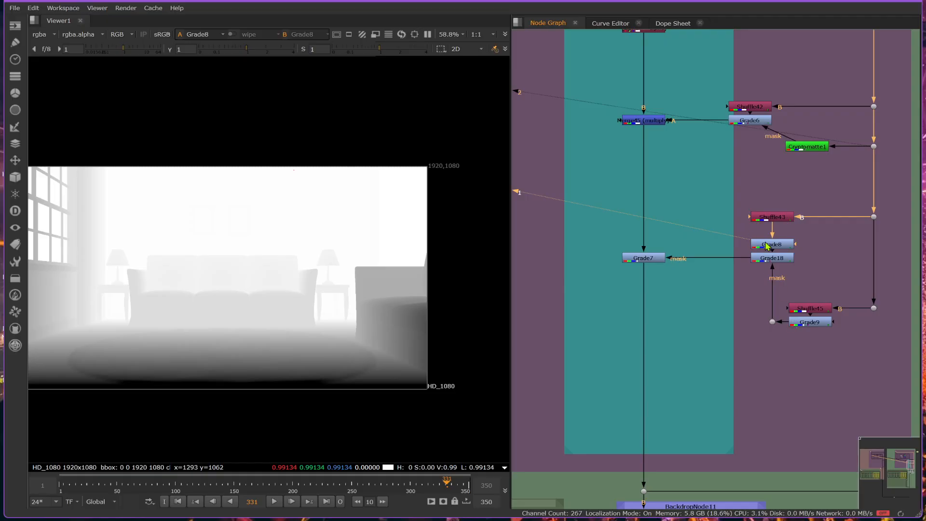
Step: Add a RotoPaint node below the depth mask nodes and view it
{"action": "key", "text": "p"}
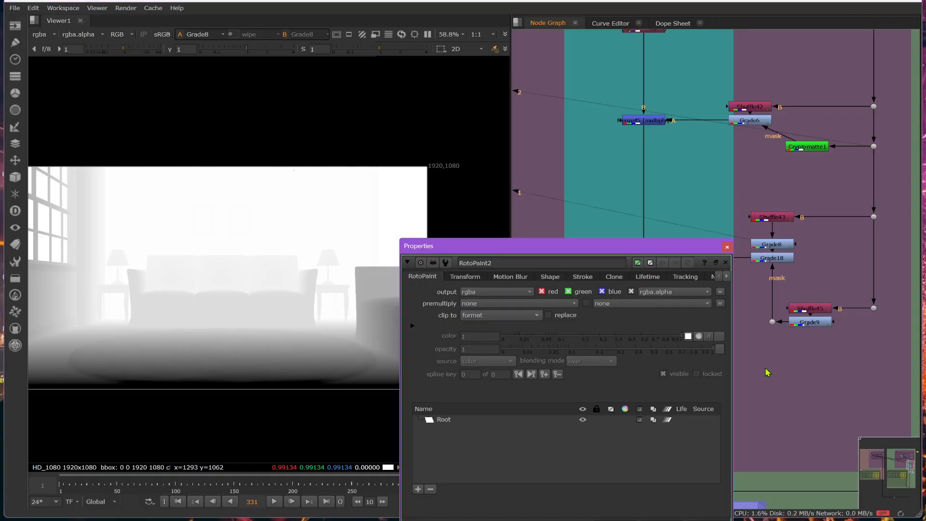
{"action": "key", "text": "1"}
{"action": "left_click", "coordinate": [768, 337]}
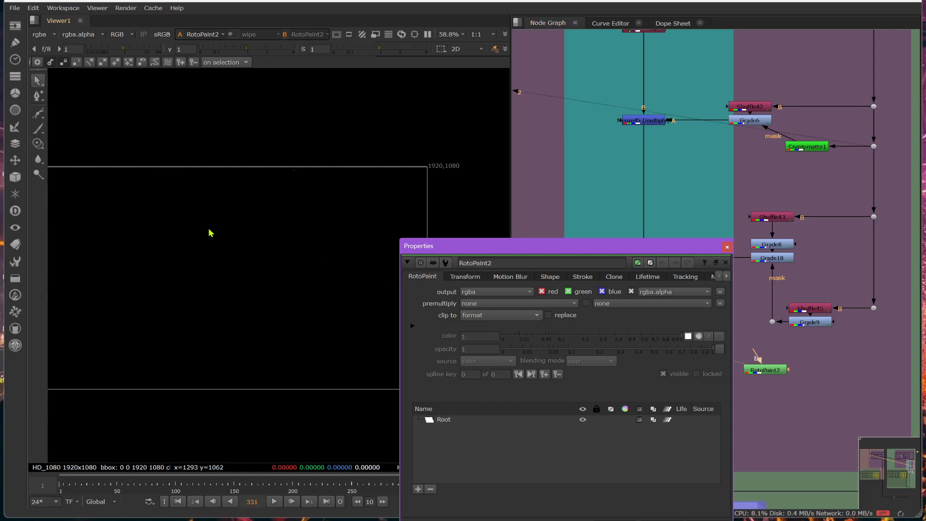
Step: Draw a closed, irregular seven-point Bezier shape about 744 by 629 pixels near the middle of the frame
{"action": "left_click", "coordinate": [38, 116]}
{"action": "left_click", "coordinate": [142, 246]}
{"action": "left_click", "coordinate": [222, 201]}
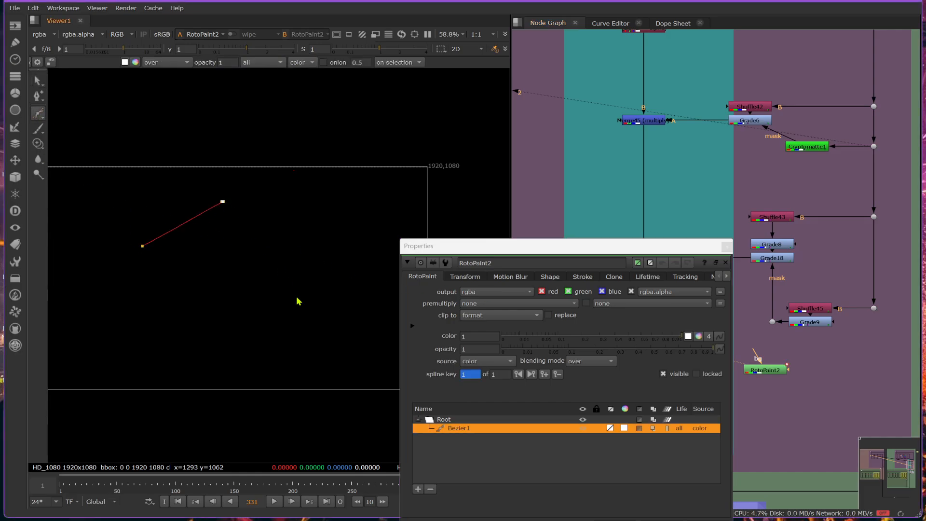
{"action": "left_click", "coordinate": [295, 295]}
{"action": "left_click", "coordinate": [179, 324]}
{"action": "left_click", "coordinate": [191, 268]}
{"action": "left_click", "coordinate": [161, 267]}
{"action": "left_click", "coordinate": [140, 292]}
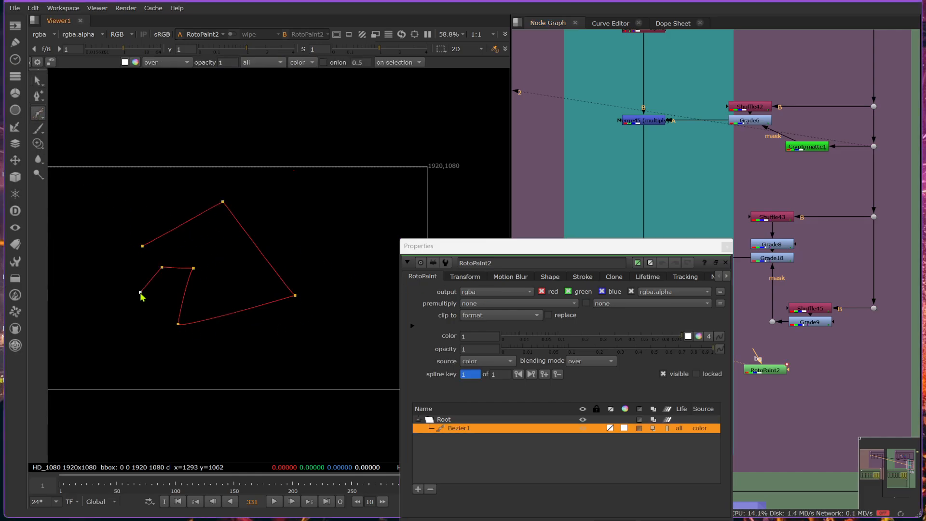
{"action": "left_click", "coordinate": [142, 246]}
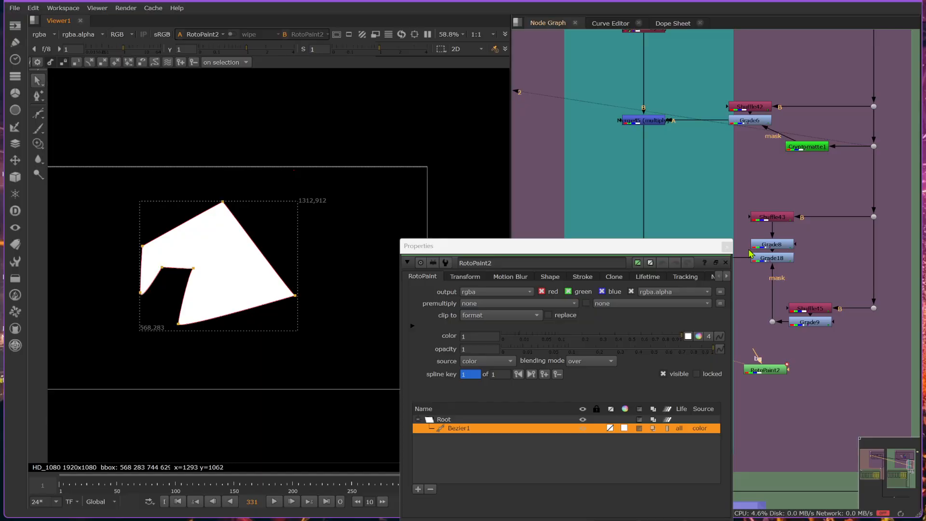
Step: View Grade7 and reconnect its mask input from Grade18 to the RotoPaint2 node
{"action": "middle_click_drag", "start_coordinate": [748, 250], "coordinate": [780, 168]}
{"action": "left_click", "coordinate": [693, 178]}
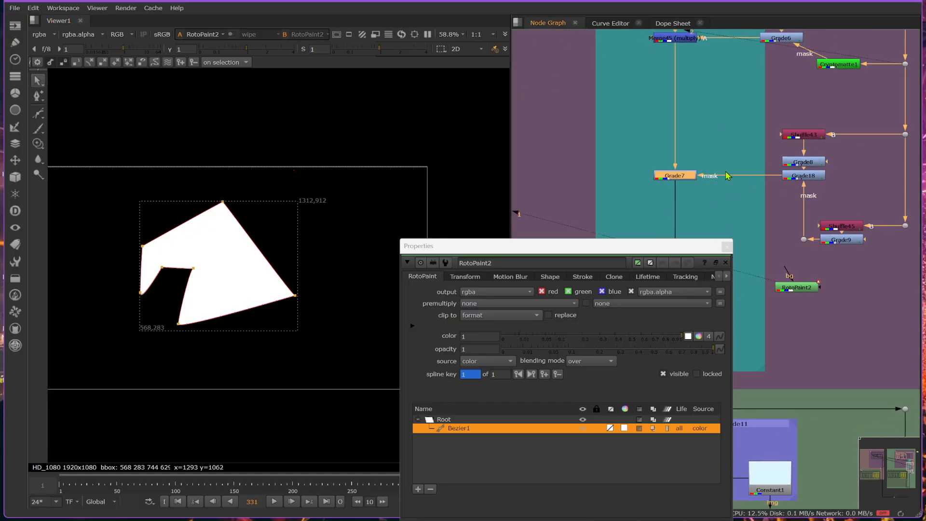
{"action": "key", "text": "1"}
{"action": "left_click_drag", "start_coordinate": [728, 175], "coordinate": [803, 291]}
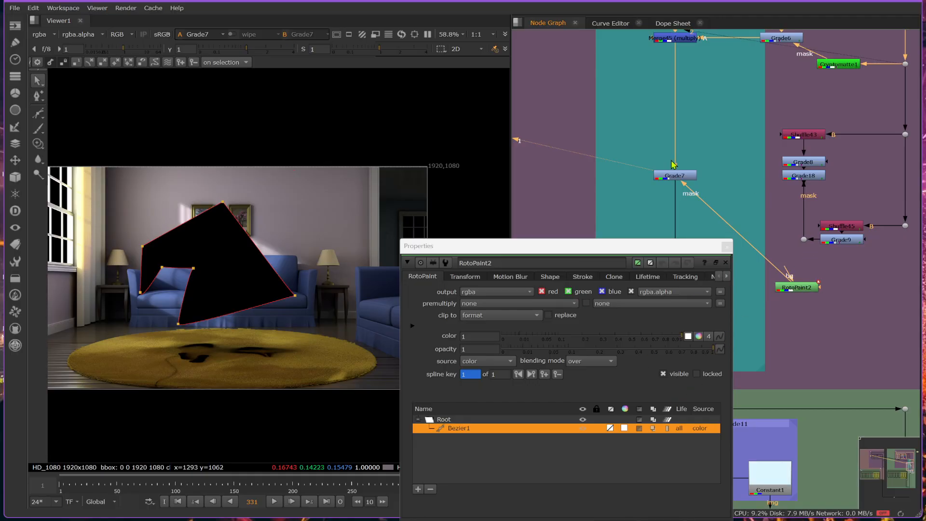
Step: Set Grade7's mix to 0.72, then toggle the node off and on to compare the roto-masked grade
{"action": "double_click", "coordinate": [680, 177]}
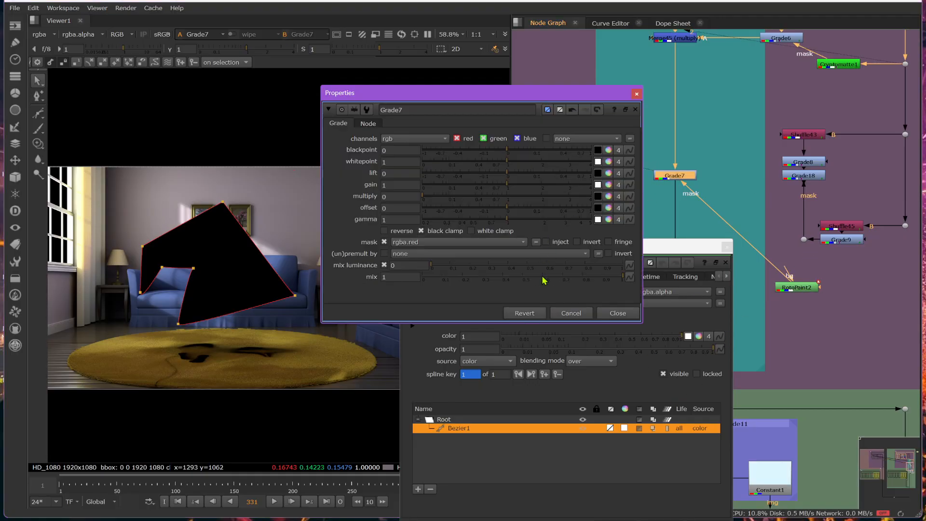
{"action": "left_click_drag", "start_coordinate": [544, 279], "coordinate": [569, 279]}
{"action": "left_click", "coordinate": [726, 249]}
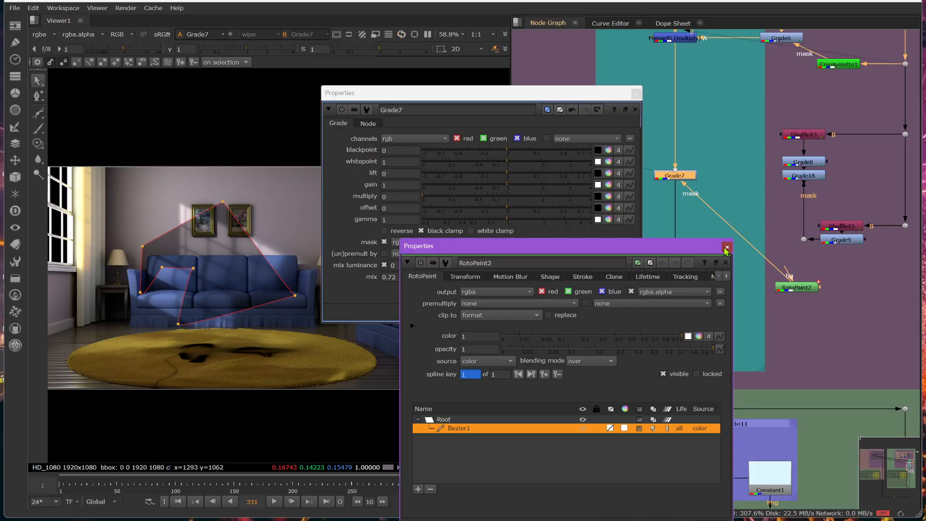
{"action": "left_click", "coordinate": [726, 248]}
{"action": "left_click", "coordinate": [626, 312]}
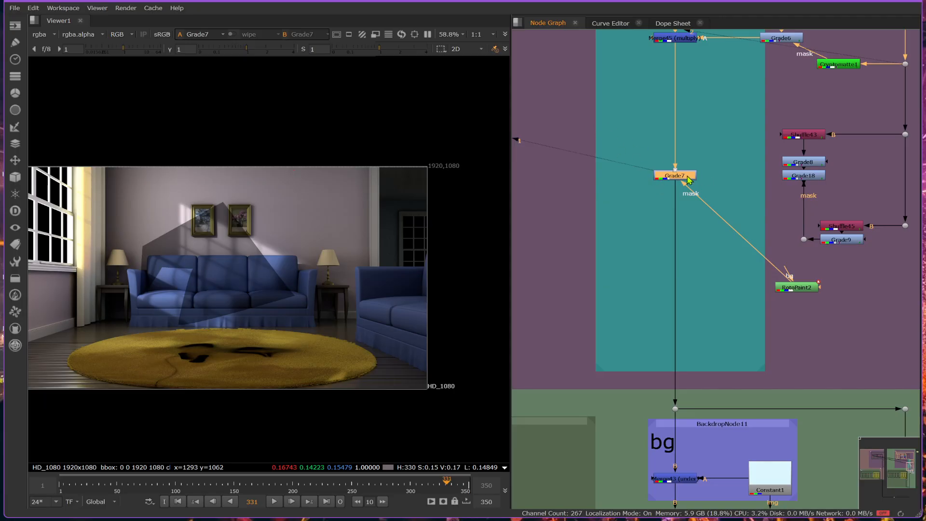
{"action": "key", "text": "d"}
{"action": "key", "text": "d"}
Step: View Grade8 and then Grade18 to compare the depth mask before and after the inverted gradient limit
{"action": "left_click", "coordinate": [805, 164]}
{"action": "key", "text": "1"}
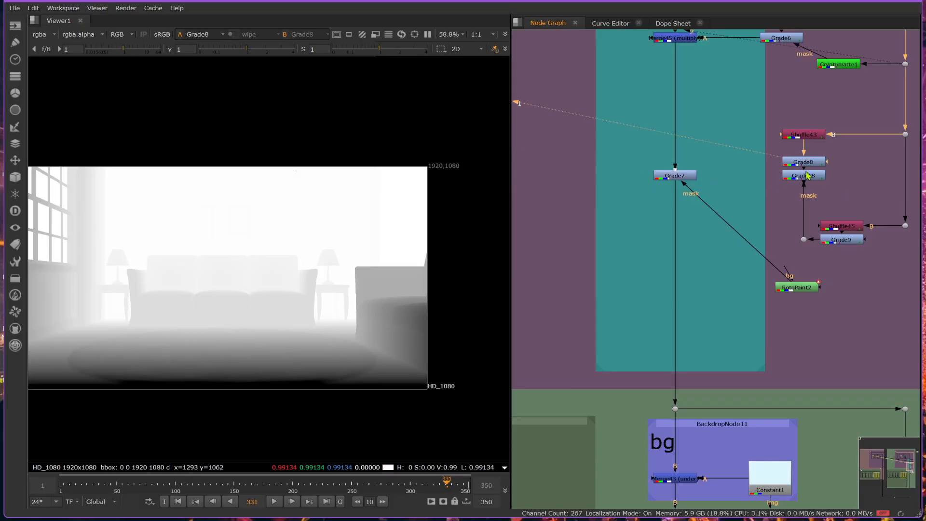
{"action": "left_click", "coordinate": [806, 176]}
{"action": "key", "text": "1"}
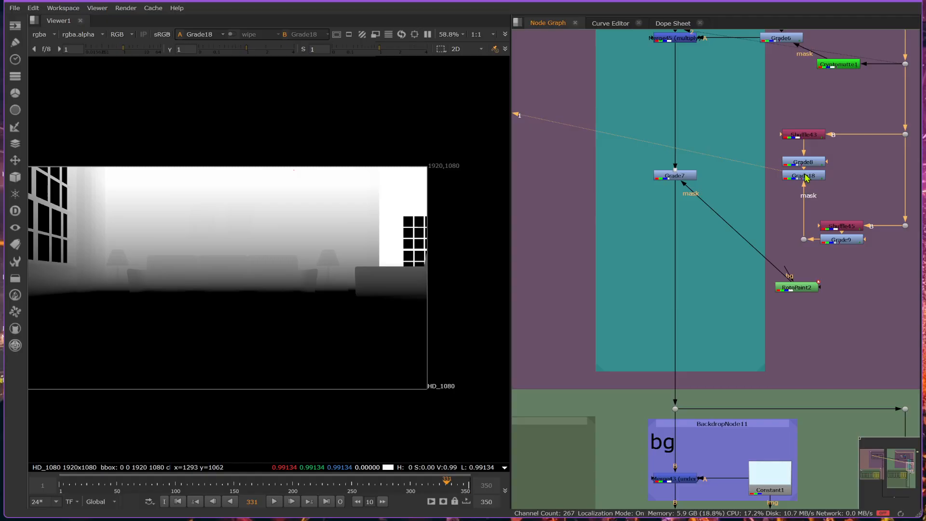